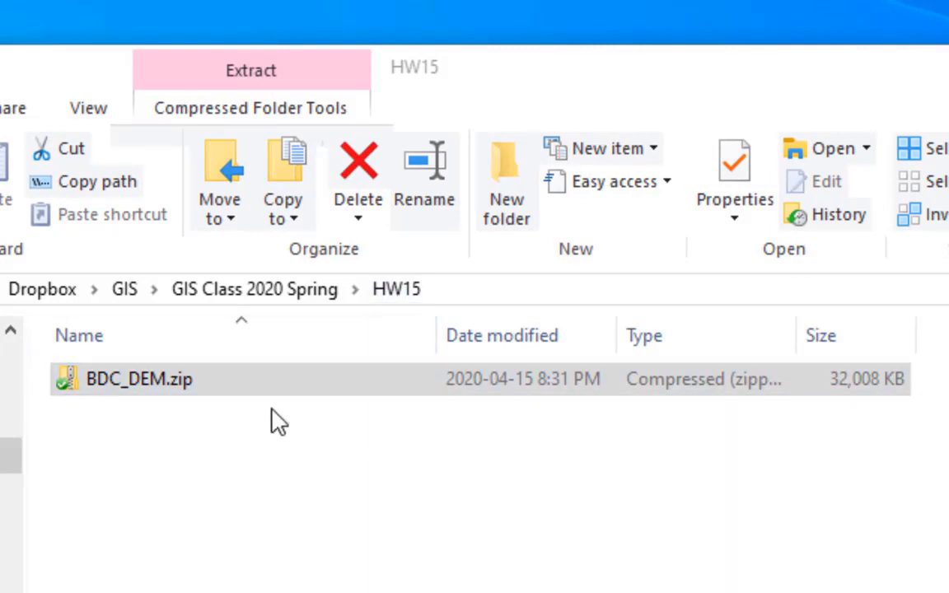
Extract the contents of BDC_DEM.zip into a BDC_DEM folder inside the HW15 folder
left_click(121, 388)
double_click(356, 389)
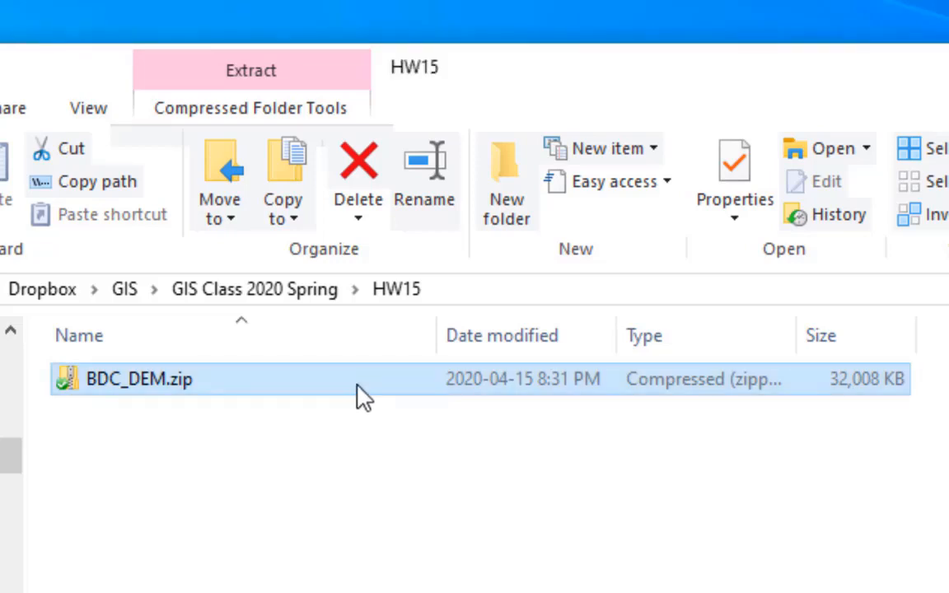
left_click(668, 201)
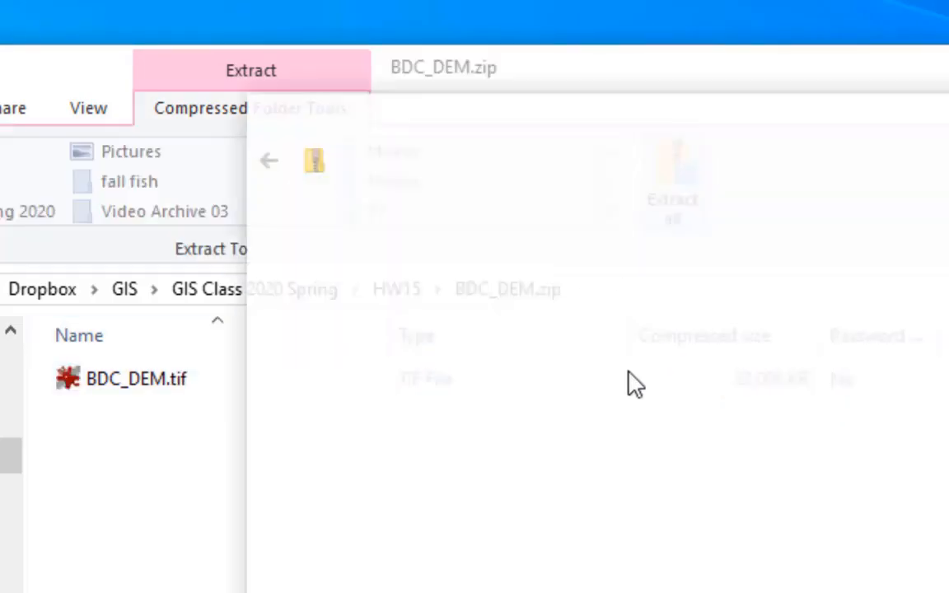
left_click(945, 590)
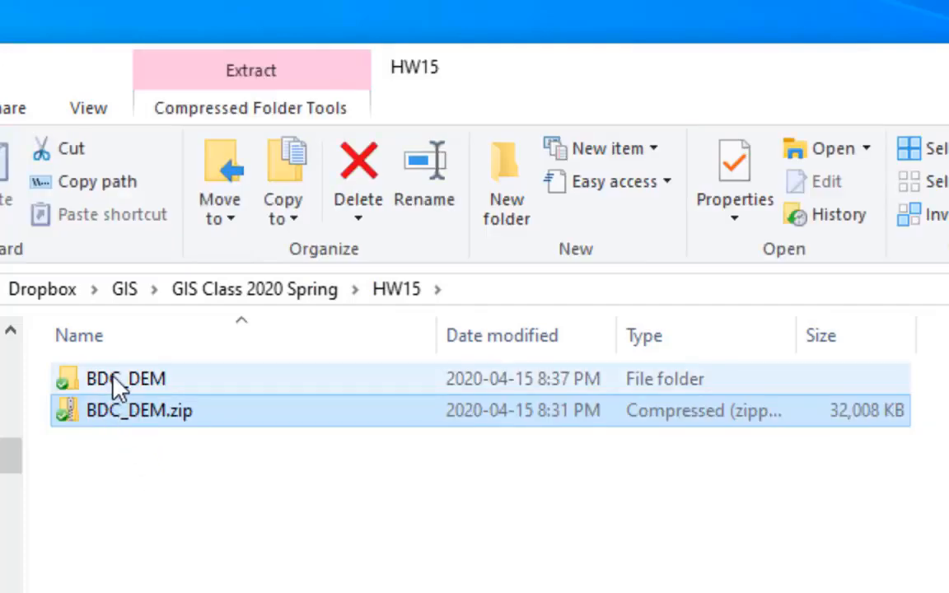
Look inside the extracted BDC_DEM folder to check its contents and return to the HW15 folder
left_click(119, 387)
double_click(115, 380)
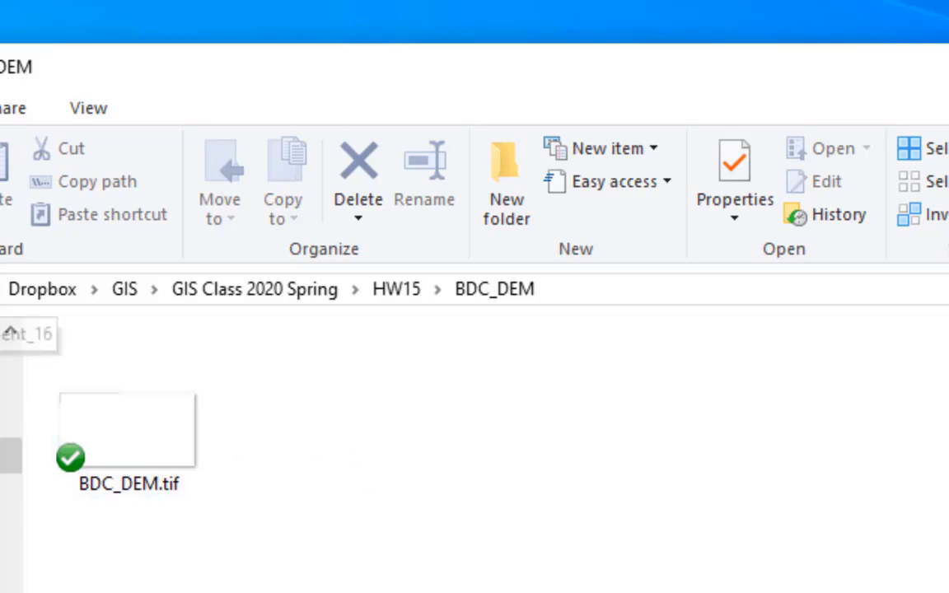
left_click(118, 229)
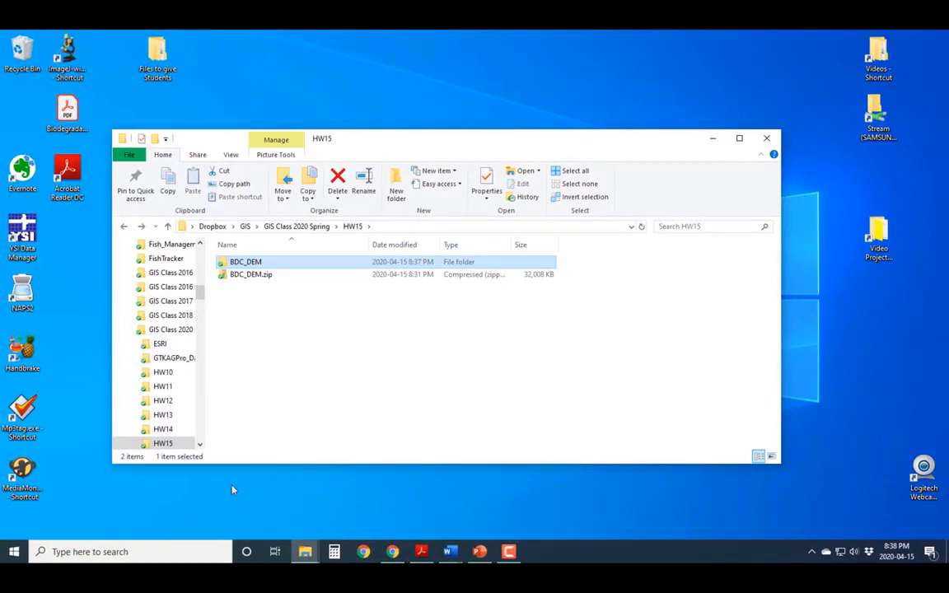
Switch to QGIS Desktop 3.10.1 and create a new empty project
left_click(14, 551)
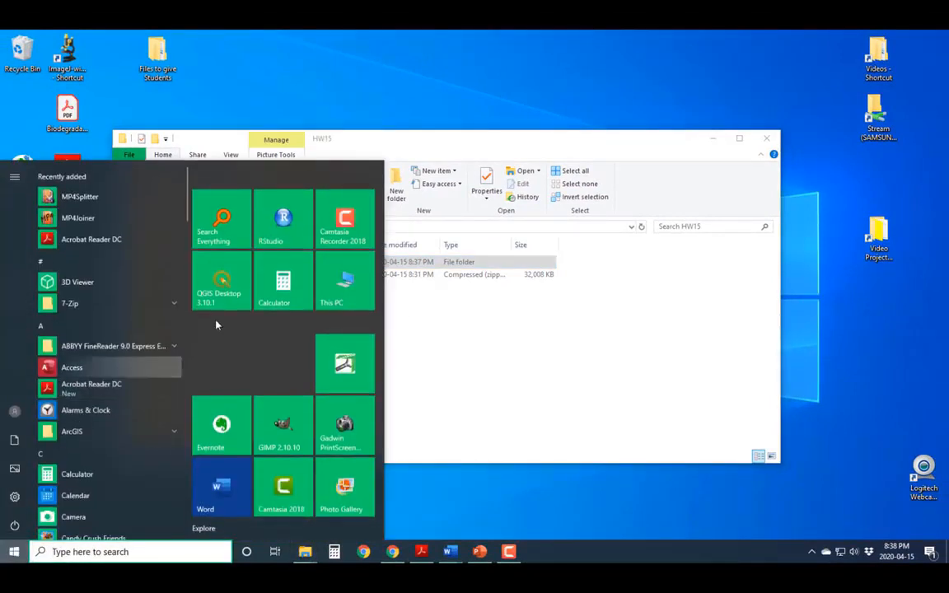
left_click(214, 301)
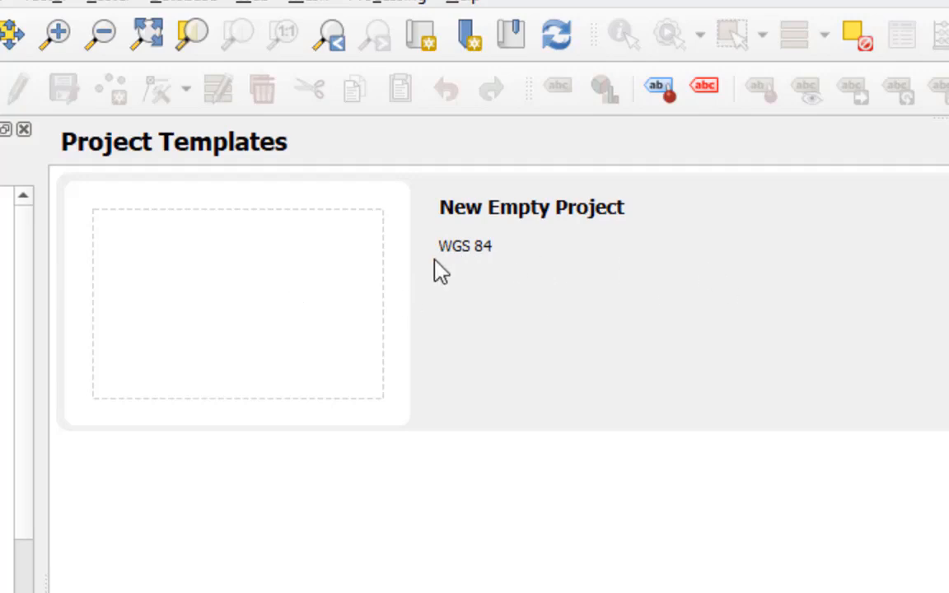
double_click(315, 282)
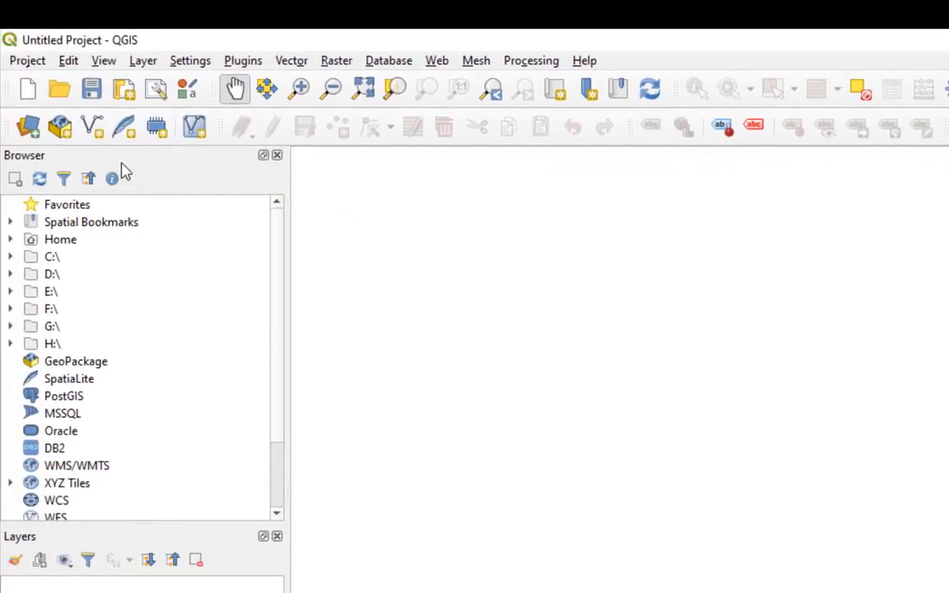
Set the project coordinate reference system to NAD83 / UTM zone 16N (EPSG:26916)
left_click(27, 65)
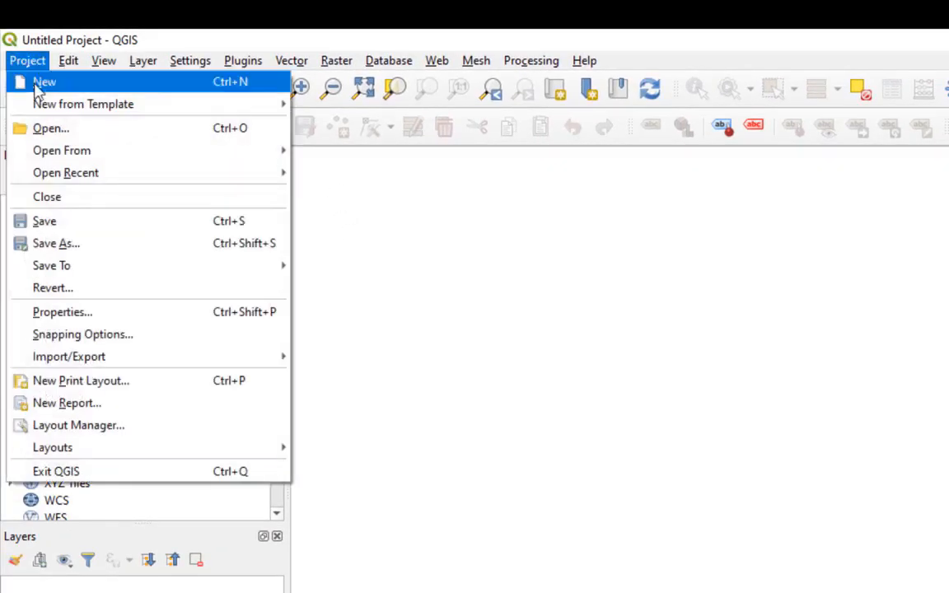
left_click(80, 313)
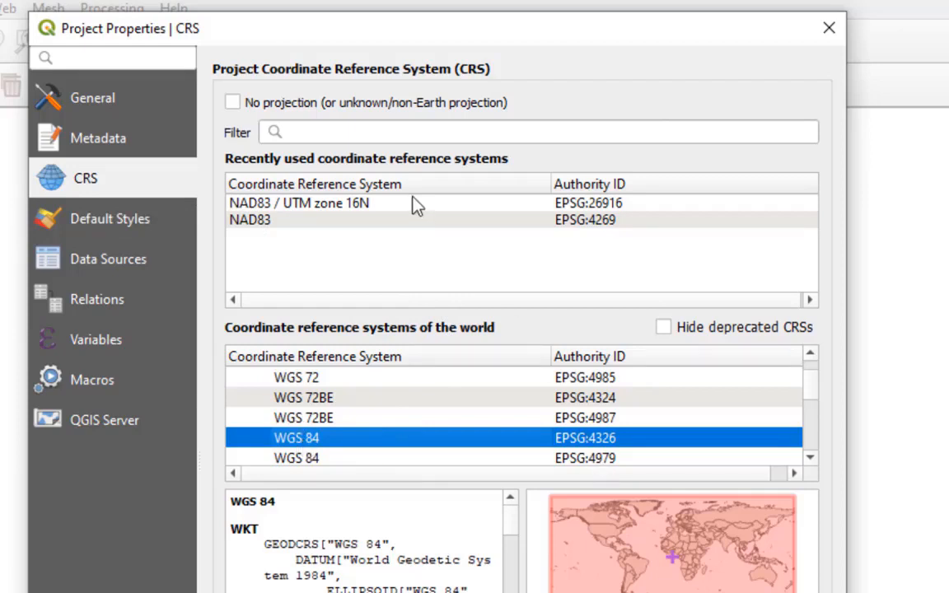
left_click(337, 211)
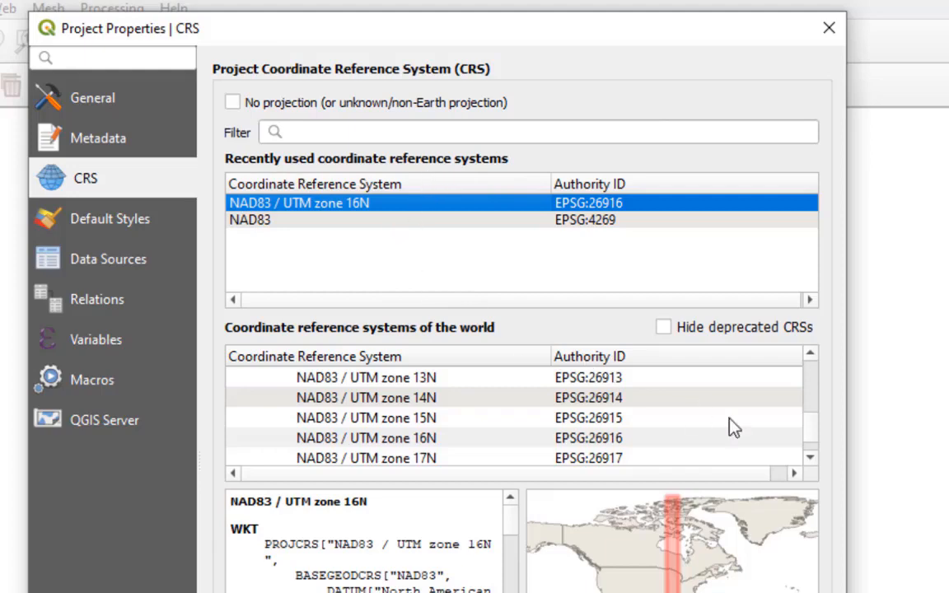
left_click_drag(807, 434, 813, 424)
left_click(303, 132)
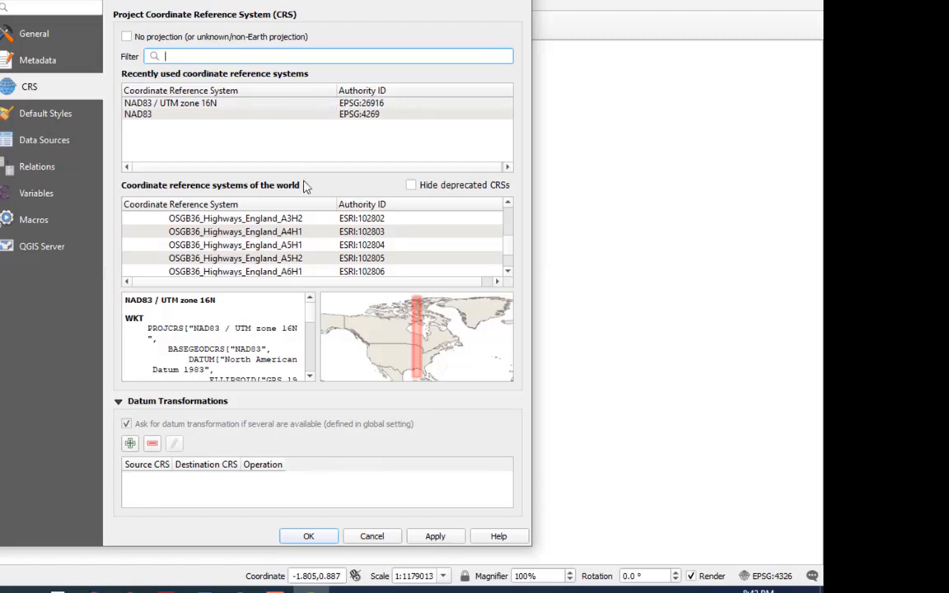
left_click(435, 536)
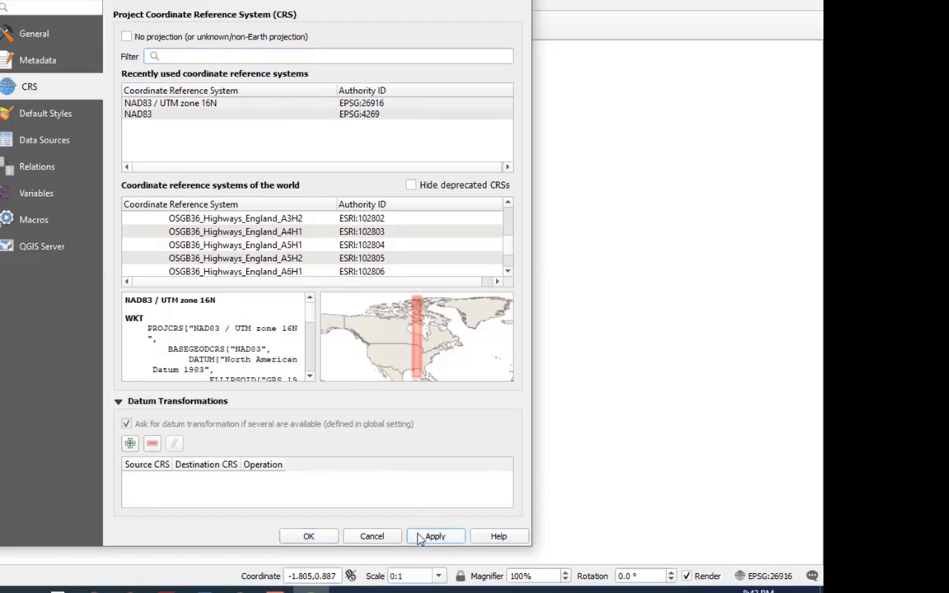
left_click(330, 541)
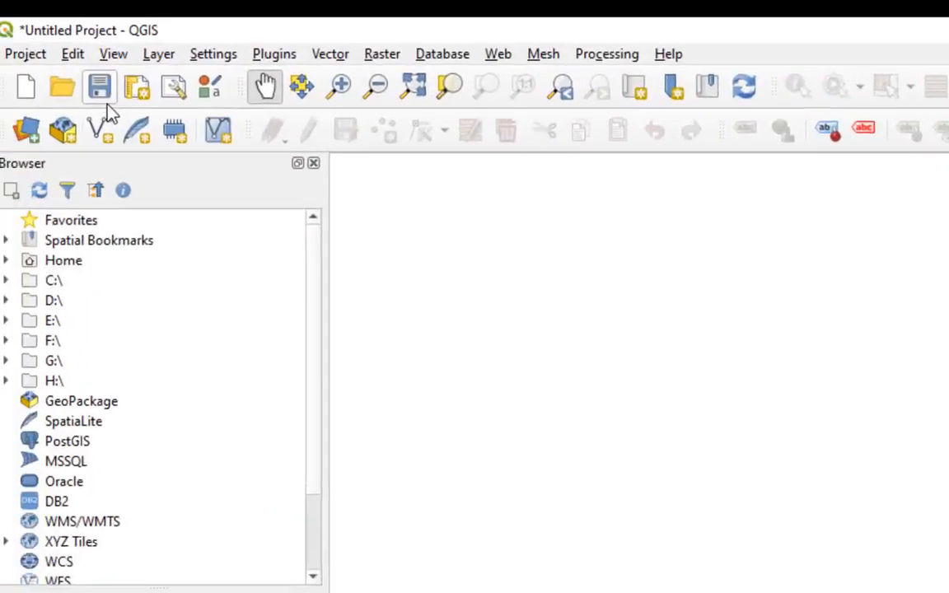
Save the project in the HW15 folder as "HW15 completed"
left_click(98, 89)
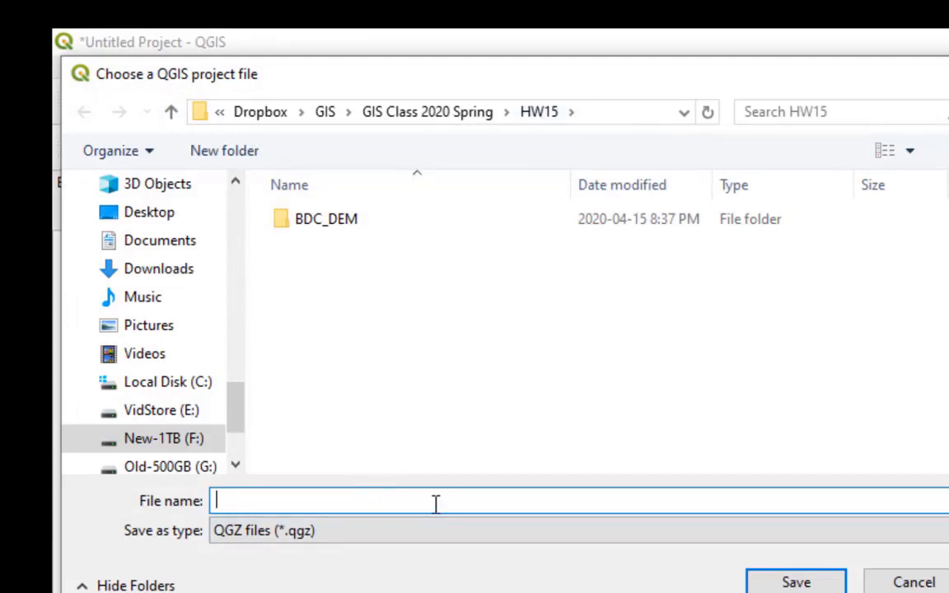
type("HW15 completed")
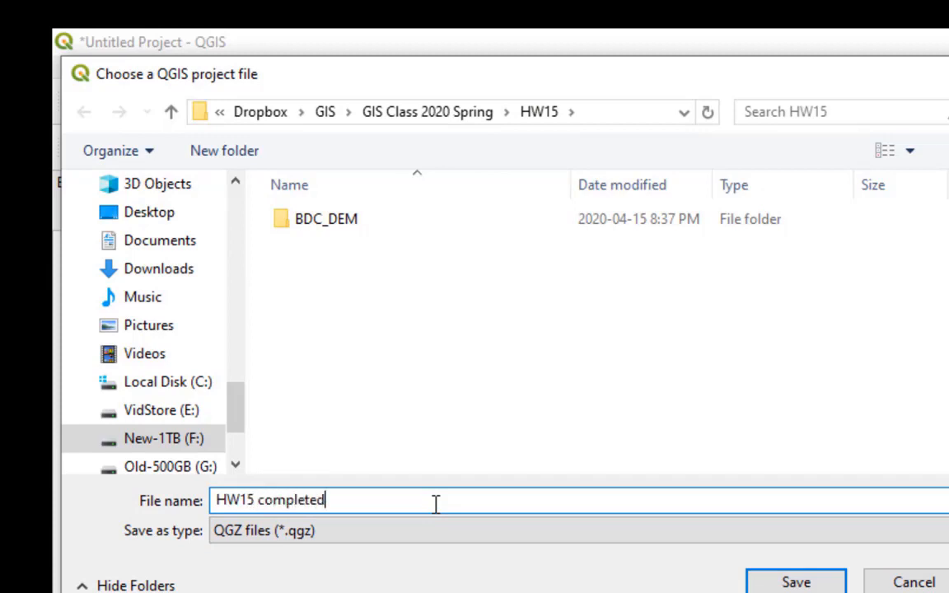
key("Return")
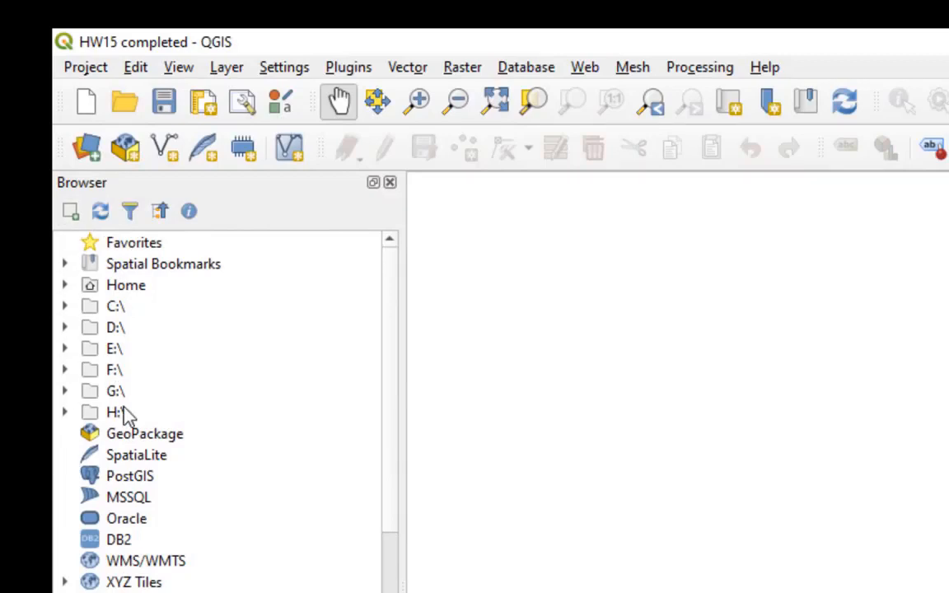
Add BDC_DEM.tif to the map from the folder F:\Dropbox\GIS\GIS Class 2020 Spring\HW15\BDC_DEM
left_click(66, 370)
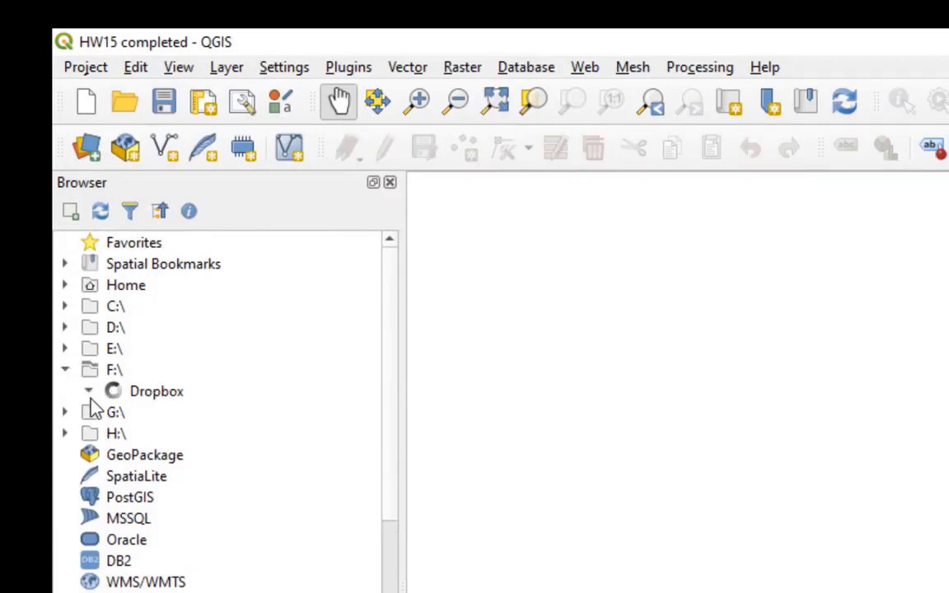
left_click(113, 539)
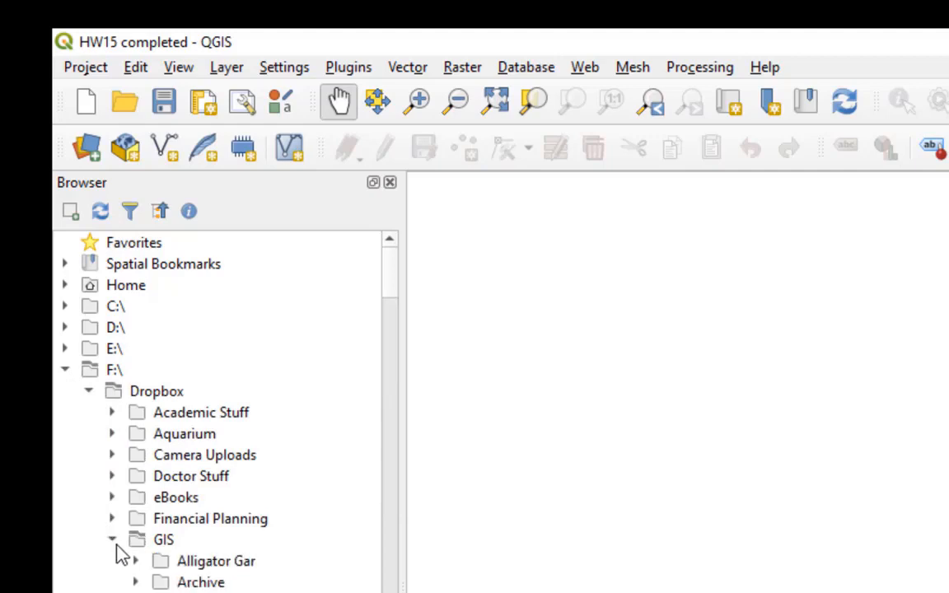
scroll(121, 553, "down", 12)
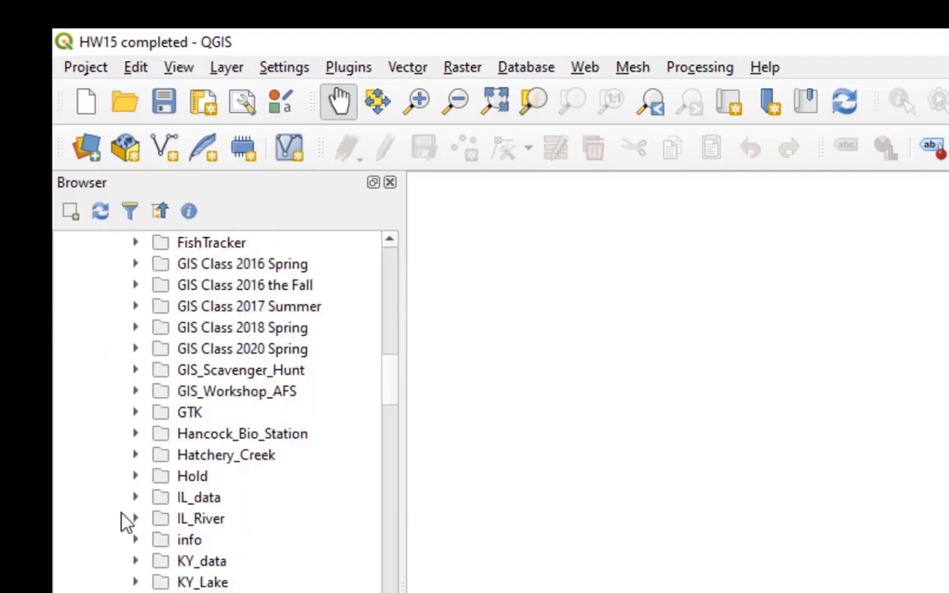
left_click(135, 348)
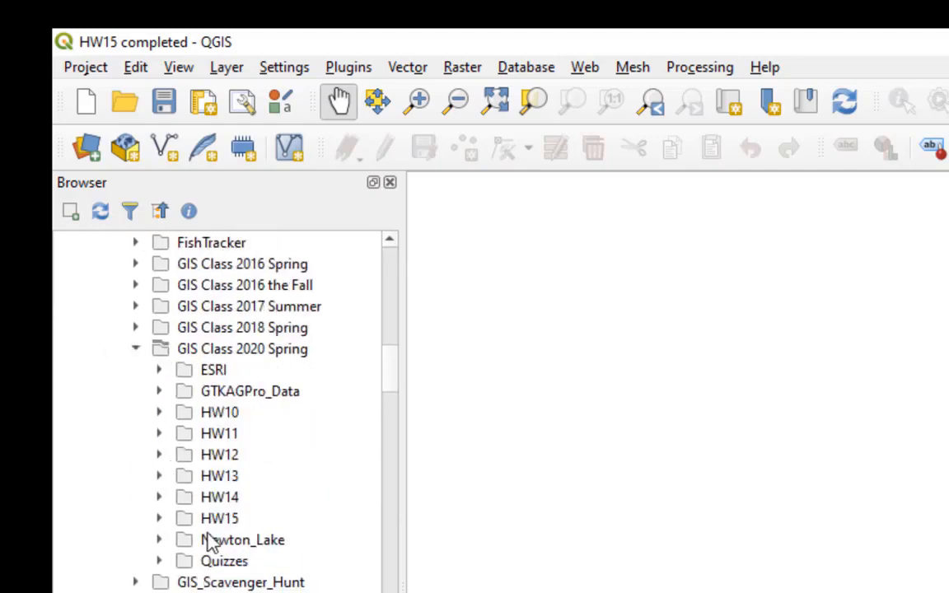
left_click(159, 518)
left_click(208, 520)
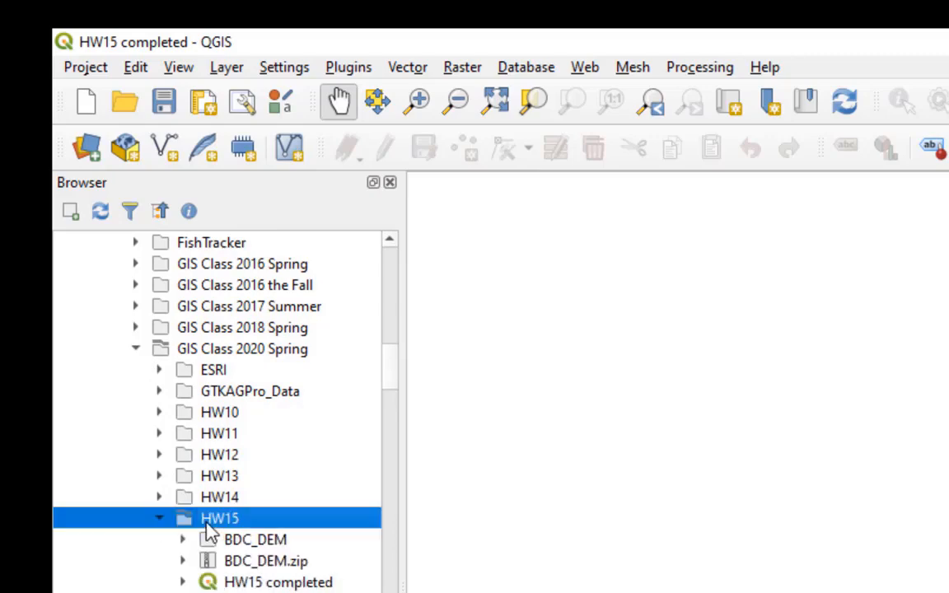
scroll(189, 536, "down", 3)
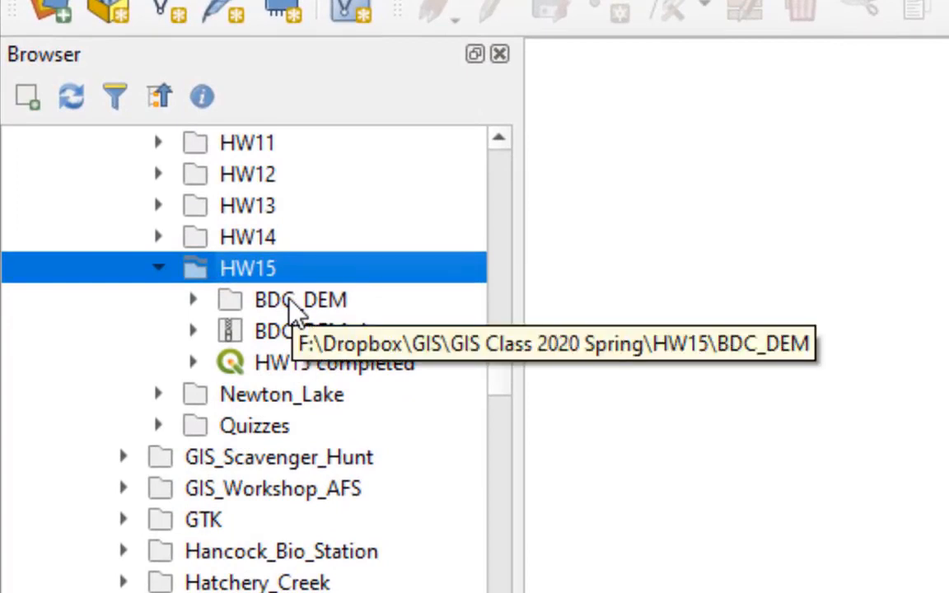
left_click(193, 299)
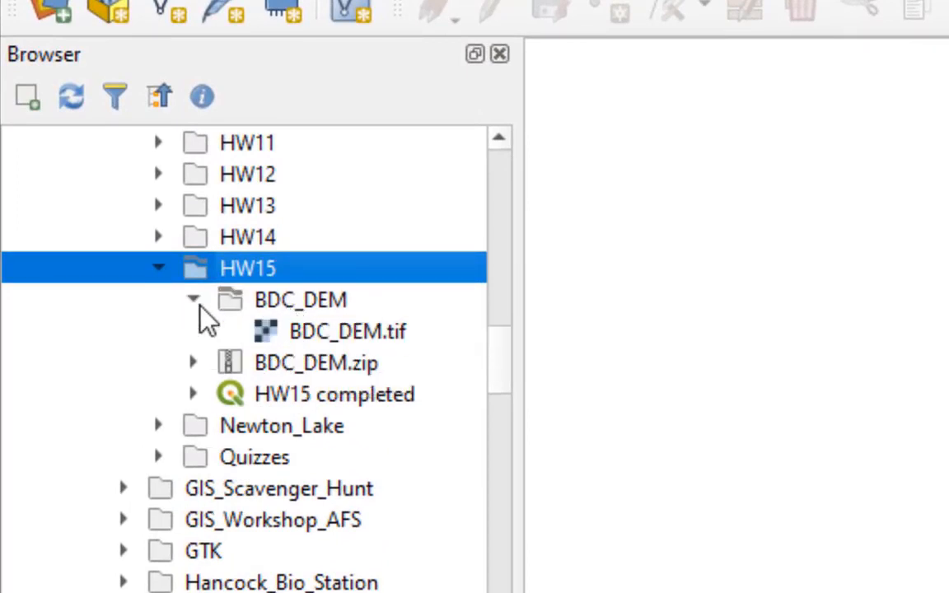
left_click(348, 333)
left_click_drag(348, 334, 856, 416)
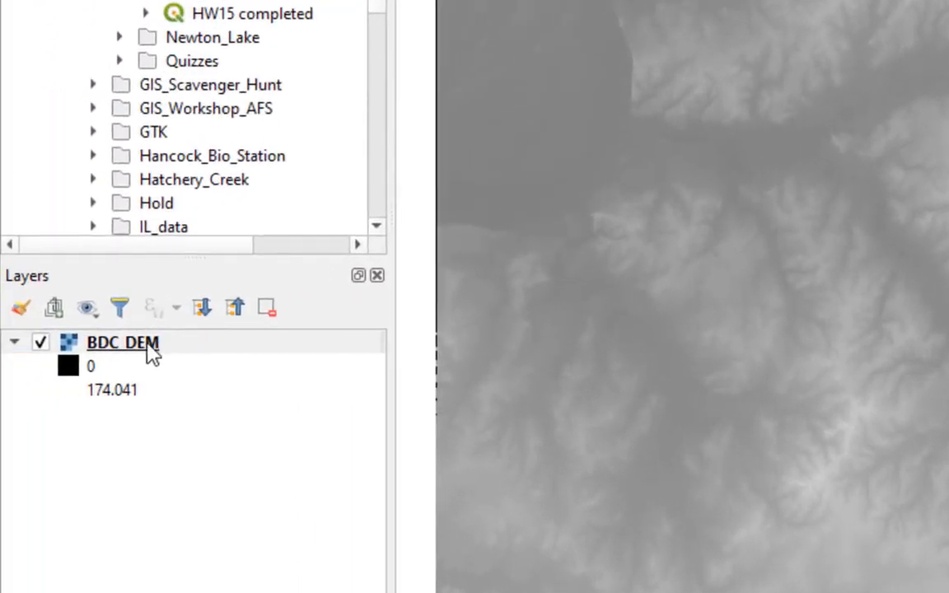
Style the BDC_DEM layer as singleband pseudocolor with the color ramp inverted to run from blue to red
right_click(153, 350)
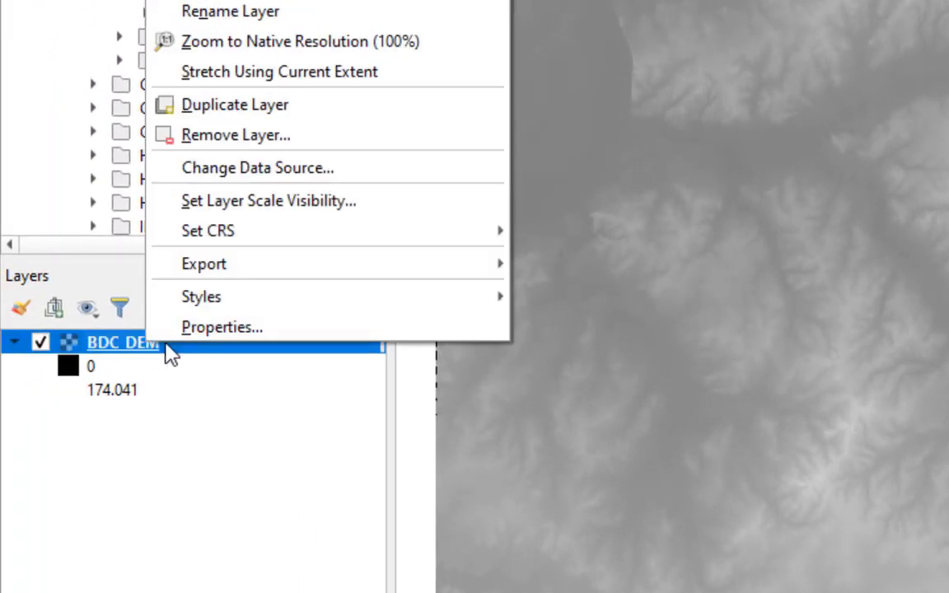
left_click(200, 331)
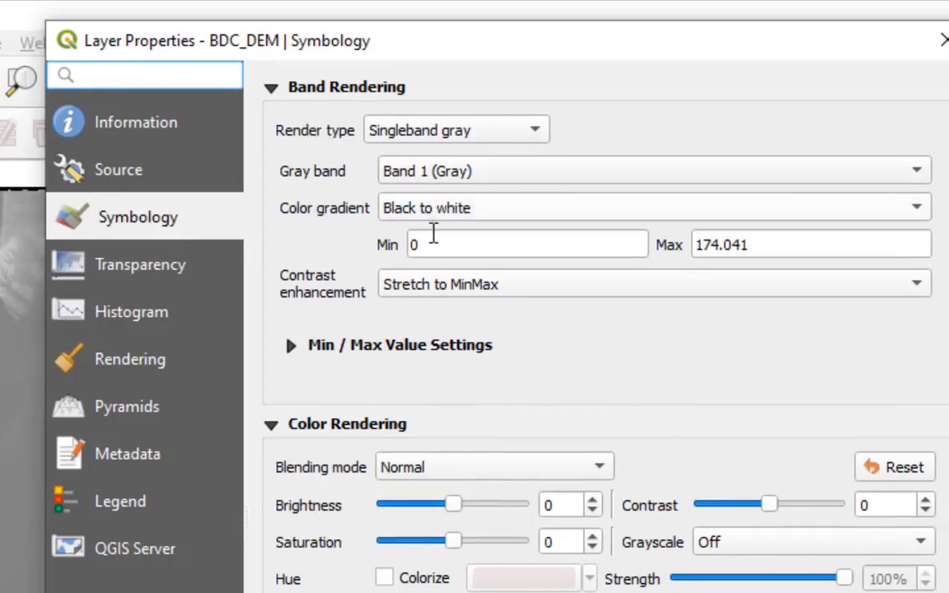
left_click(465, 140)
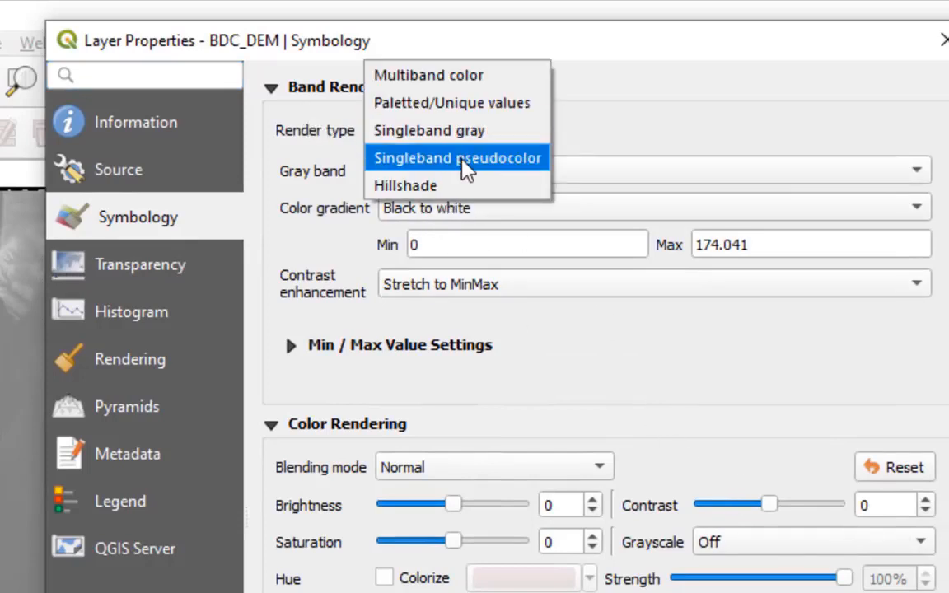
left_click(466, 165)
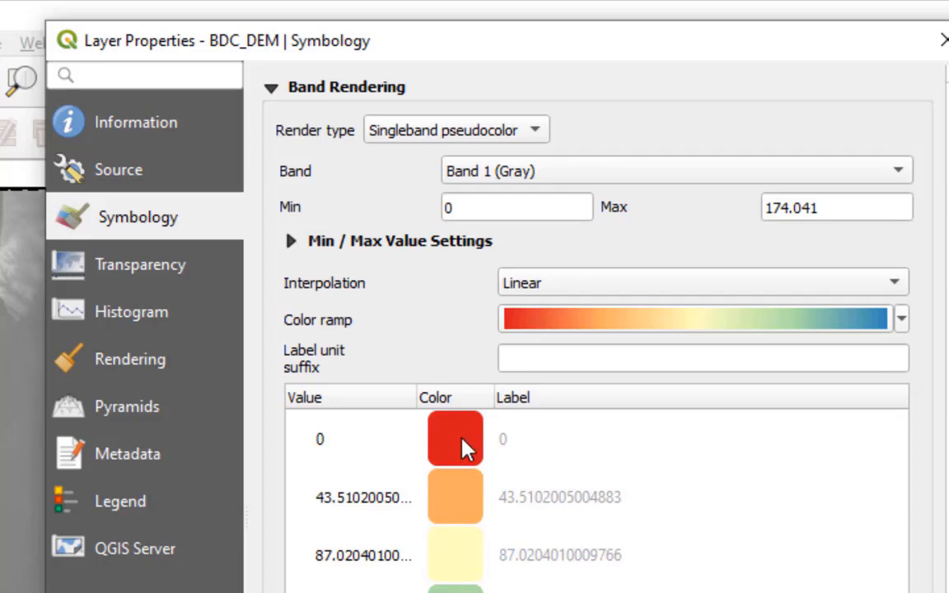
left_click(690, 321)
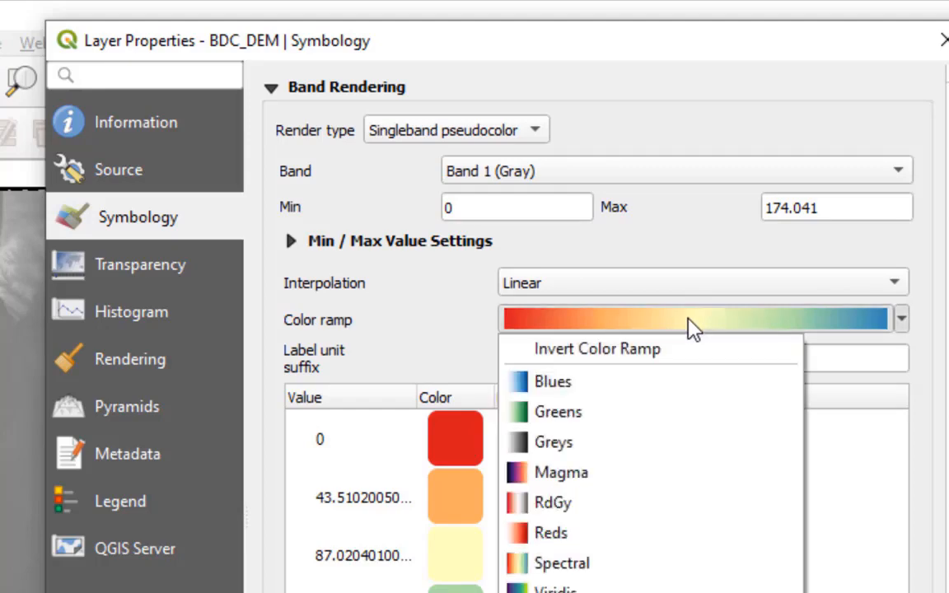
left_click(674, 354)
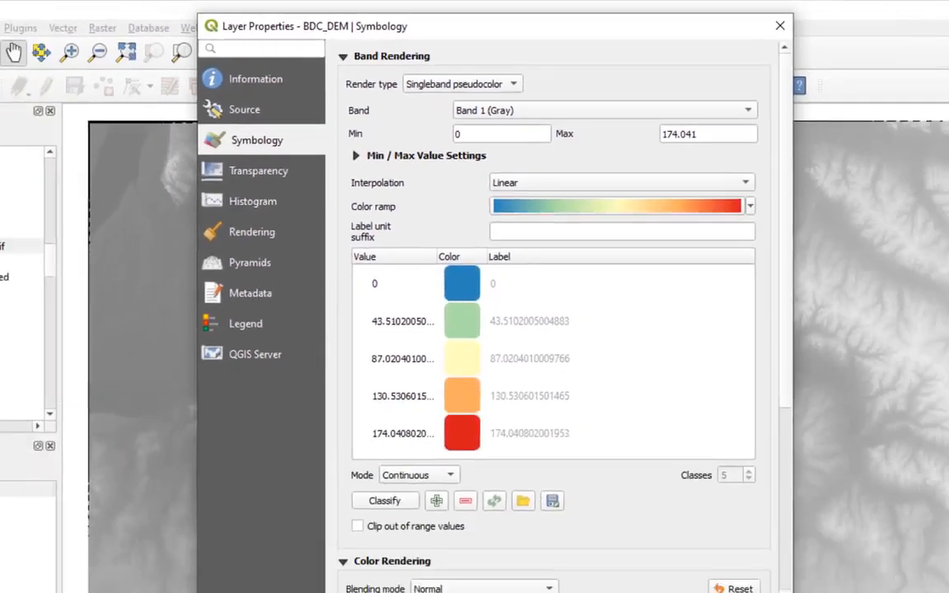
left_click(681, 592)
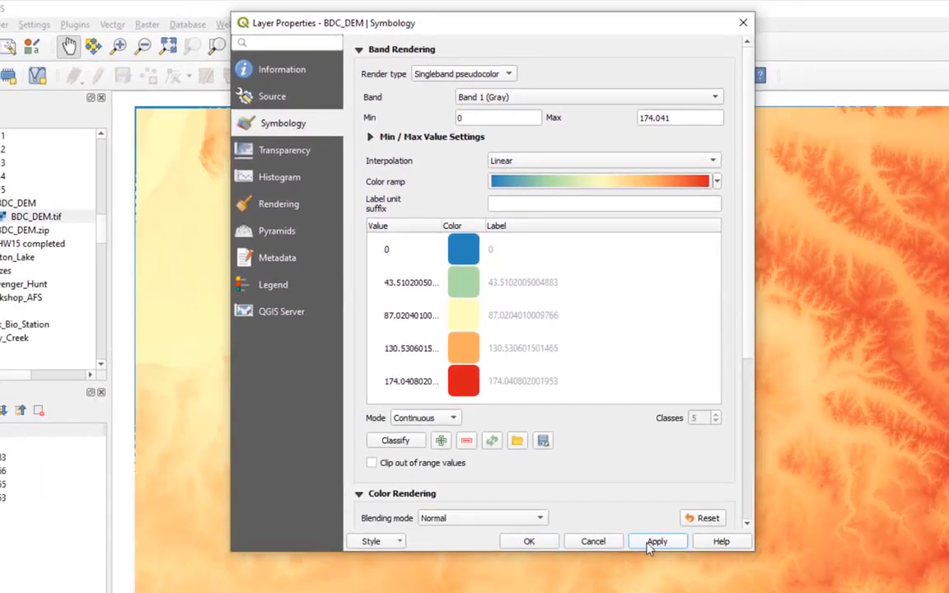
left_click(547, 544)
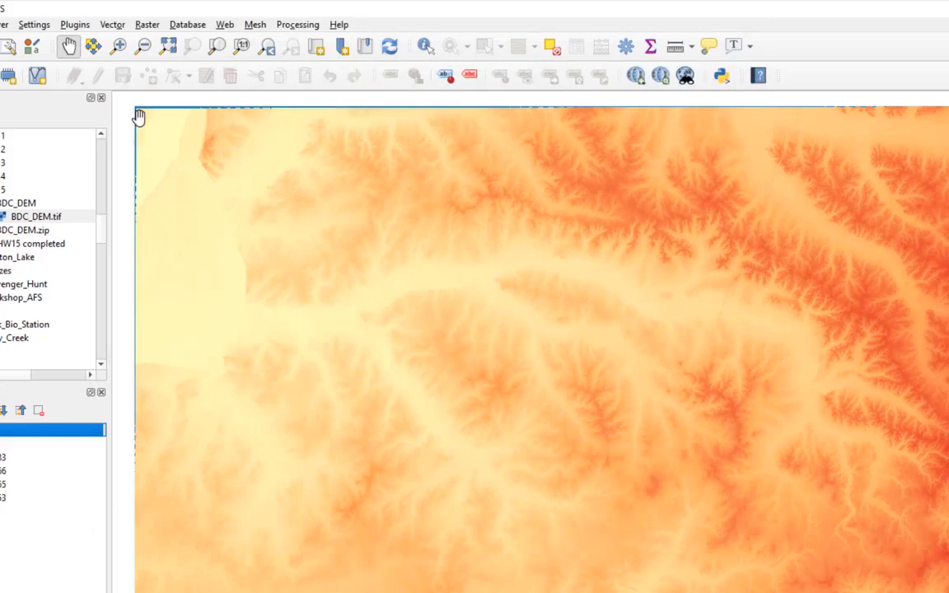
Set the minimum value of the BDC_DEM color ramp to 100, reclassify the layer and apply the styling
right_click(3, 429)
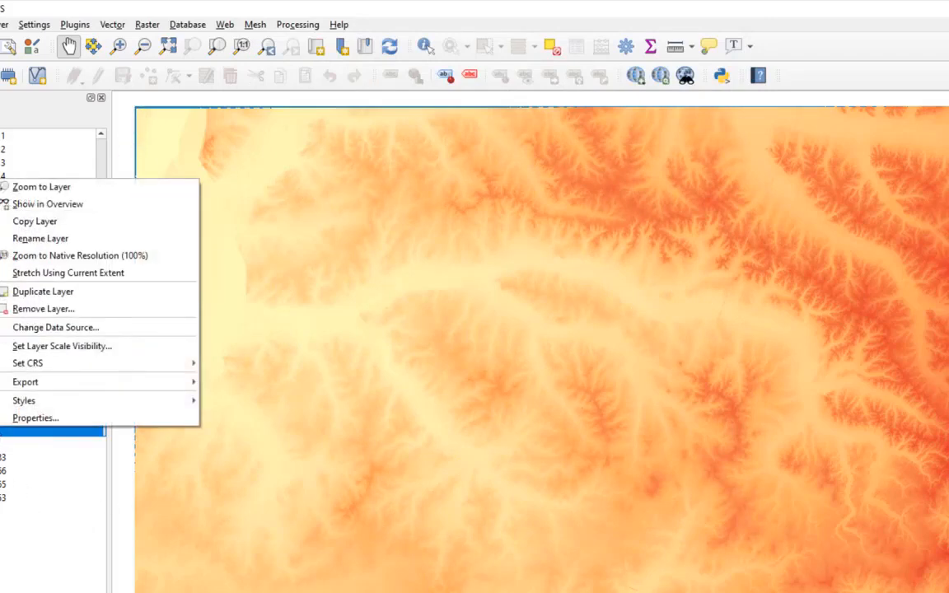
left_click(23, 418)
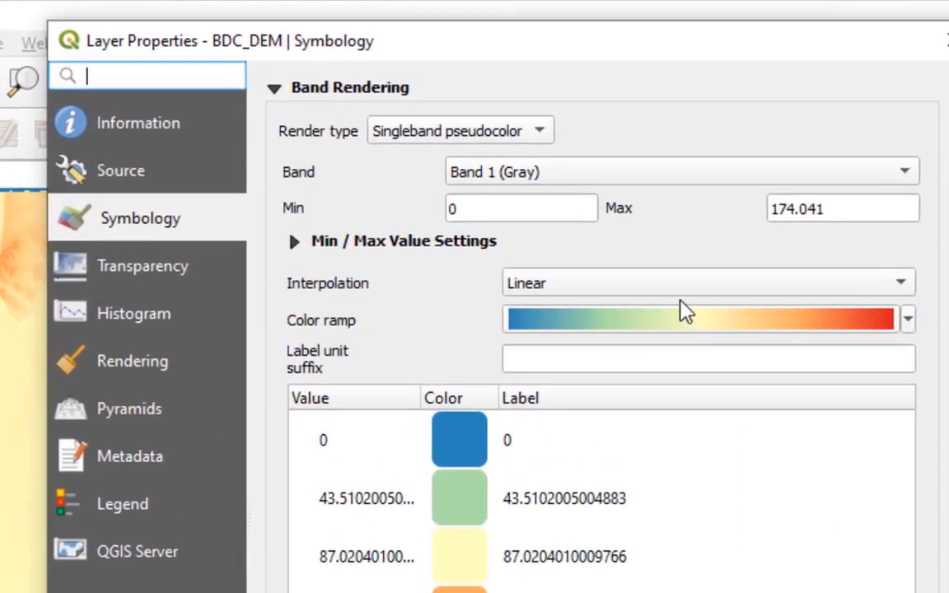
left_click_drag(540, 203, 362, 210)
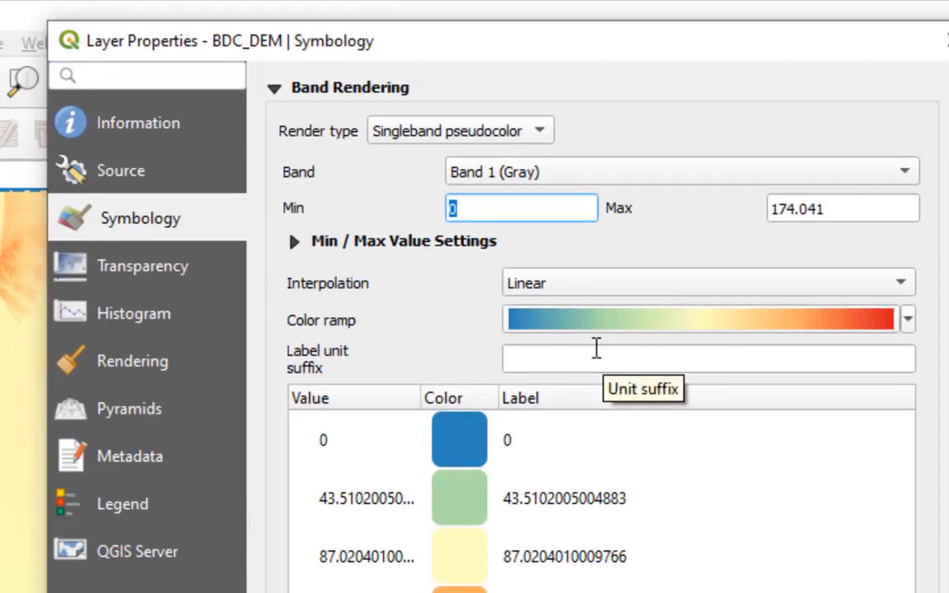
type("100")
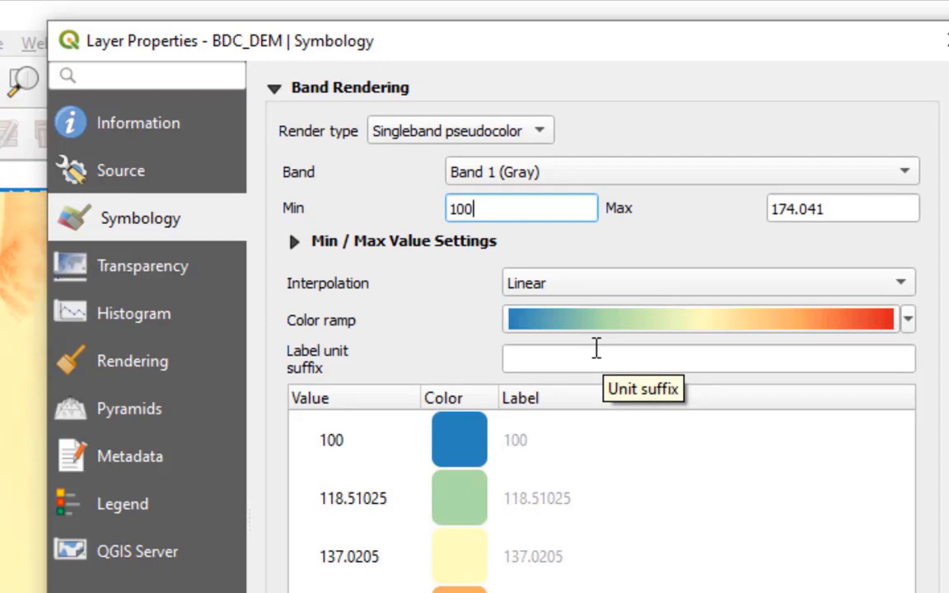
key("Tab")
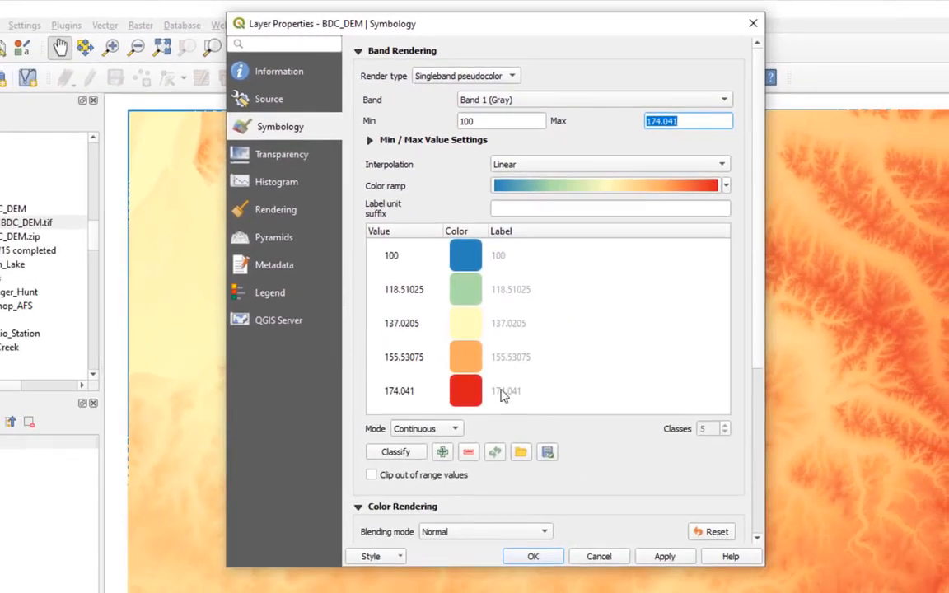
left_click(395, 452)
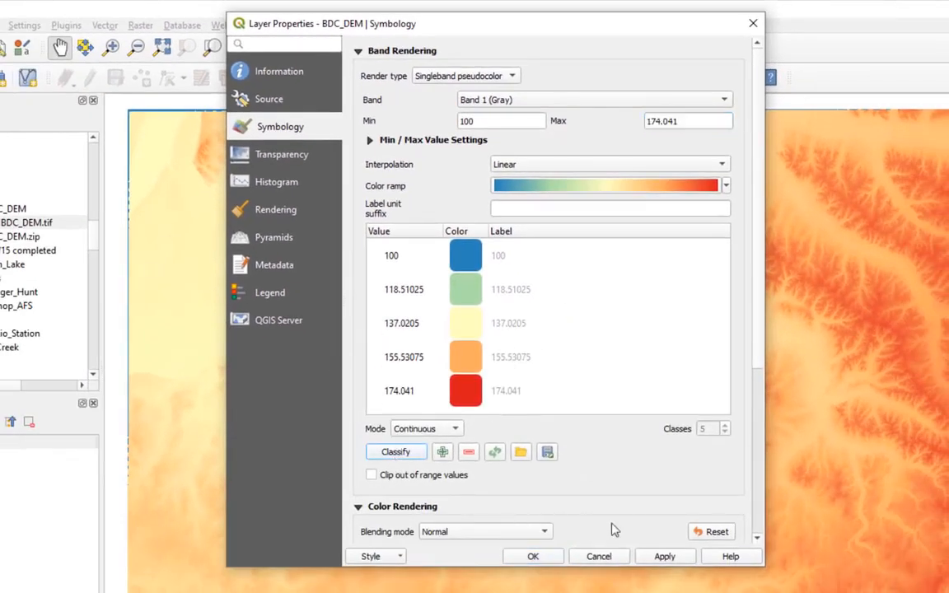
left_click(661, 557)
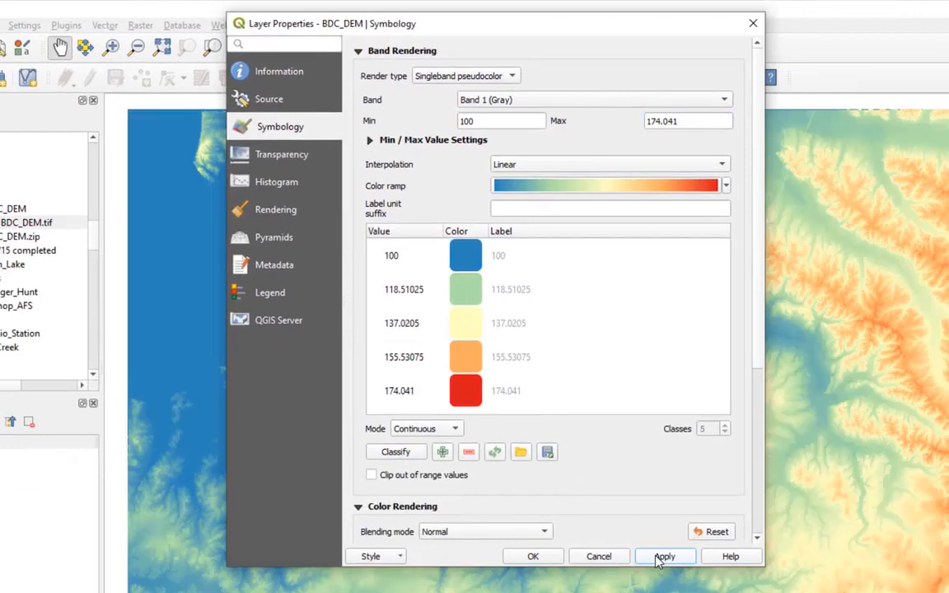
left_click(533, 556)
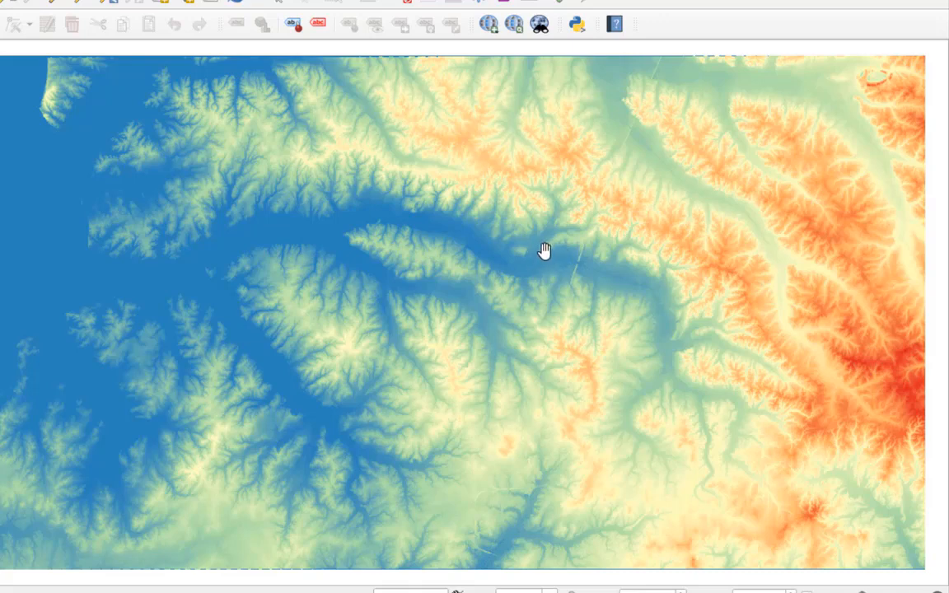
Identify the elevation values of two individual pixels in the BDC_DEM raster
scroll(544, 250, "up", 1)
scroll(544, 249, "up", 1)
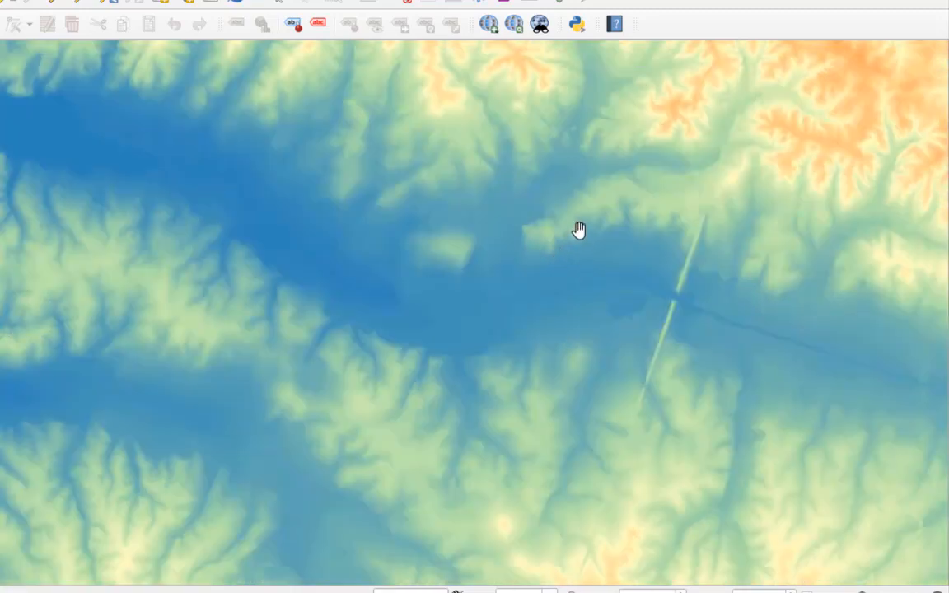
scroll(579, 231, "up", 1)
scroll(584, 229, "up", 1)
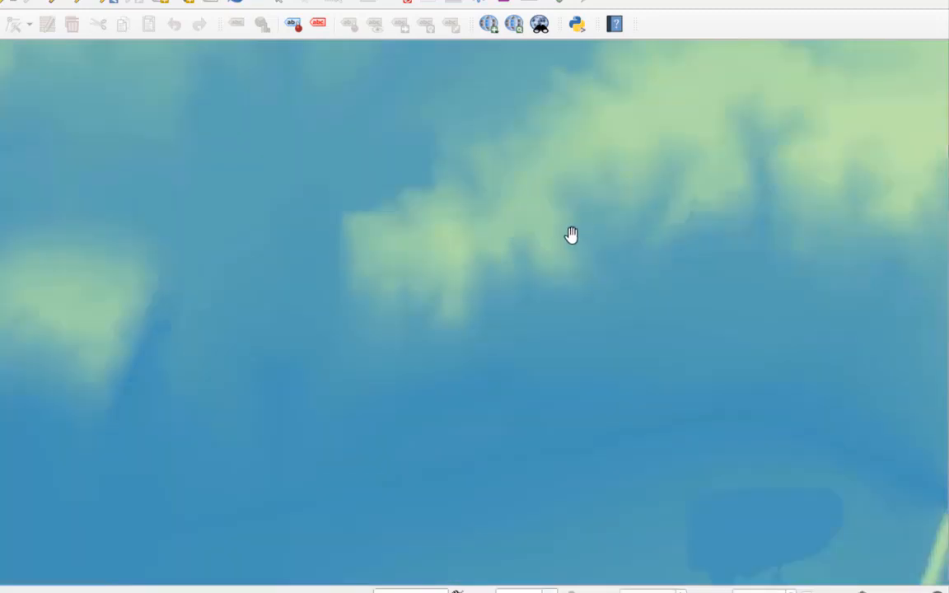
scroll(572, 237, "up", 1)
scroll(566, 250, "up", 1)
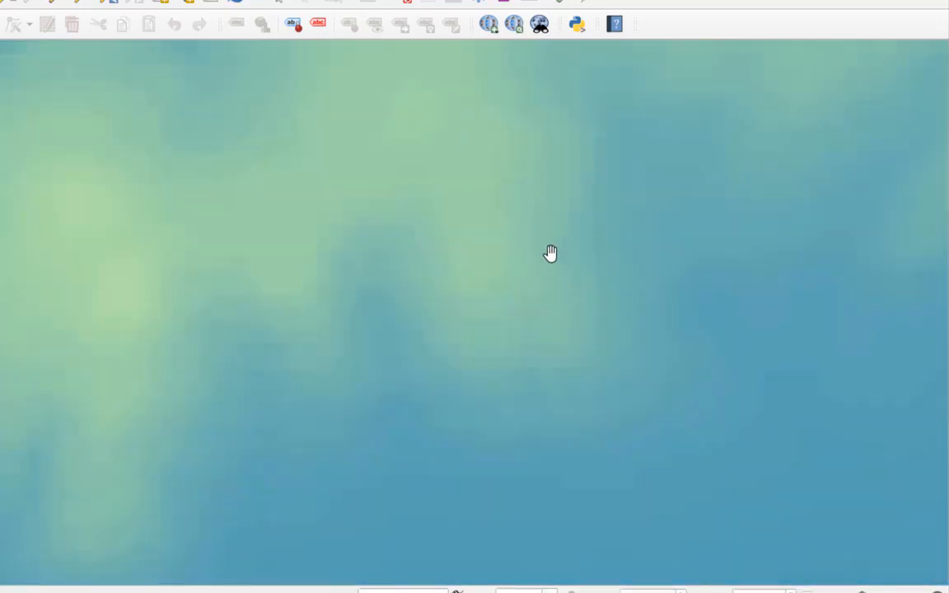
scroll(549, 253, "up", 1)
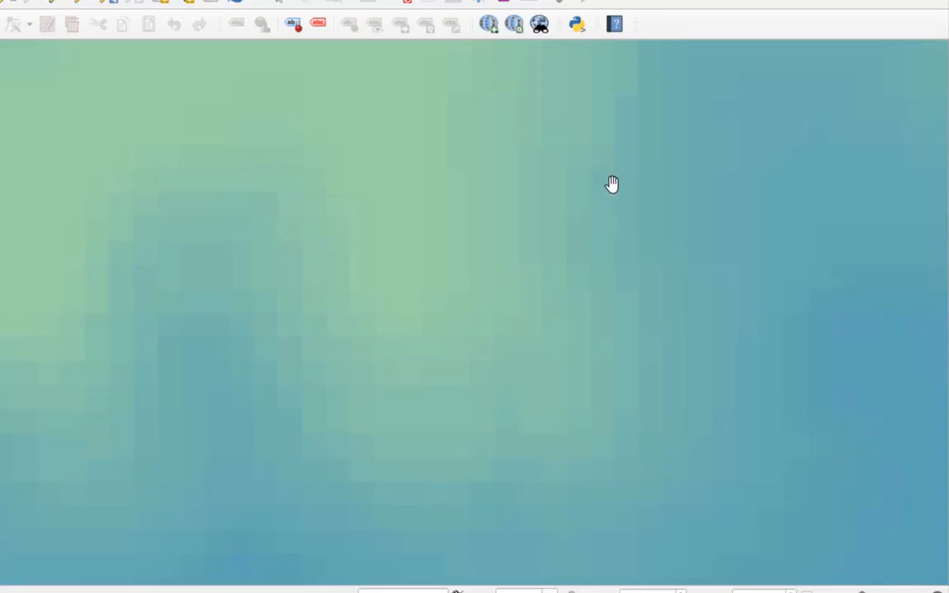
scroll(626, 187, "up", 1)
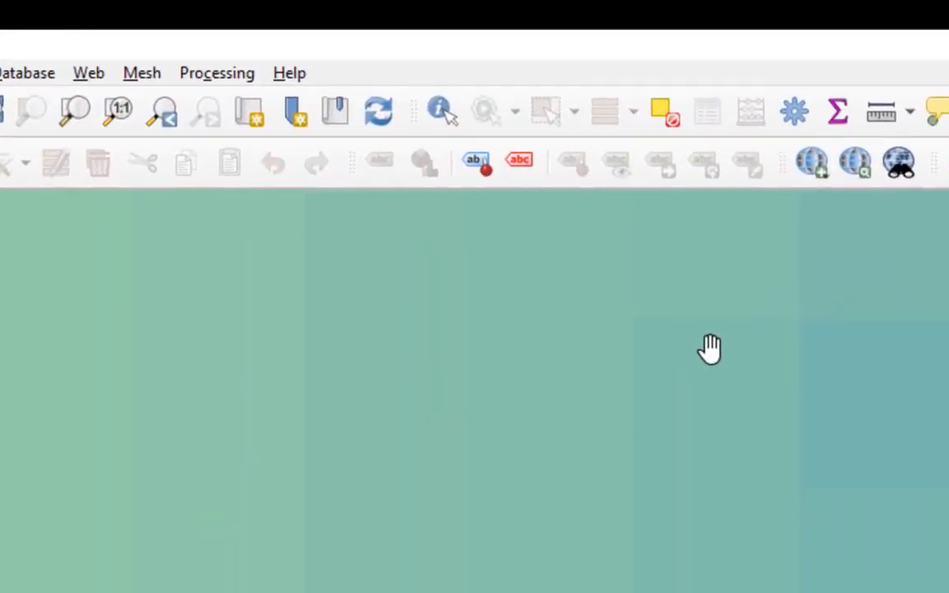
left_click(450, 117)
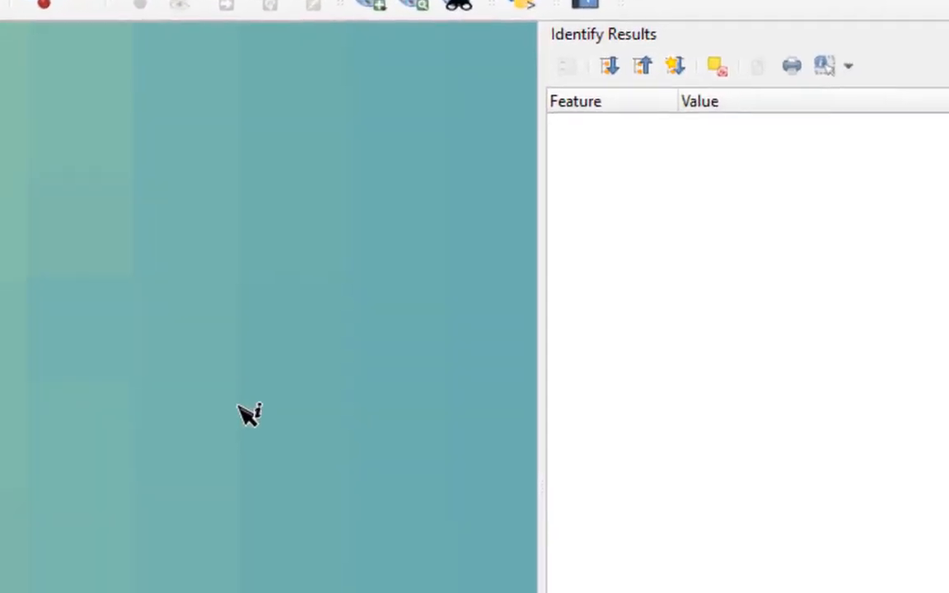
left_click(18, 290)
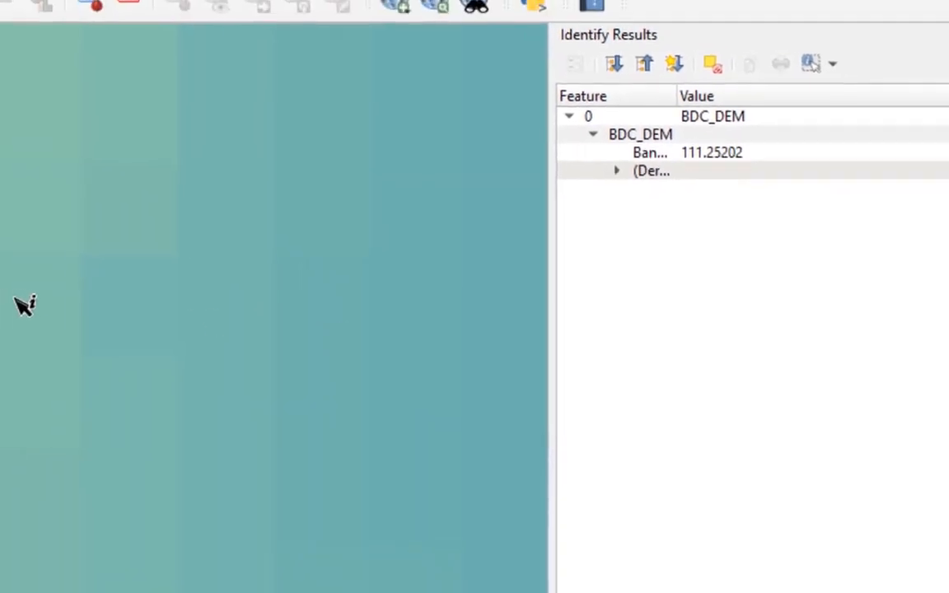
left_click(198, 317)
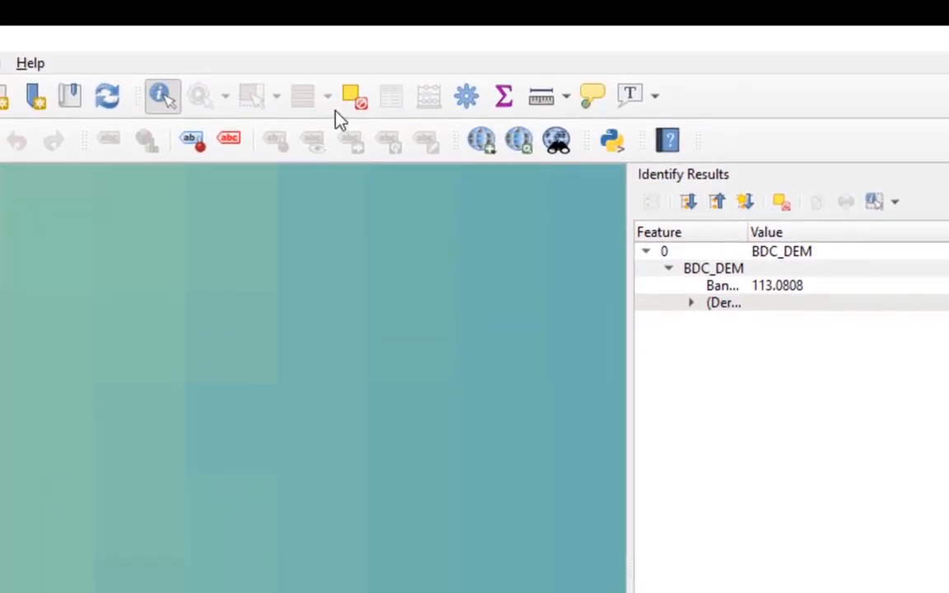
Measure the width of a single DEM pixel in meters, and close the measurement and identify results
left_click(541, 100)
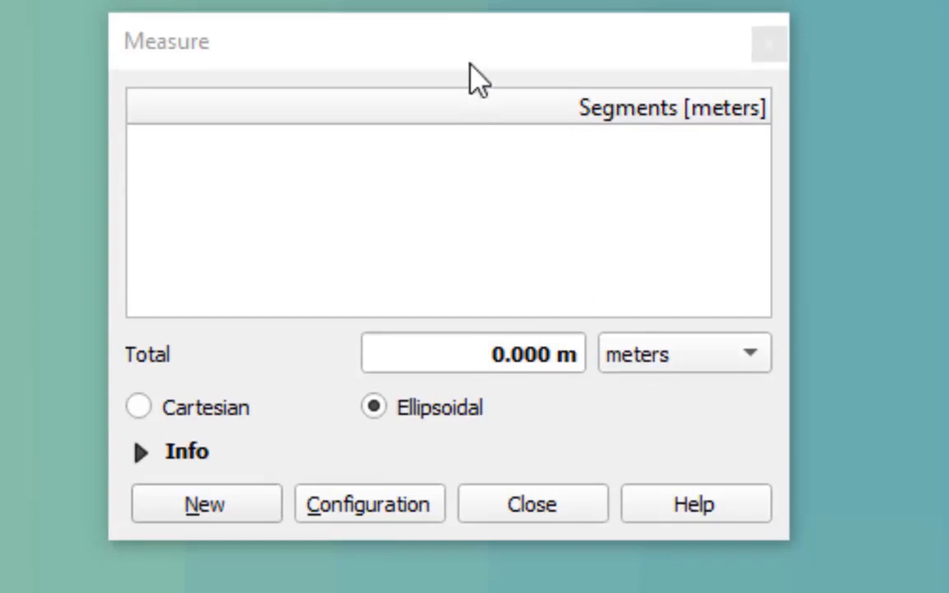
left_click_drag(466, 38, 467, 264)
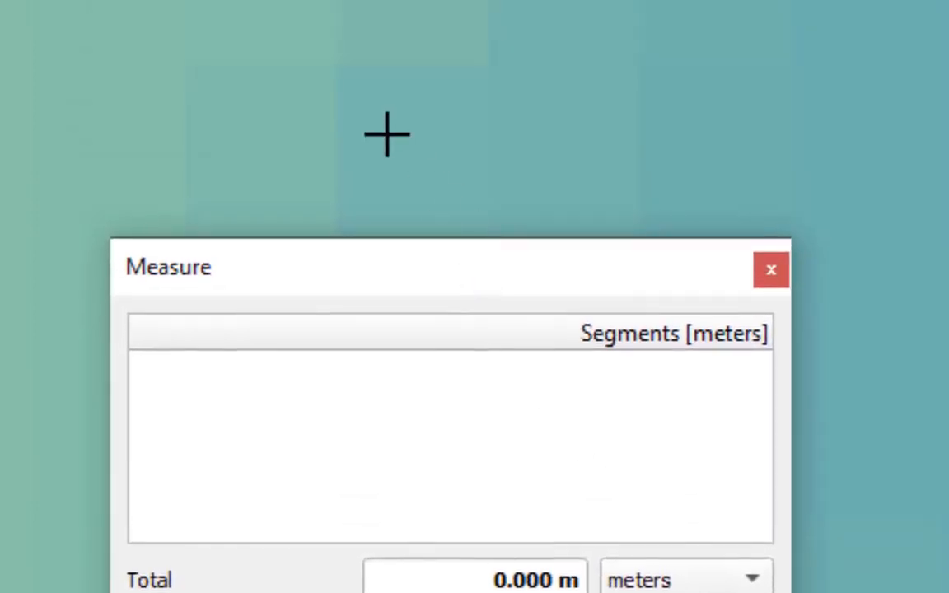
left_click(335, 58)
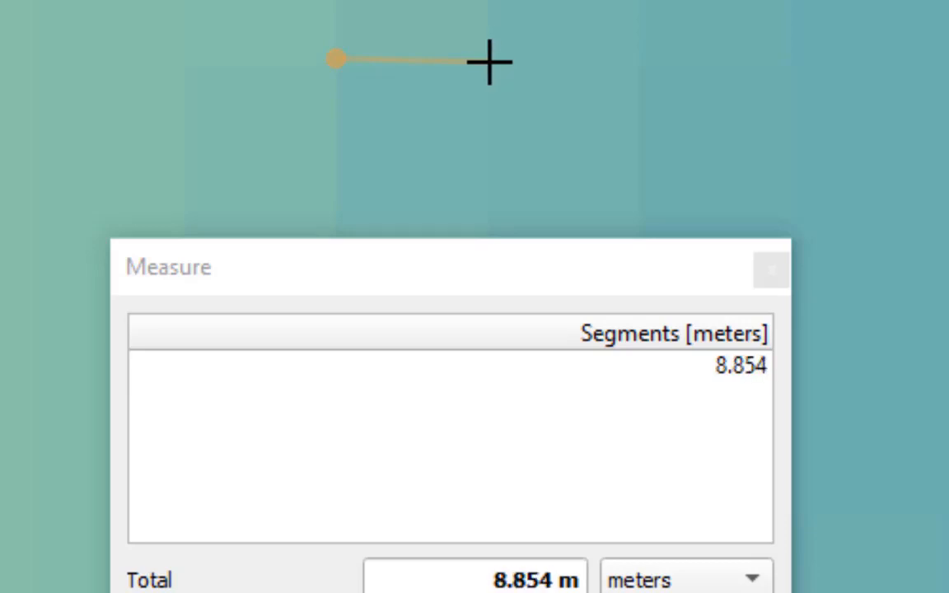
left_click(490, 62)
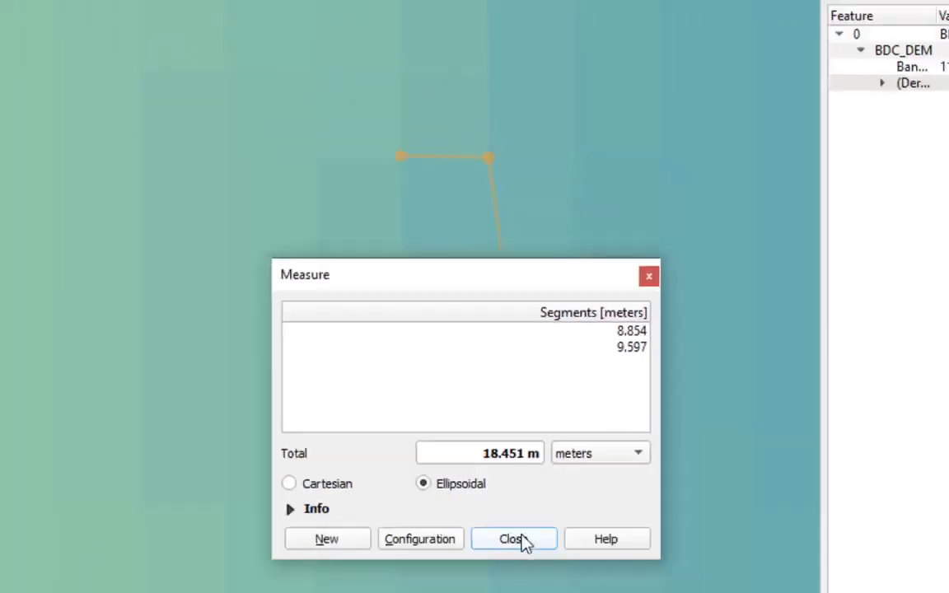
left_click(514, 539)
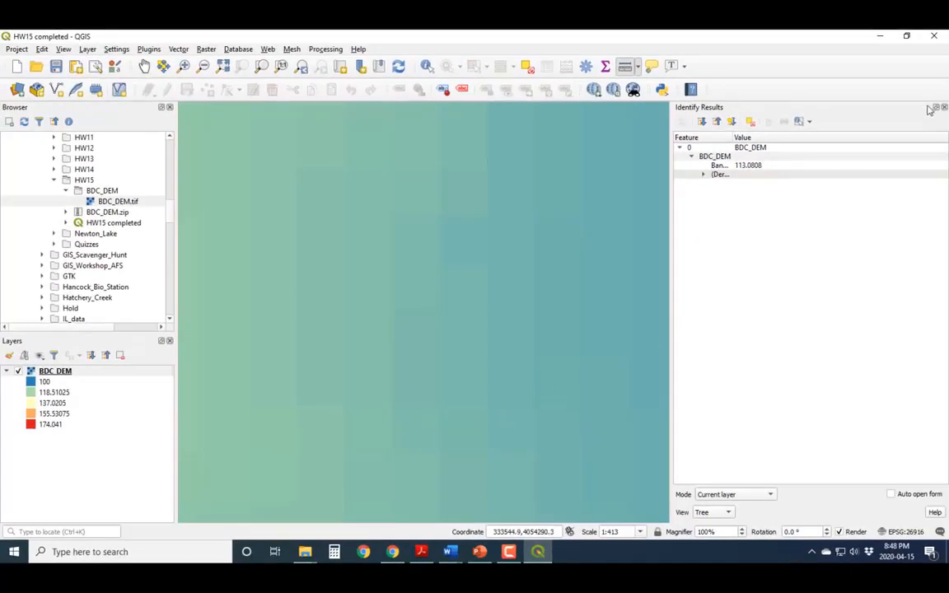
left_click(944, 107)
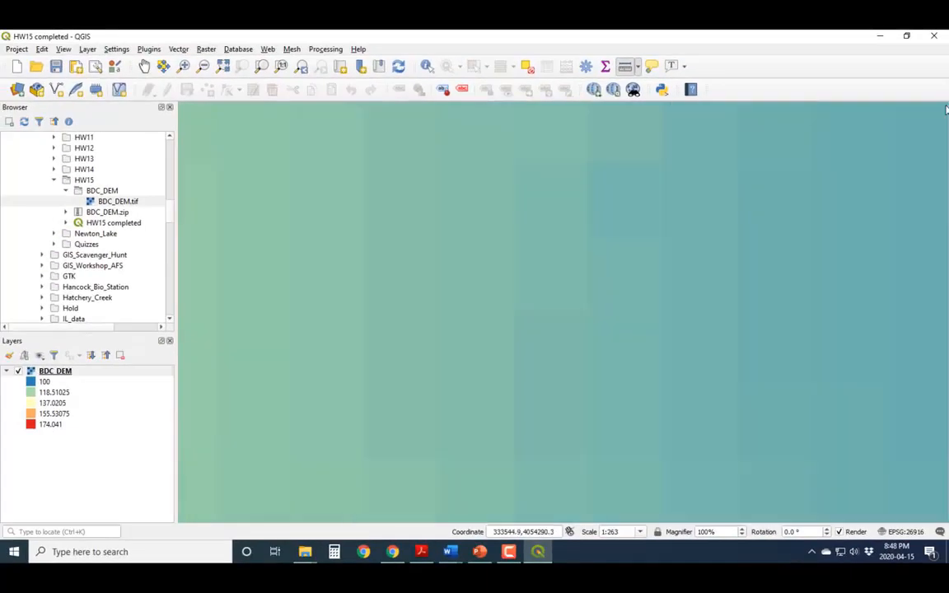
Show the full BDC_DEM extent and examine the layer's source properties
right_click(58, 369)
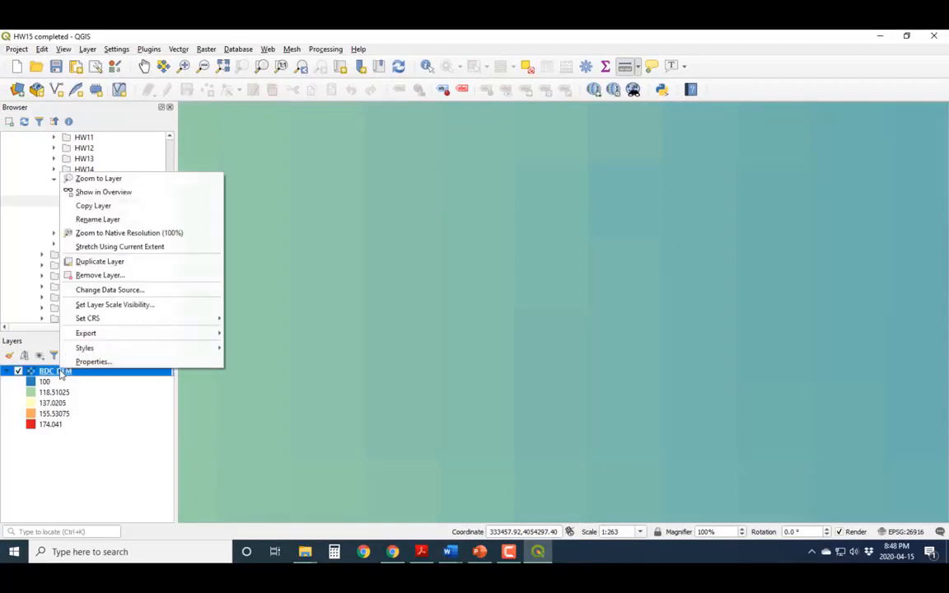
left_click(153, 178)
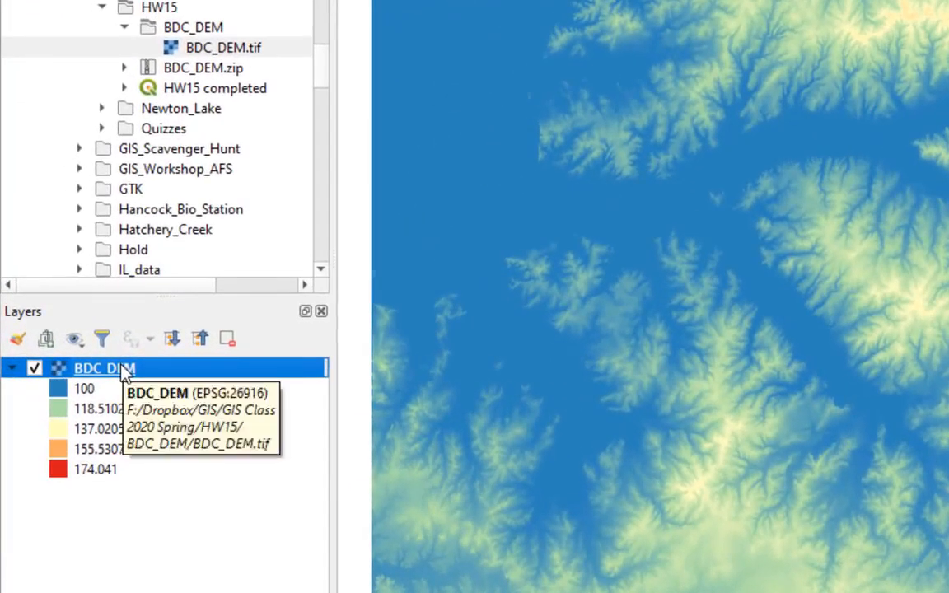
right_click(104, 370)
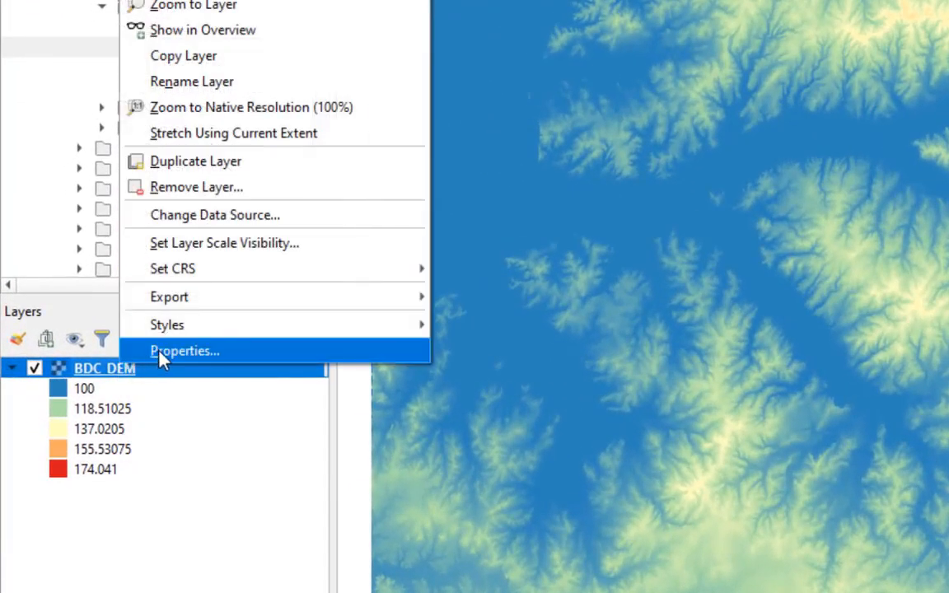
left_click(161, 353)
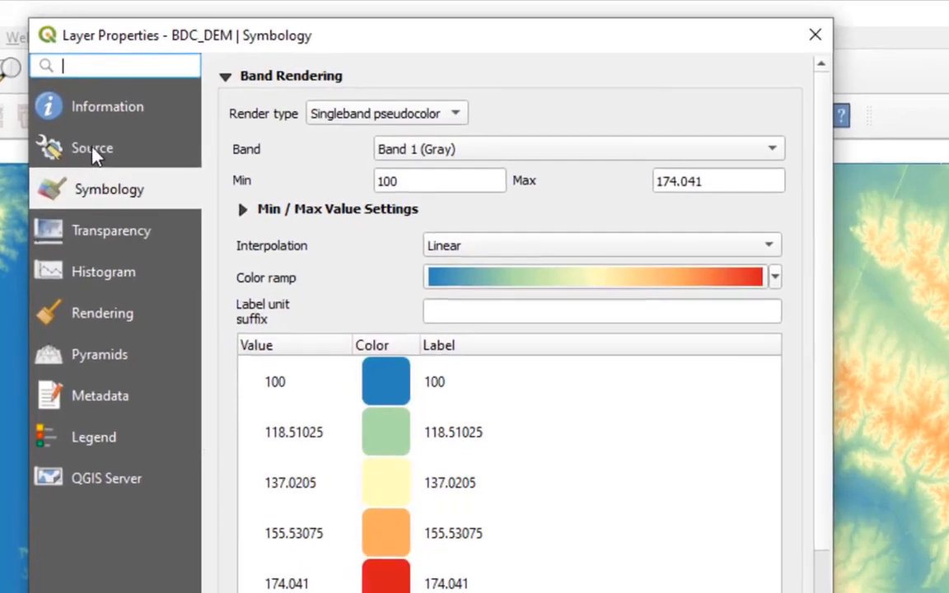
left_click(92, 150)
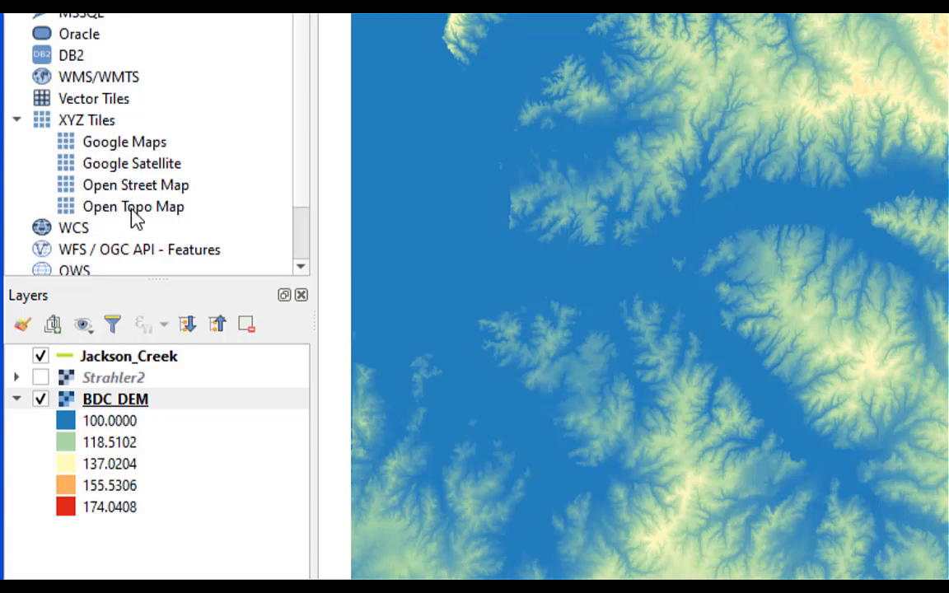
Add the Google Maps XYZ tile layer using the NAD83 to WGS 84 (1) + UTM zone 16N transformation, and place it beneath BDC_DEM
left_click_drag(132, 143, 706, 231)
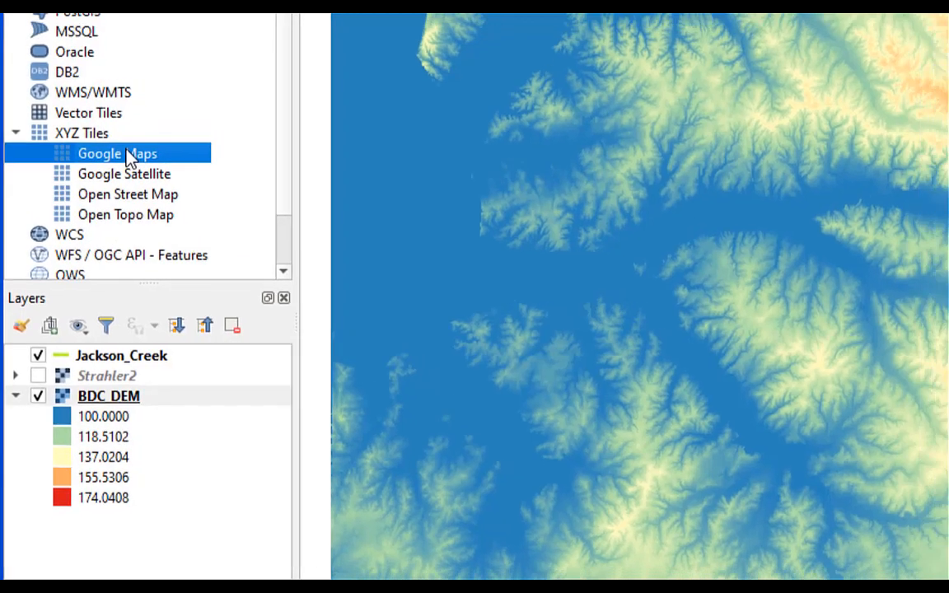
left_click_drag(381, 281, 381, 282)
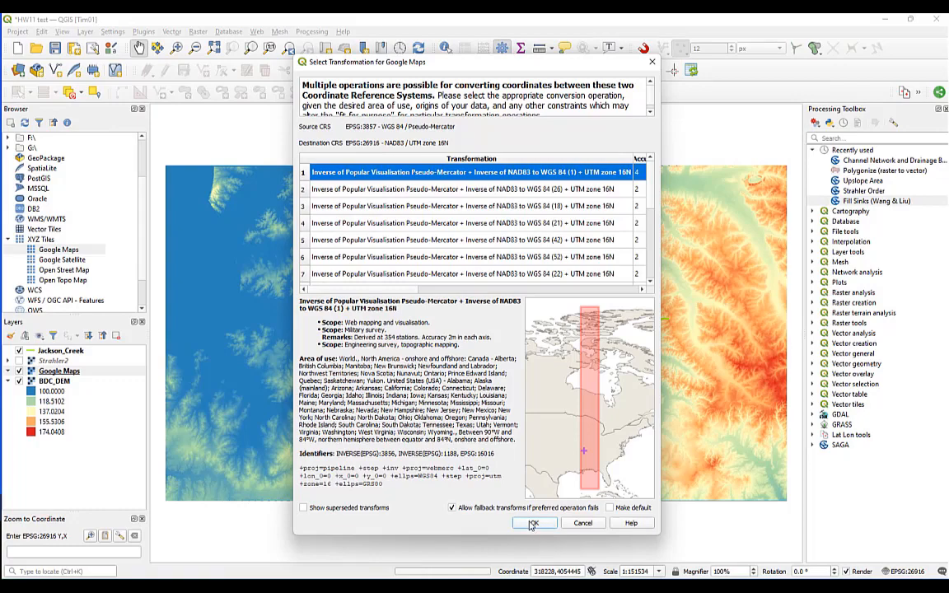
left_click(532, 524)
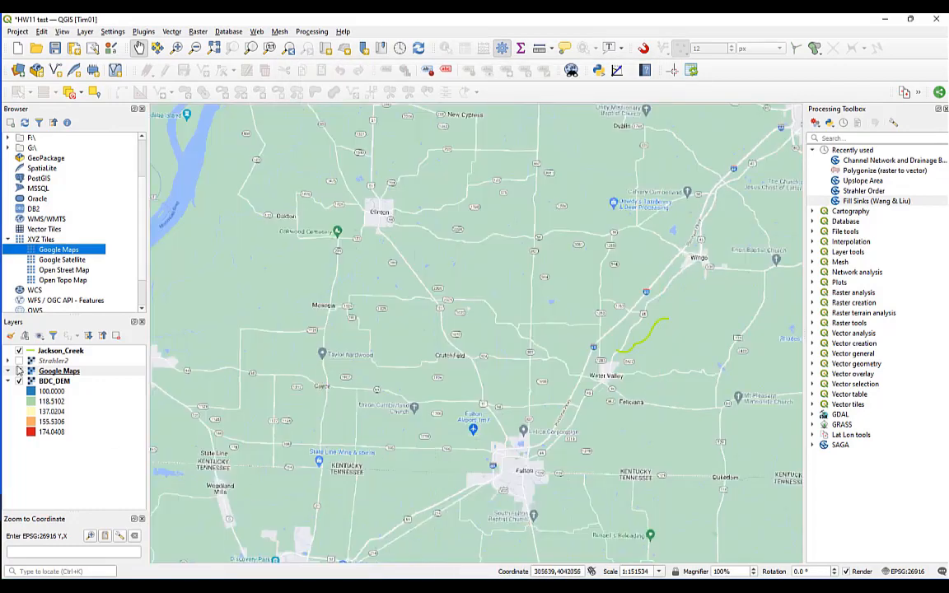
left_click_drag(49, 370, 53, 447)
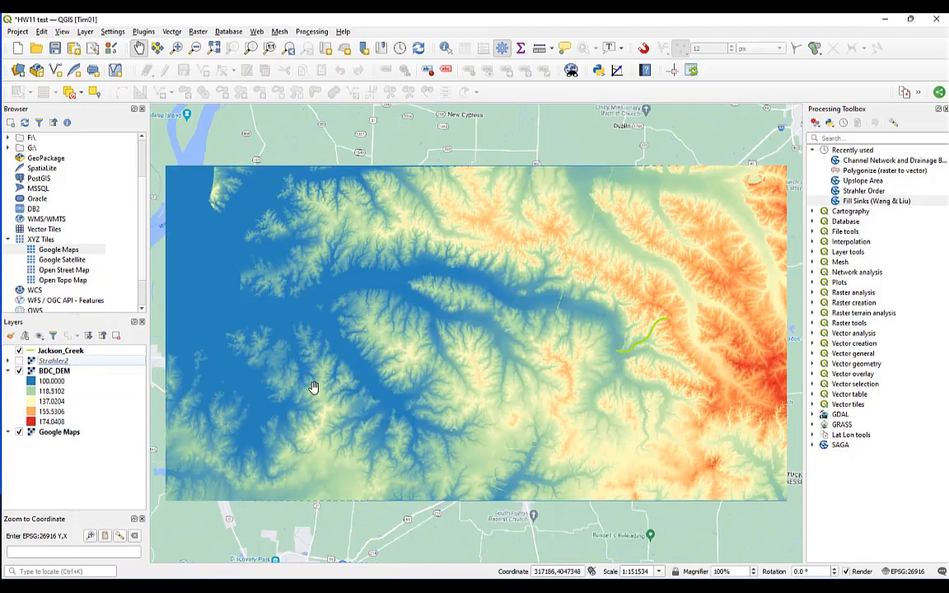
Inspect where the DEM lies on the Google Maps basemap, return to the BDC_DEM extent and hide the basemap layer
scroll(316, 379, "down", 2)
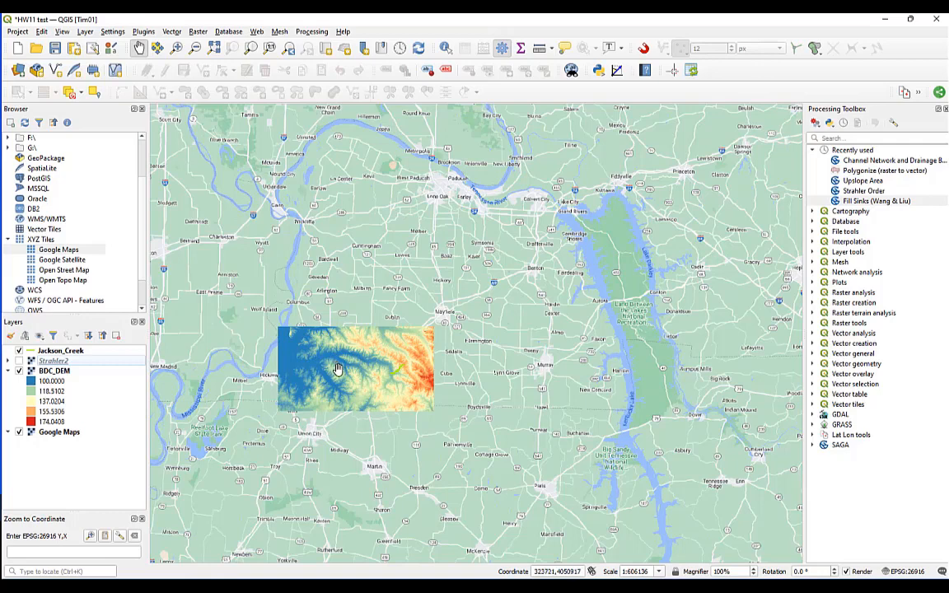
left_click(66, 372)
right_click(66, 371)
left_click(76, 374)
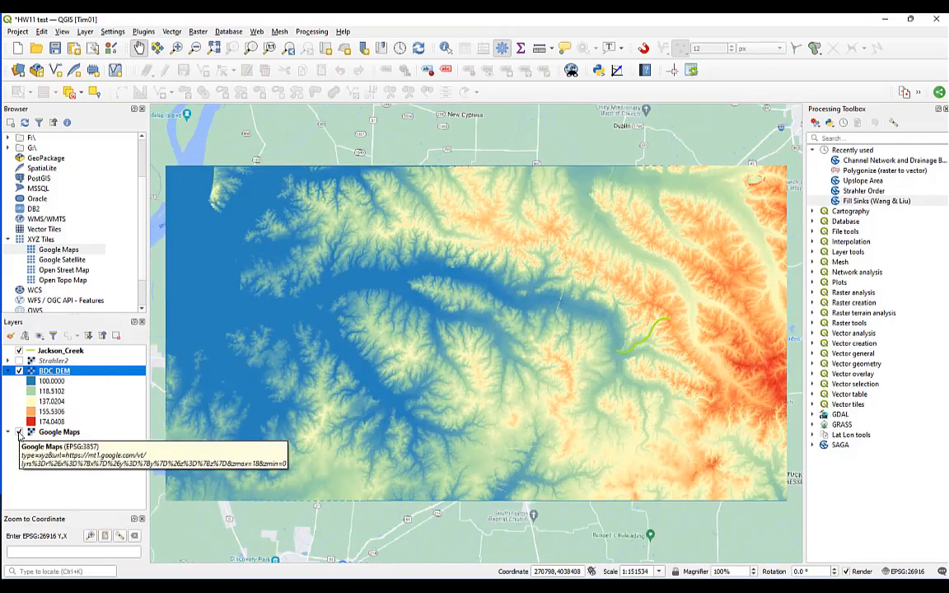
left_click(19, 434)
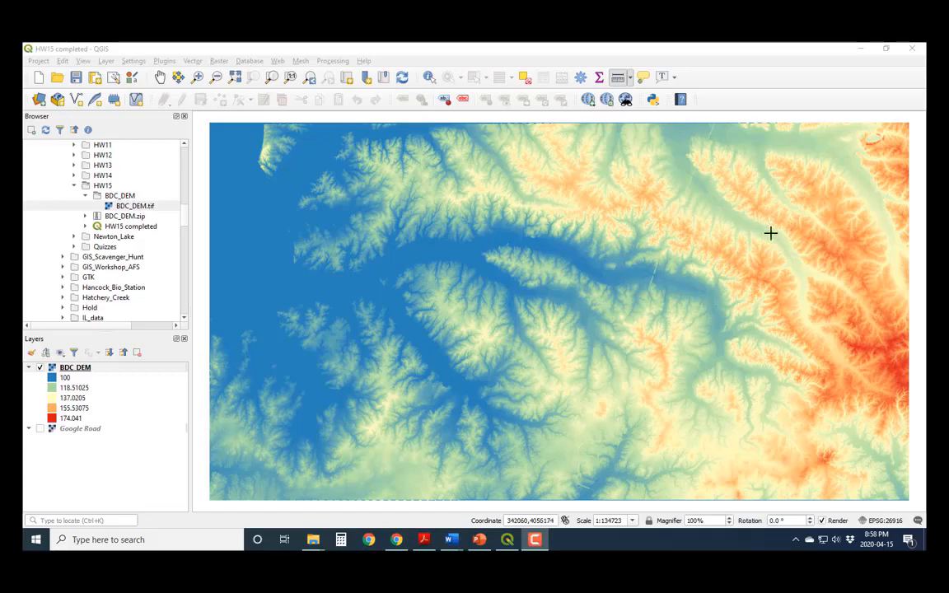
Search the plugin manager for "process" and check that the Processing plugin is enabled
left_click(330, 51)
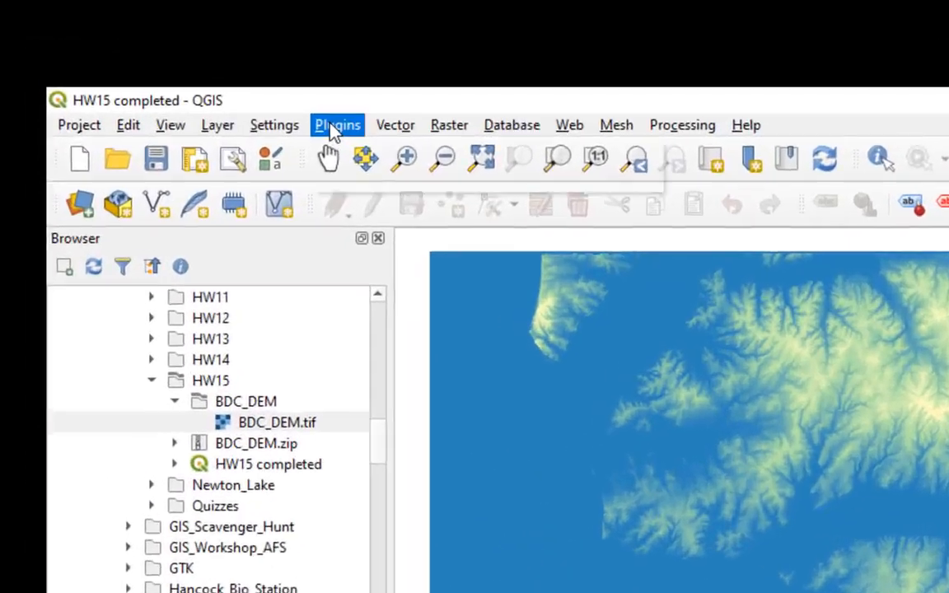
left_click(334, 130)
left_click(387, 174)
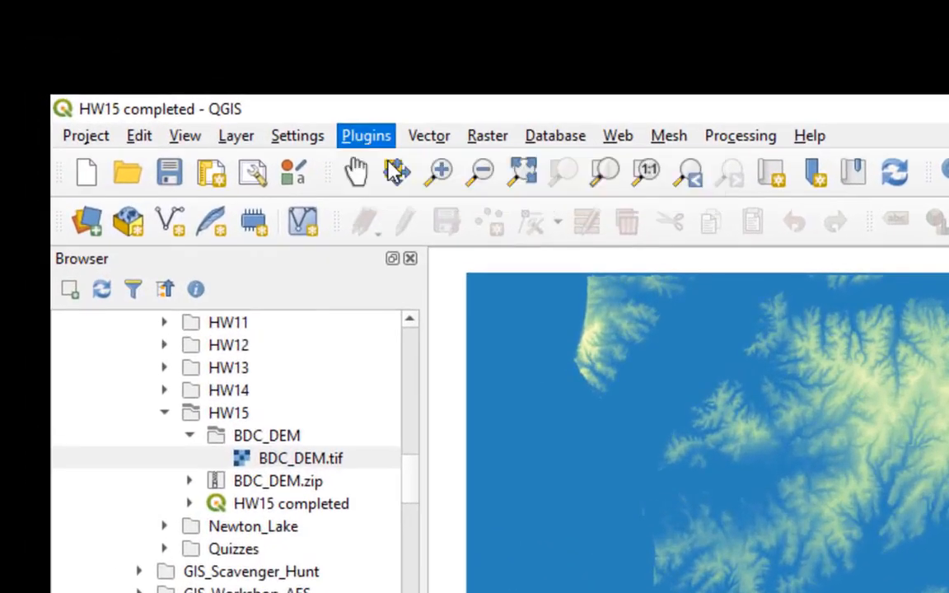
left_click(387, 149)
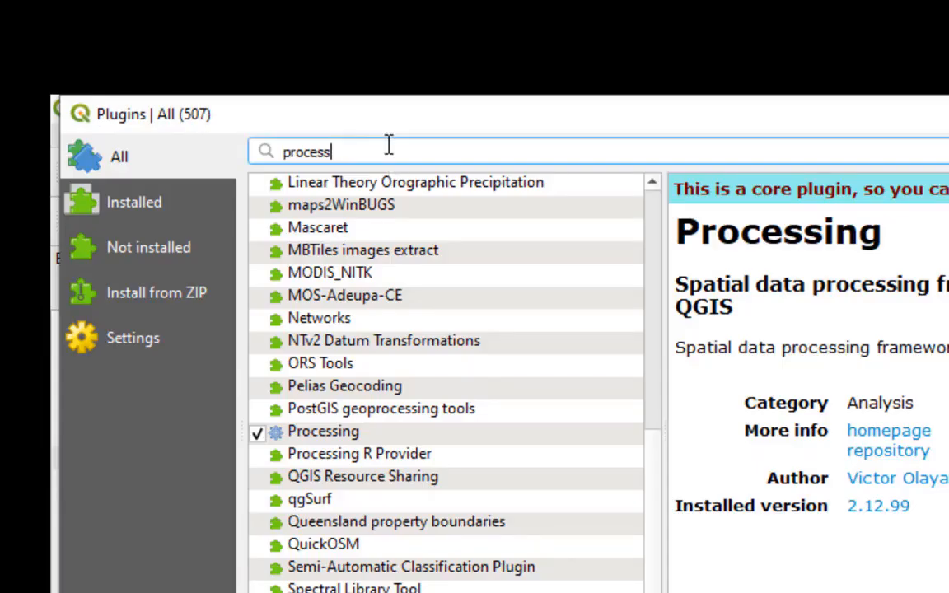
left_click_drag(326, 155, 284, 157)
type("process")
left_click(290, 435)
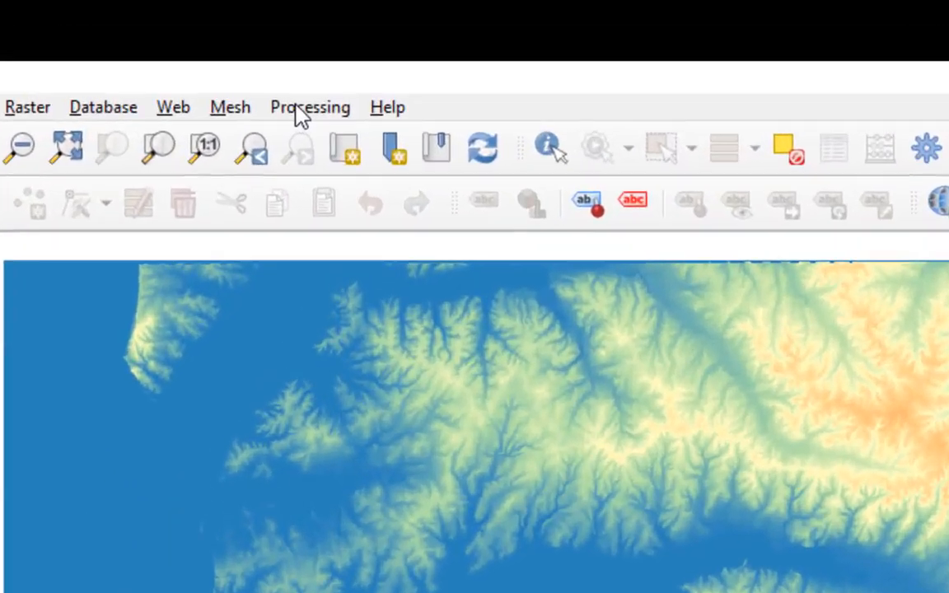
Show the Processing Toolbox, search it for "fill" and start SAGA's Fill sinks (wang & liu) algorithm
left_click(326, 49)
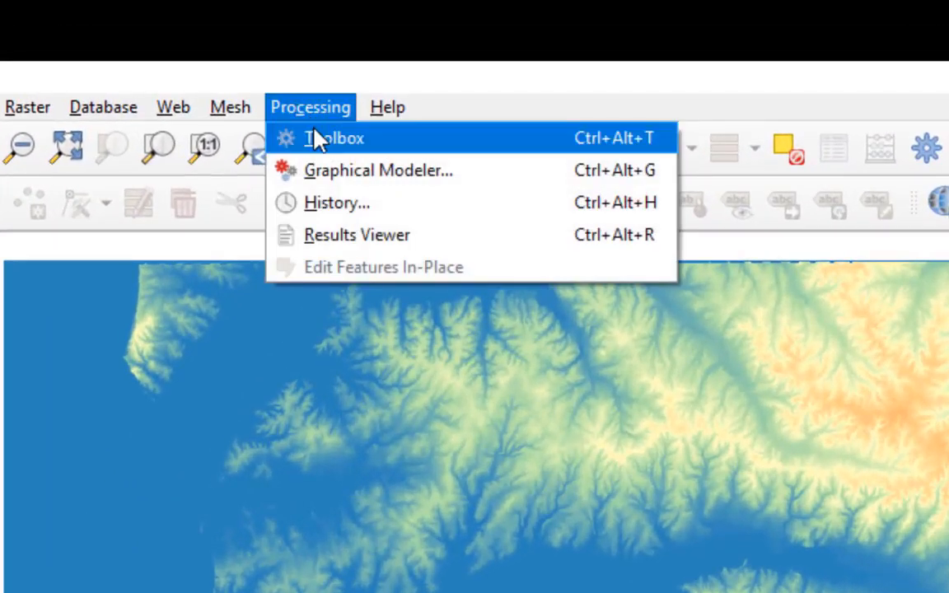
left_click(317, 138)
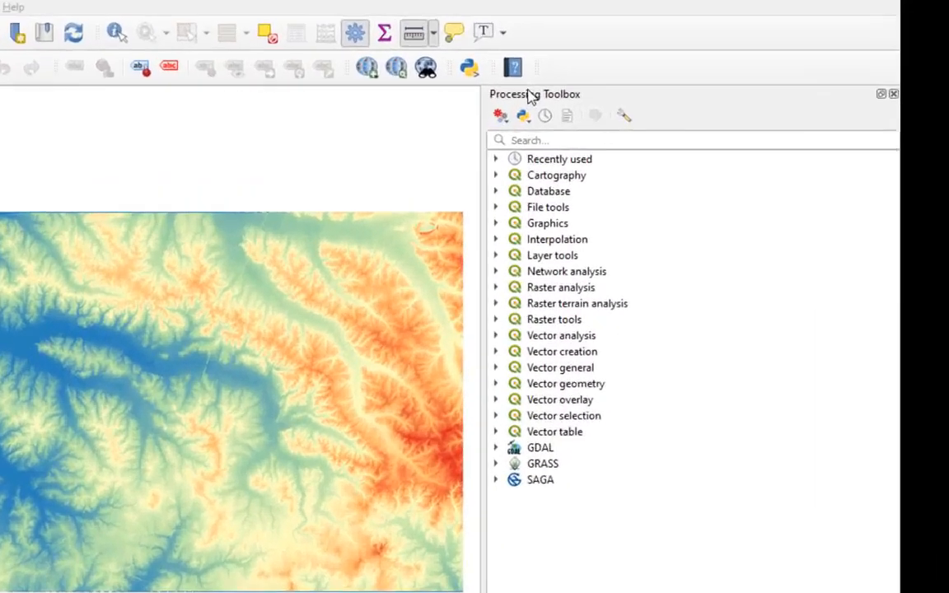
left_click(540, 141)
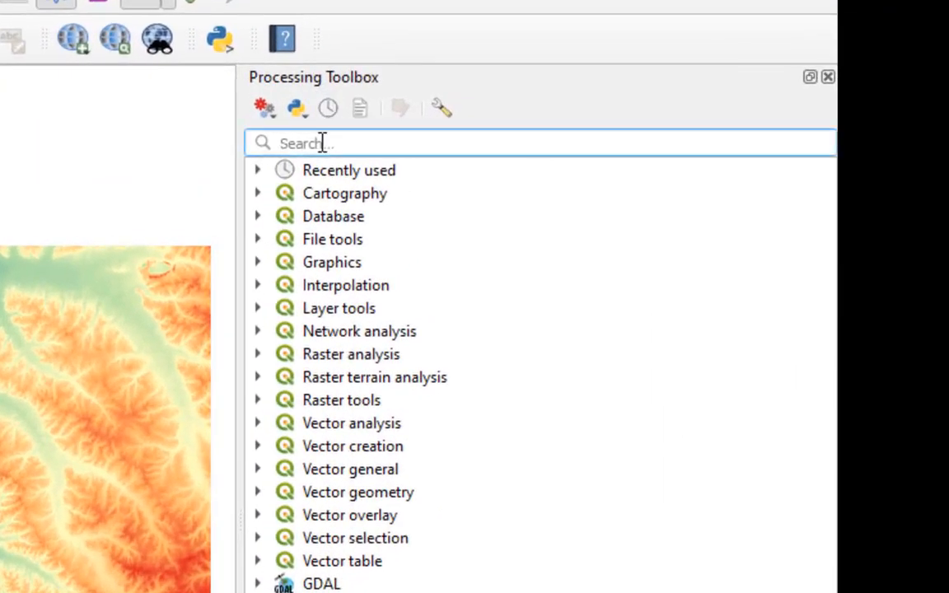
type("fill")
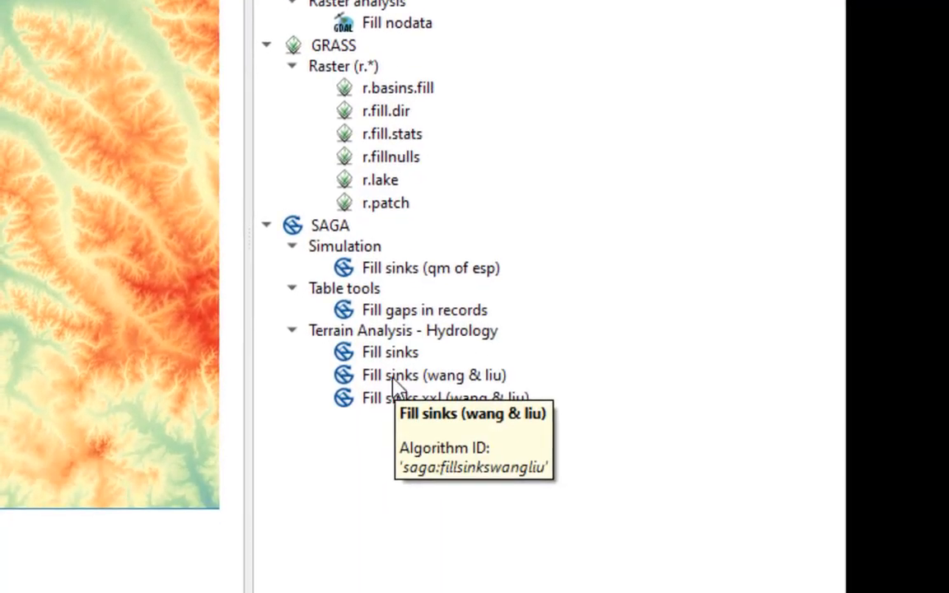
double_click(396, 384)
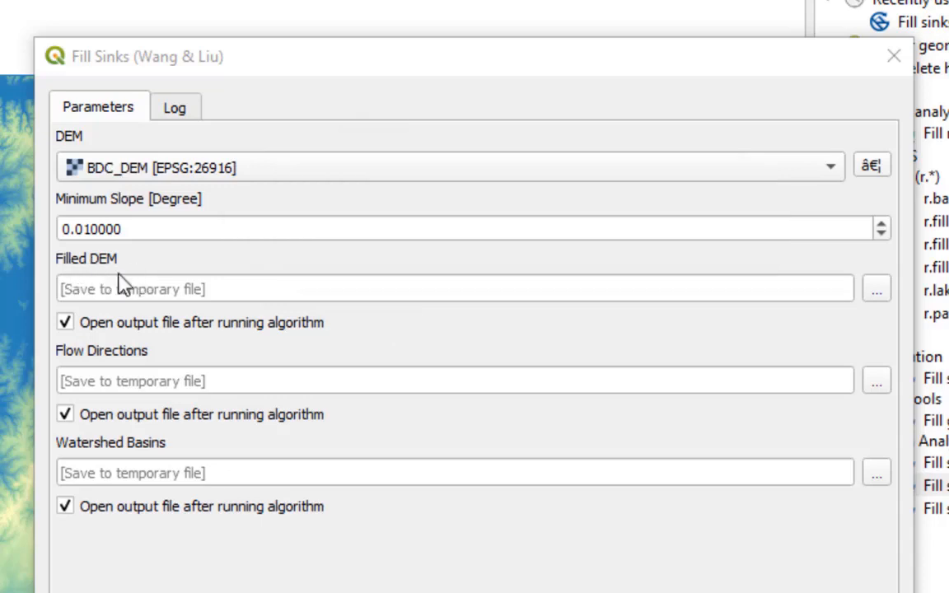
Set Fill Sinks to save the filled DEM as filled.sdat and the flow directions as flowdir.sdat in the HW15 folder
left_click(876, 289)
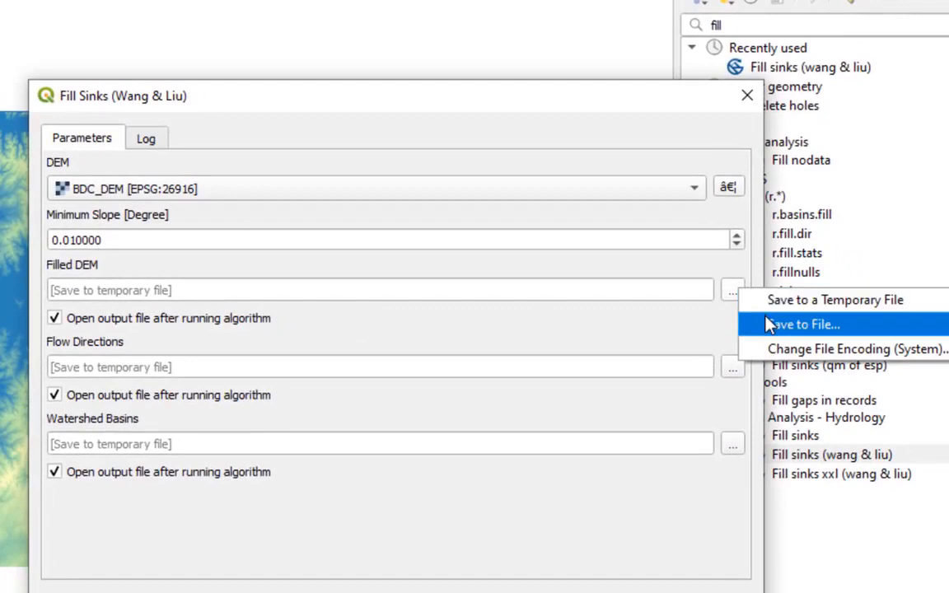
left_click(770, 325)
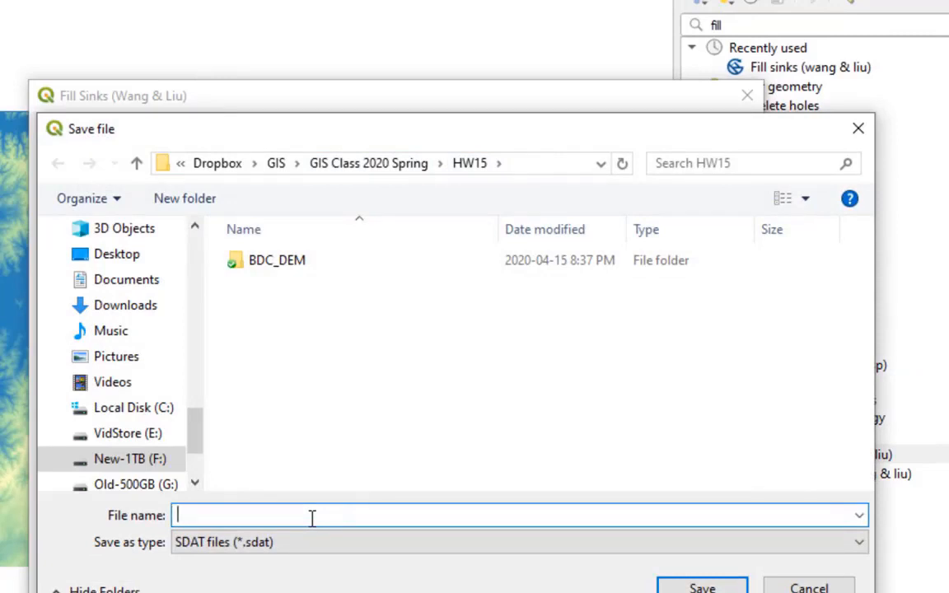
type("filled")
left_click(684, 587)
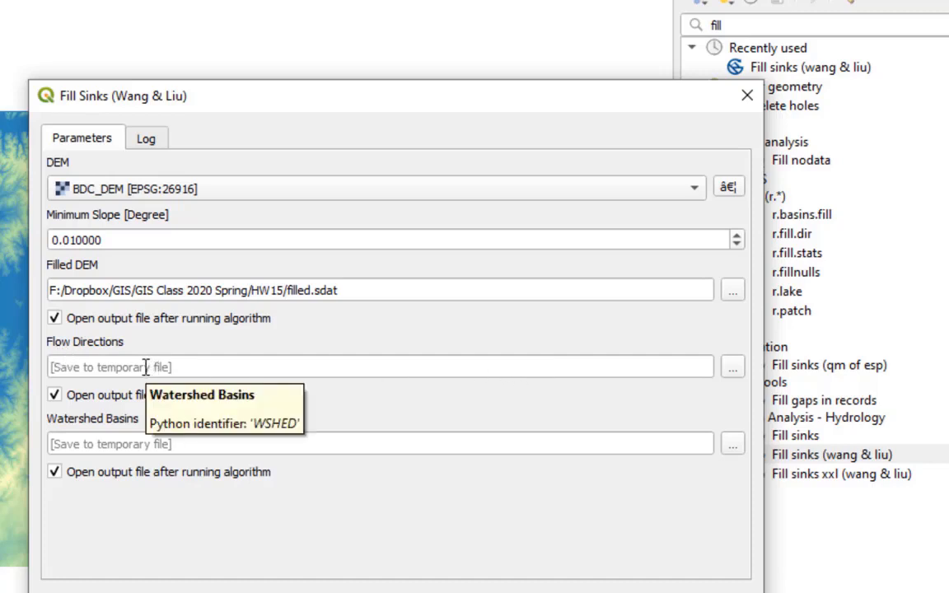
left_click(731, 370)
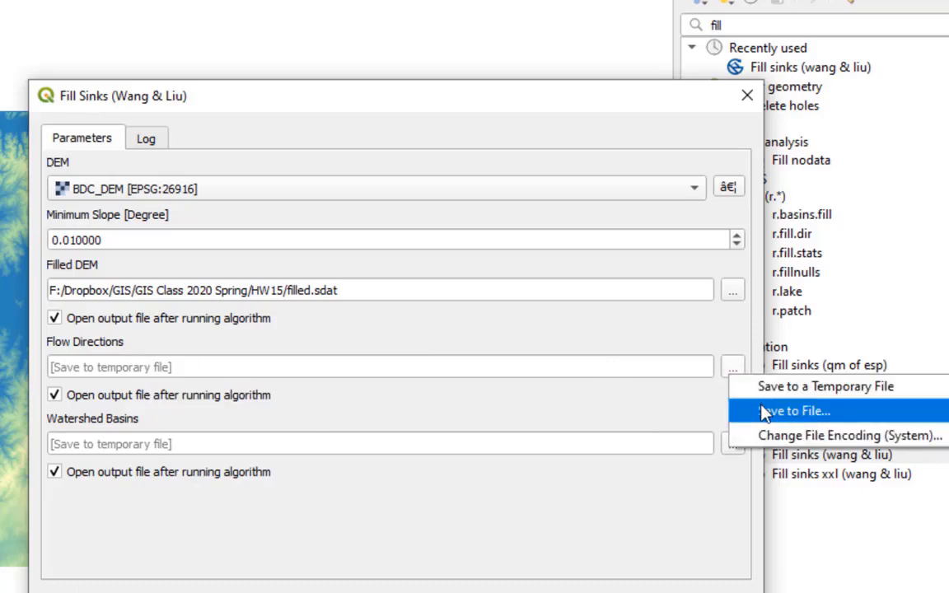
left_click(765, 412)
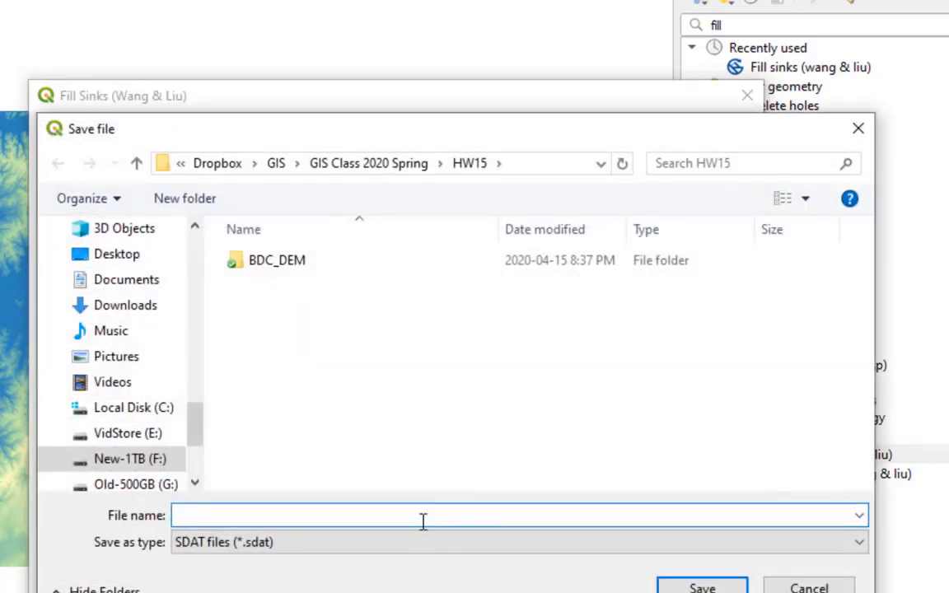
type("flowdir")
left_click(702, 588)
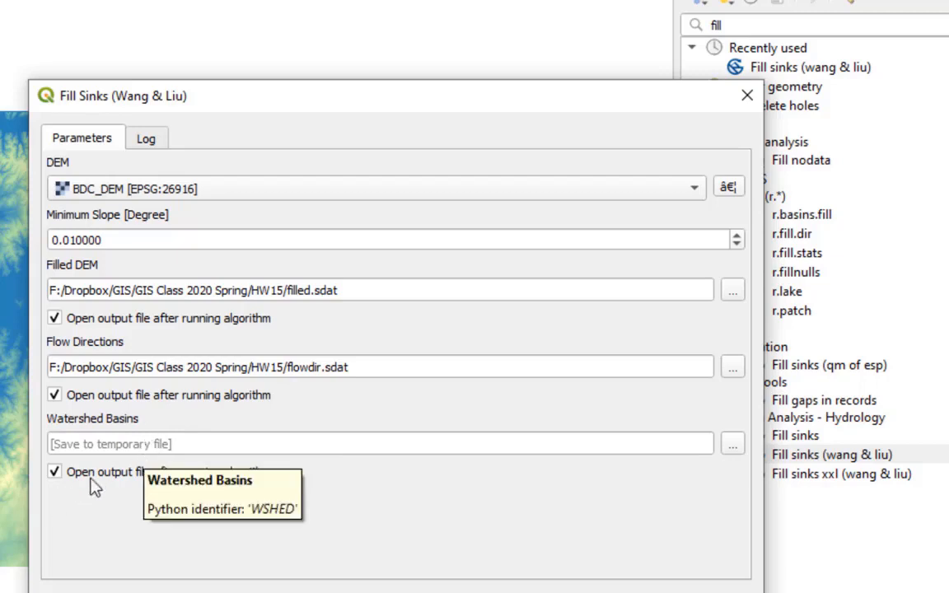
Exclude the watershed basins output from being opened, run Fill Sinks on BDC_DEM and close the tool
left_click(54, 472)
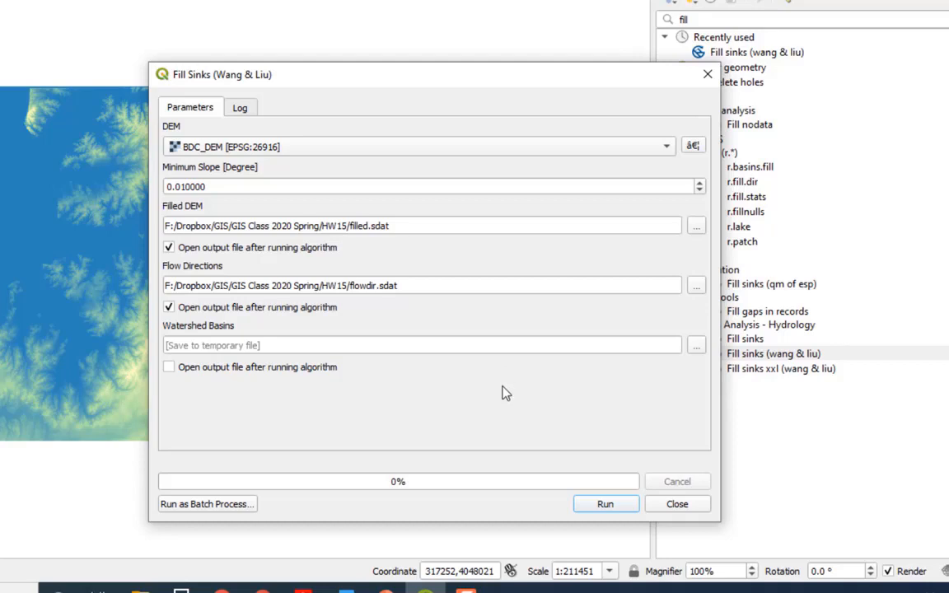
left_click(605, 504)
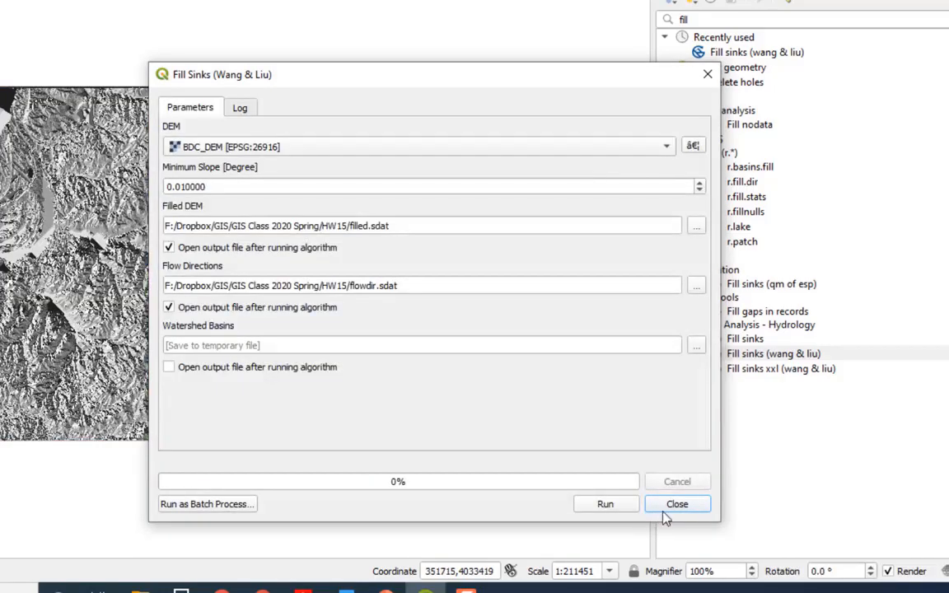
left_click(676, 504)
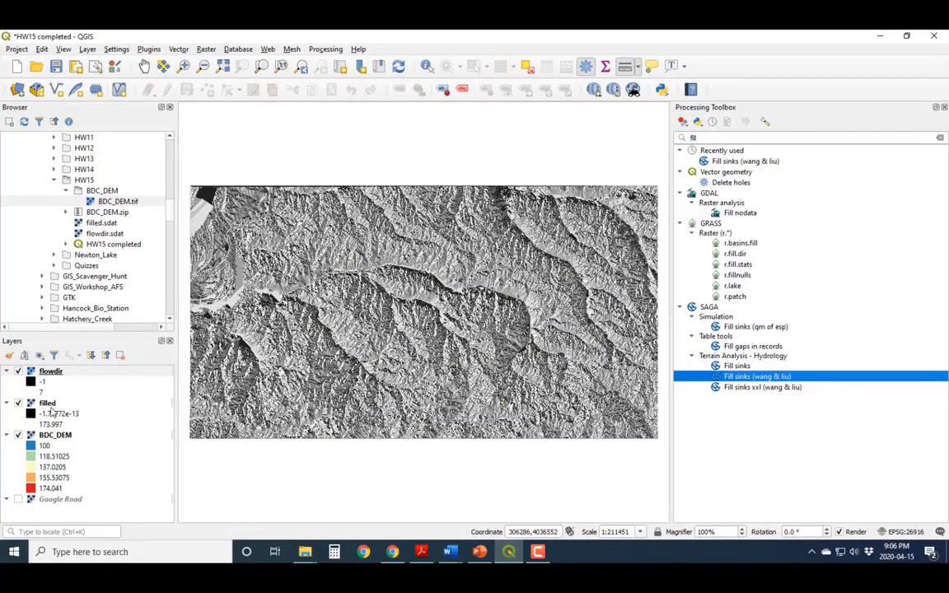
Hide the flowdir layer to examine the filled DEM beneath it, and show flowdir again
left_click(18, 372)
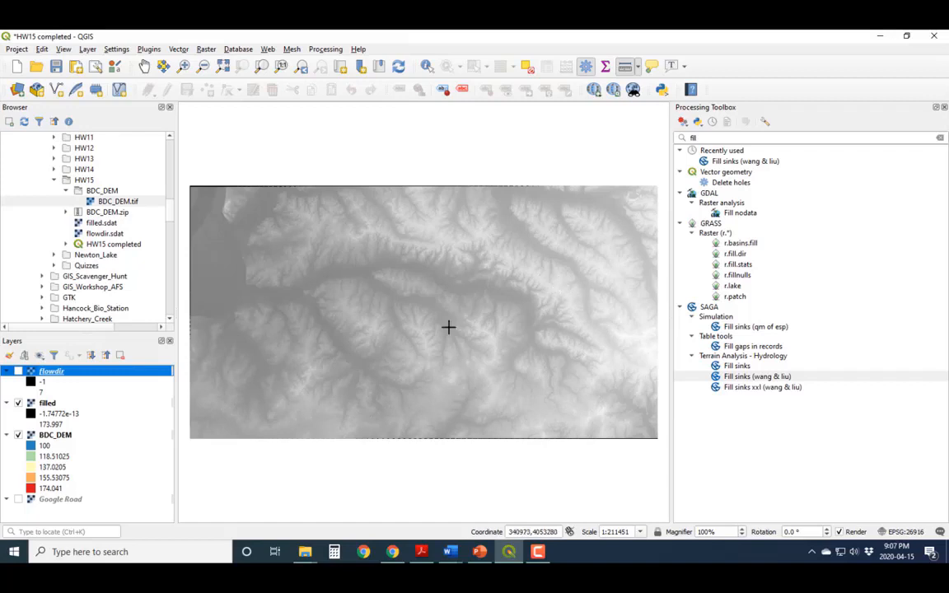
left_click(18, 372)
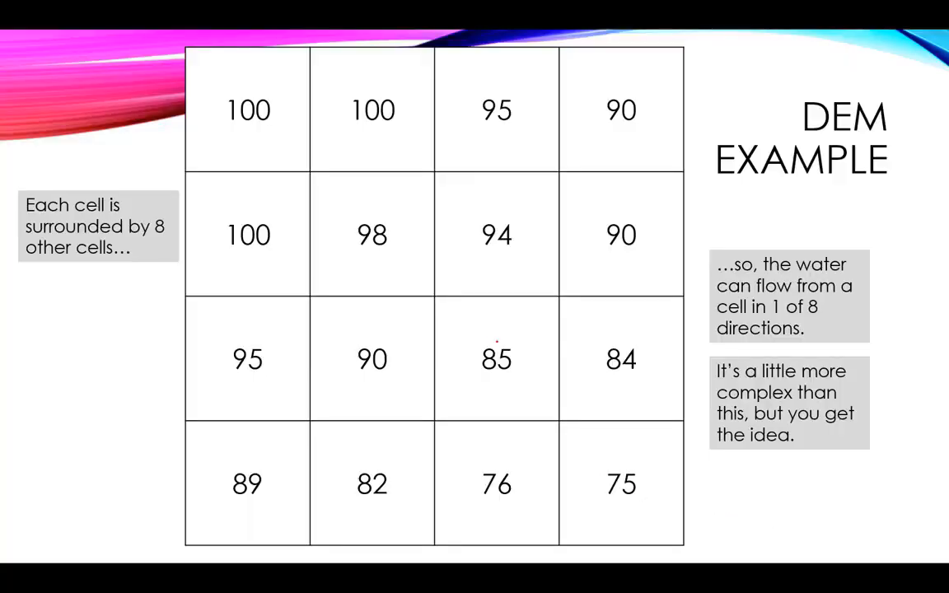
mouse_move(477, 340)
left_mouse_down()
mouse_move(499, 392)
mouse_move(520, 340)
mouse_move(473, 335)
left_mouse_up()
left_click_drag(391, 277, 403, 279)
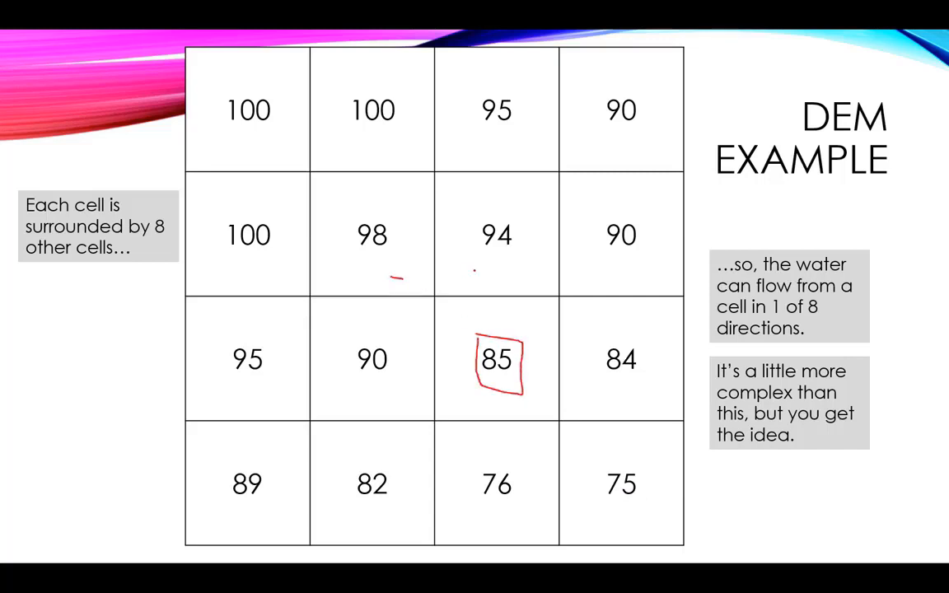
left_click_drag(473, 270, 476, 270)
left_click_drag(584, 270, 630, 280)
left_click_drag(622, 385, 632, 392)
left_click_drag(605, 447, 612, 450)
left_click_drag(504, 435, 509, 436)
left_click_drag(388, 434, 401, 430)
left_click(368, 392)
left_click_drag(369, 392, 378, 392)
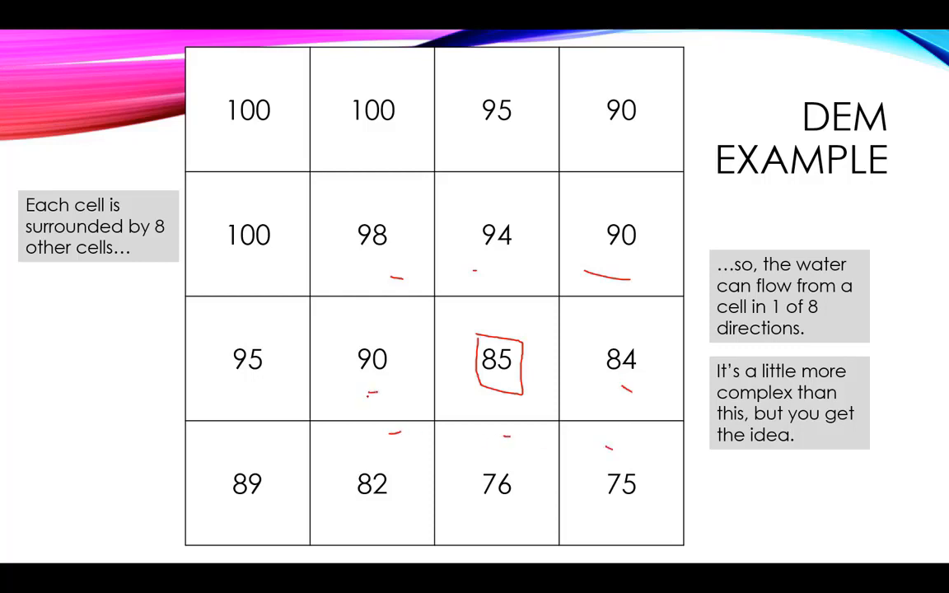
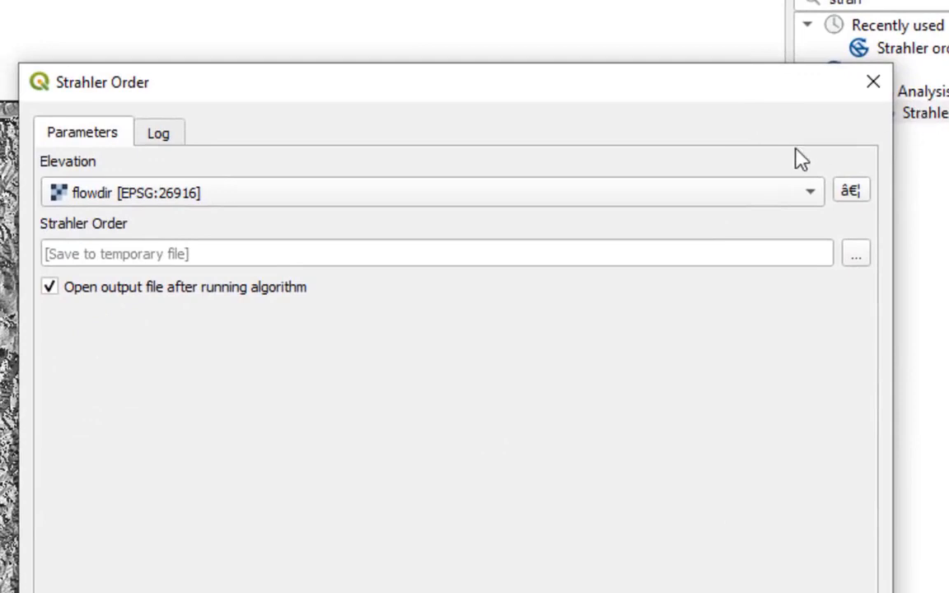
Run Strahler Order with the filled layer as elevation, saving the output as strahler.sdat in the HW15 folder
left_click(750, 203)
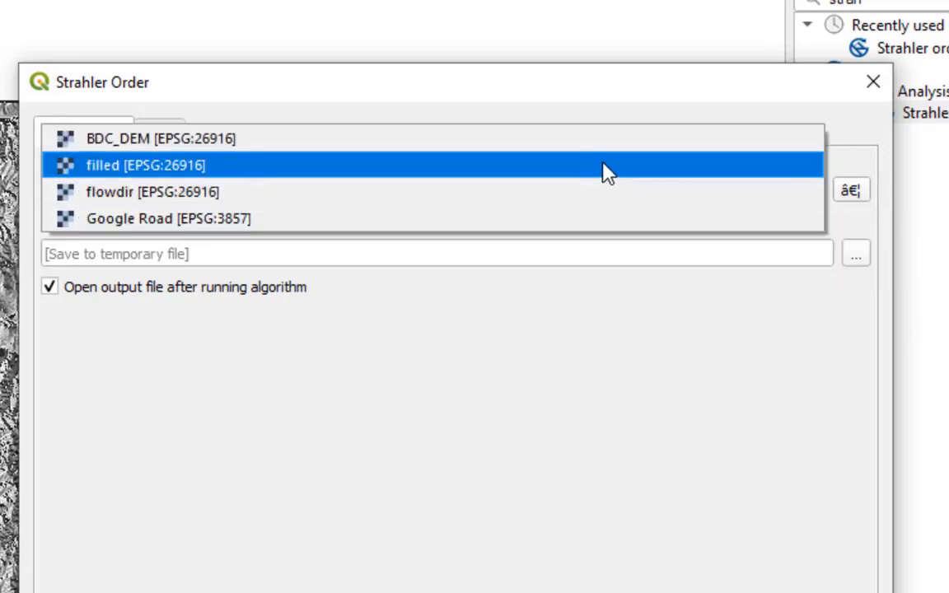
left_click(608, 173)
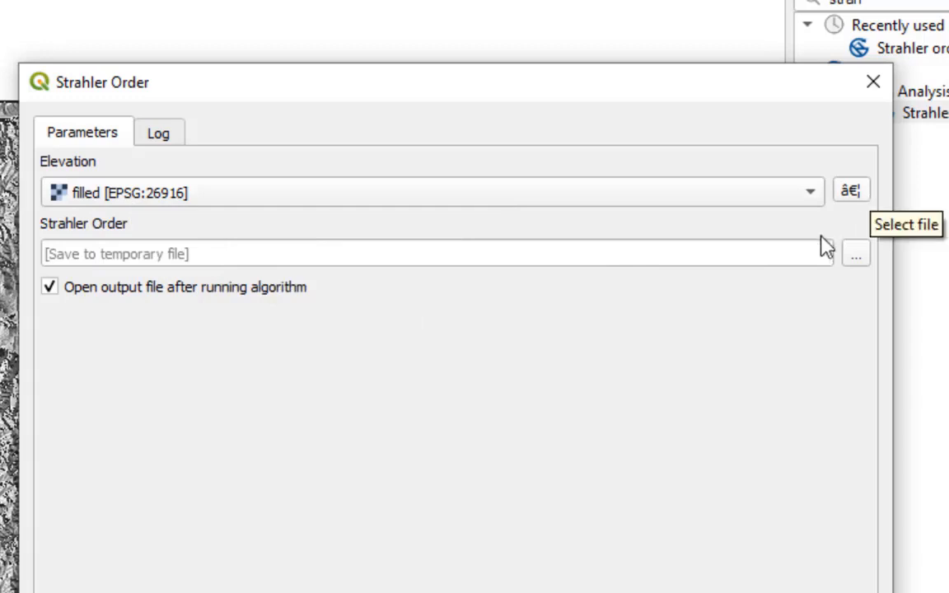
left_click(855, 257)
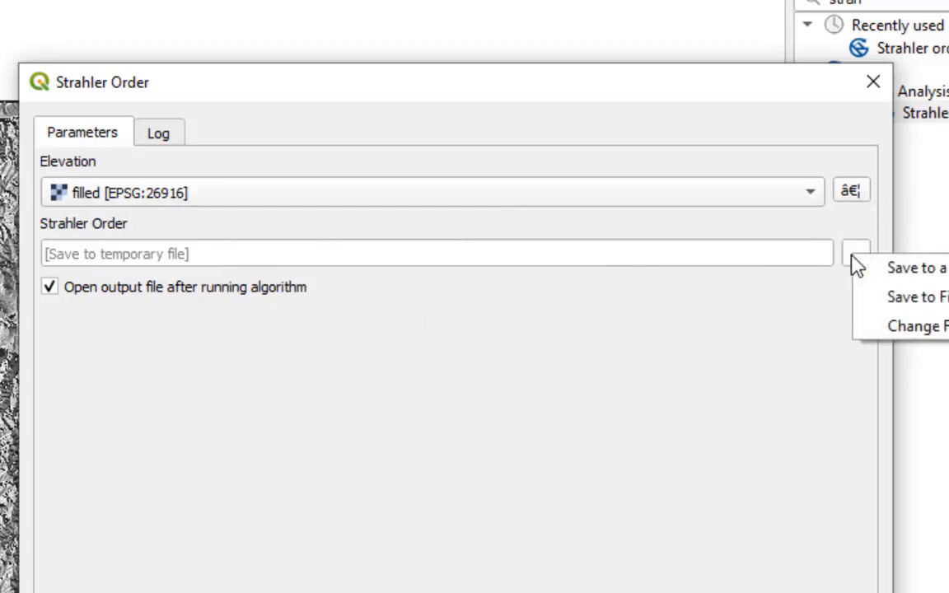
left_click(898, 298)
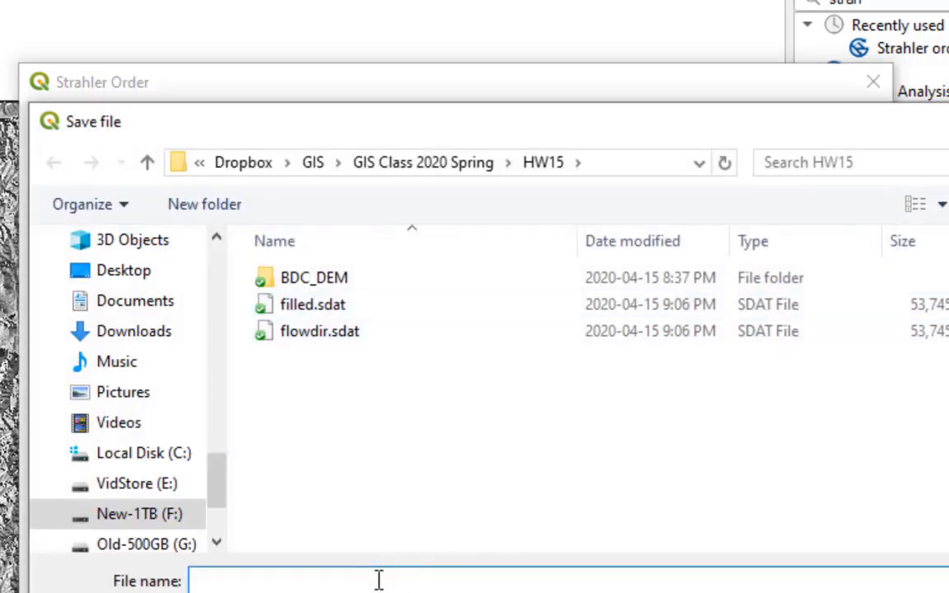
type("strahler")
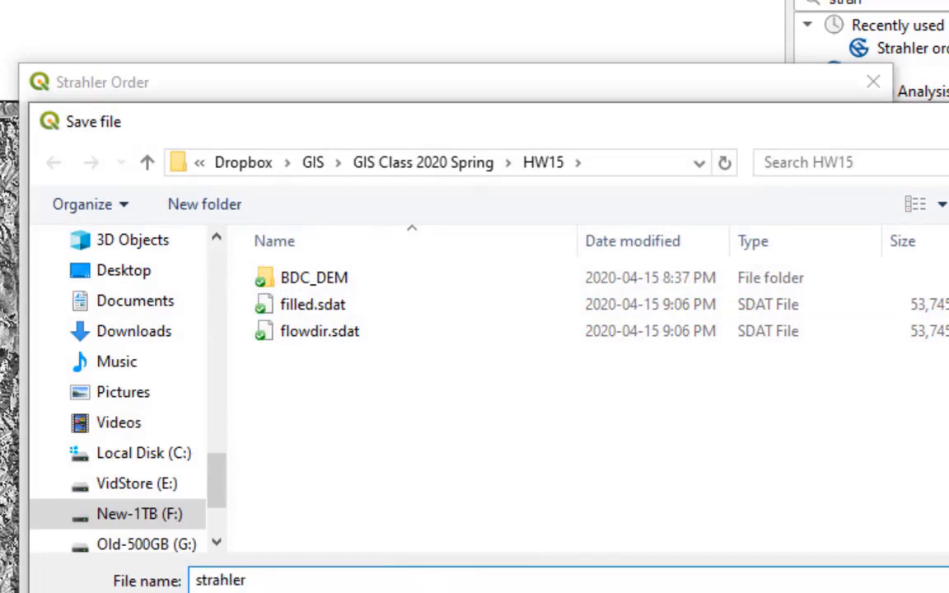
key("Return")
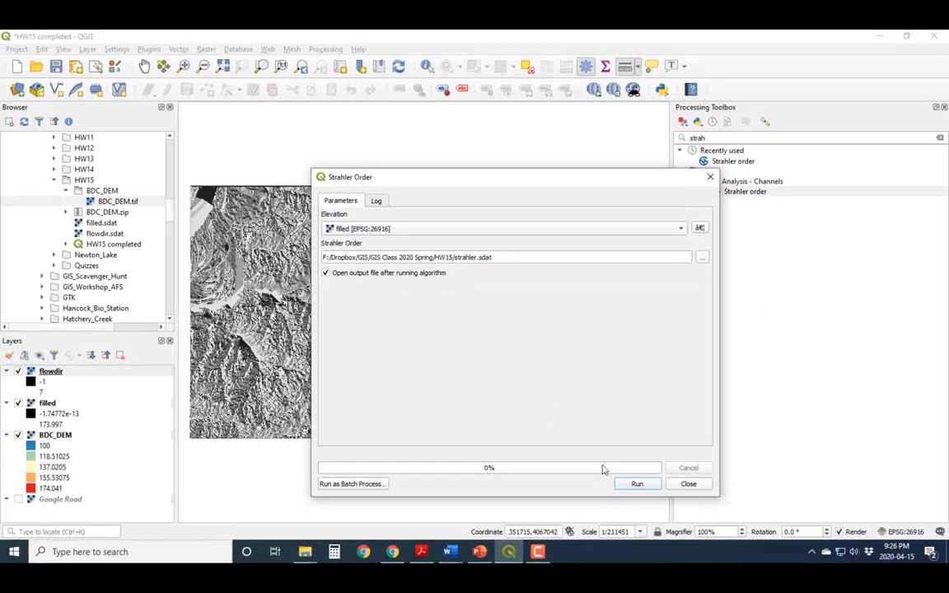
left_click(635, 483)
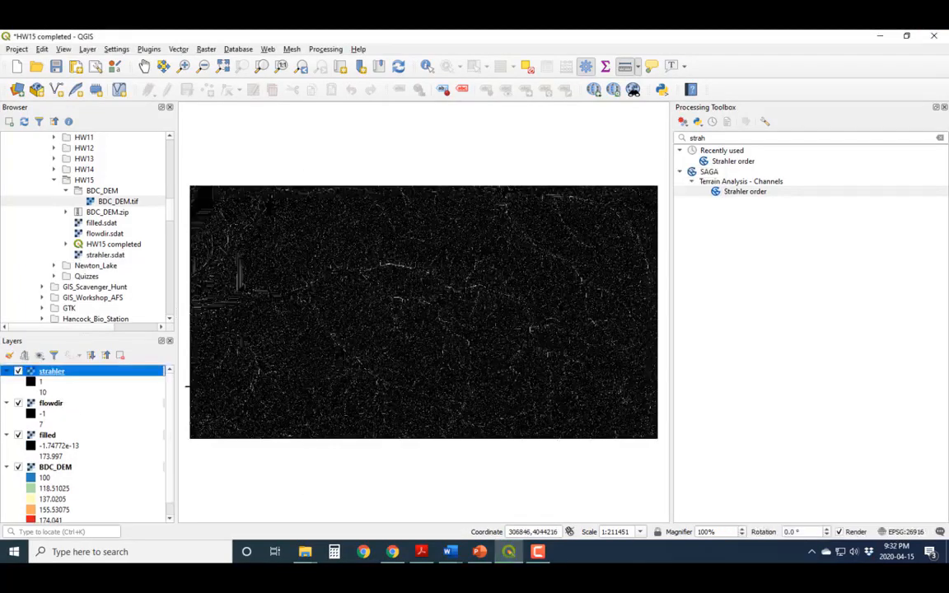
Style the strahler layer as singleband pseudocolor with the red-to-blue color ramp and linear interpolation
right_click(57, 376)
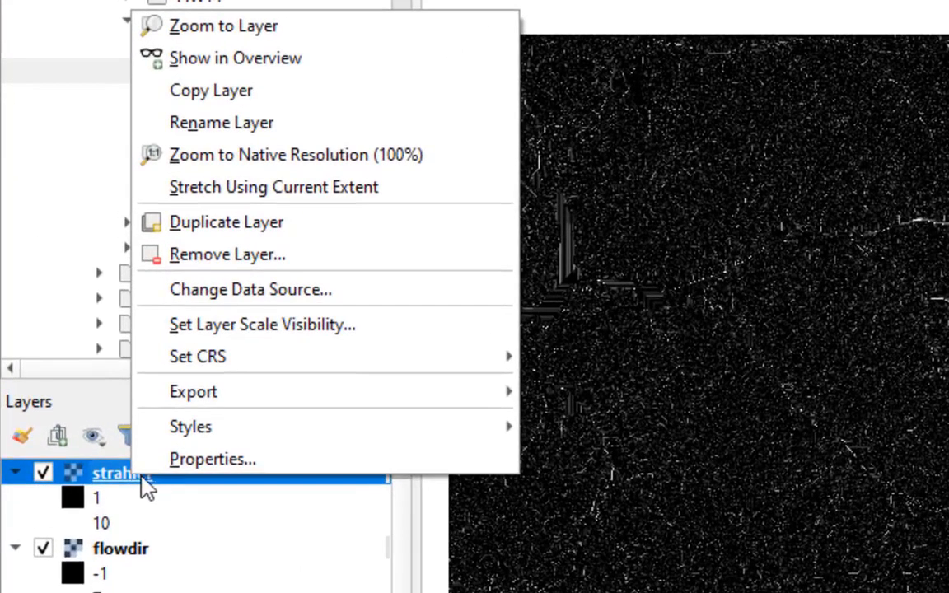
left_click(226, 462)
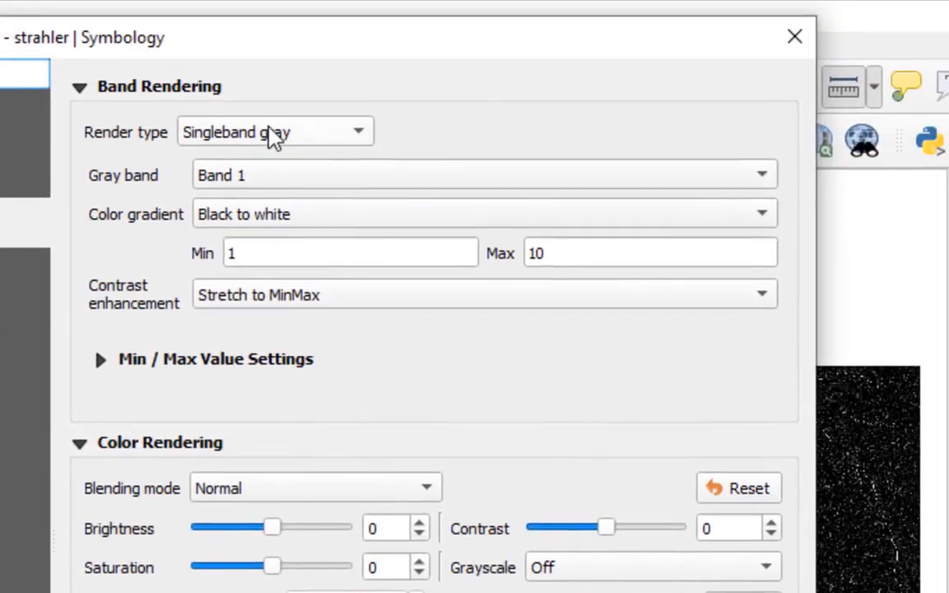
left_click(275, 137)
left_click(275, 178)
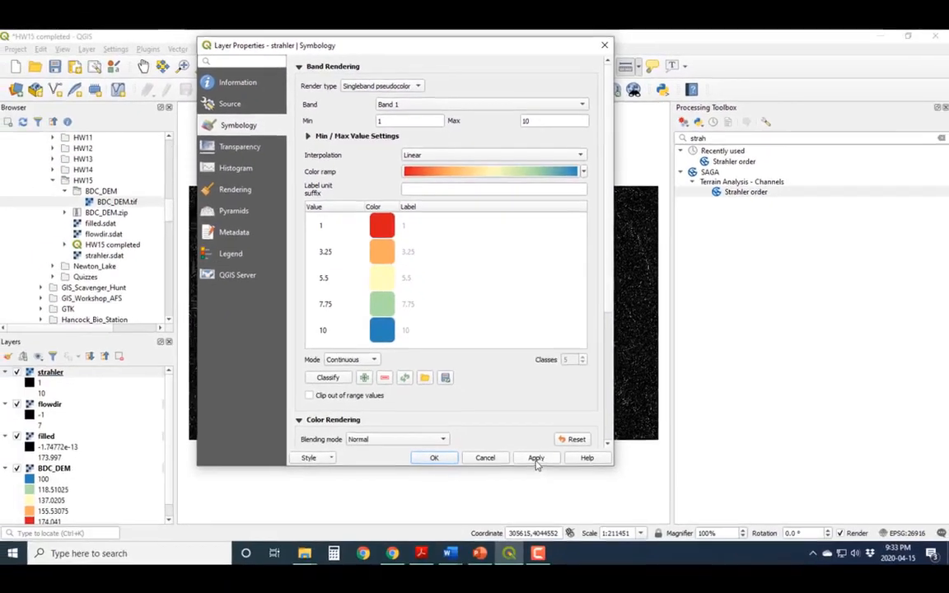
left_click(535, 457)
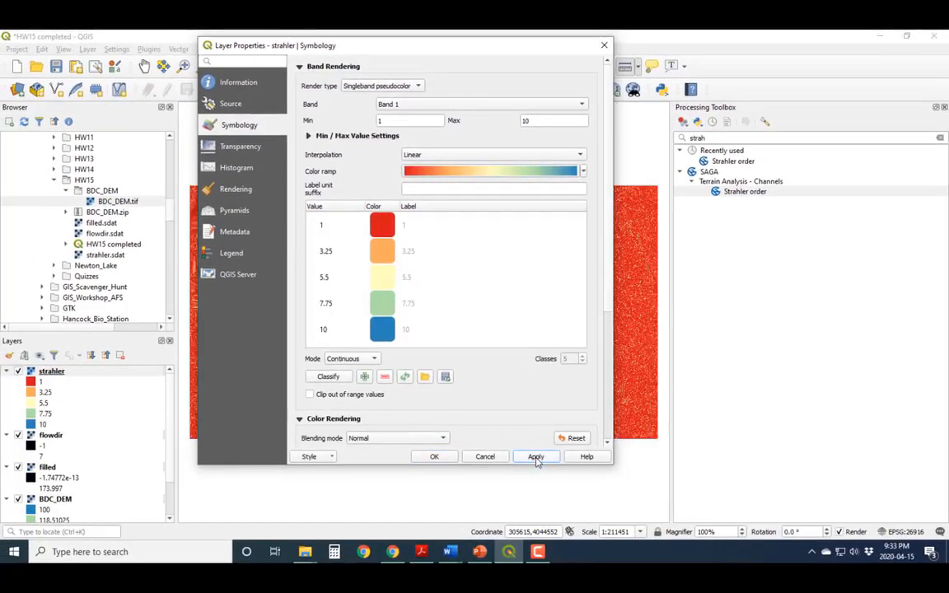
left_click(434, 455)
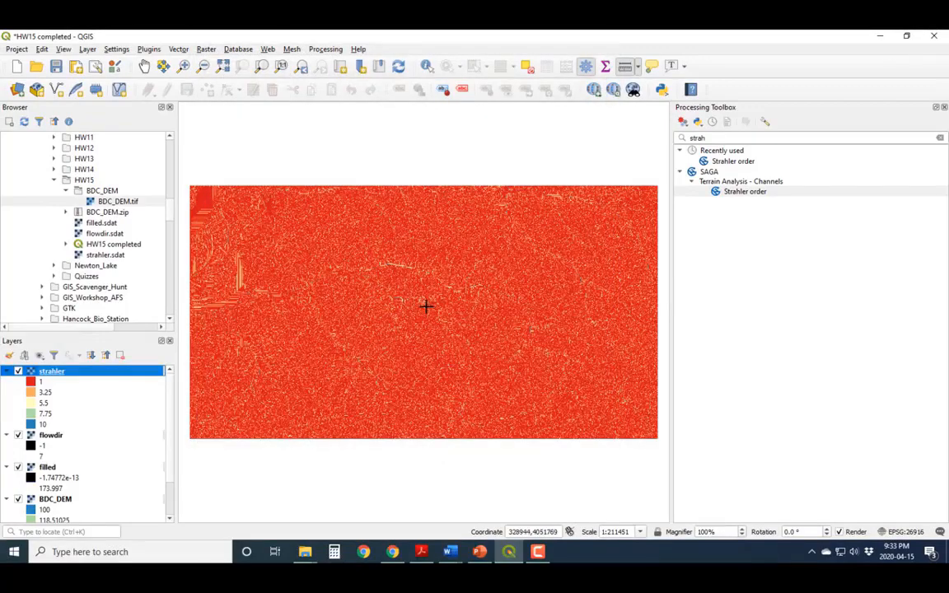
Examine the strahler layer's stream channels and their order colors closely, and return to the full raster extent
scroll(423, 310, "up", 2)
scroll(439, 294, "up", 3)
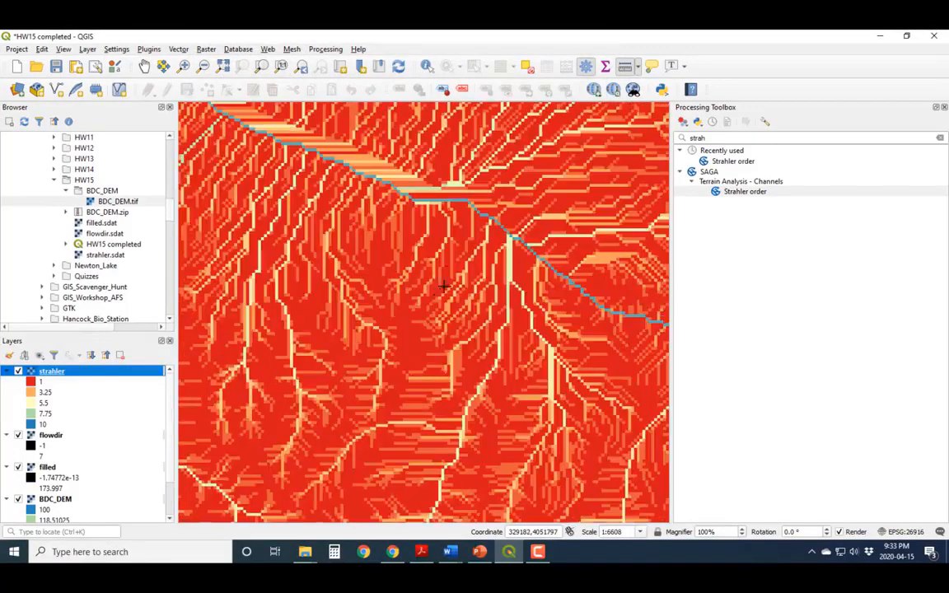
scroll(472, 215, "up", 2)
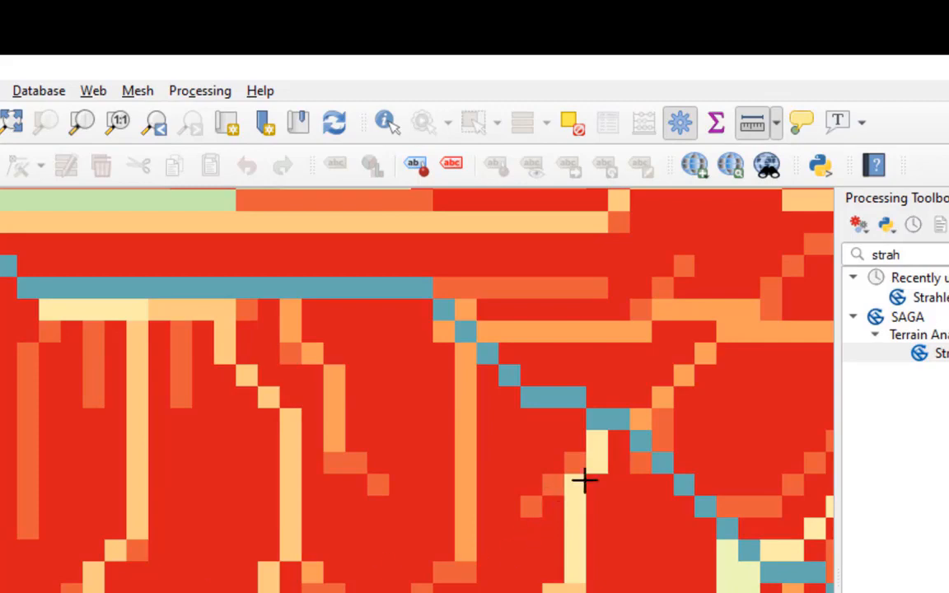
scroll(682, 506, "down", 1)
scroll(682, 506, "down", 2)
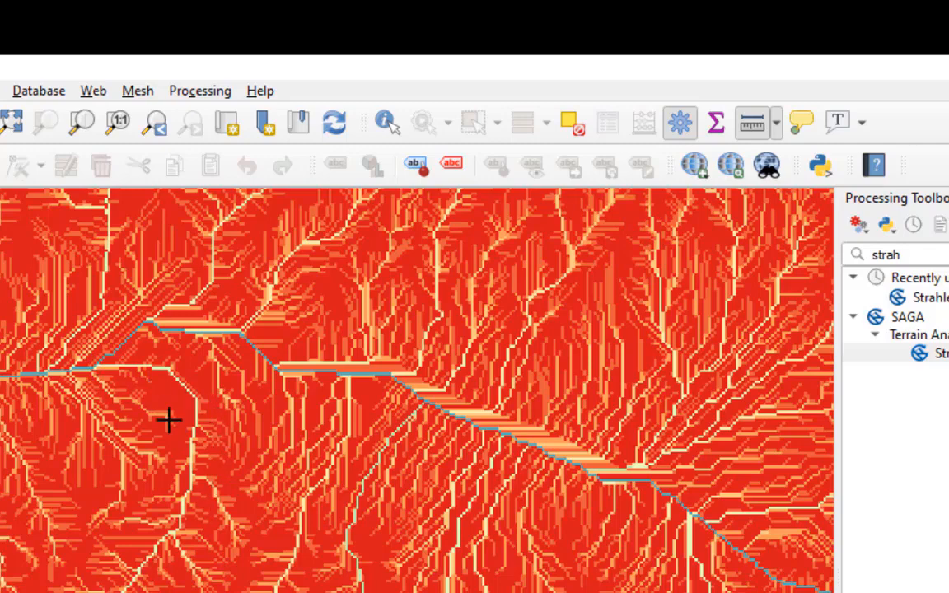
scroll(210, 455, "down", 1)
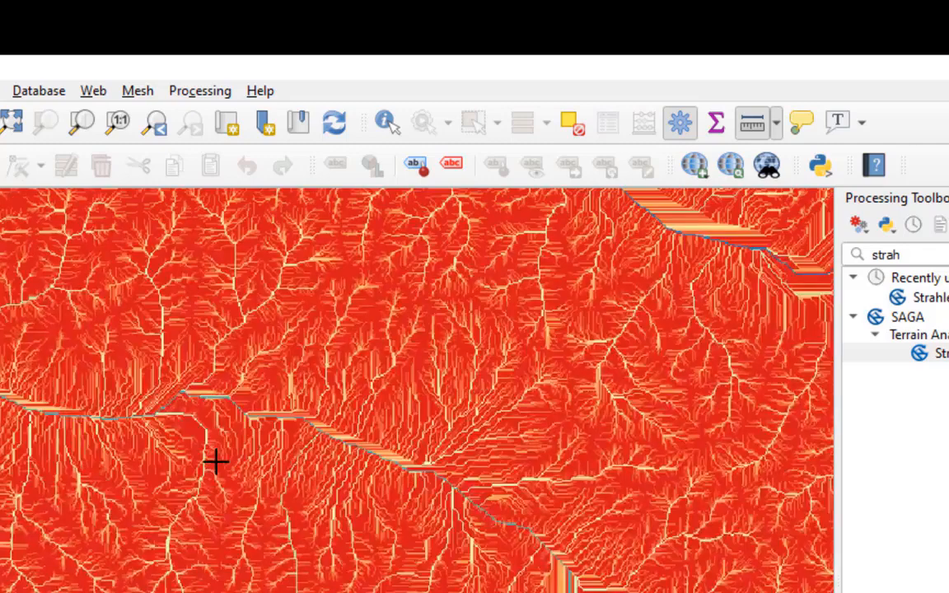
scroll(216, 461, "down", 5)
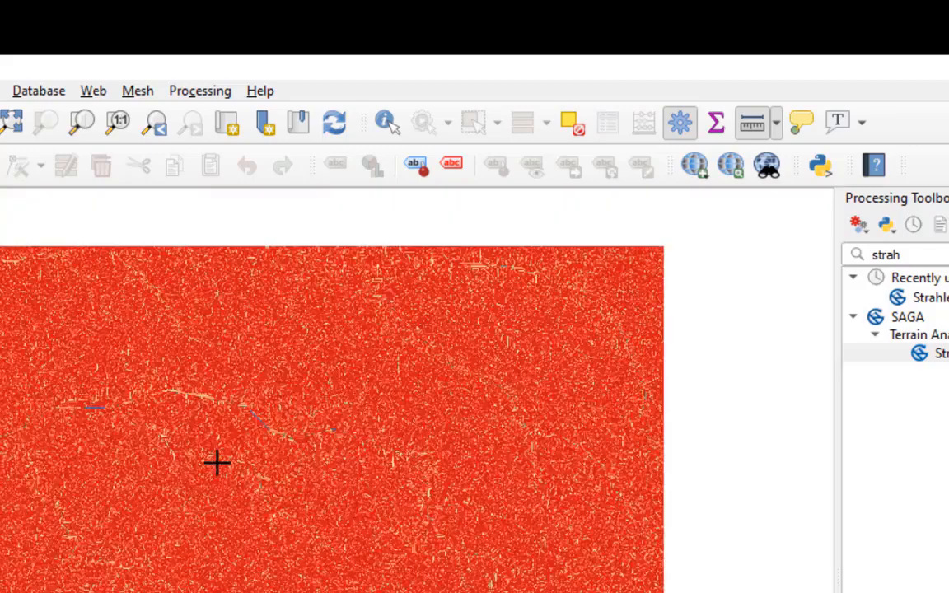
scroll(217, 463, "up", 1)
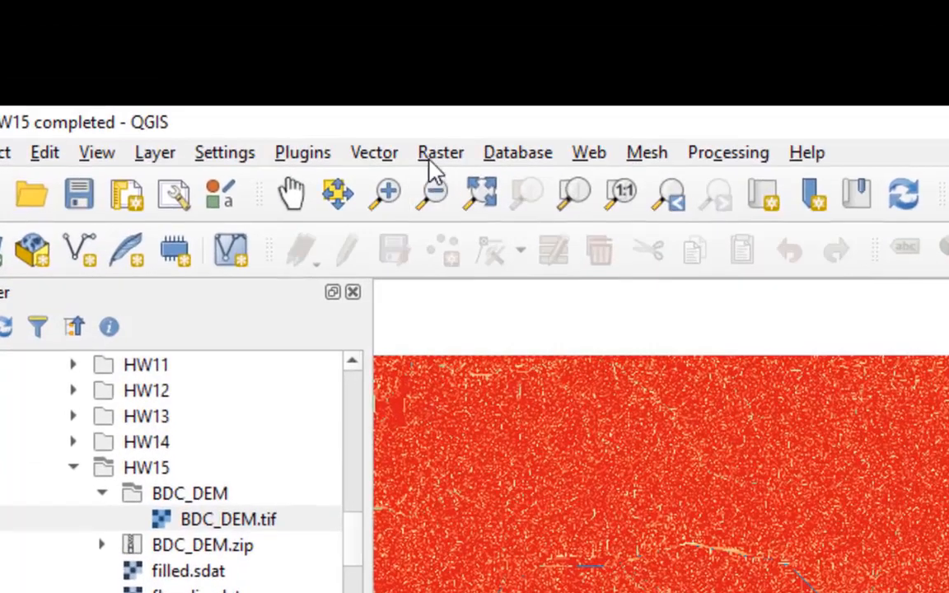
Set up a Raster Calculator expression that selects strahler cells of order 8 or higher: "strahler@1" >= 8
left_click(421, 151)
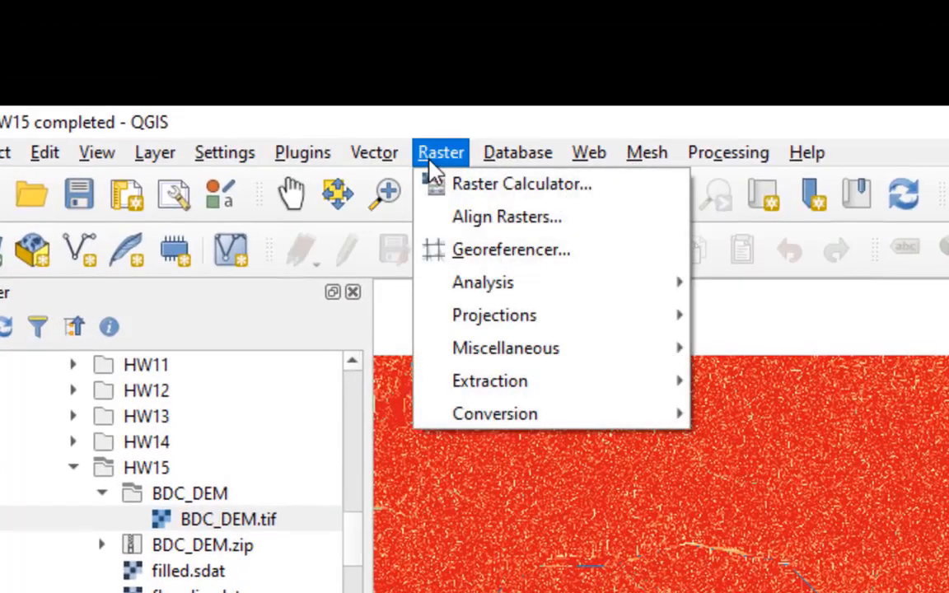
left_click(461, 186)
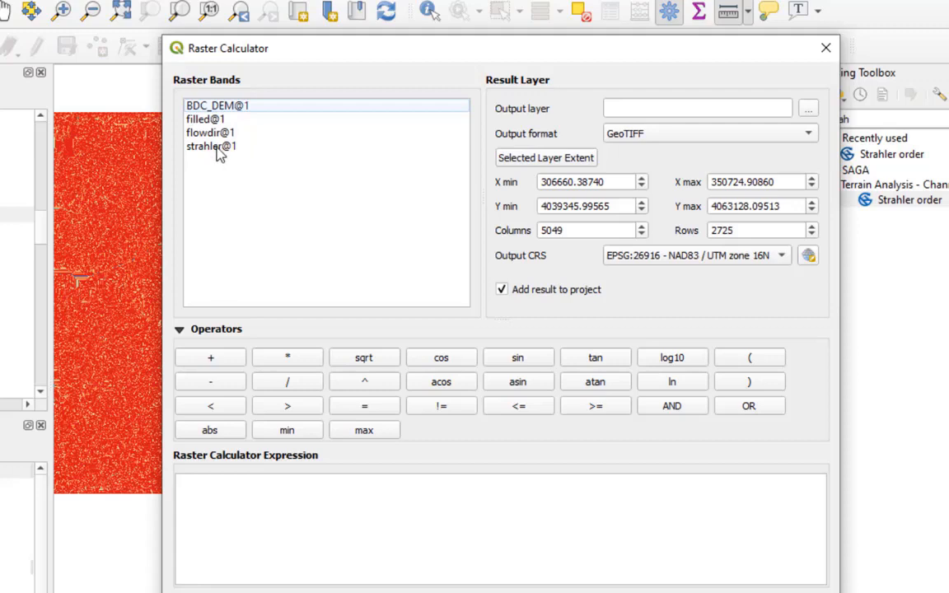
double_click(215, 149)
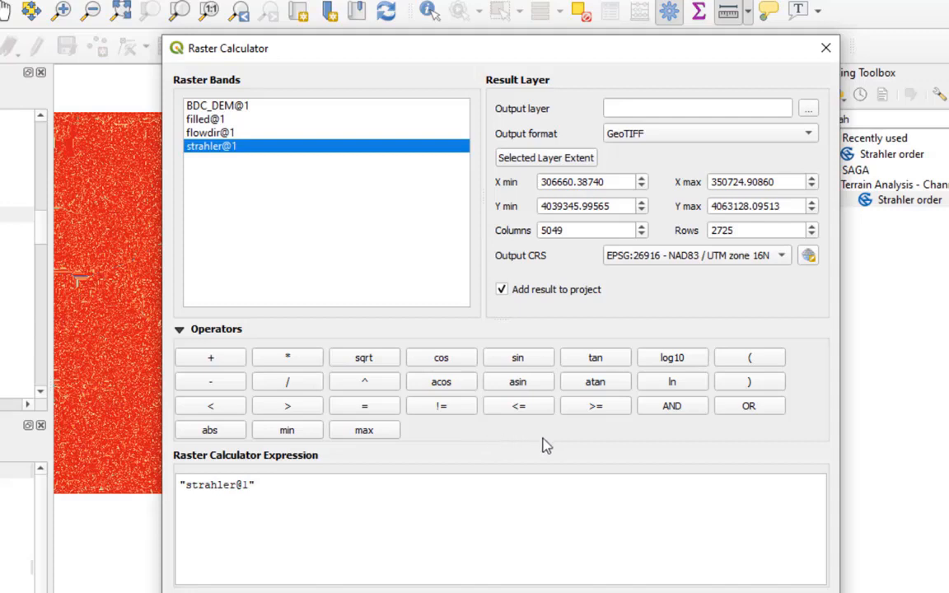
left_click(593, 406)
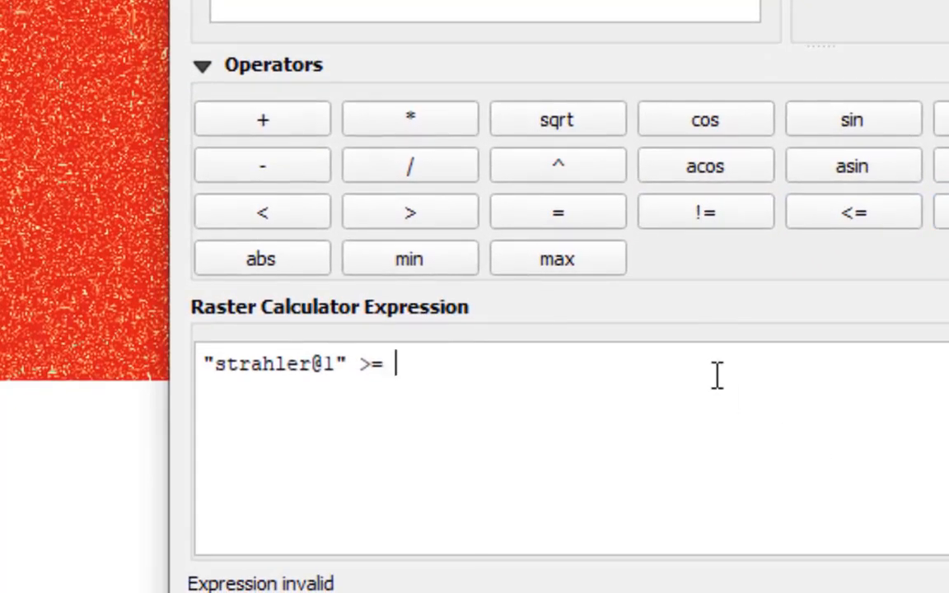
type("8")
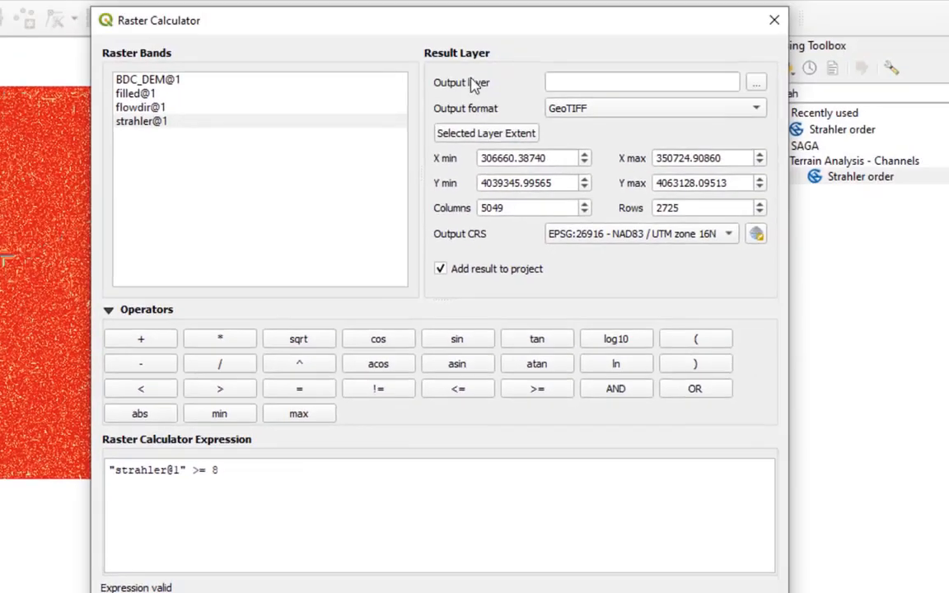
Name the calculation's output strahler2 in the HW15 folder and run the Raster Calculator in GeoTIFF format
left_click(754, 84)
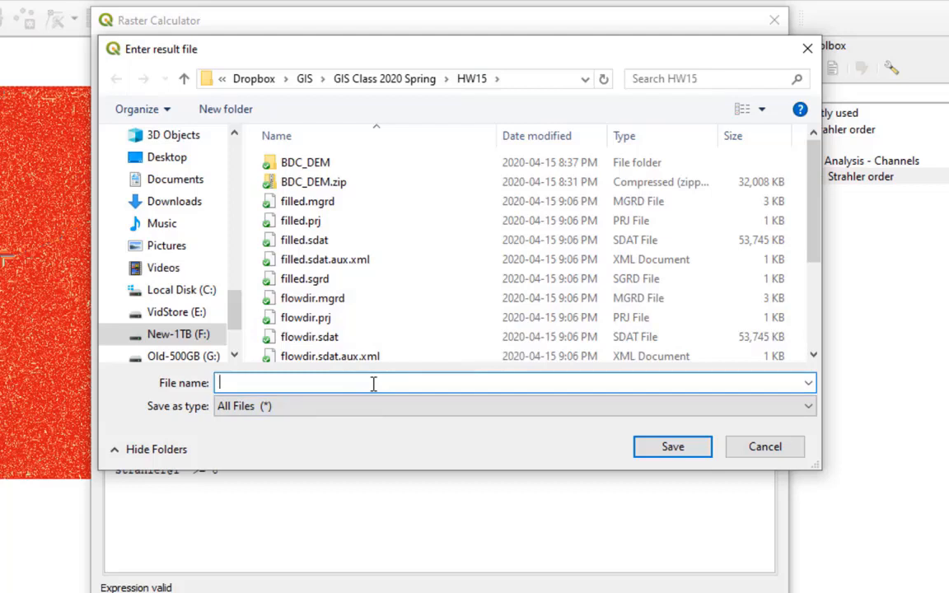
type("strahler")
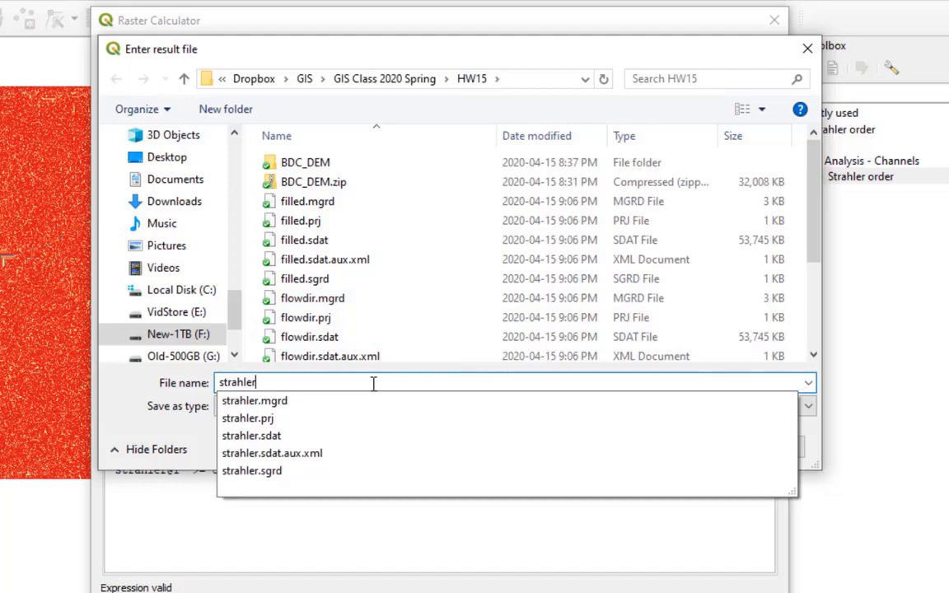
type("2")
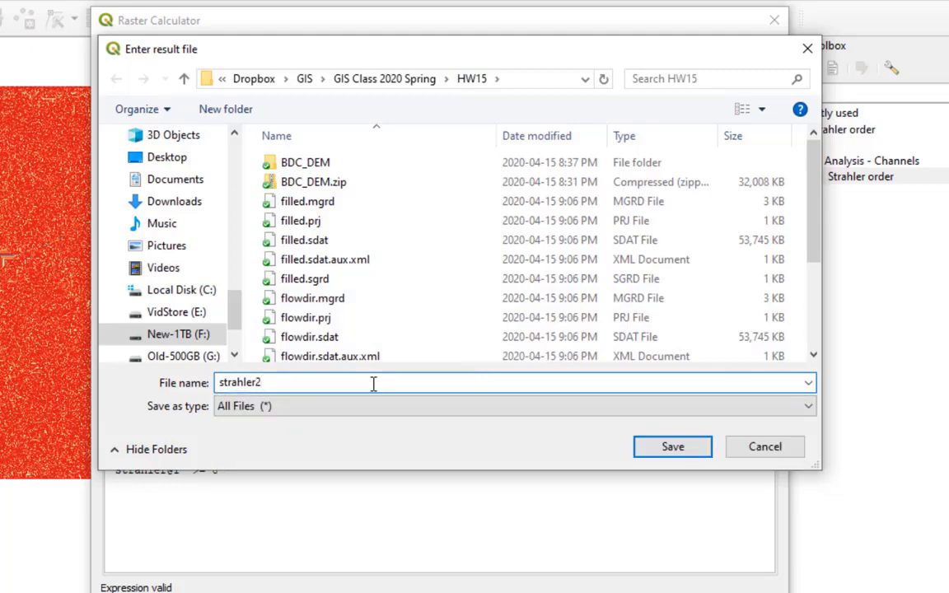
left_click(682, 451)
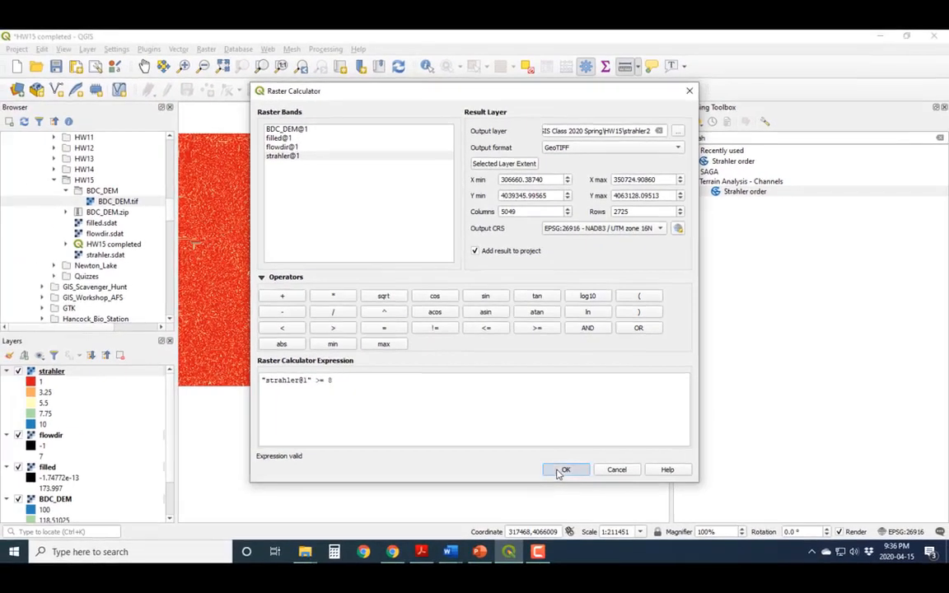
left_click(564, 469)
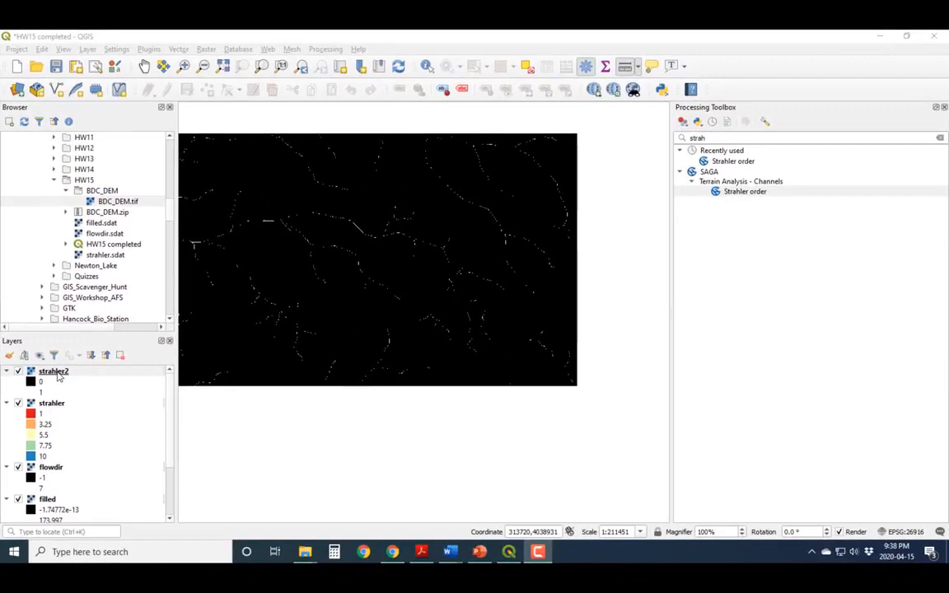
Style the strahler2 layer as singleband pseudocolor with the red-to-blue color ramp and linear interpolation
right_click(60, 372)
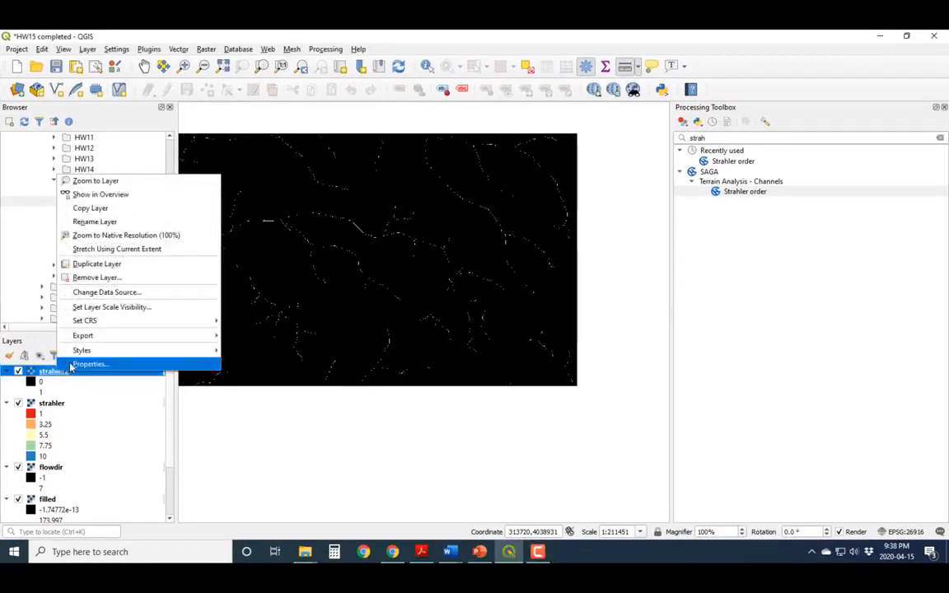
left_click(89, 363)
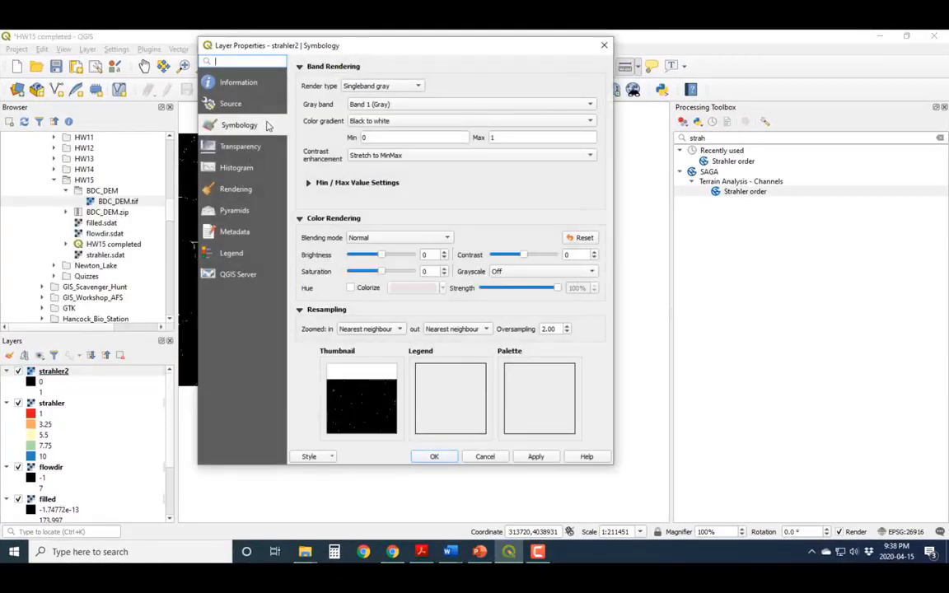
left_click(401, 87)
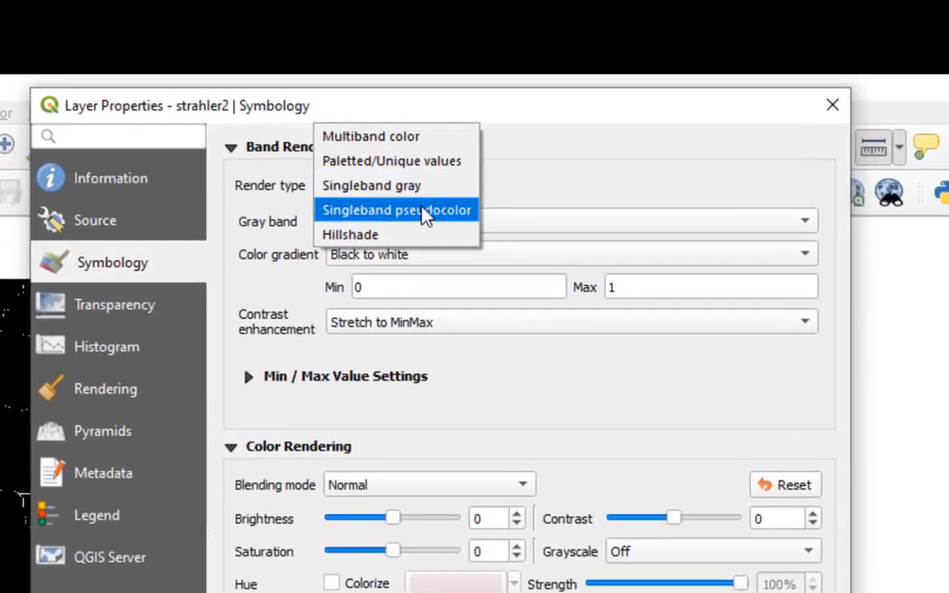
left_click(424, 211)
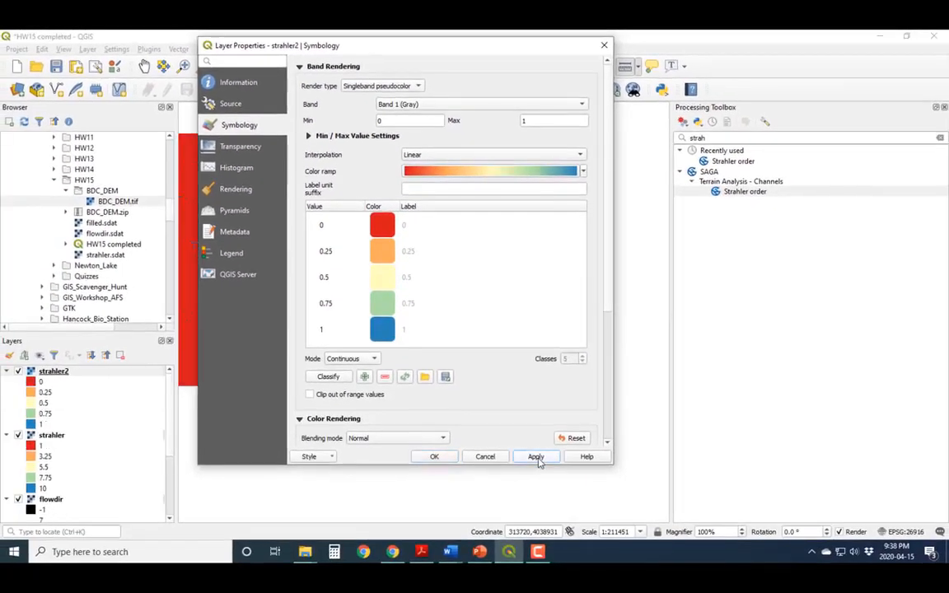
left_click(437, 457)
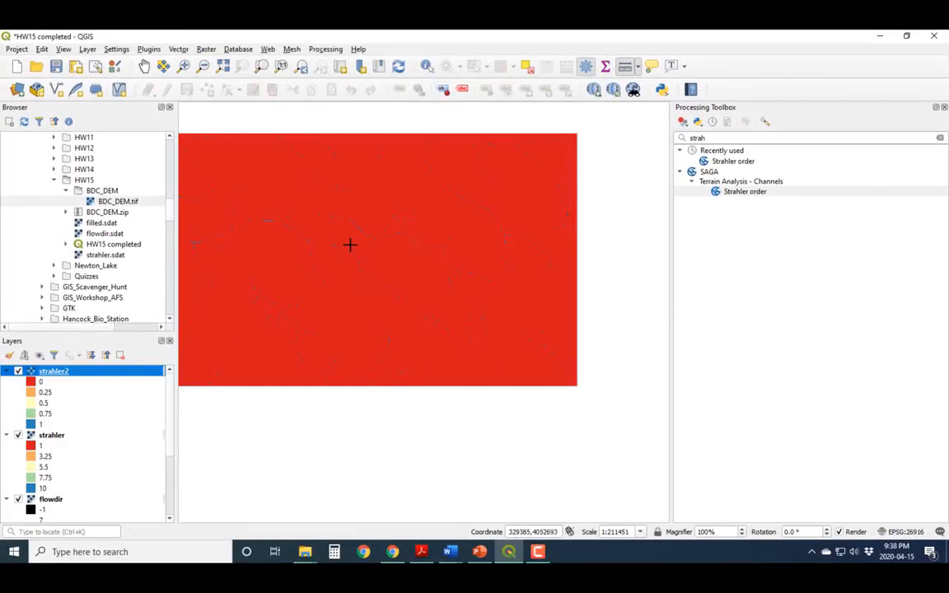
Make strahler2's value 0 class fully transparent by setting its color opacity to 0%, and apply the symbology
scroll(352, 245, "up", 2)
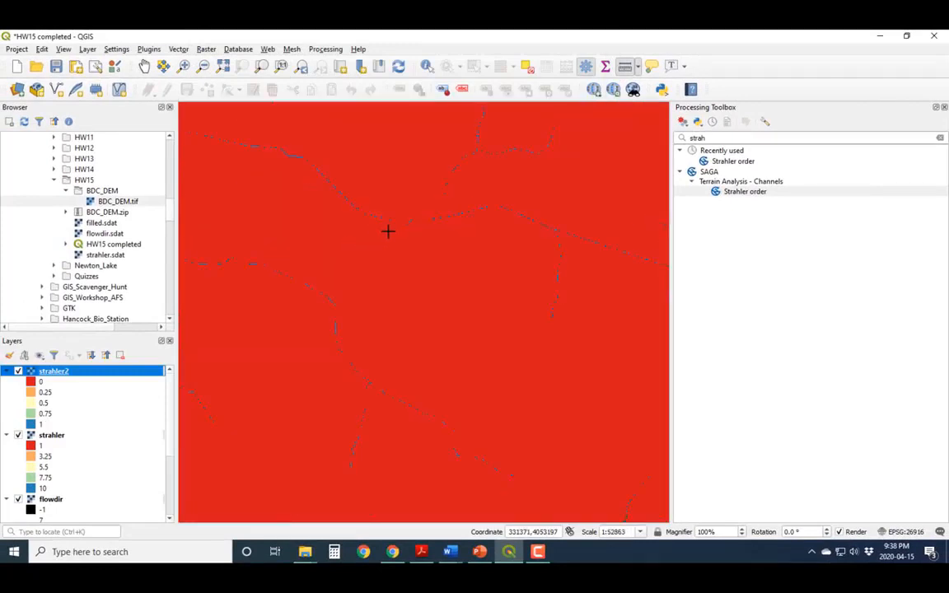
scroll(394, 220, "up", 4)
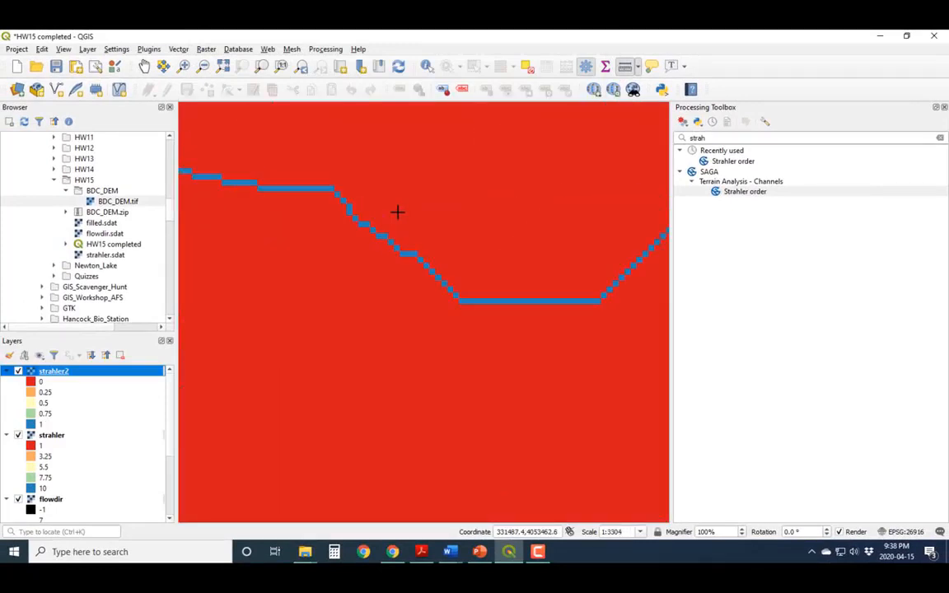
scroll(398, 212, "down", 3)
scroll(466, 212, "up", 1)
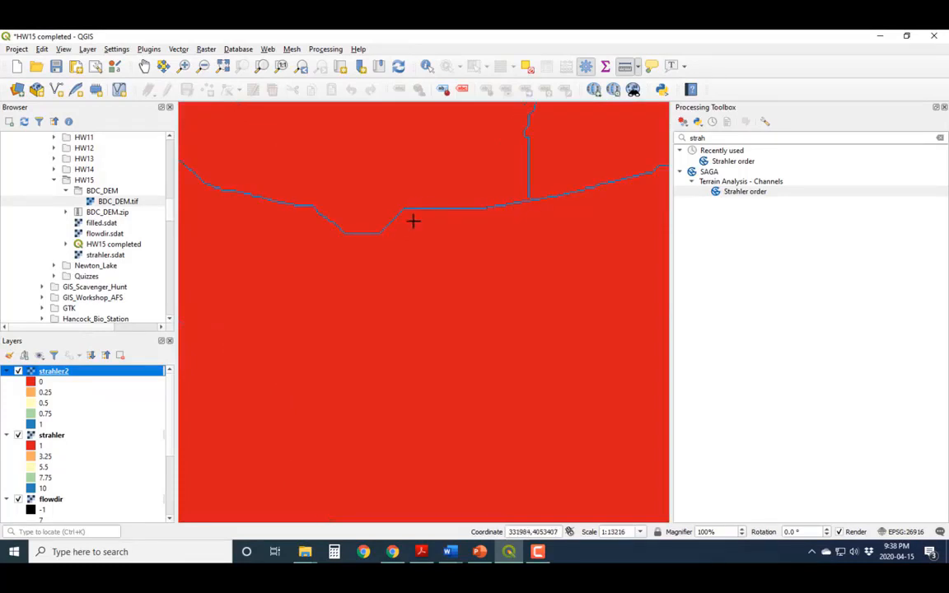
scroll(410, 214, "down", 2)
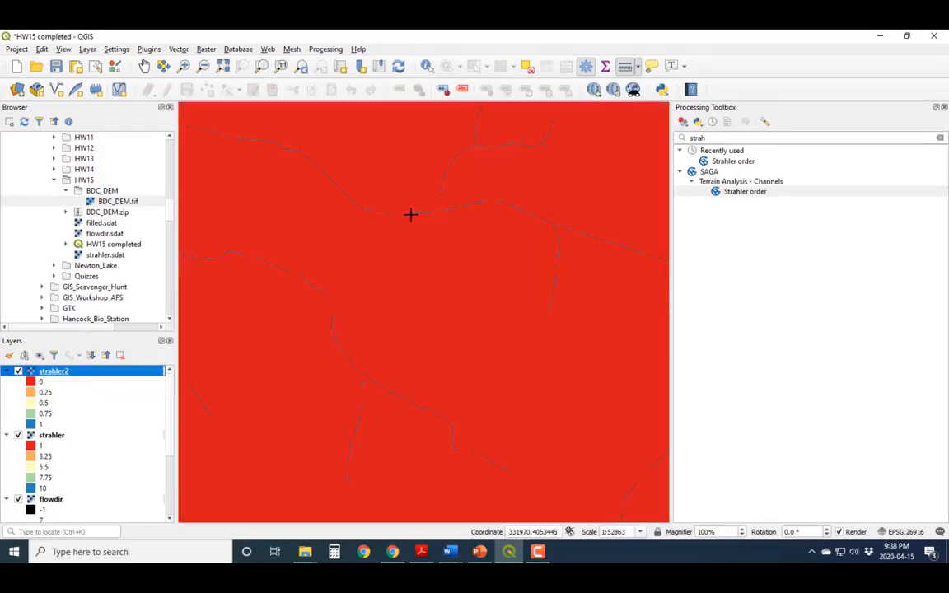
right_click(60, 377)
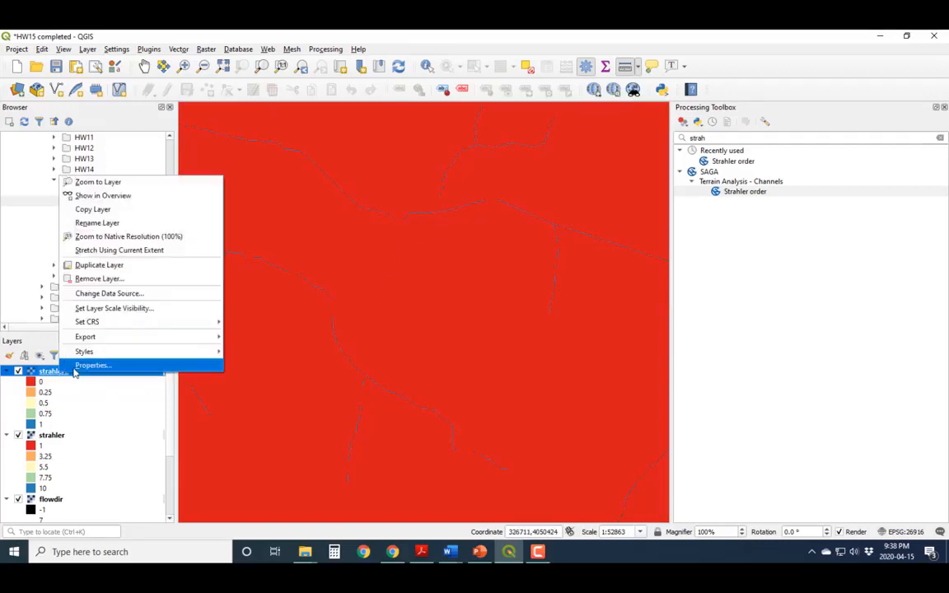
left_click(74, 372)
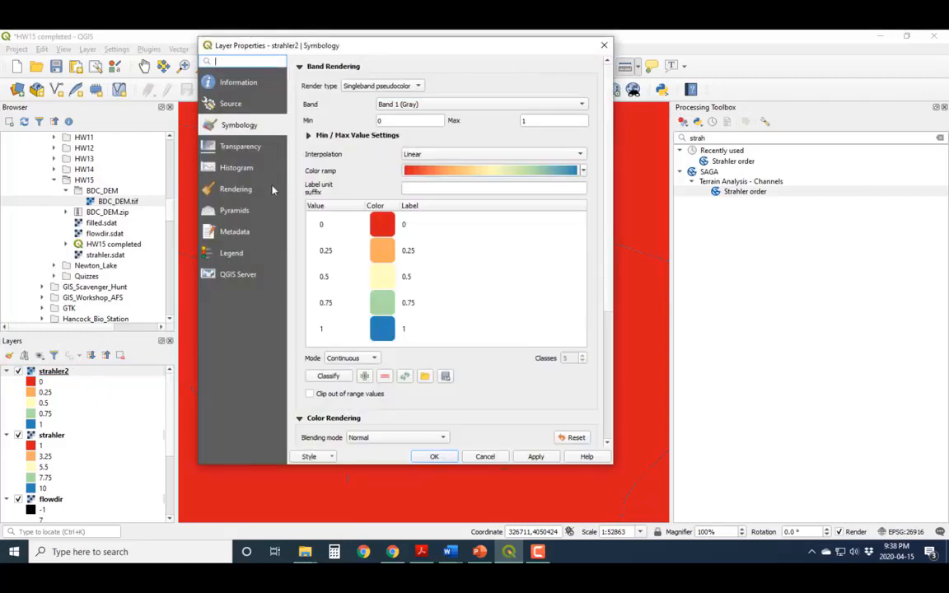
double_click(381, 222)
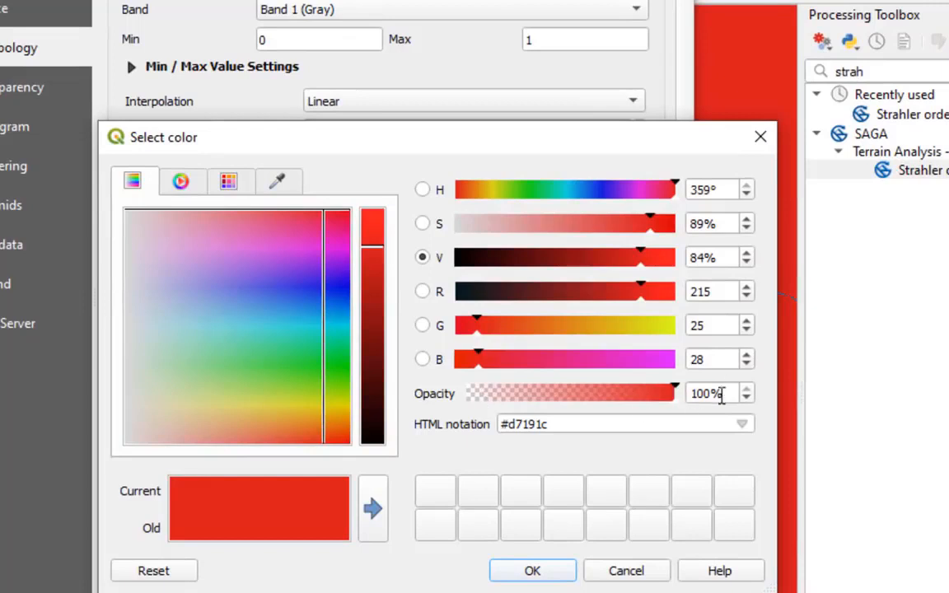
left_click_drag(731, 393, 650, 383)
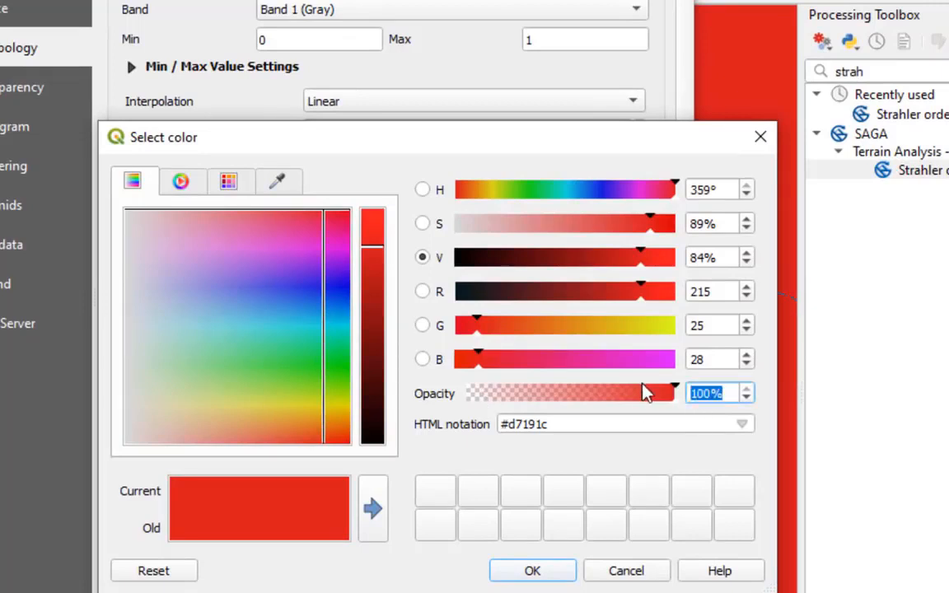
type("0")
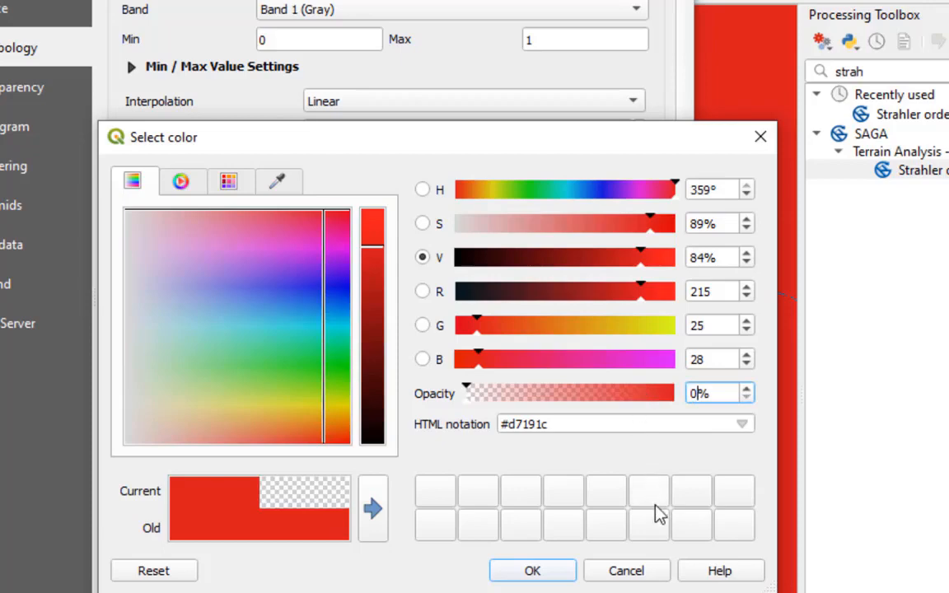
left_click(541, 569)
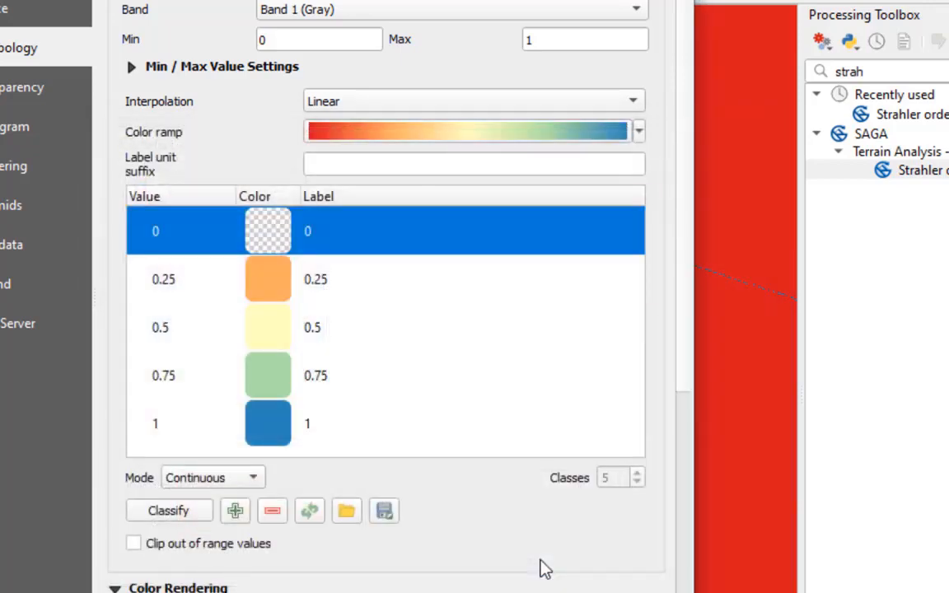
left_click(545, 533)
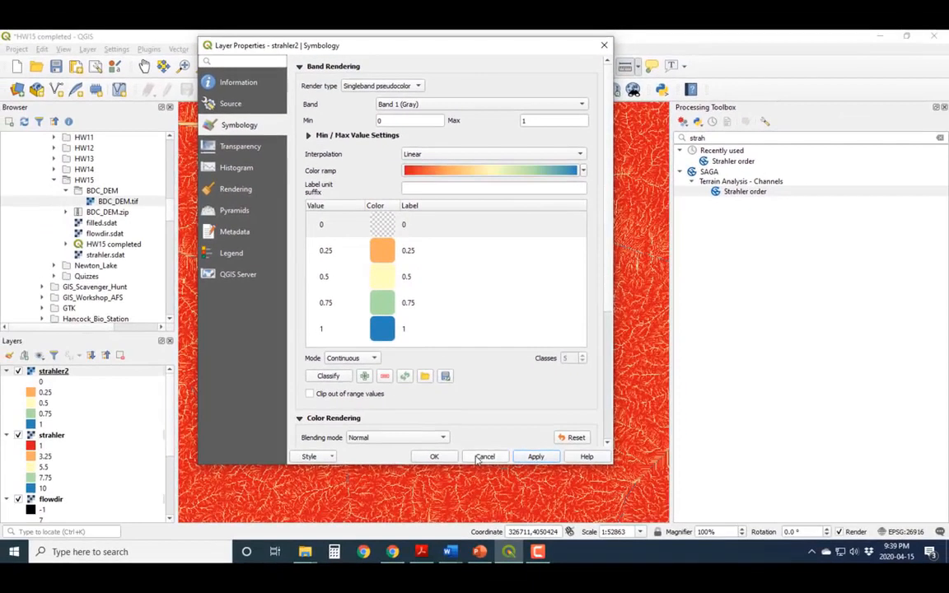
left_click(434, 456)
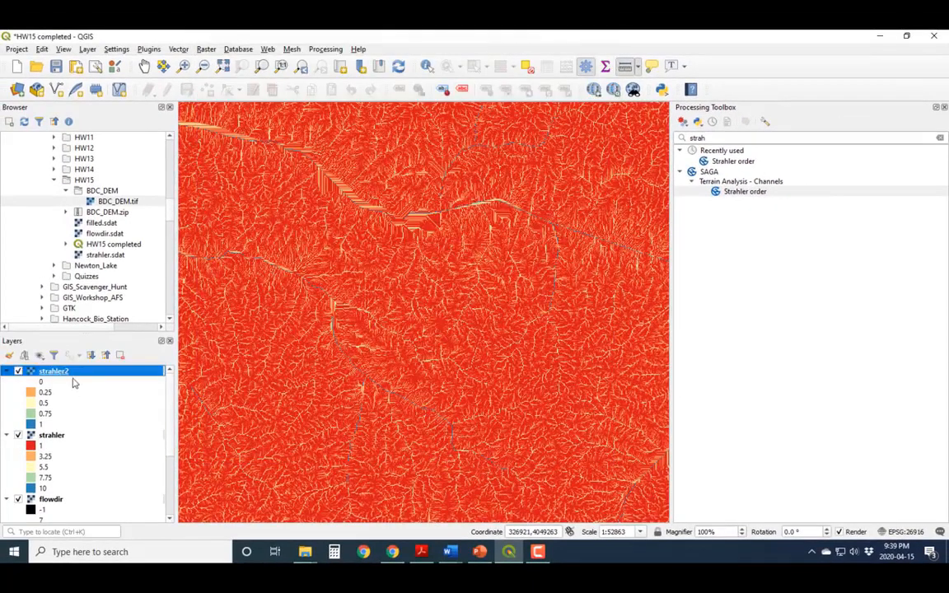
Hide the strahler and flowdir layers and inspect the strahler2 streams over the filled elevation layer
left_click(18, 435)
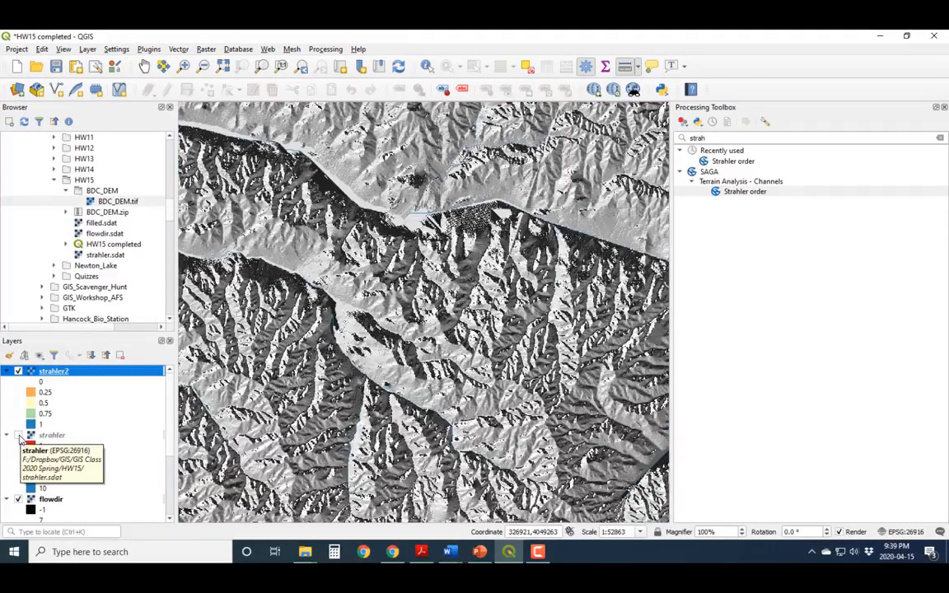
scroll(92, 494, "down", 1)
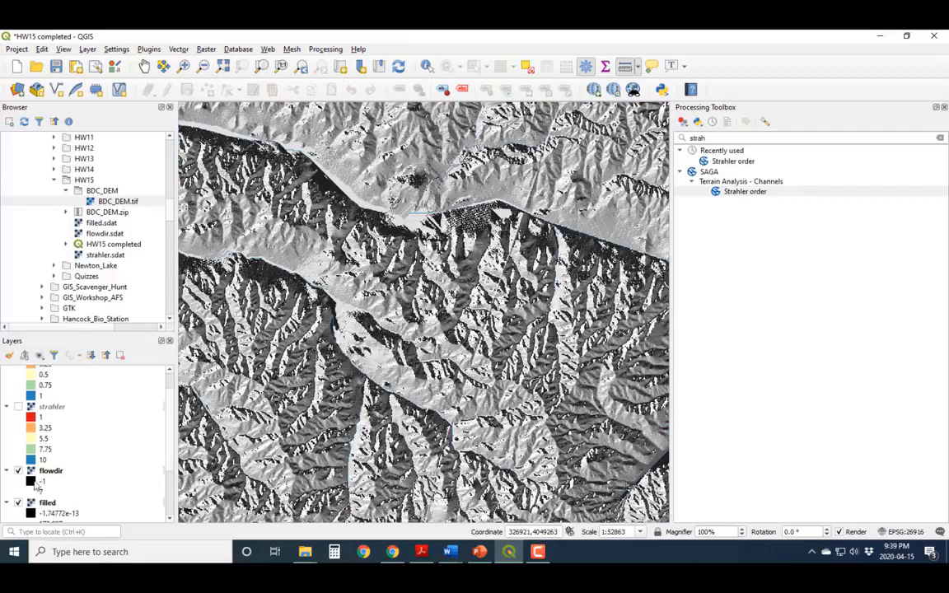
left_click(18, 470)
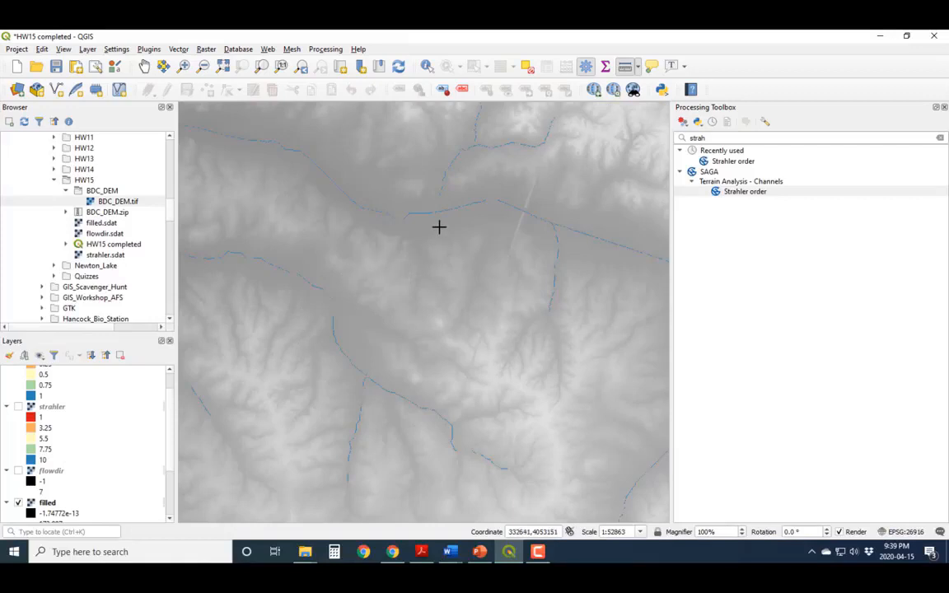
scroll(428, 210, "up", 3)
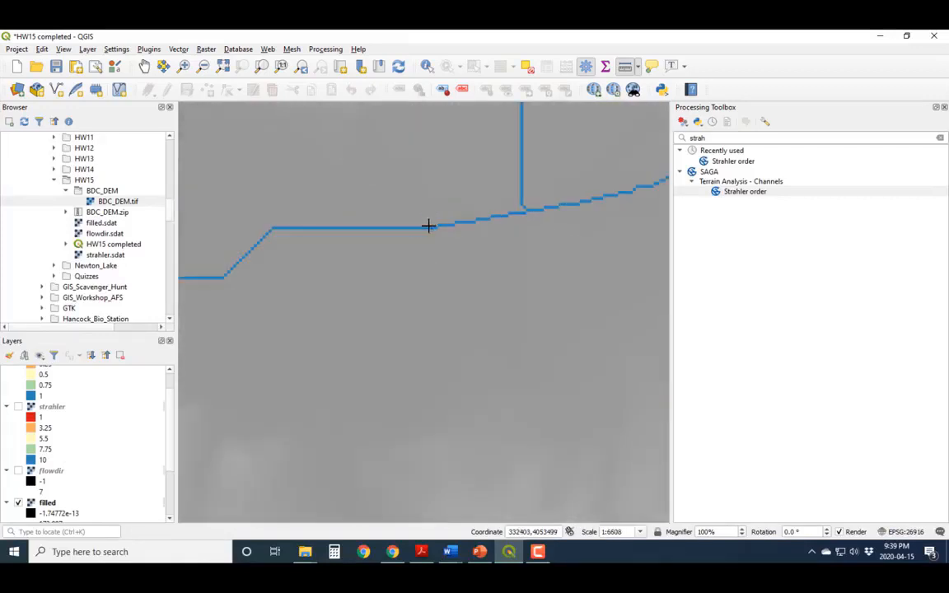
scroll(462, 221, "down", 4)
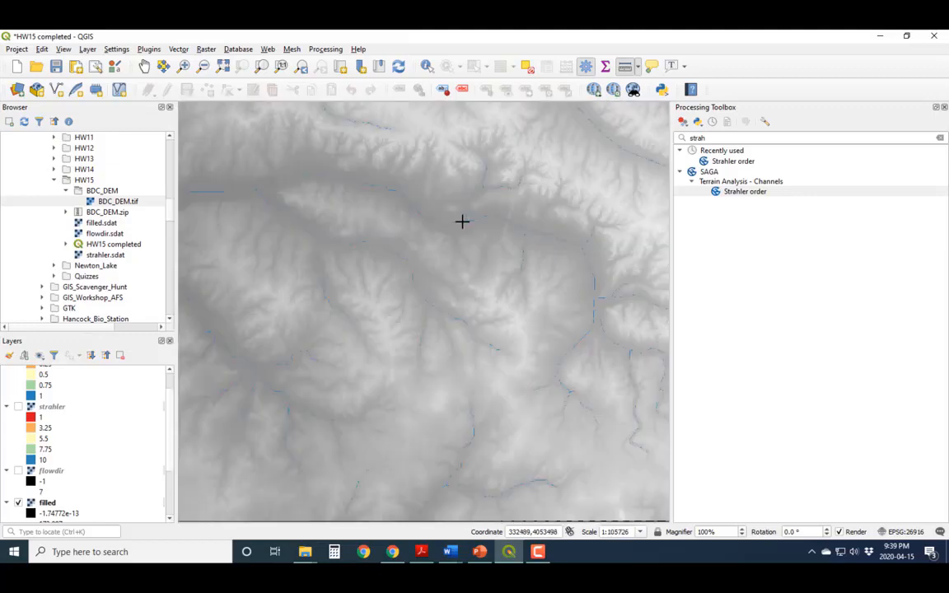
scroll(462, 220, "down", 2)
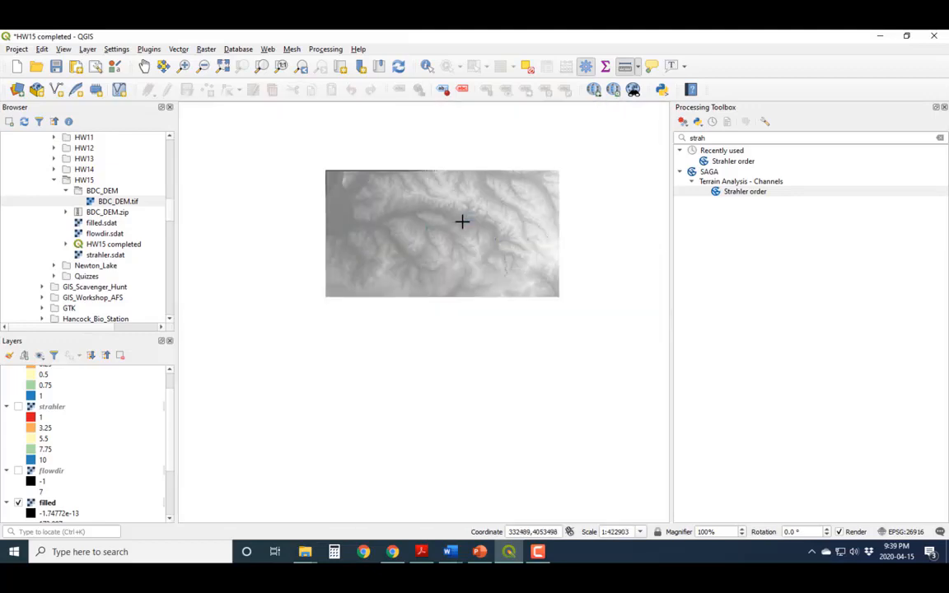
scroll(462, 220, "up", 2)
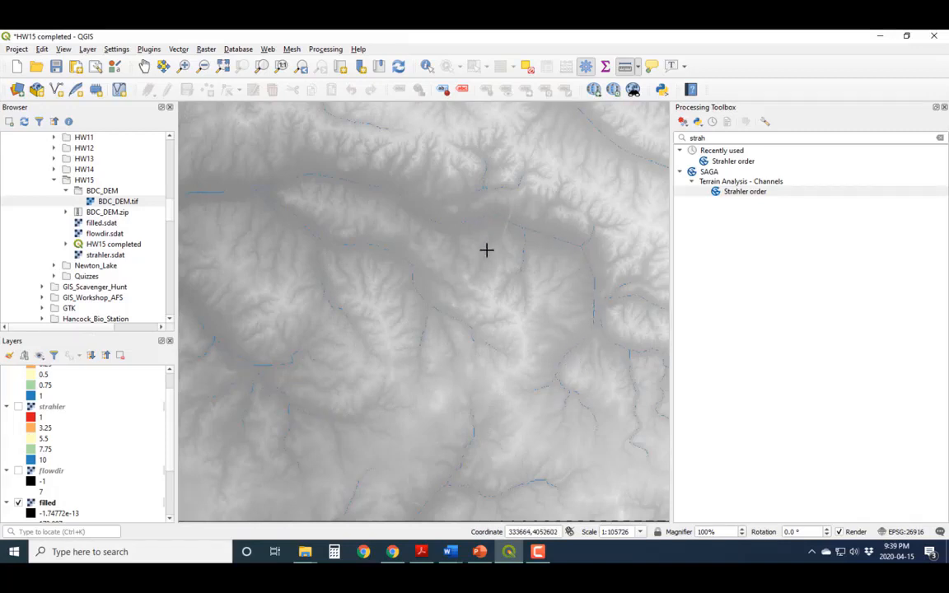
scroll(487, 251, "down", 1)
Hide the filled and BDC_DEM layers and show the Google Road basemap beneath the strahler2 streams
left_click(18, 502)
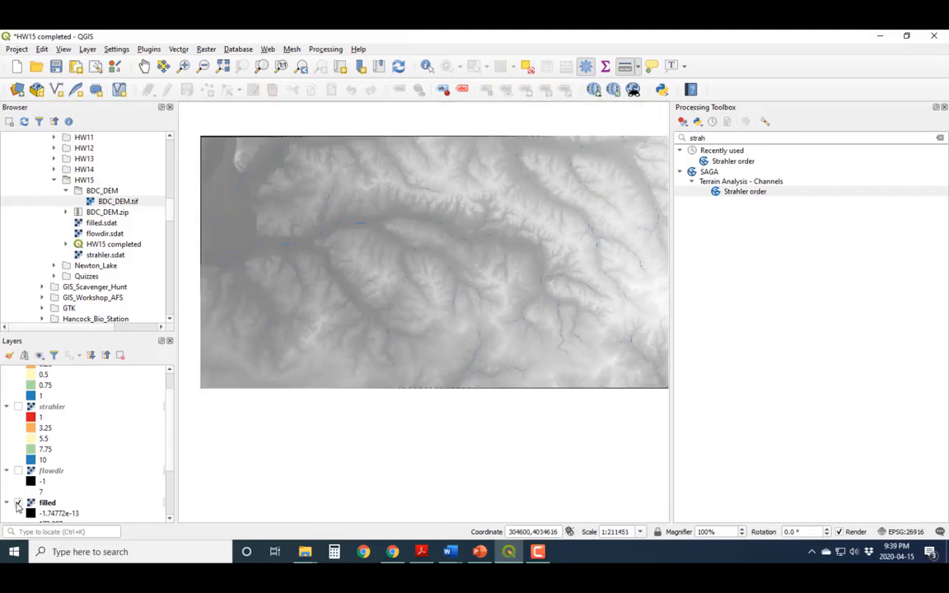
scroll(27, 494, "down", 1)
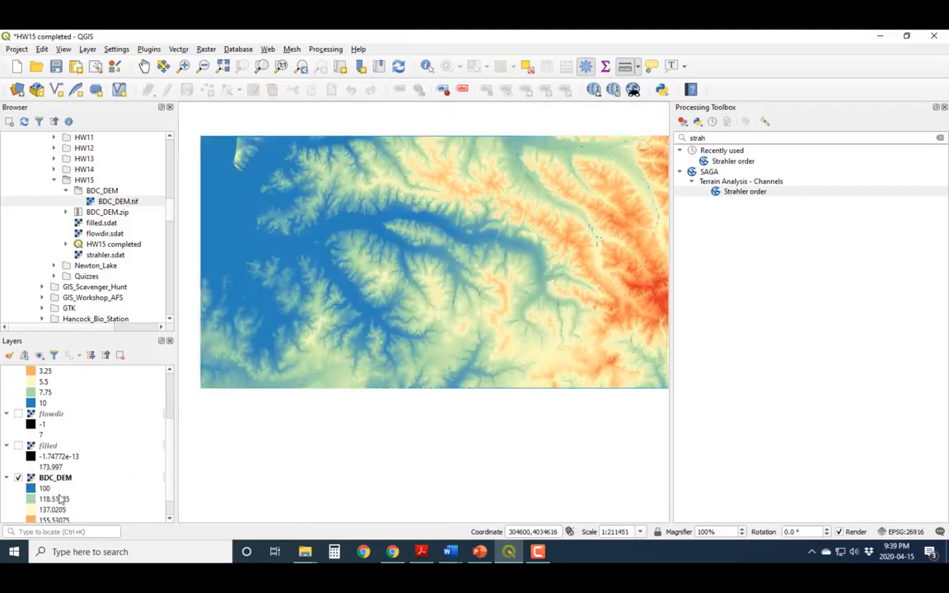
left_click(19, 477)
scroll(23, 449, "down", 1)
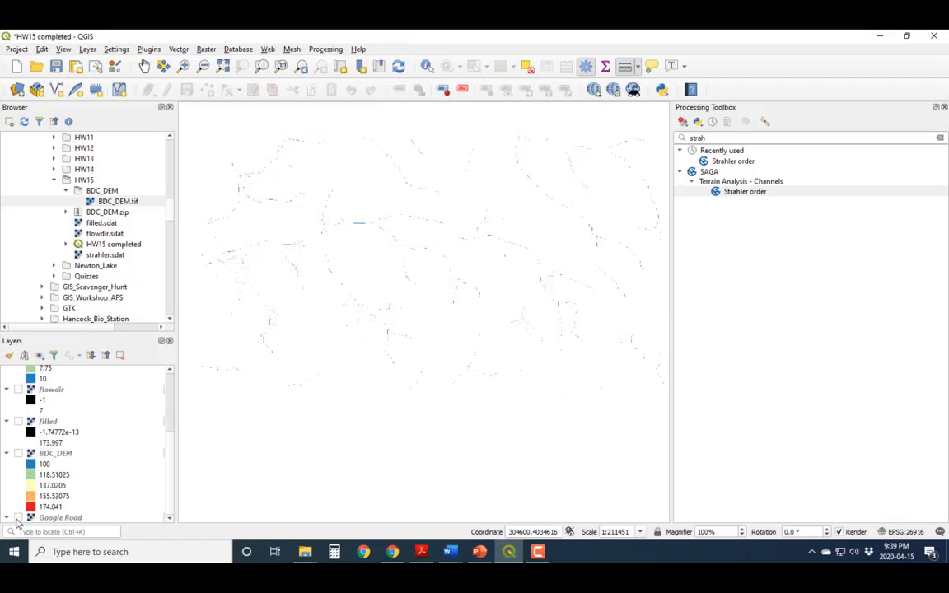
left_click(18, 518)
Compare the strahler2 stream lines with the waterways on the Google Road basemap around Little Bayou de Chien
scroll(399, 337, "up", 3)
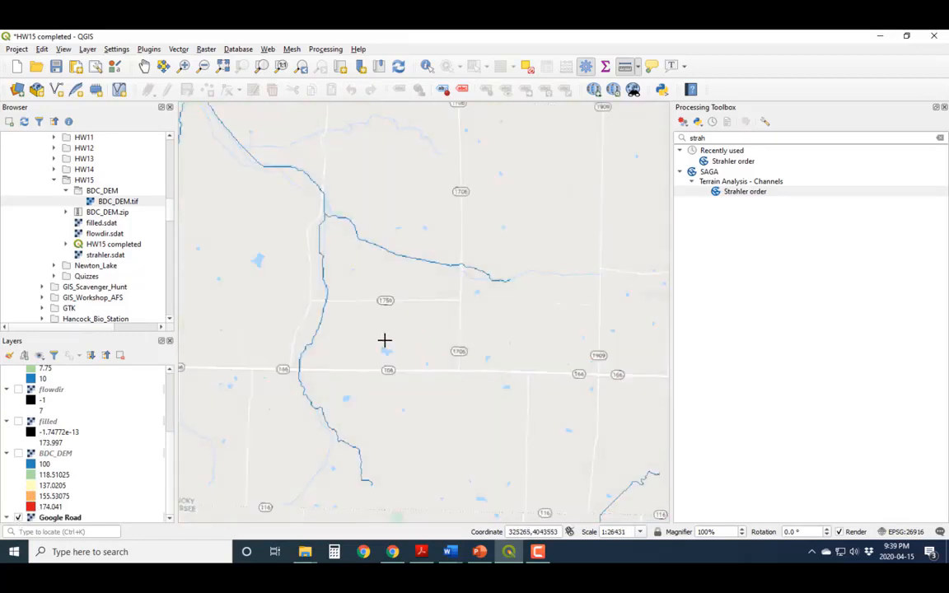
scroll(347, 350, "up", 1)
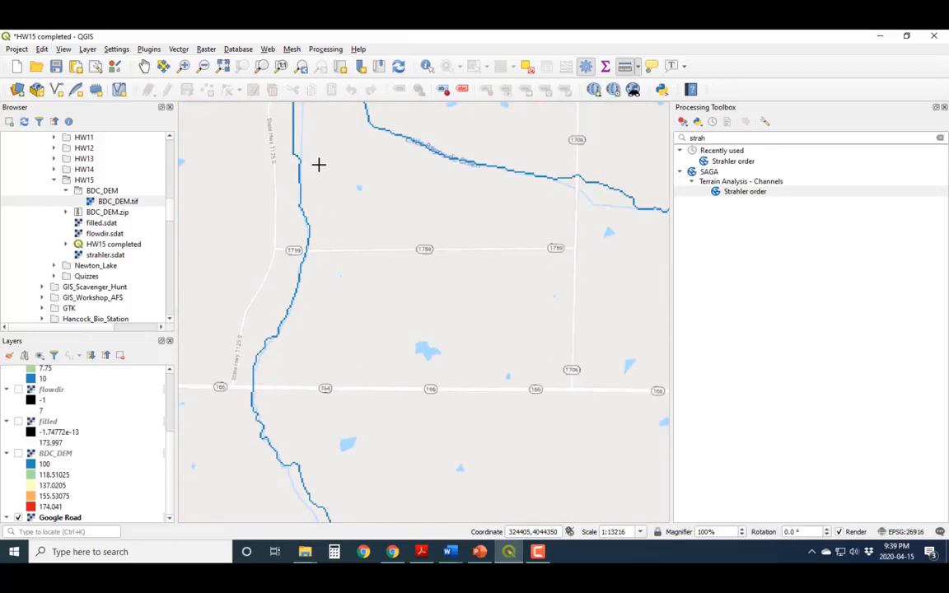
left_click(314, 171)
key("Up")
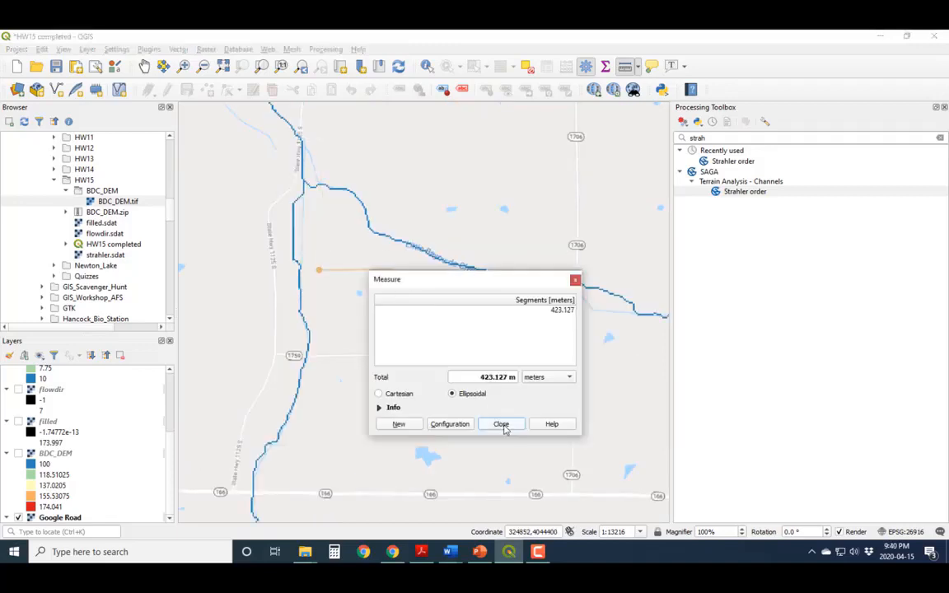
left_click(502, 425)
key("Up")
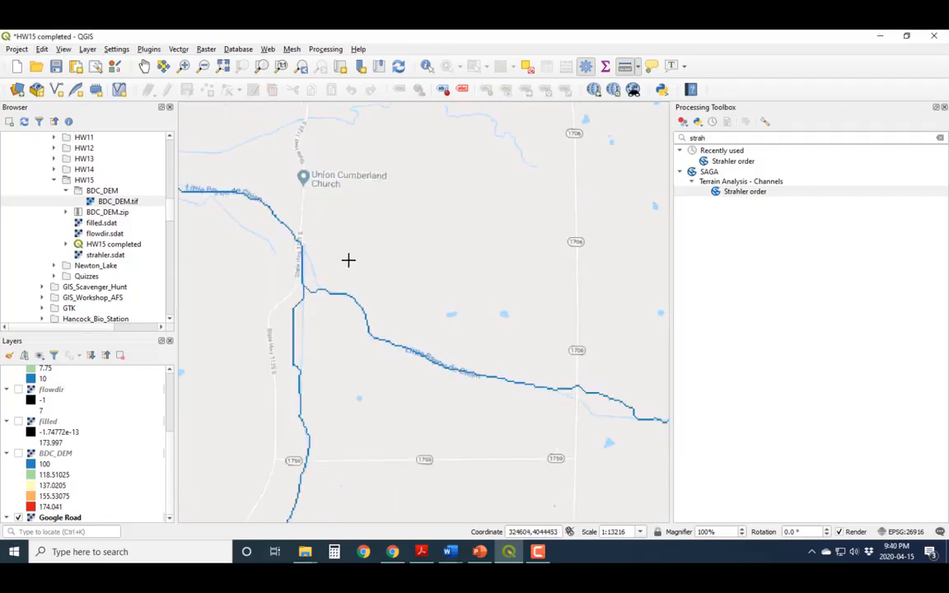
key("Left")
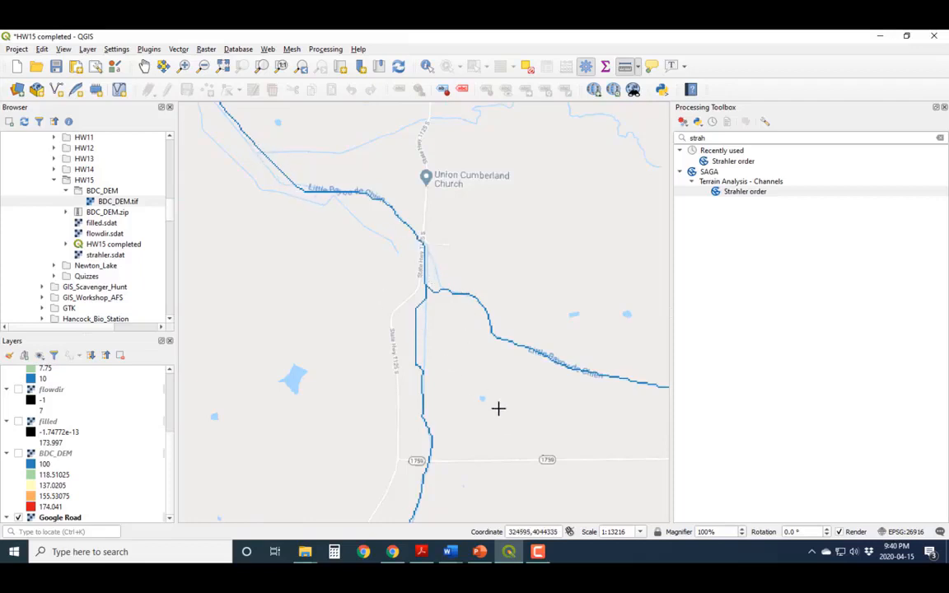
scroll(497, 427, "down", 3)
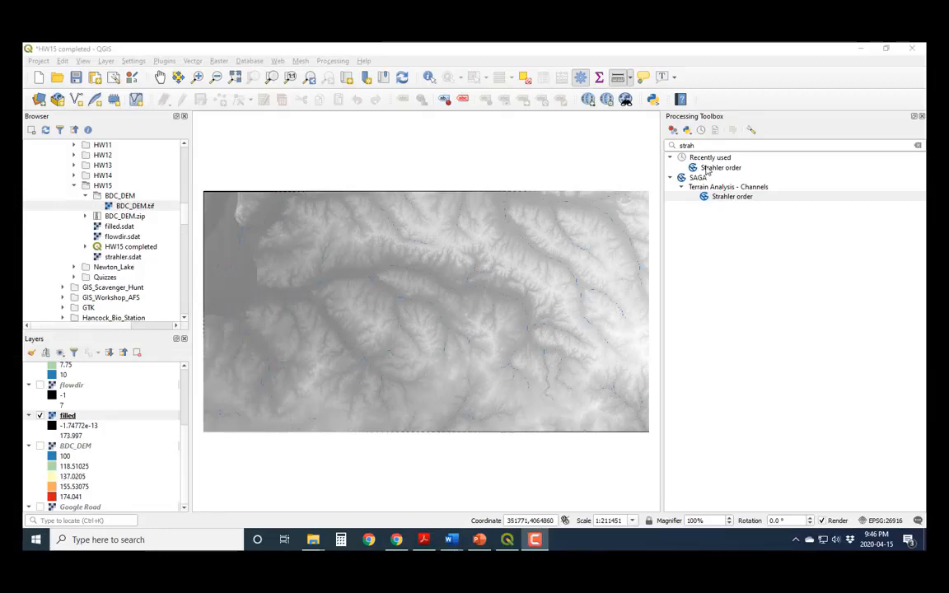
Find and open SAGA's Channel network and drainage basins tool, and set its threshold to 8
left_click_drag(715, 146, 663, 145)
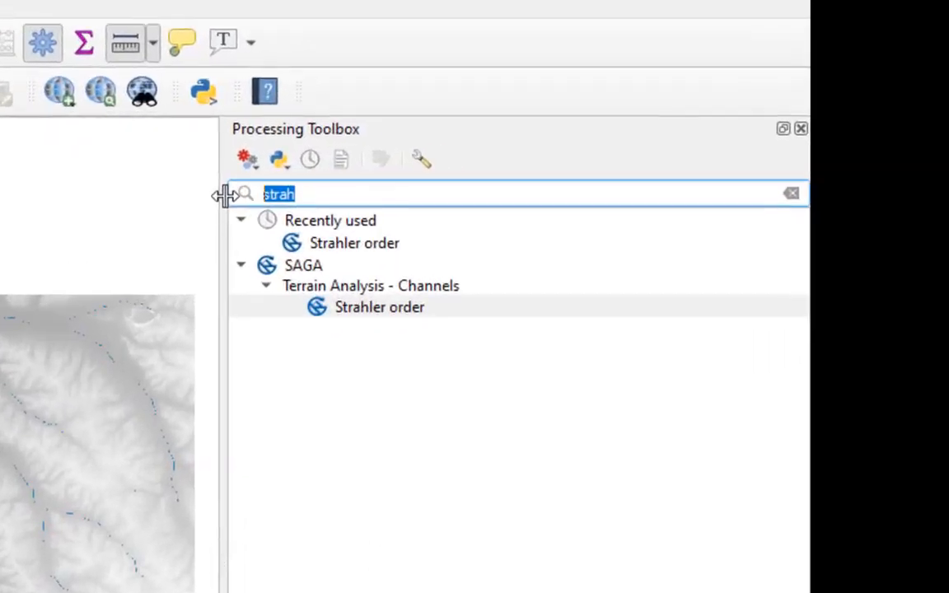
type("channe")
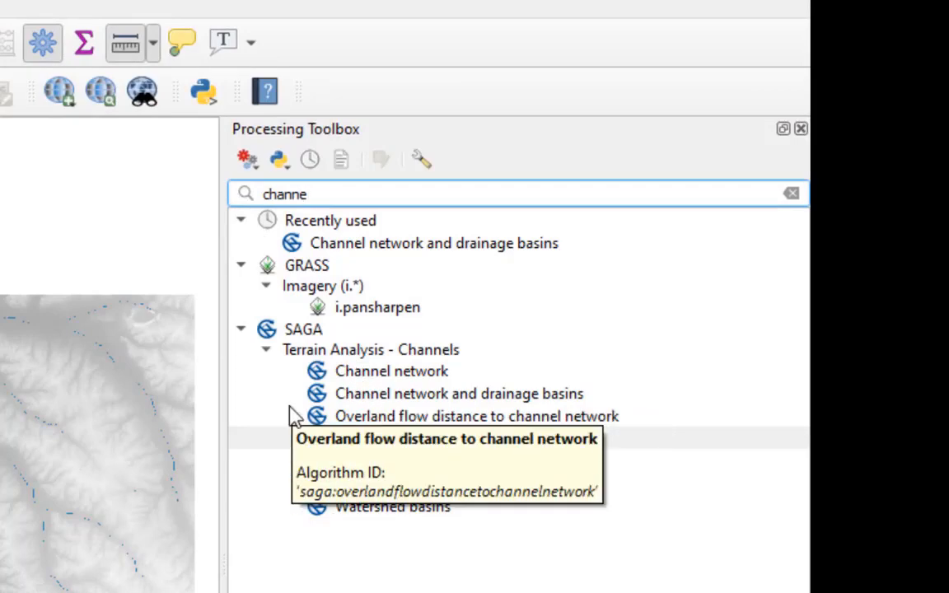
left_click(415, 397)
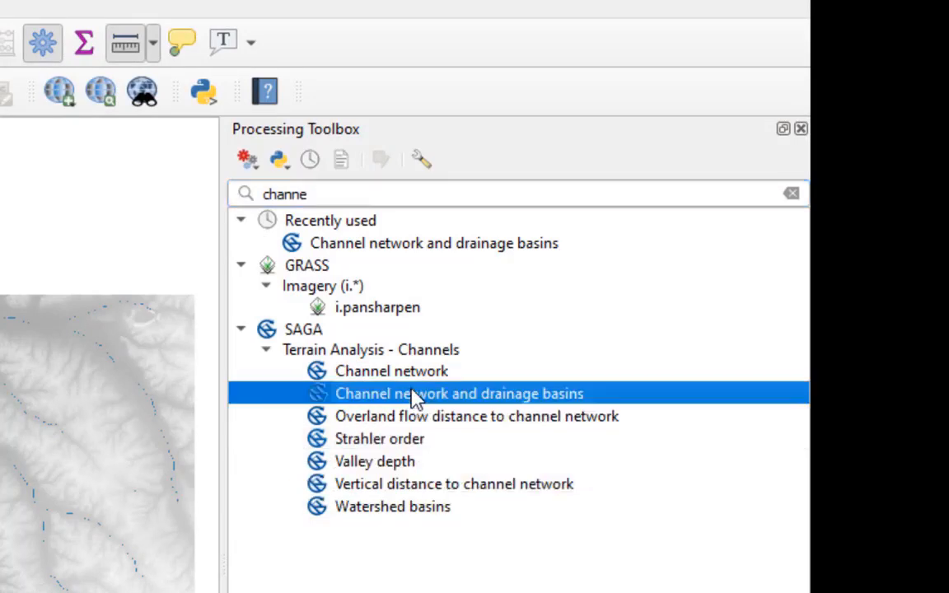
double_click(416, 398)
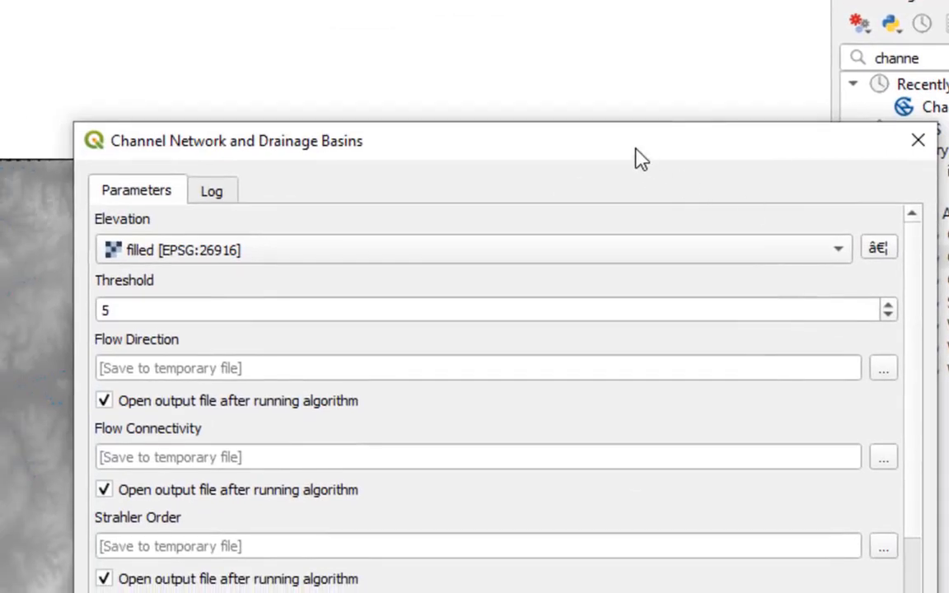
left_click_drag(636, 153, 621, 28)
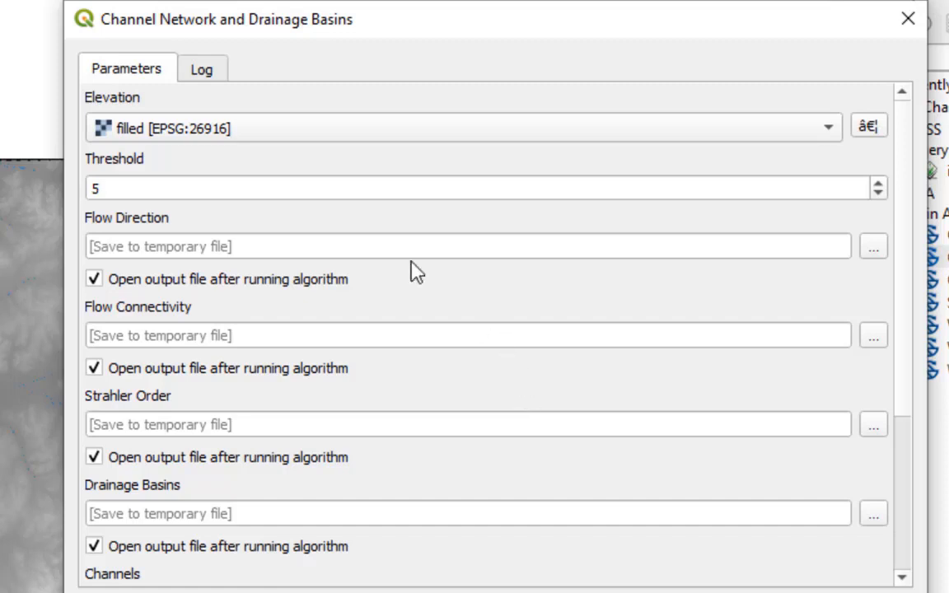
left_click(881, 184)
left_click(878, 184)
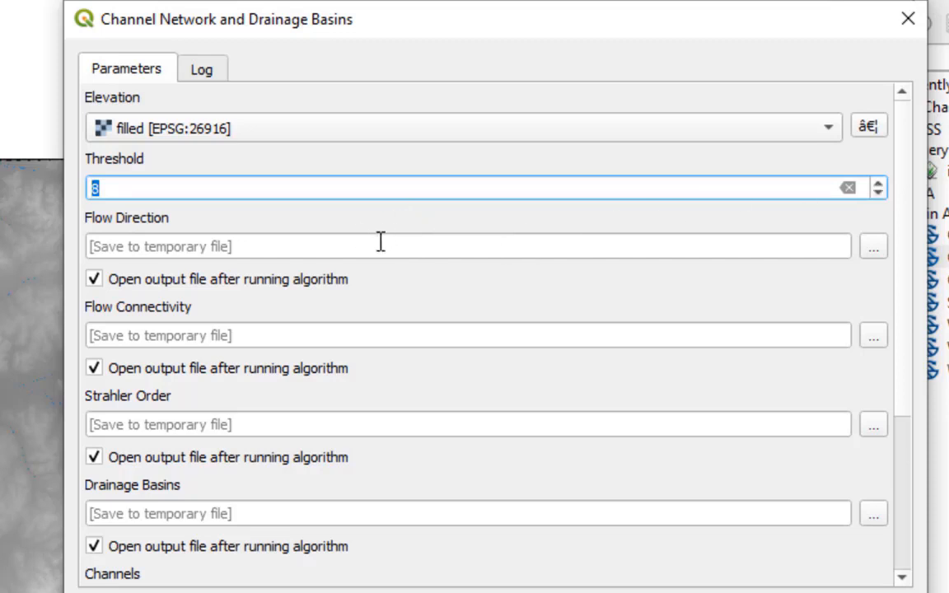
Turn off opening the output for Flow Direction, Flow Connectivity, Strahler Order and the raster Drainage Basins above Channels
left_click(94, 280)
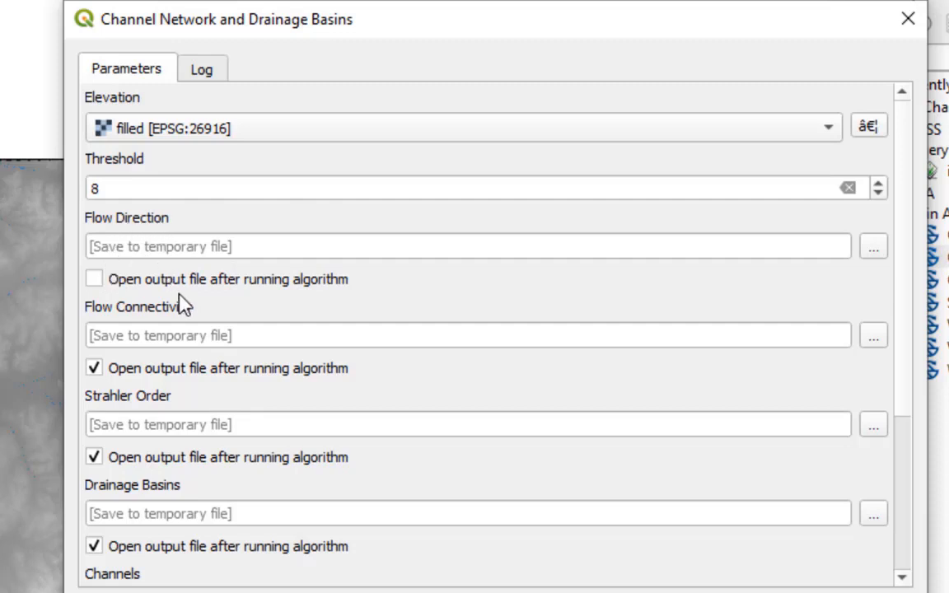
scroll(183, 305, "down", 2)
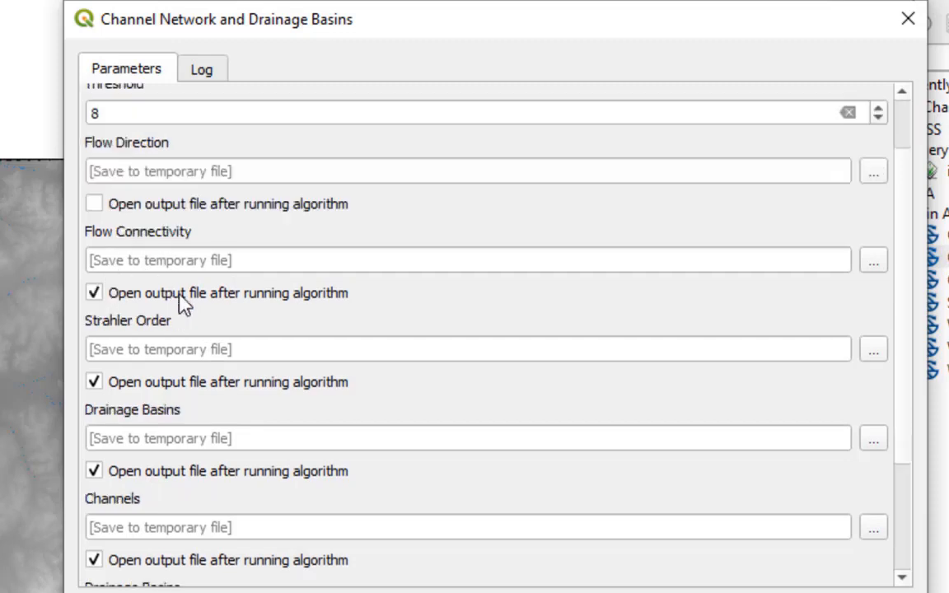
left_click(95, 293)
scroll(176, 320, "down", 2)
left_click(98, 310)
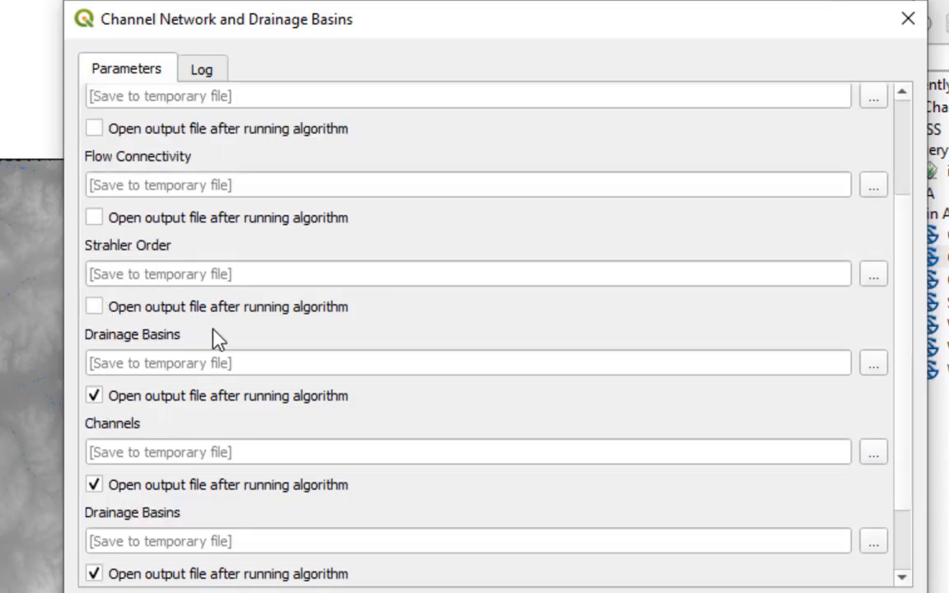
scroll(217, 338, "down", 2)
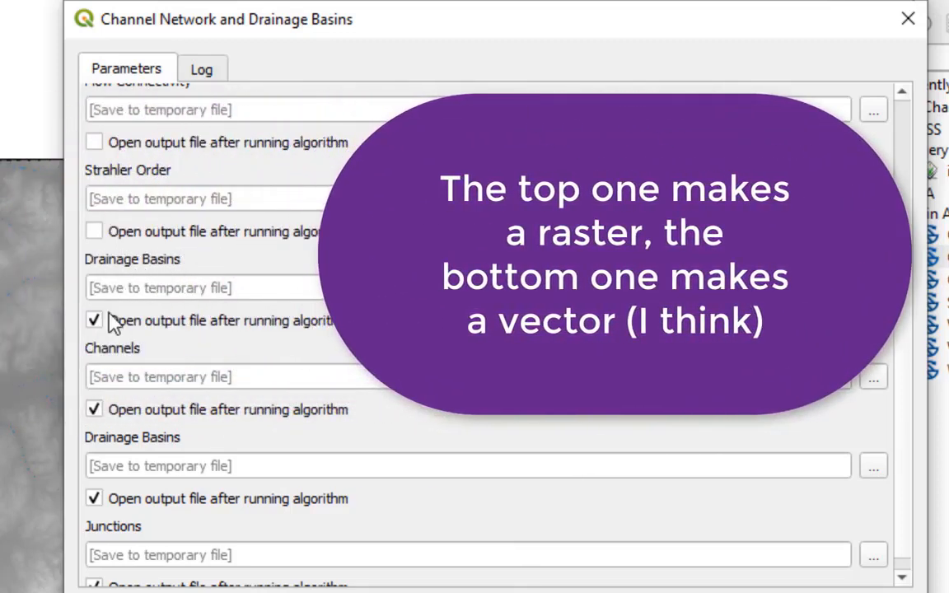
left_click(96, 325)
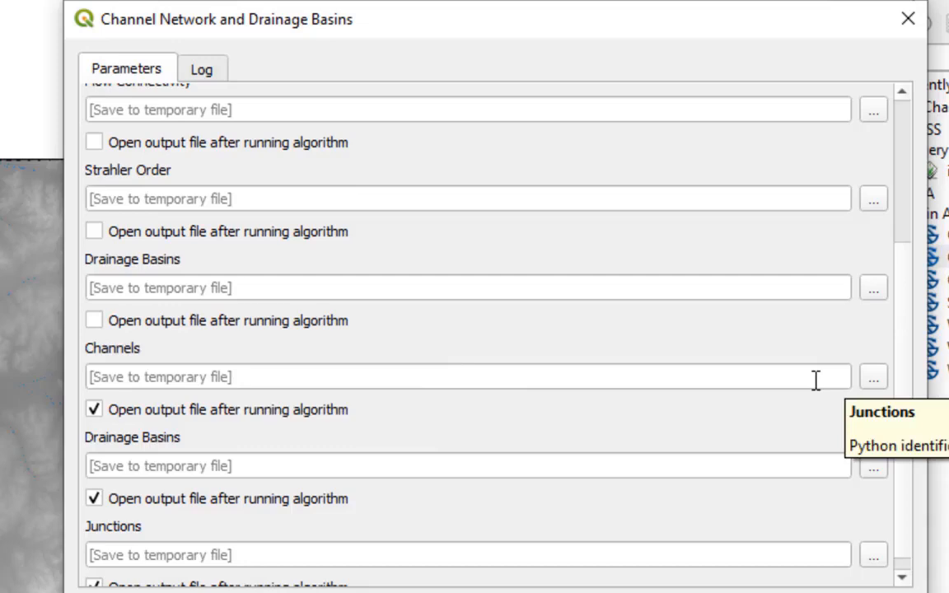
Set the Channels output to be saved as the shapefile channel in the HW15 folder
left_click(878, 388)
left_click(885, 422)
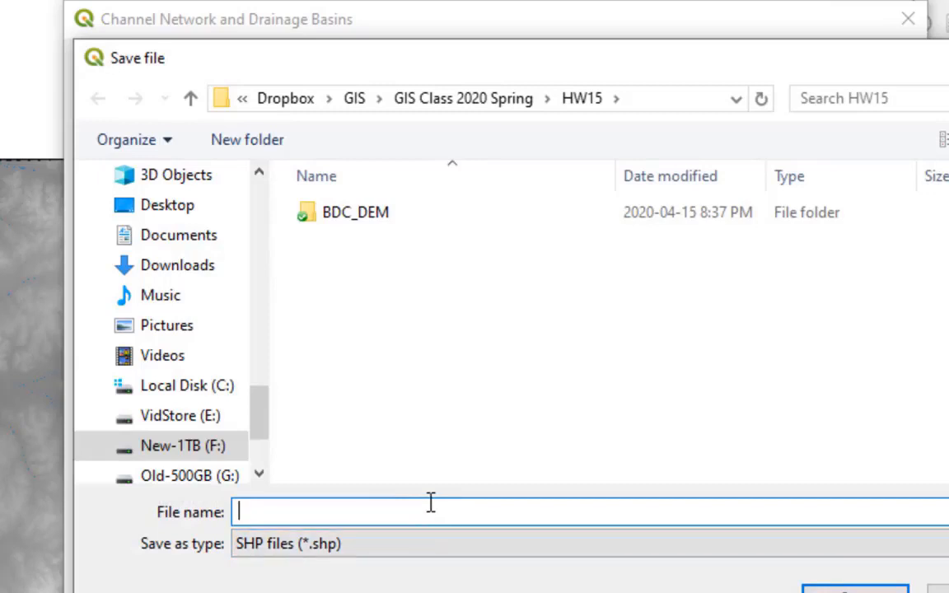
type("channel")
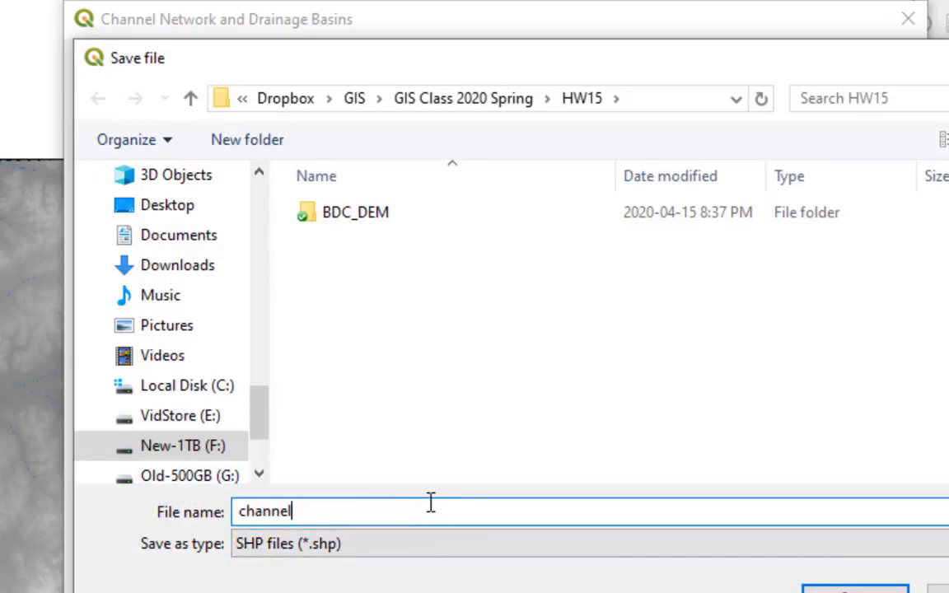
key("Return")
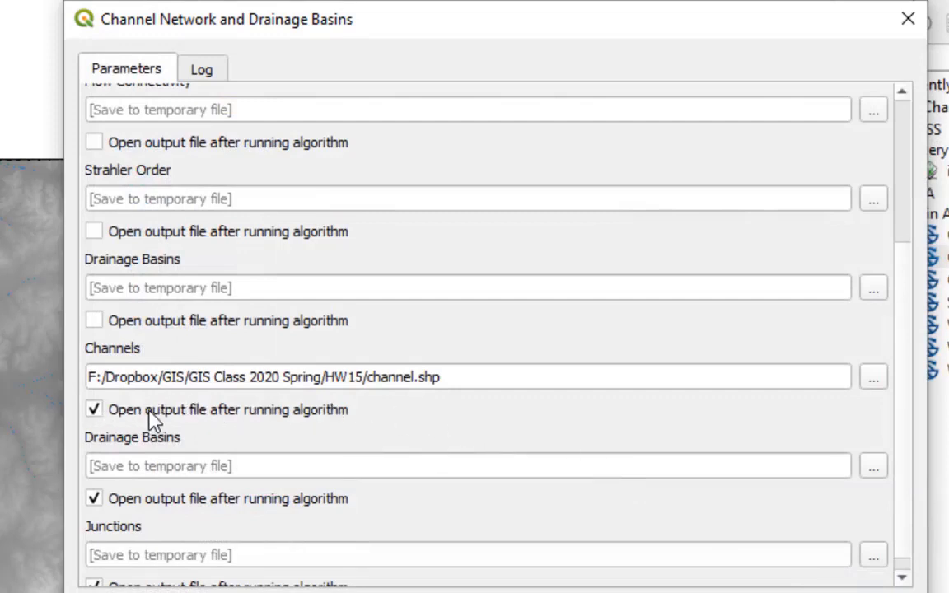
Save the vector Drainage Basins output as the shapefile basins in the HW15 folder, and turn off opening the Junctions output
scroll(153, 421, "down", 1)
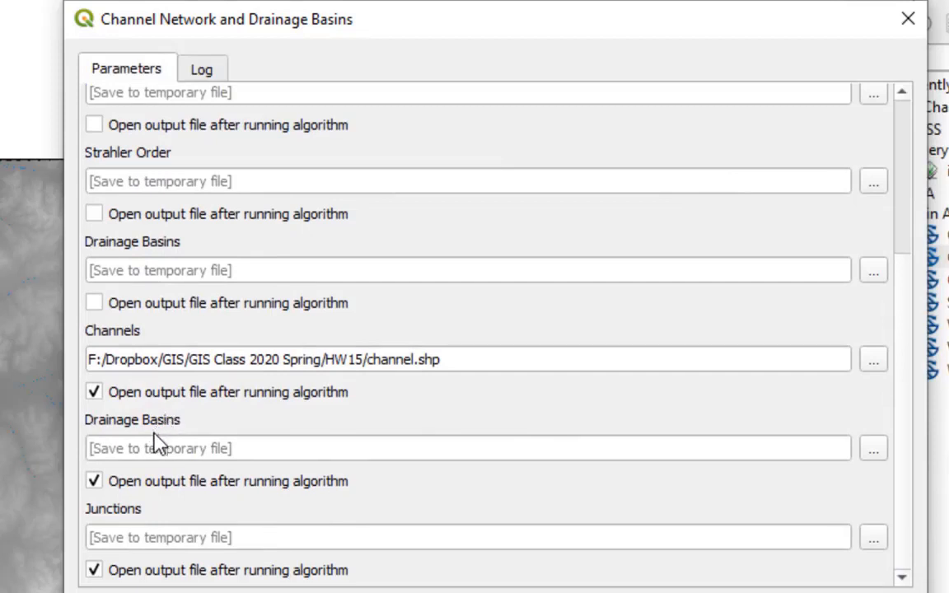
left_click(878, 451)
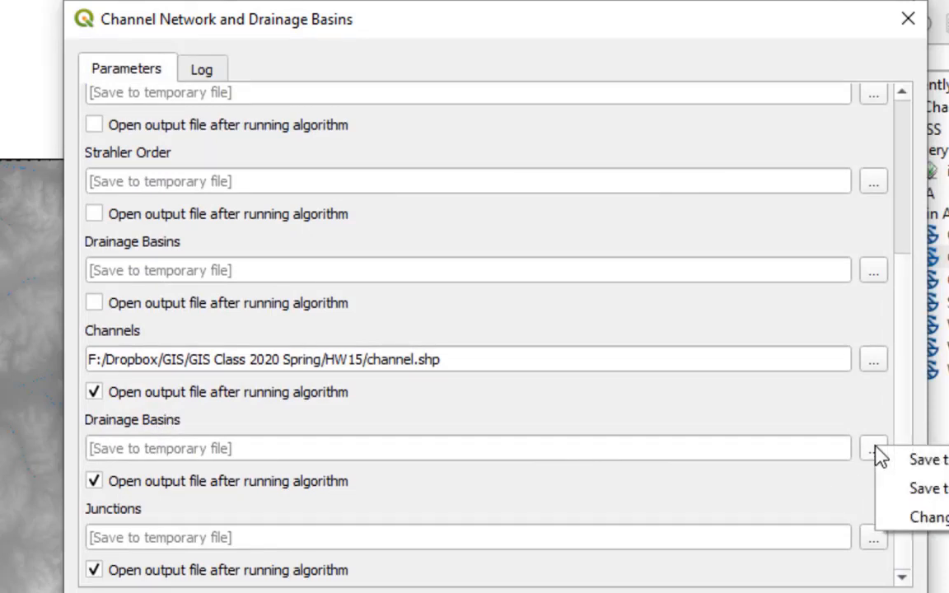
left_click(917, 491)
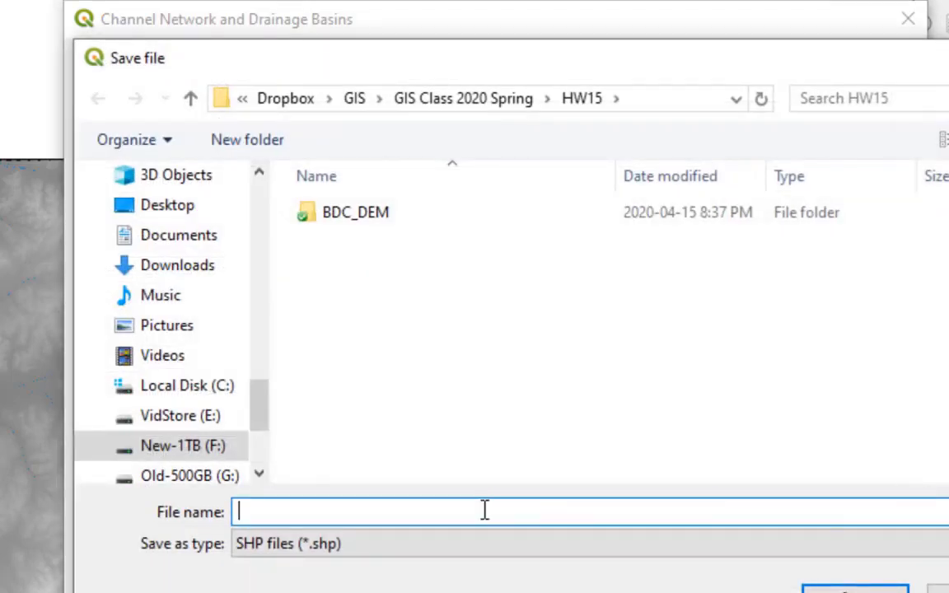
type("basins")
key("Return")
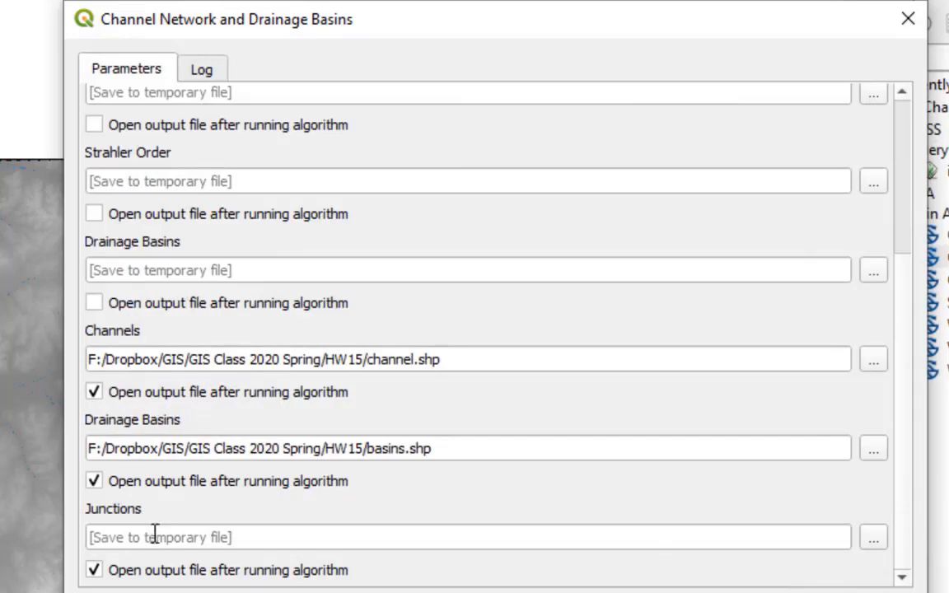
left_click(94, 570)
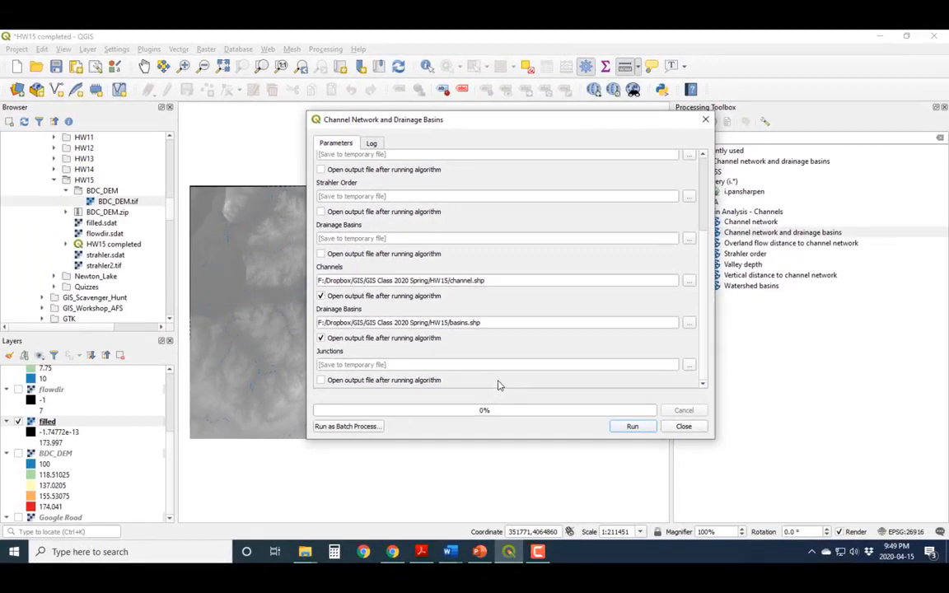
Run the Channel Network and Drainage Basins tool with the configured outputs and close its dialog
left_click(632, 426)
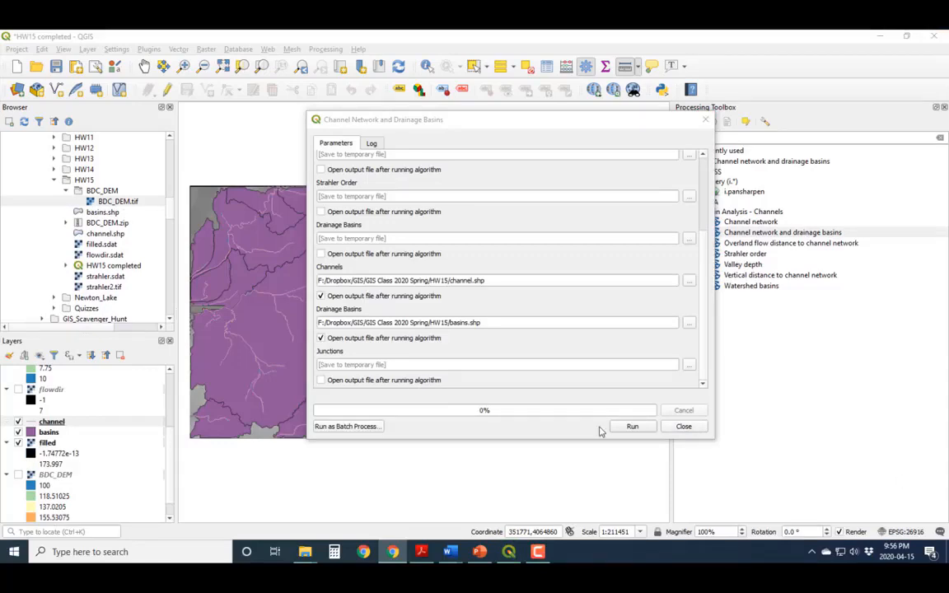
left_click(682, 427)
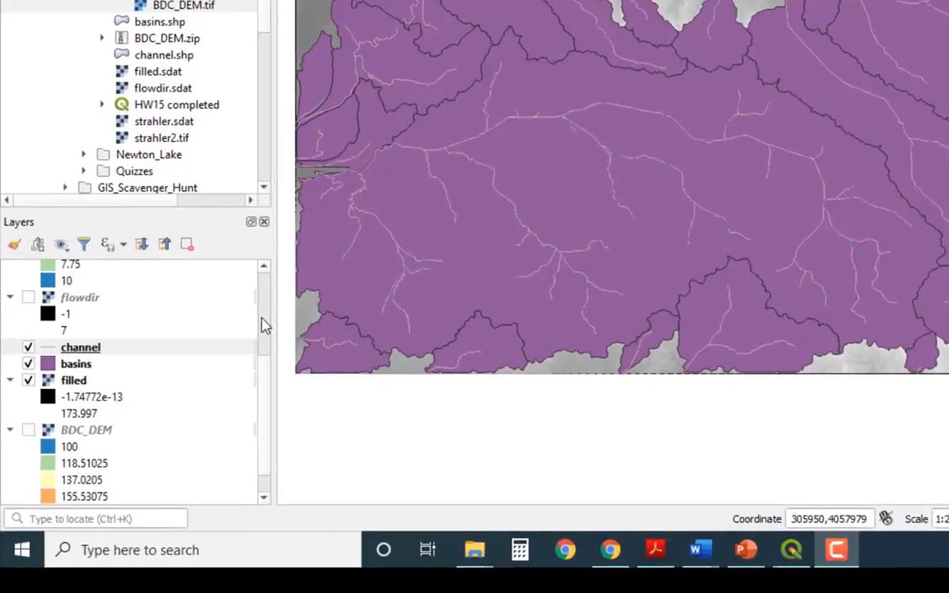
Style the basins layer as Categorized by the ID field with random colors, classify all values, and apply it
scroll(168, 387, "up", 4)
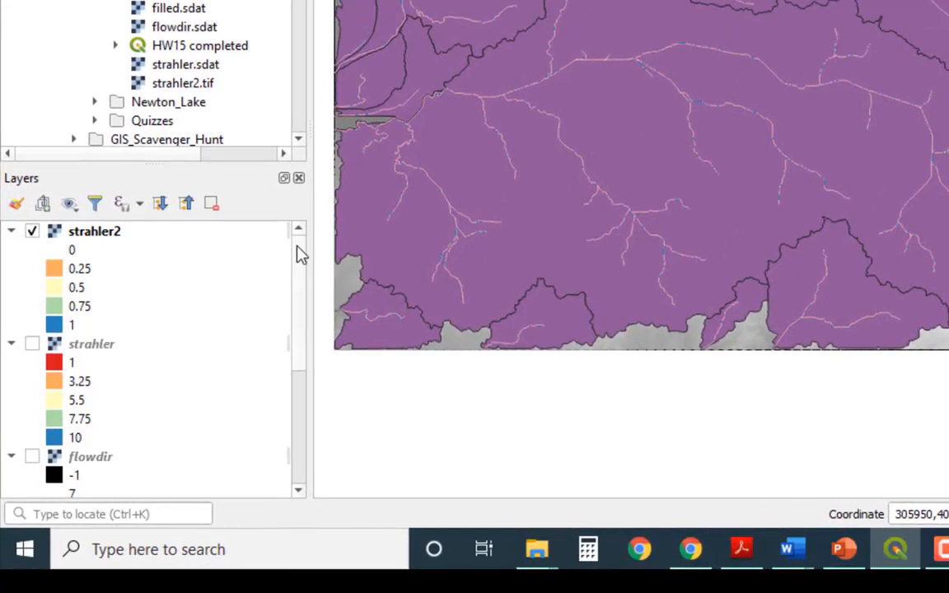
left_click_drag(305, 331, 301, 394)
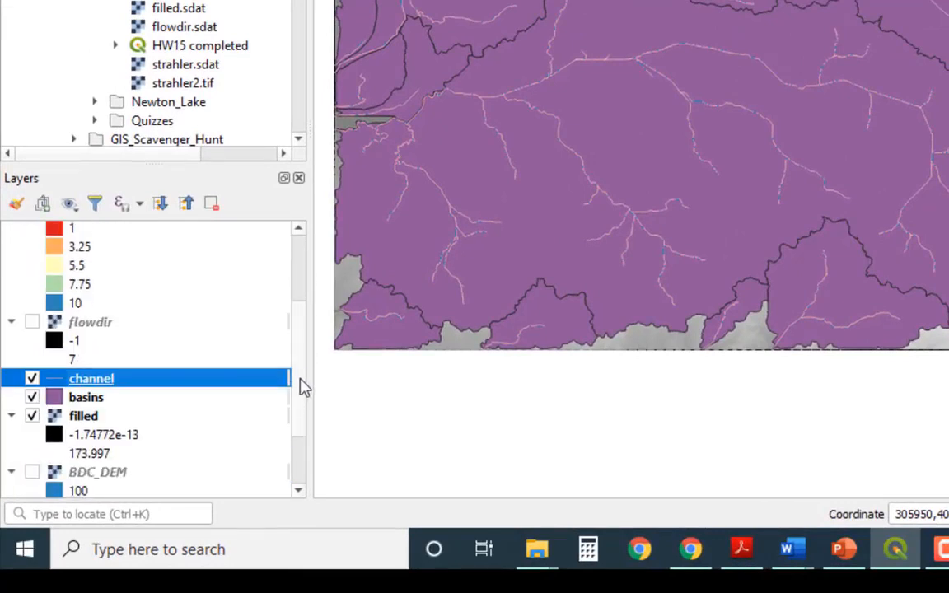
right_click(96, 401)
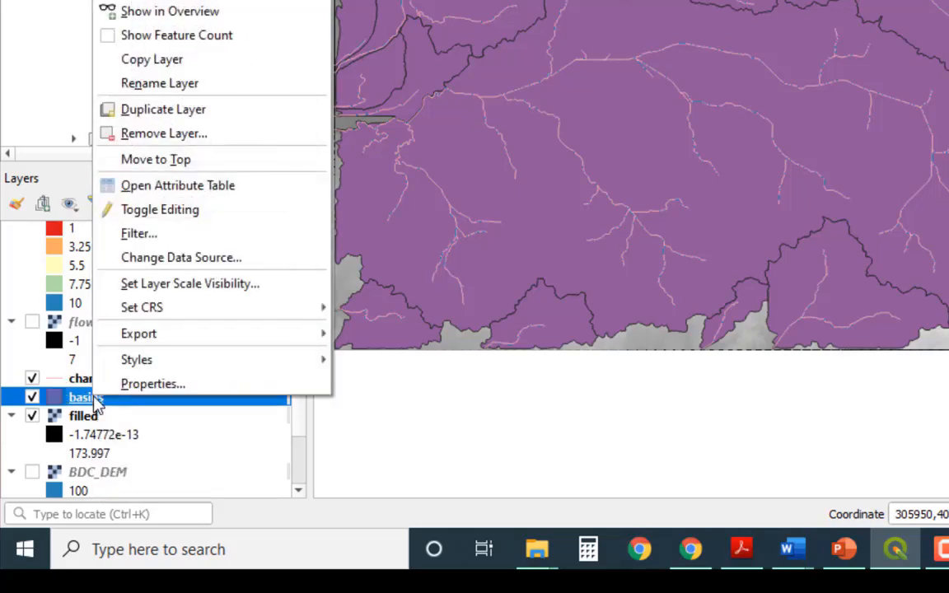
left_click(140, 390)
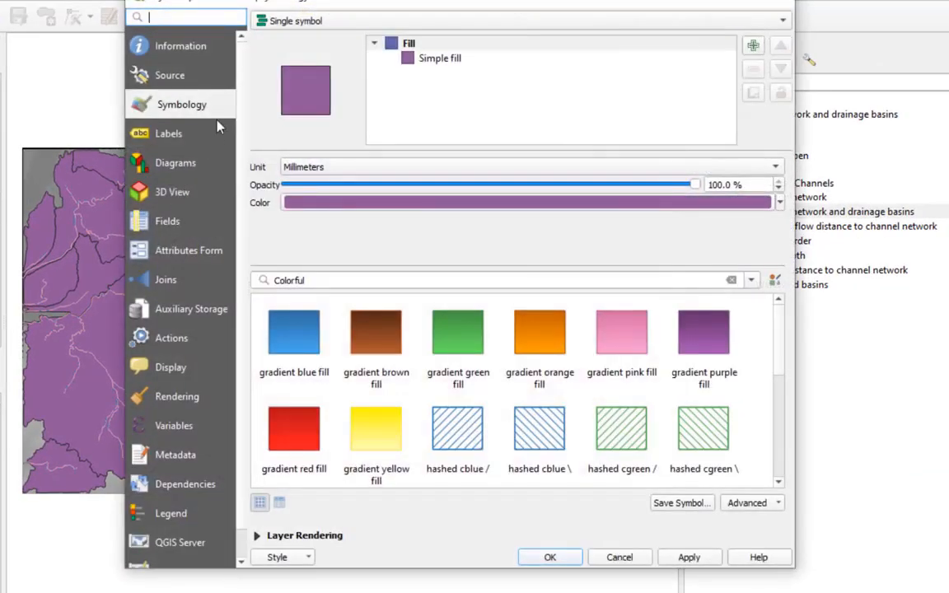
left_click(336, 21)
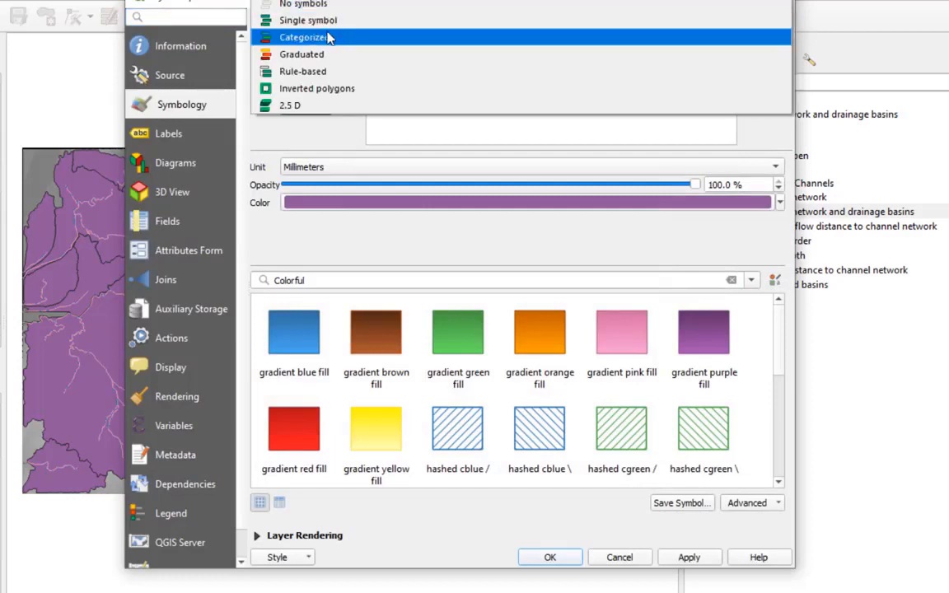
left_click(329, 37)
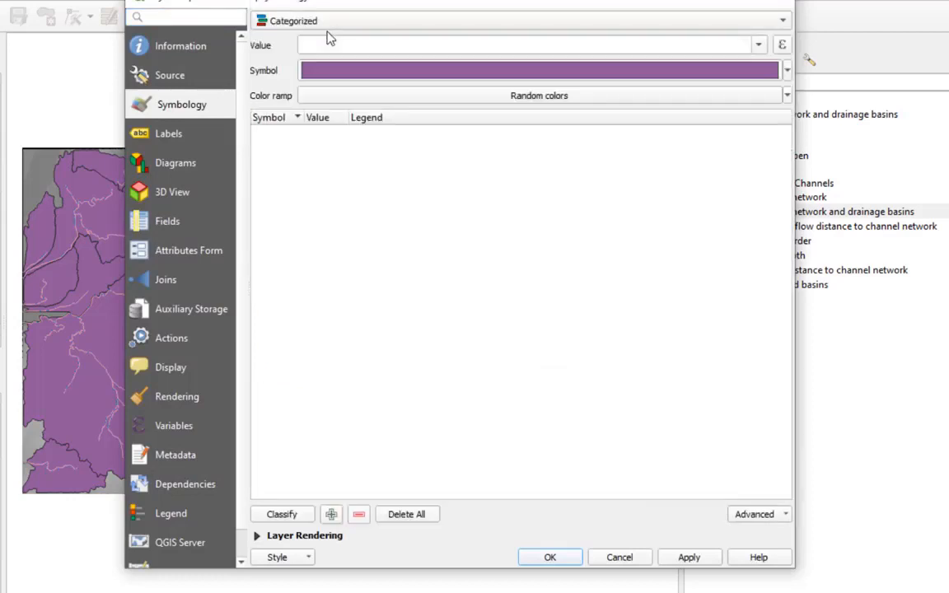
left_click(758, 47)
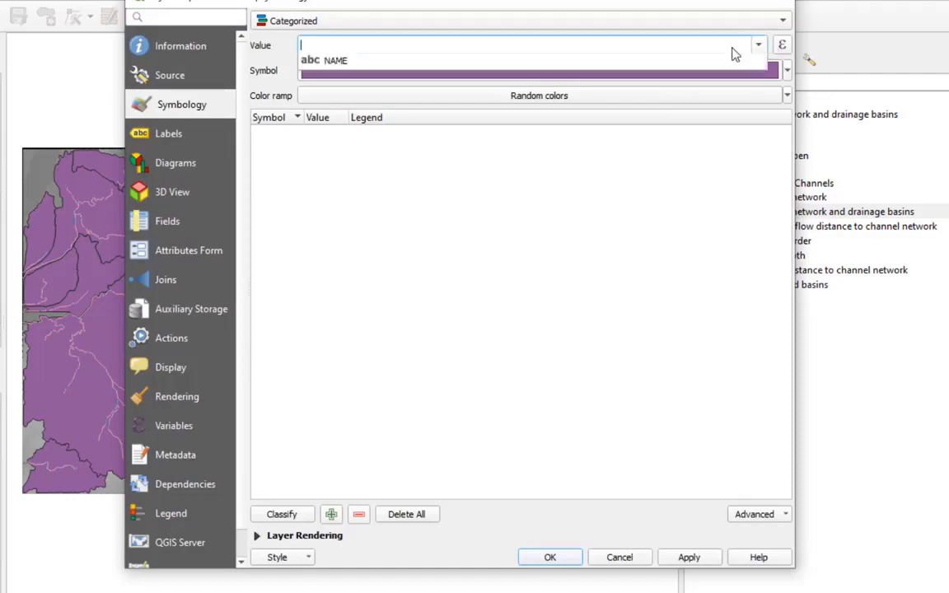
left_click(497, 63)
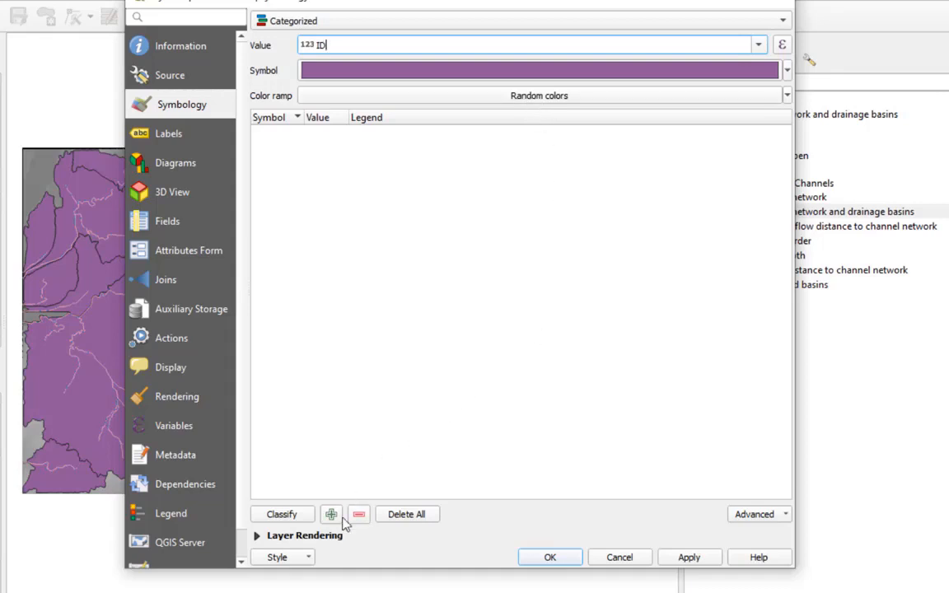
left_click(284, 515)
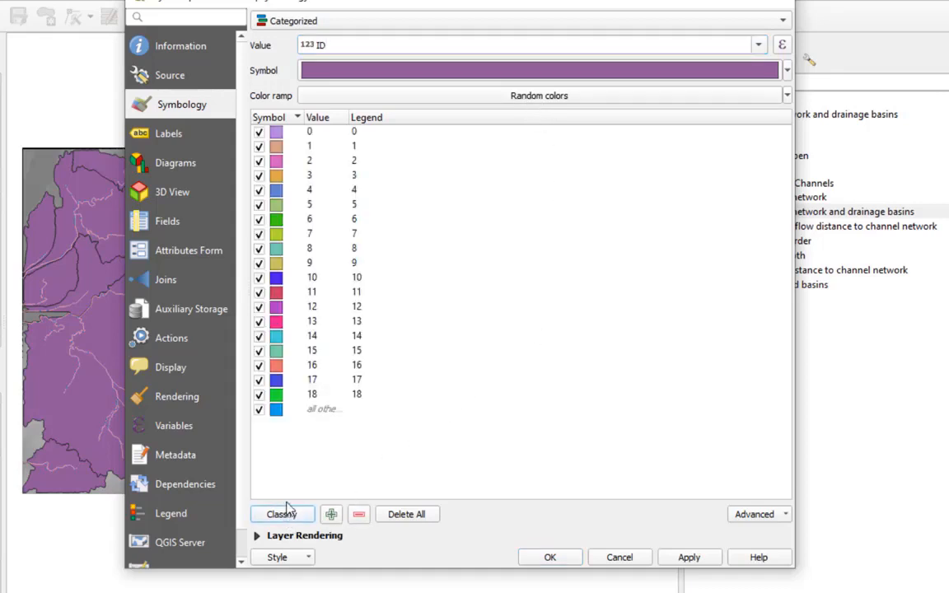
left_click(688, 558)
left_click(549, 558)
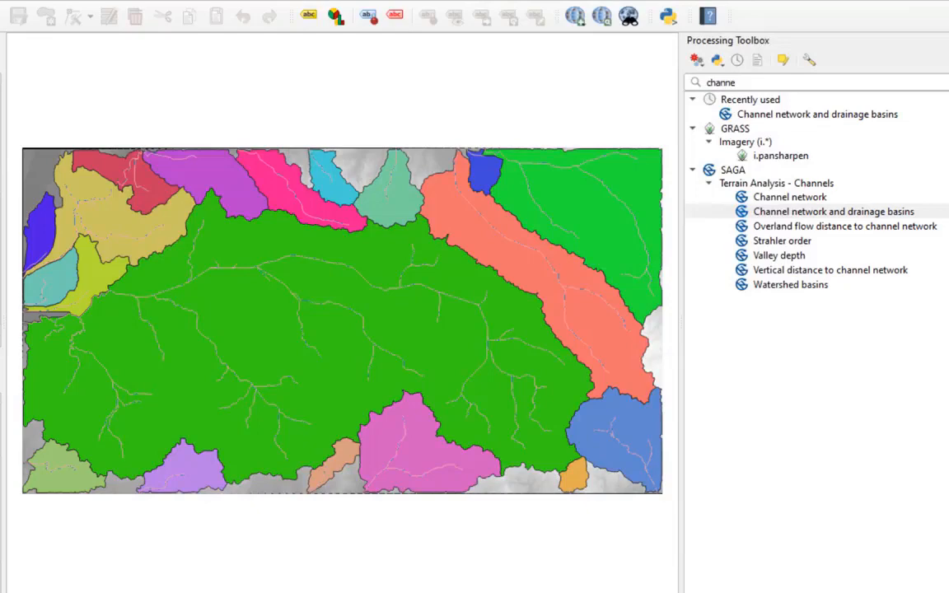
Style the channel layer's lines in near-black (#0b0708) with a width of 0.66 mm, and apply it
right_click(1, 172)
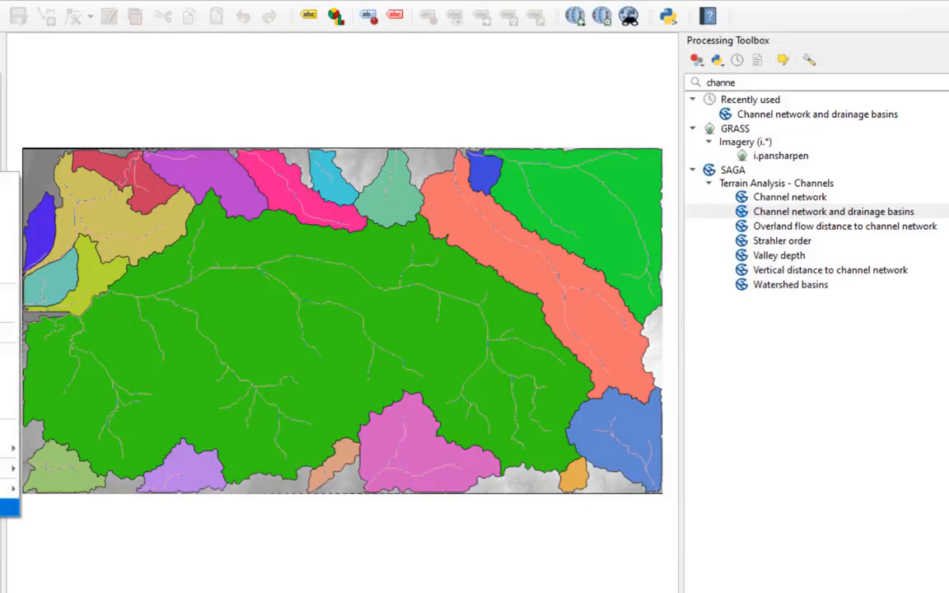
left_click(3, 508)
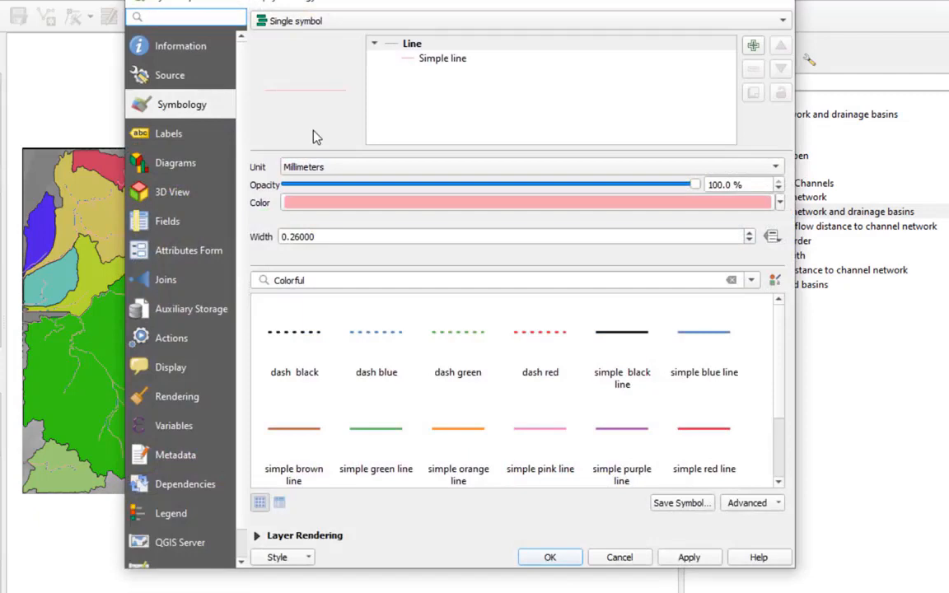
left_click(635, 208)
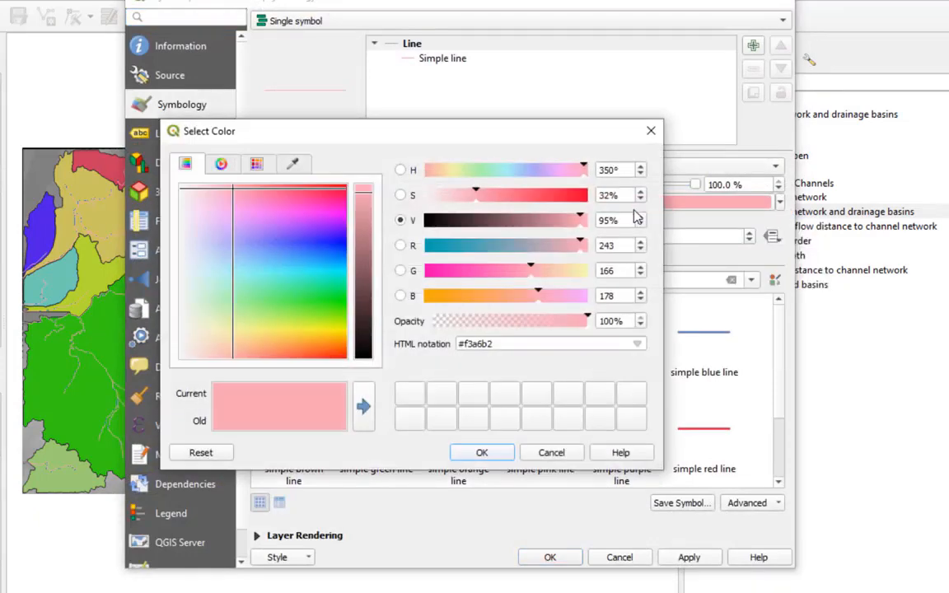
left_click(363, 354)
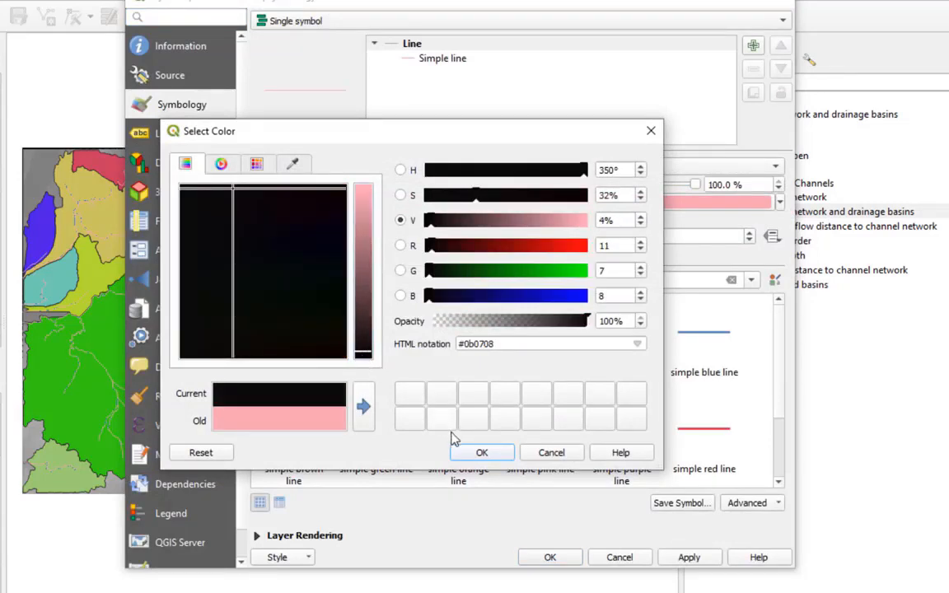
left_click(482, 453)
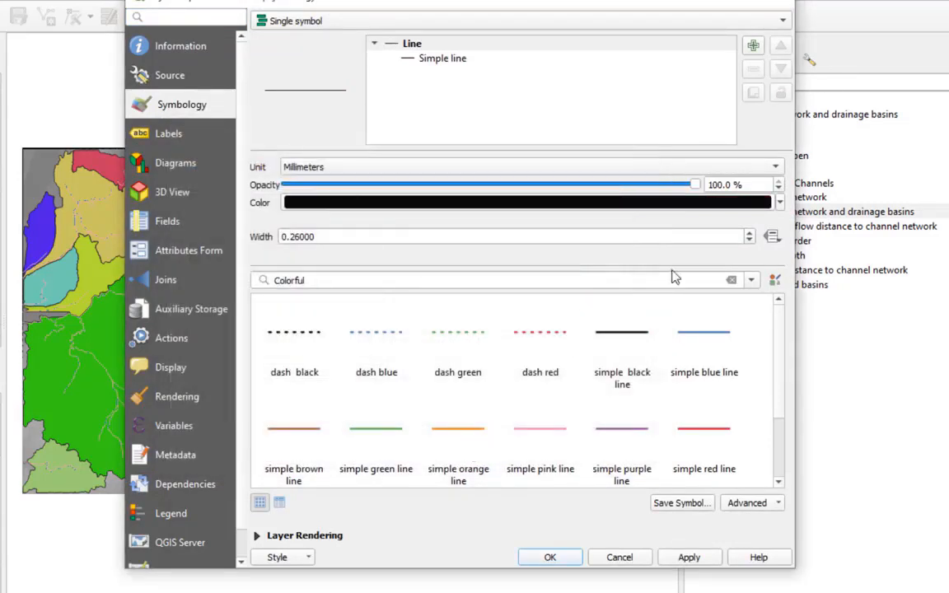
left_click(750, 233)
left_click(750, 233)
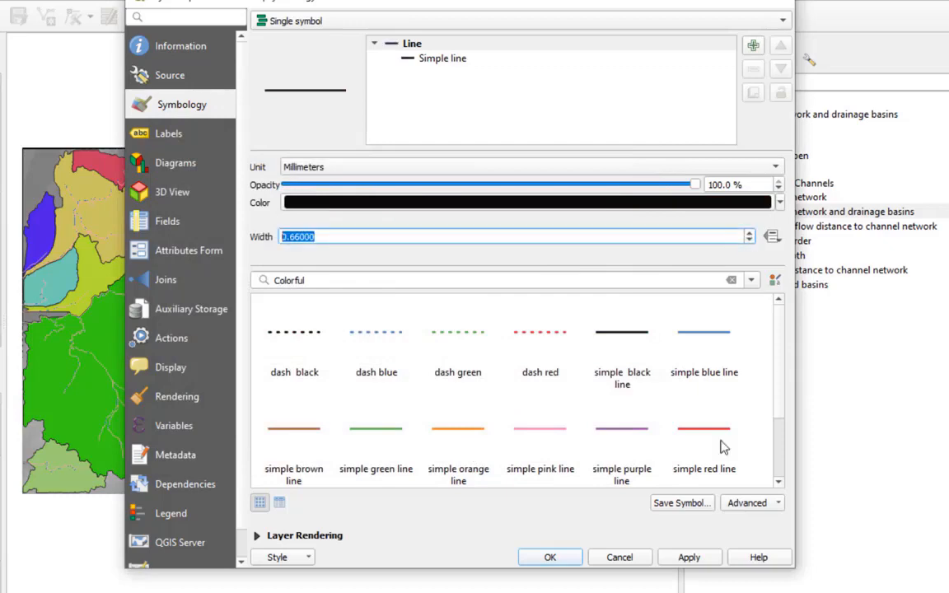
left_click(689, 556)
left_click(573, 558)
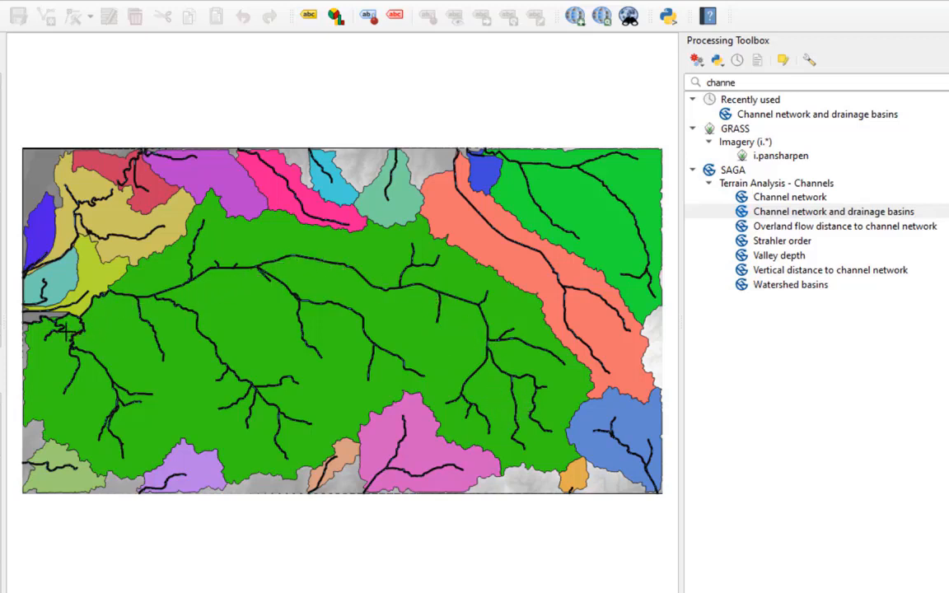
Examine the main channel of the large green basin, following it downstream to the western edge of the DEM
scroll(97, 304, "up", 5)
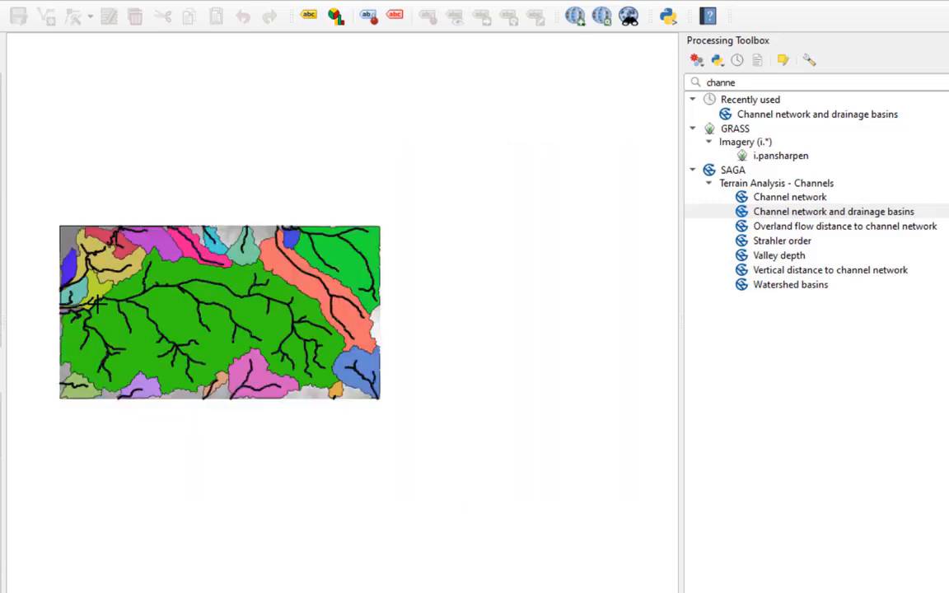
scroll(97, 304, "up", 2)
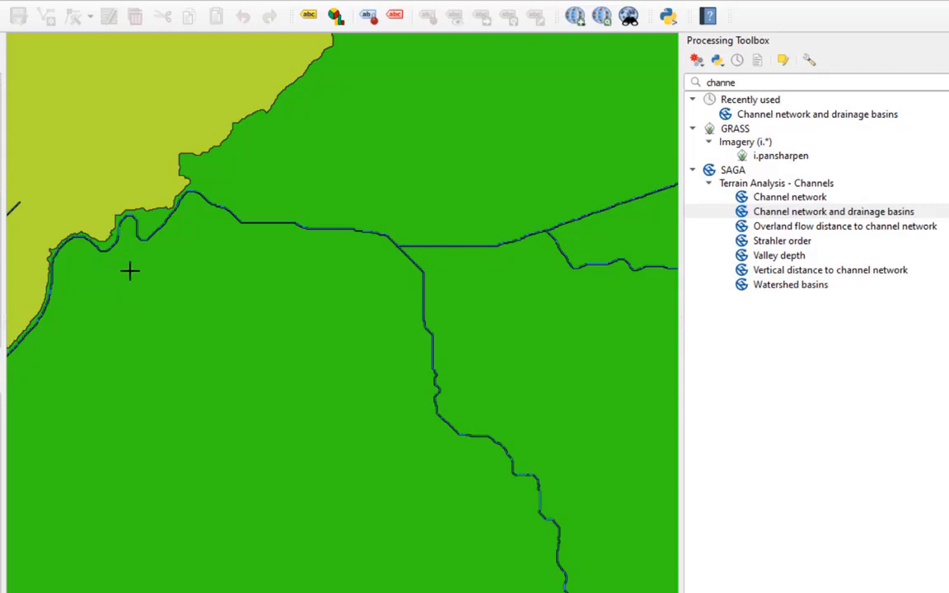
left_click(105, 280)
key("Left")
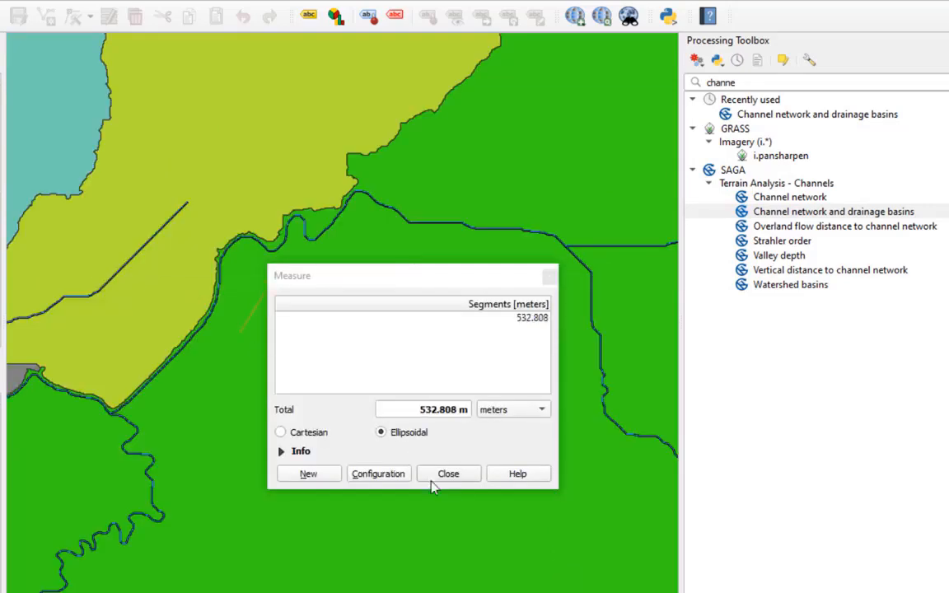
left_click(445, 480)
key("Left")
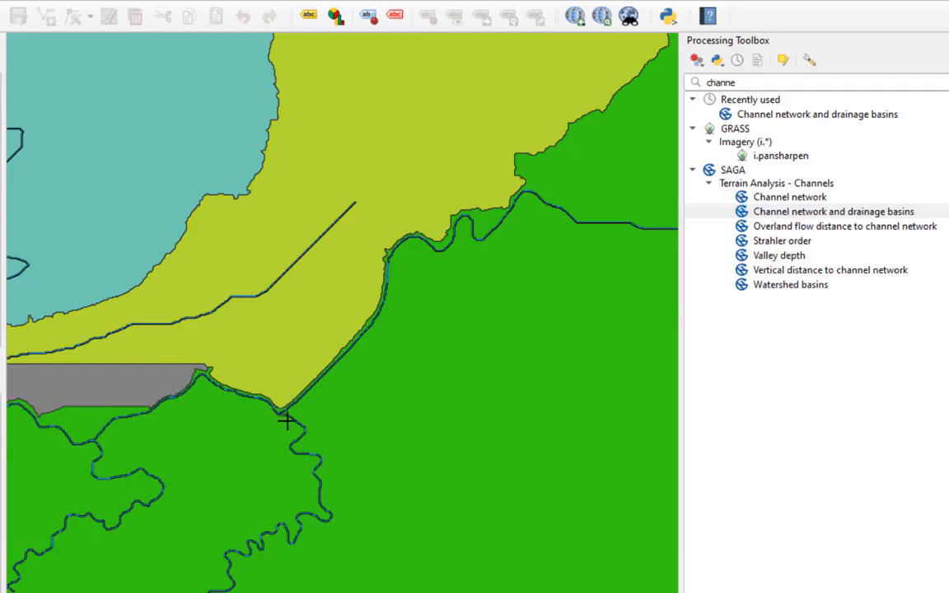
key("Down")
key("Down")
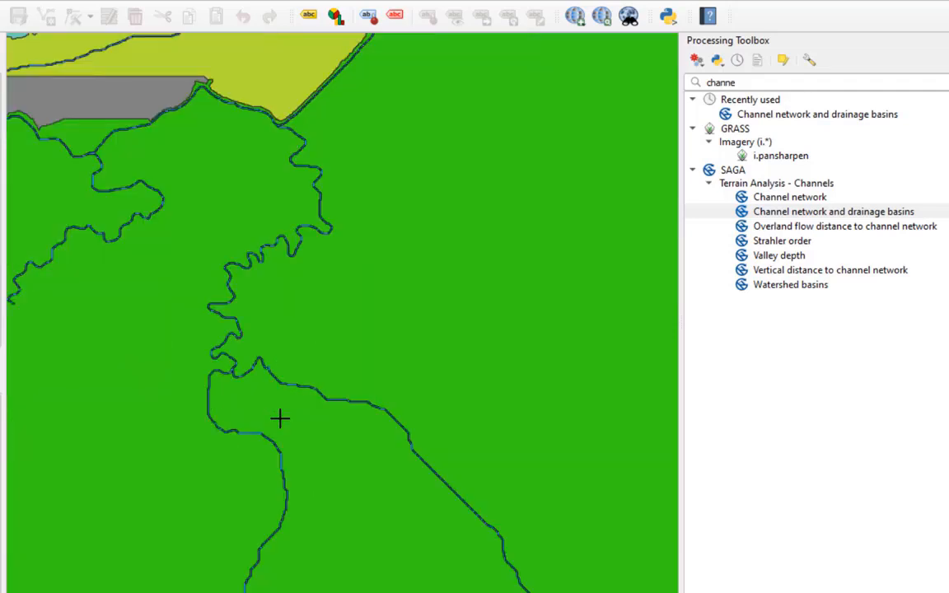
key("Left")
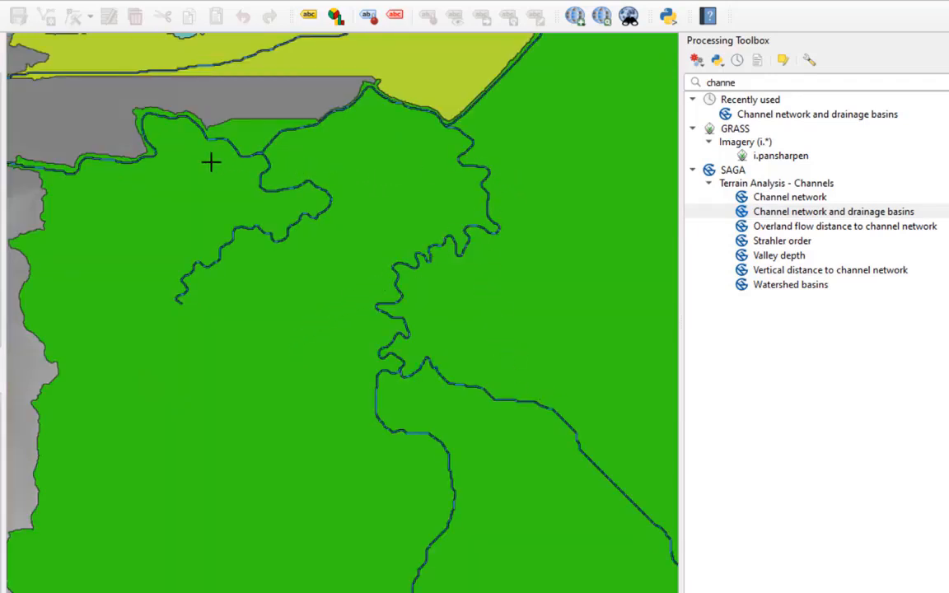
key("Left")
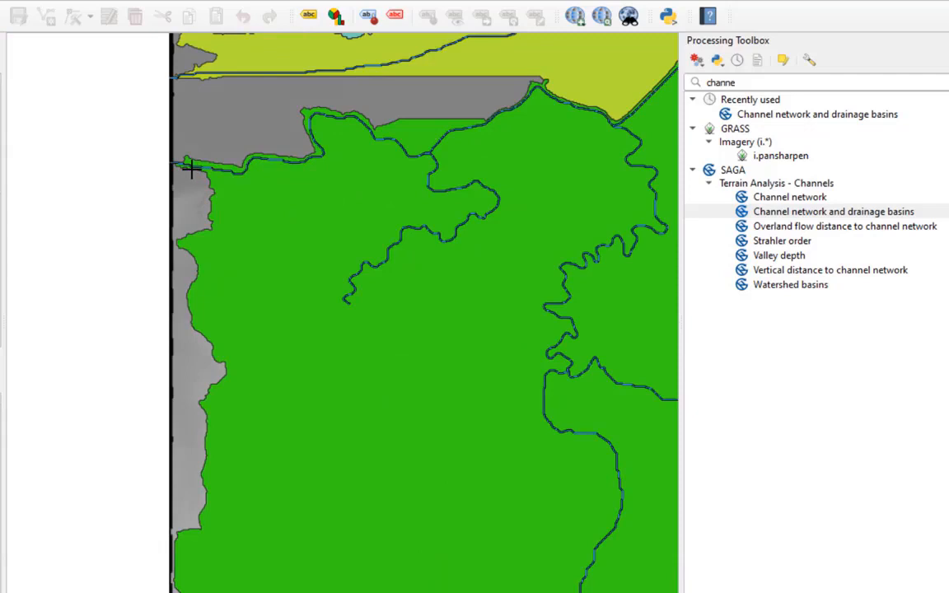
Inspect the junctions and tributaries near the large green basin's outlet again, and return to an overview of the basins
scroll(191, 169, "up", 4)
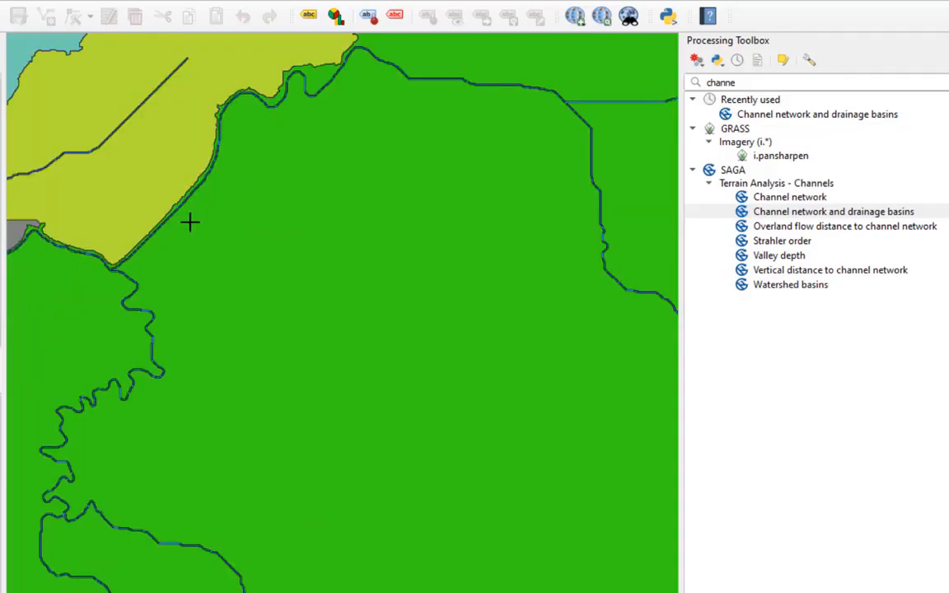
key("Up")
key("Right")
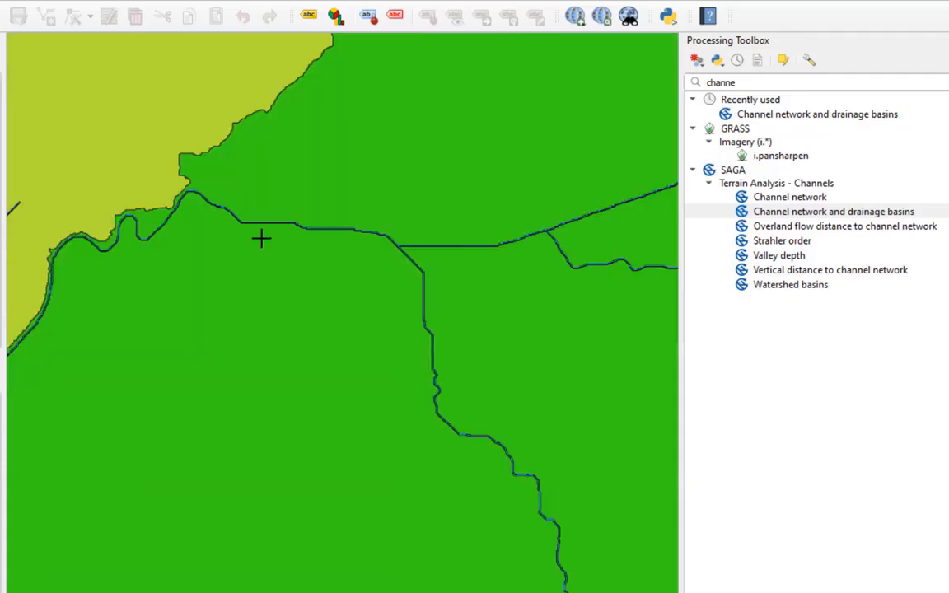
key("Left")
key("Down")
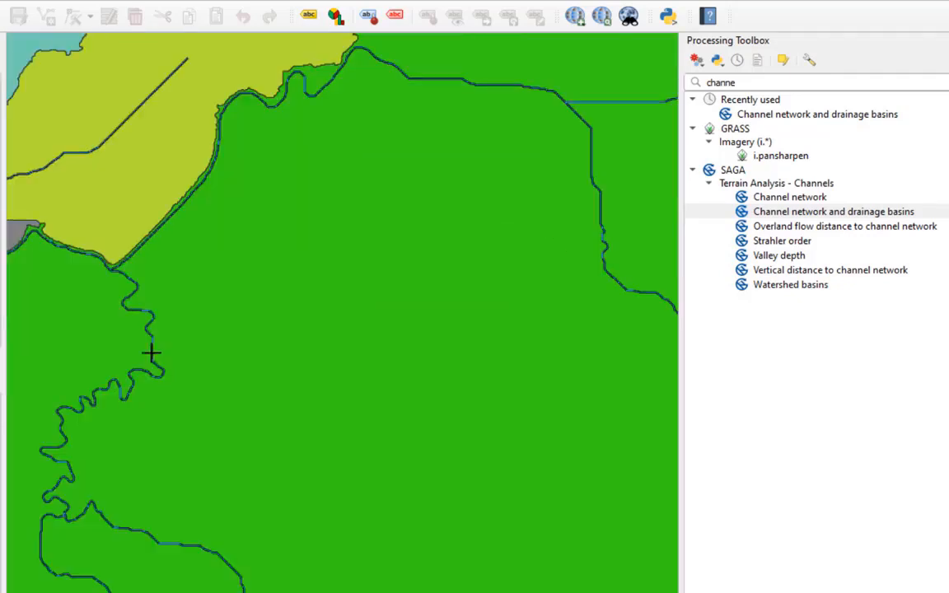
key("Left")
key("Left")
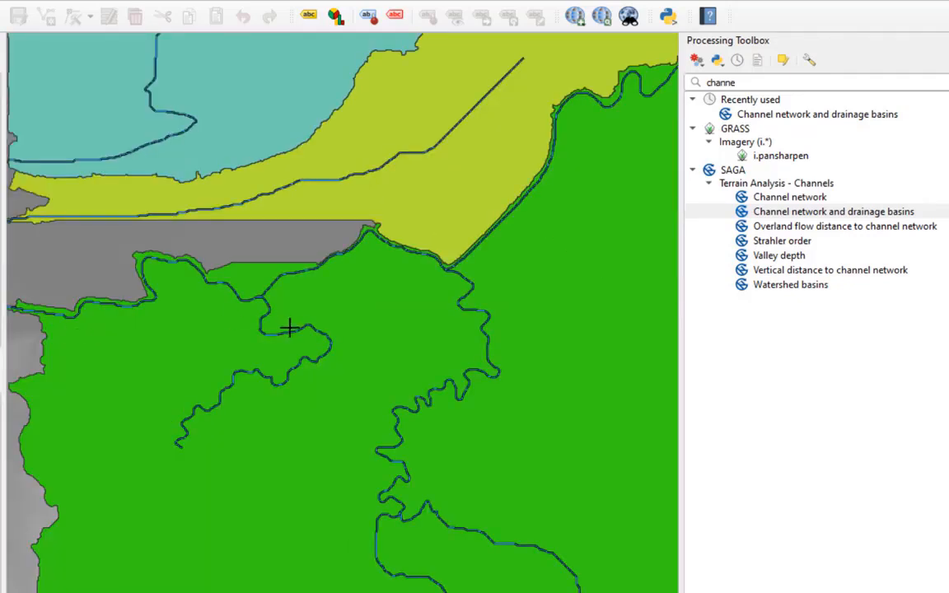
scroll(315, 351, "down", 1)
scroll(315, 351, "up", 3)
scroll(398, 365, "down", 6)
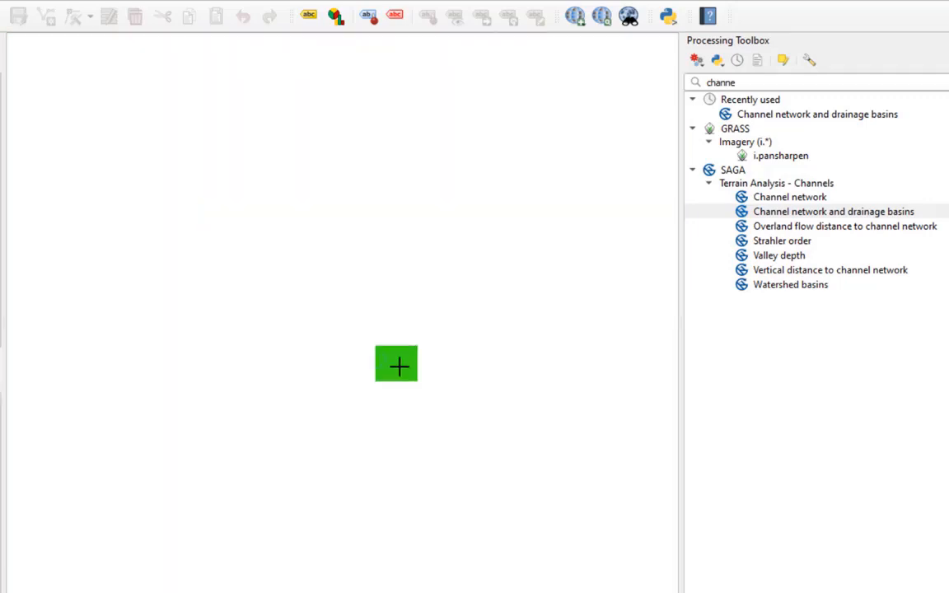
scroll(397, 364, "up", 1)
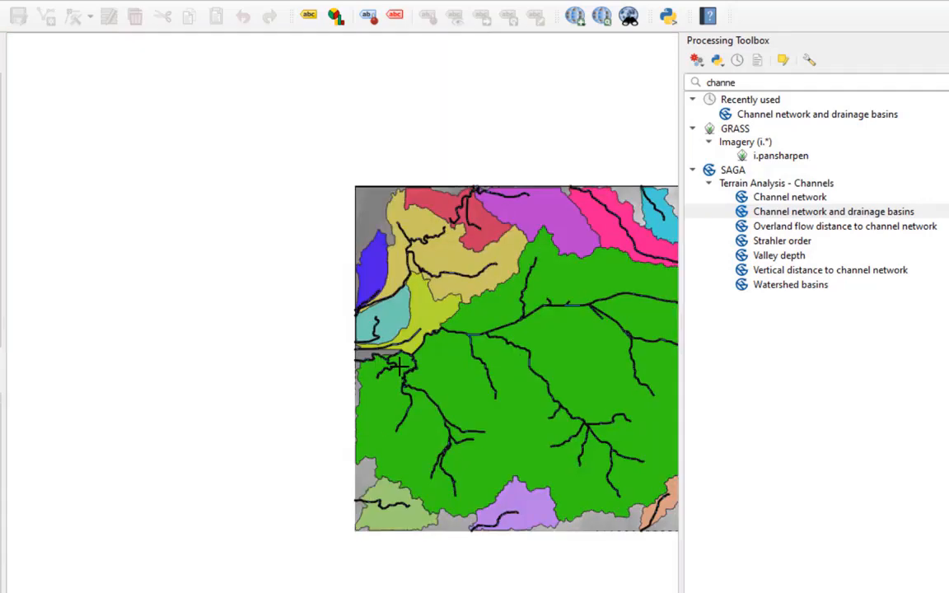
key("Left")
key("Right")
key("Right")
key("Right")
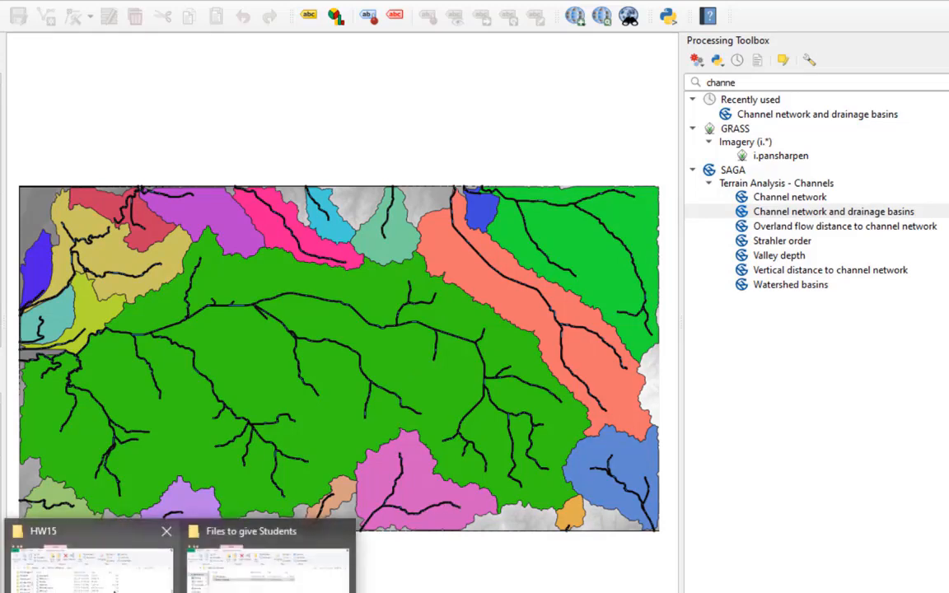
Switch to the HW15 folder in File Explorer and extract Jackson_Creek.zip into the default Jackson_Creek subfolder
left_click(136, 536)
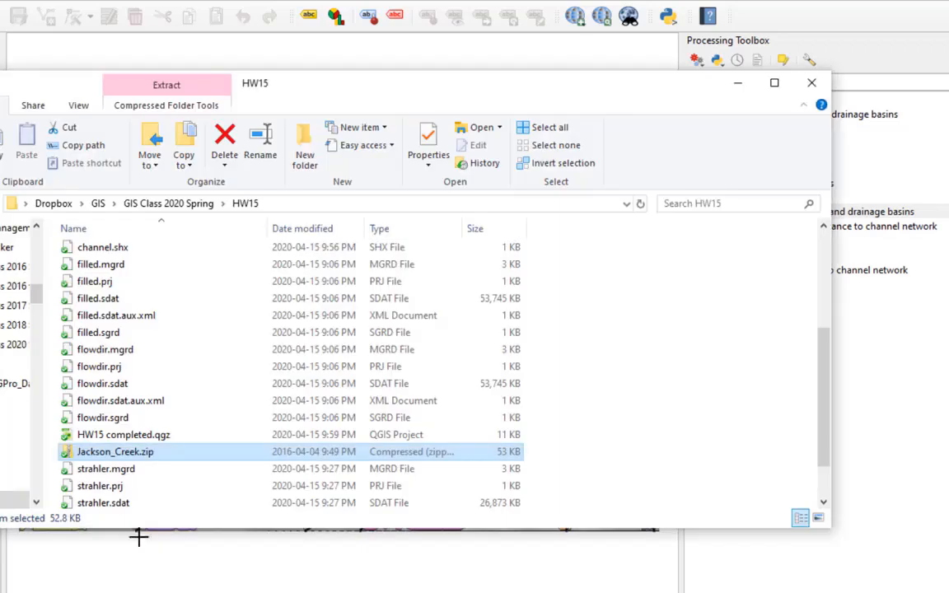
double_click(127, 455)
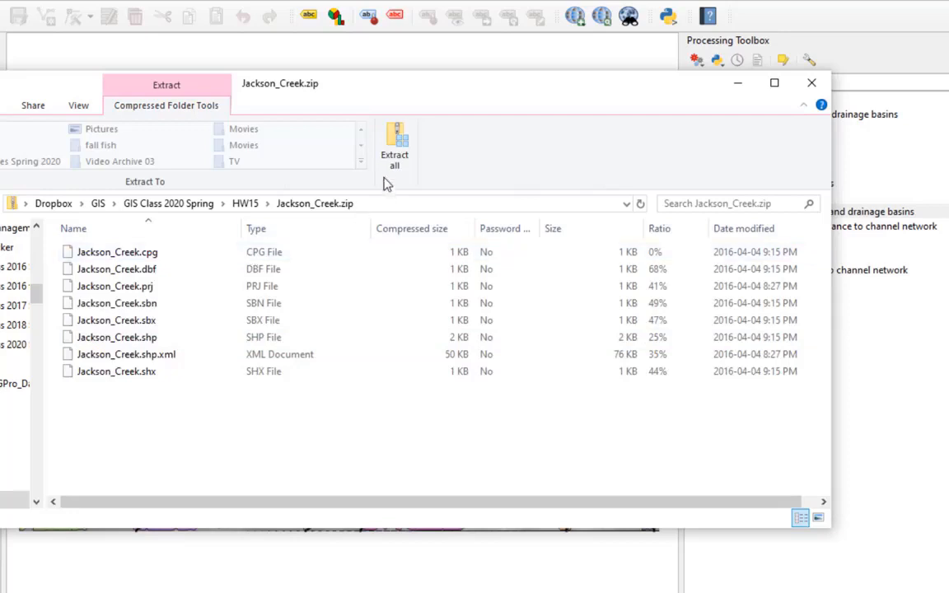
left_click(393, 150)
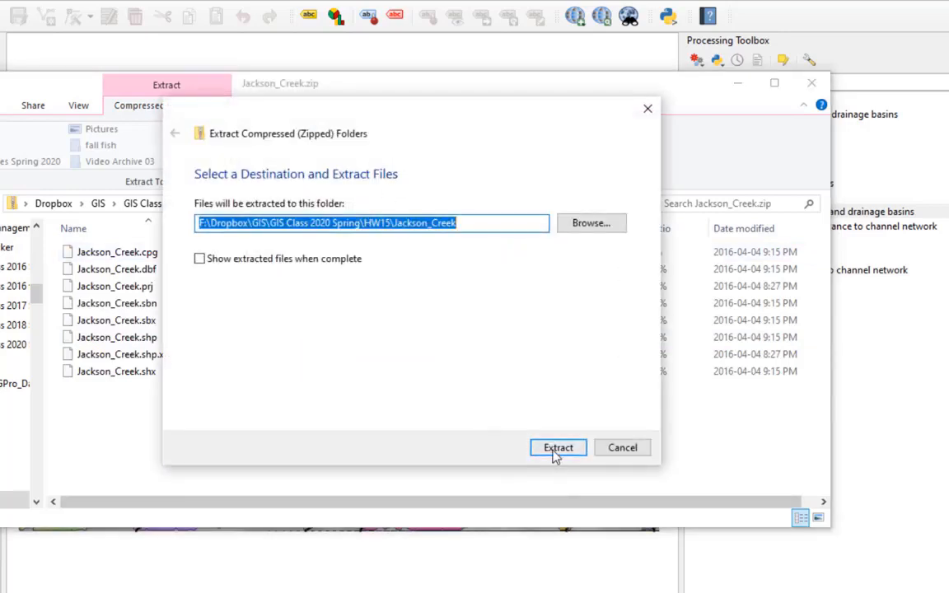
left_click(555, 453)
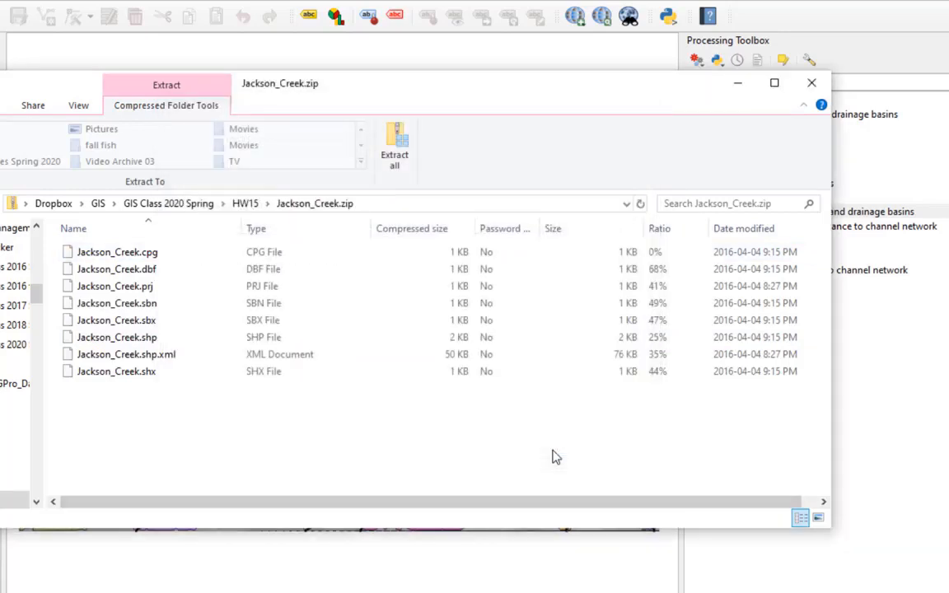
Return to the HW15 folder and open the extracted Jackson_Creek folder to check its shapefile components
key("alt+Left")
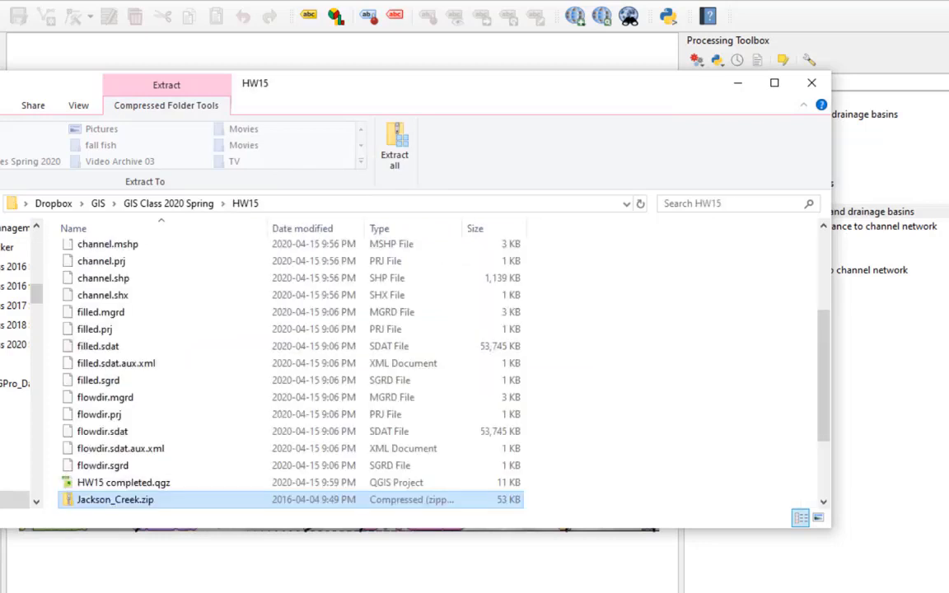
scroll(160, 400, "down", 1)
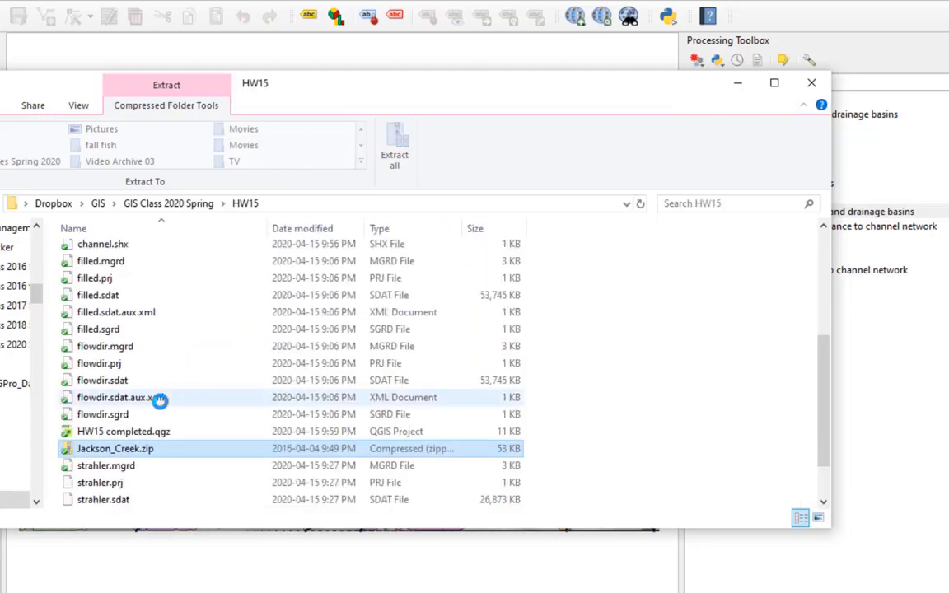
scroll(160, 399, "up", 4)
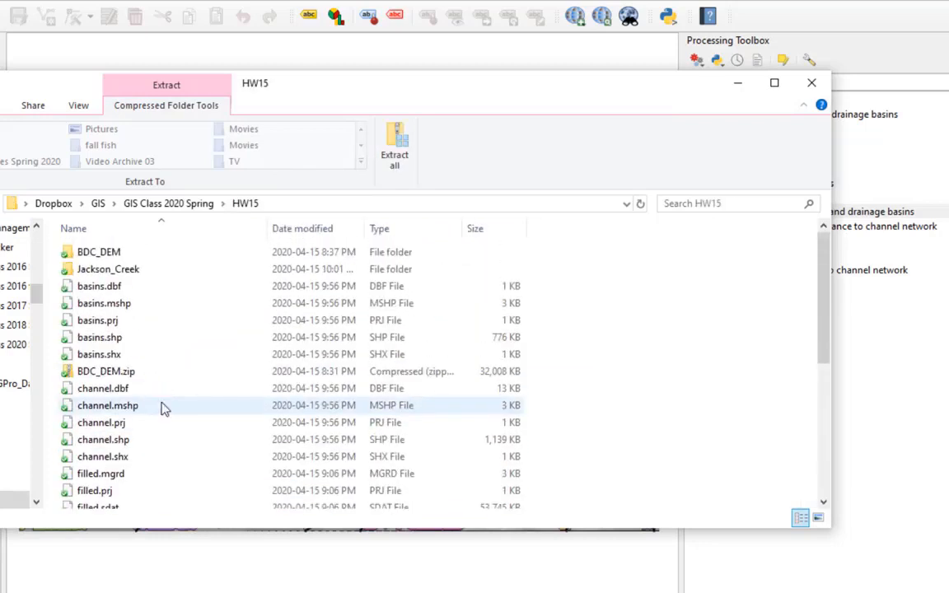
left_click(119, 278)
double_click(119, 278)
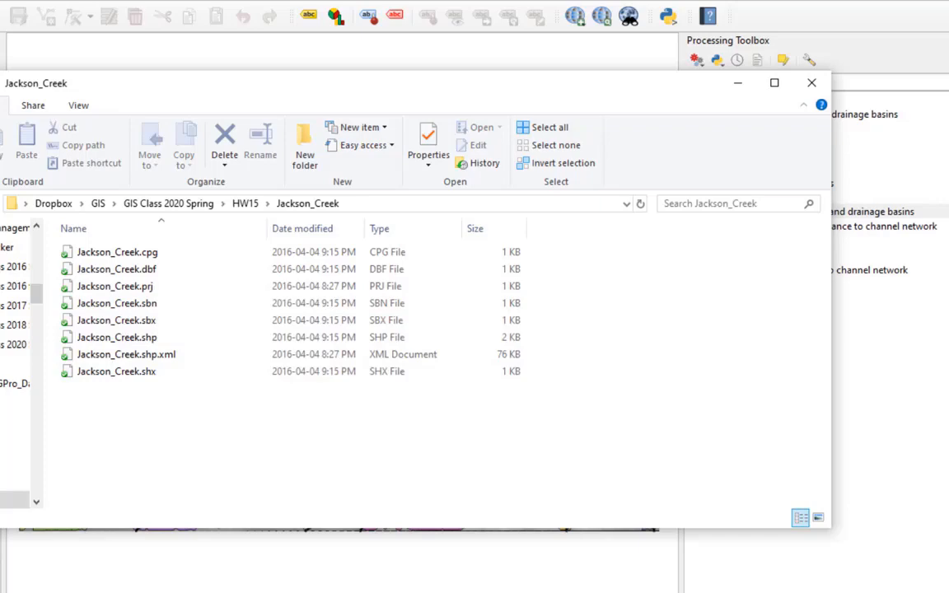
Switch back to QGIS and add Jackson_Creek.shp from the HW15 Jackson_Creek folder to the map
key("alt+Tab")
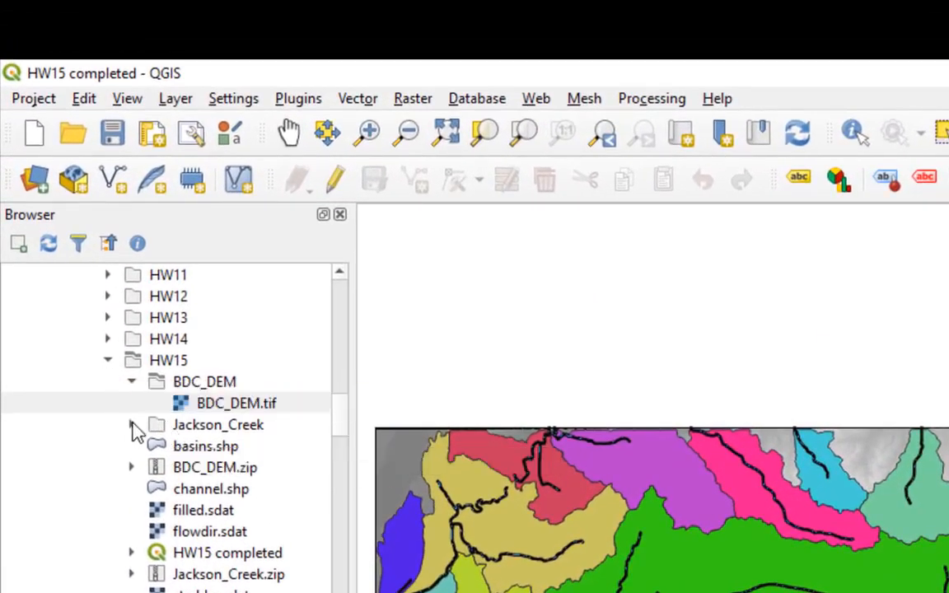
left_click(131, 425)
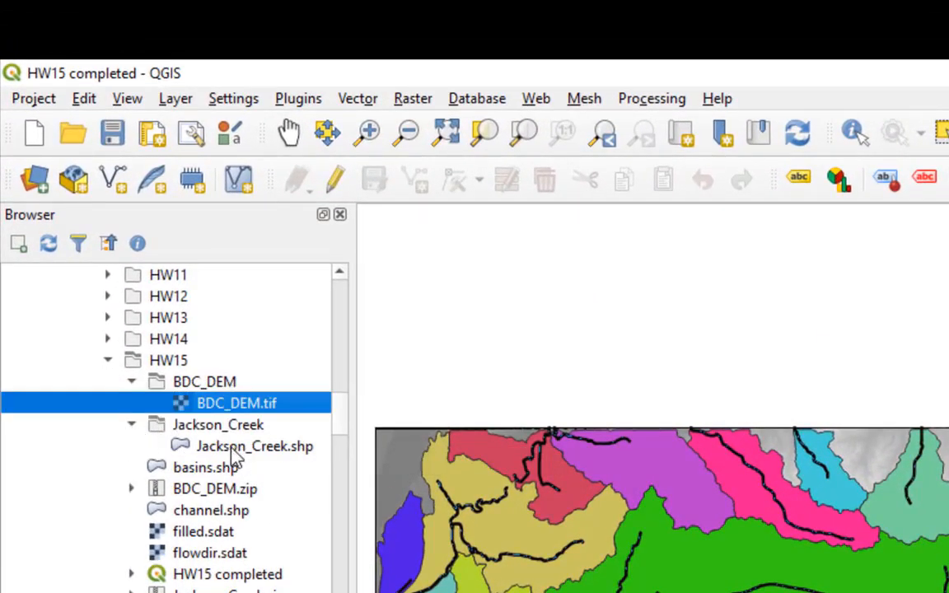
left_click_drag(233, 449, 691, 577)
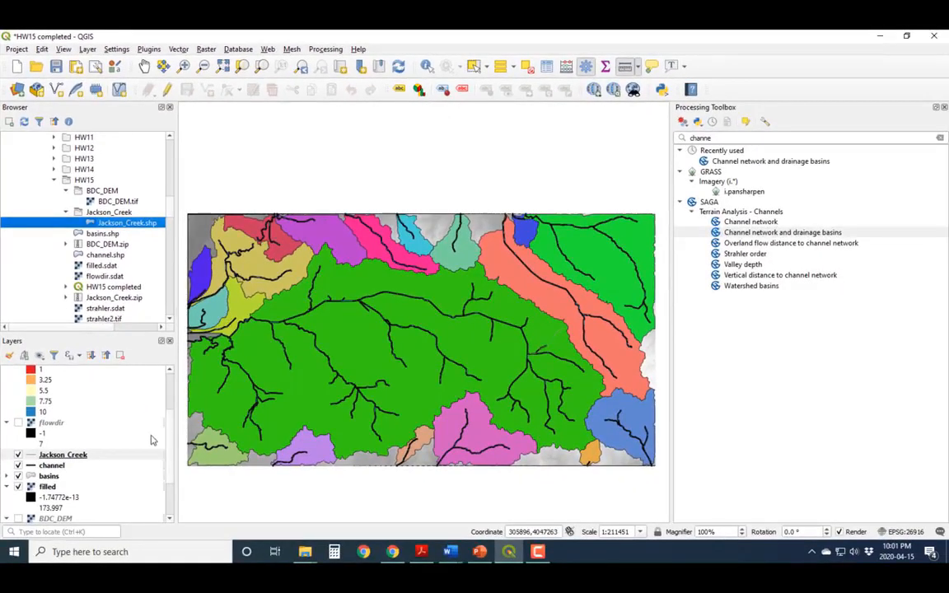
Hide the strahler2 layer and collapse its legend
left_click_drag(170, 445, 176, 402)
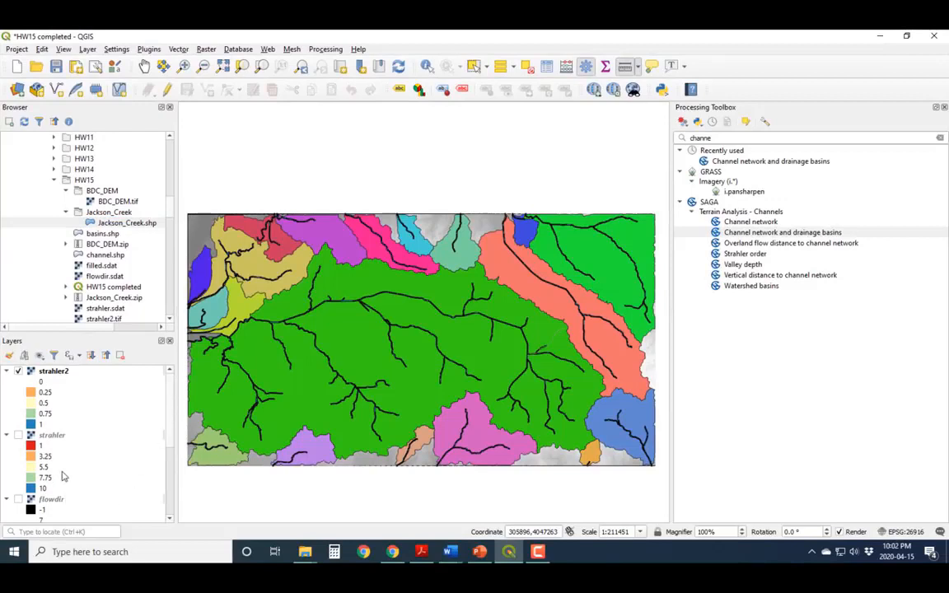
left_click(19, 372)
left_click(6, 372)
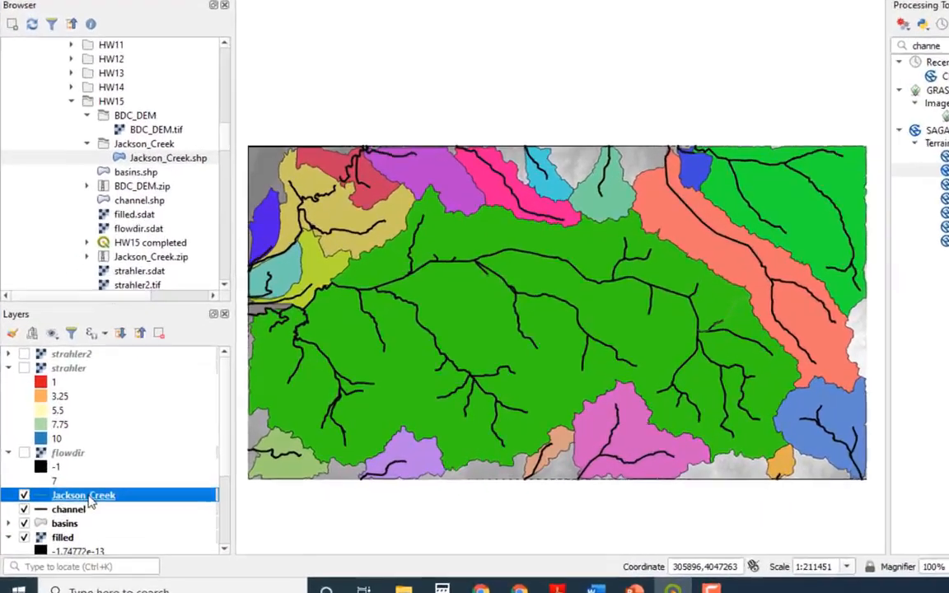
Change the Jackson_Creek layer's line color to the recent red #d7191c in its symbology
right_click(69, 481)
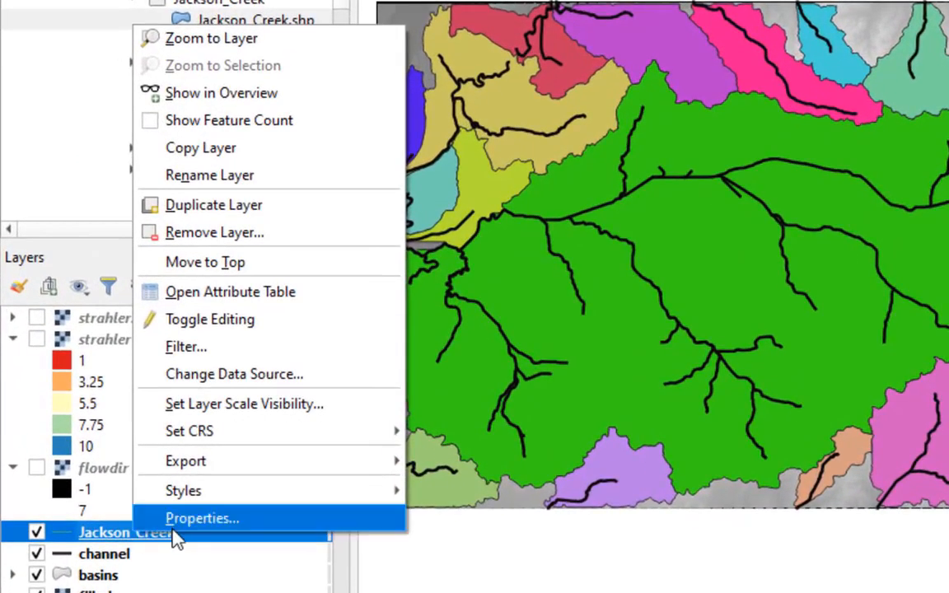
left_click(180, 519)
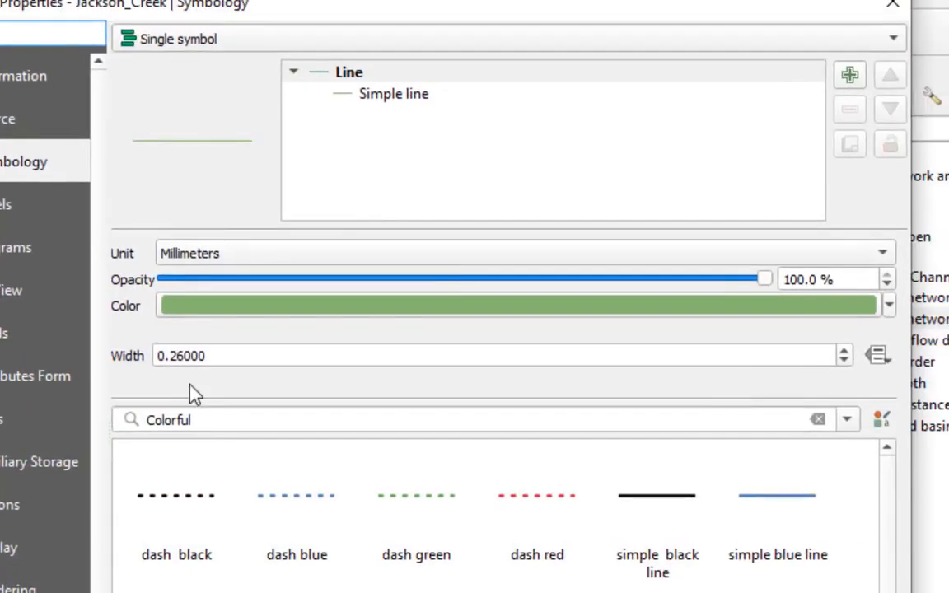
left_click(239, 308)
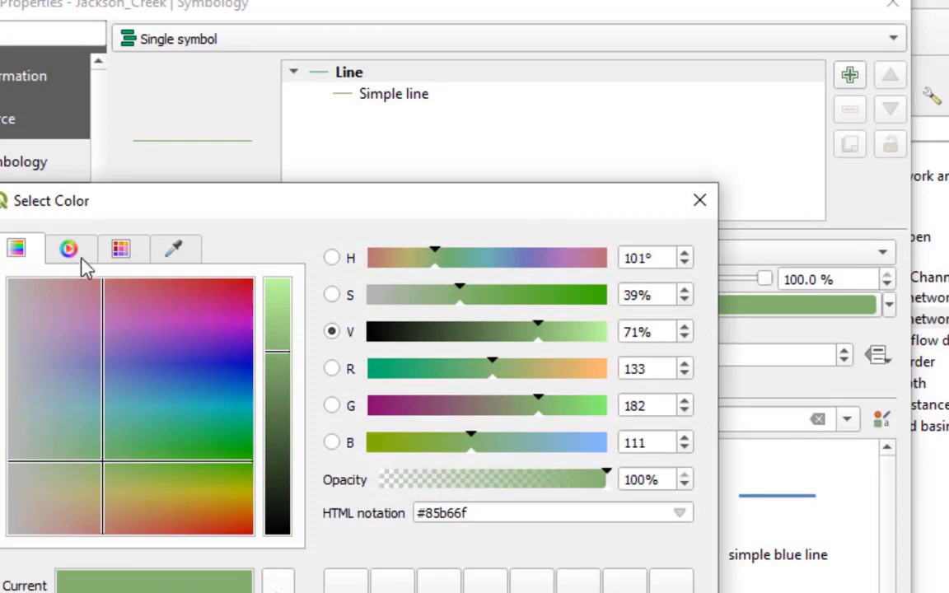
left_click(120, 250)
left_click(33, 380)
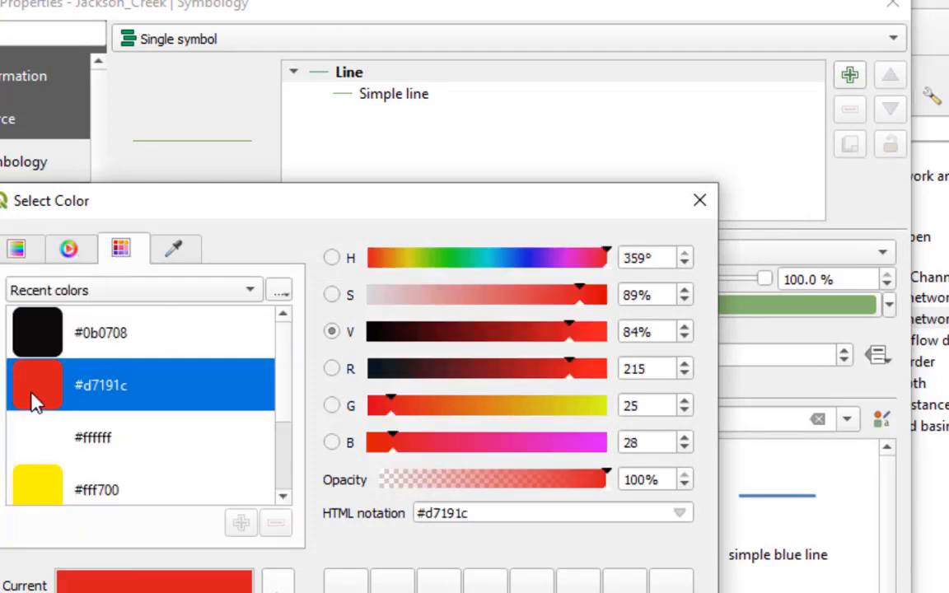
left_click(465, 592)
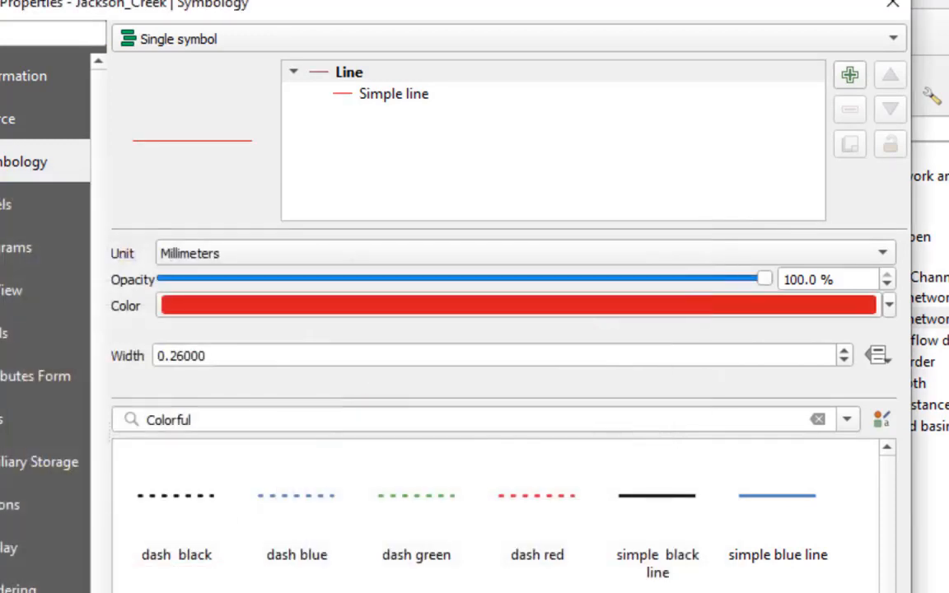
Set the Jackson_Creek line width to 1.06 millimeters and confirm the layer properties
left_click(845, 349)
left_click(844, 349)
left_click(844, 349)
left_click(845, 349)
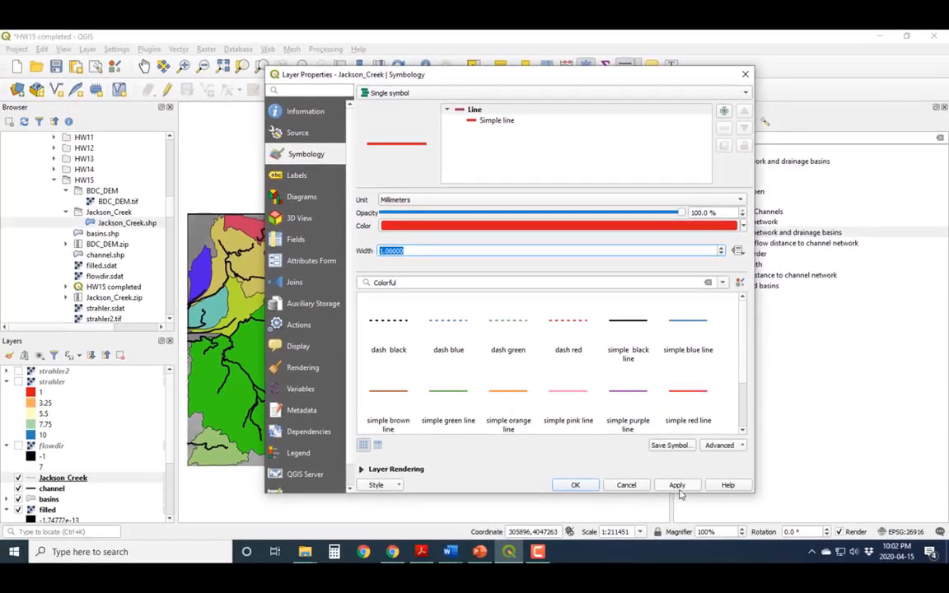
left_click(581, 577)
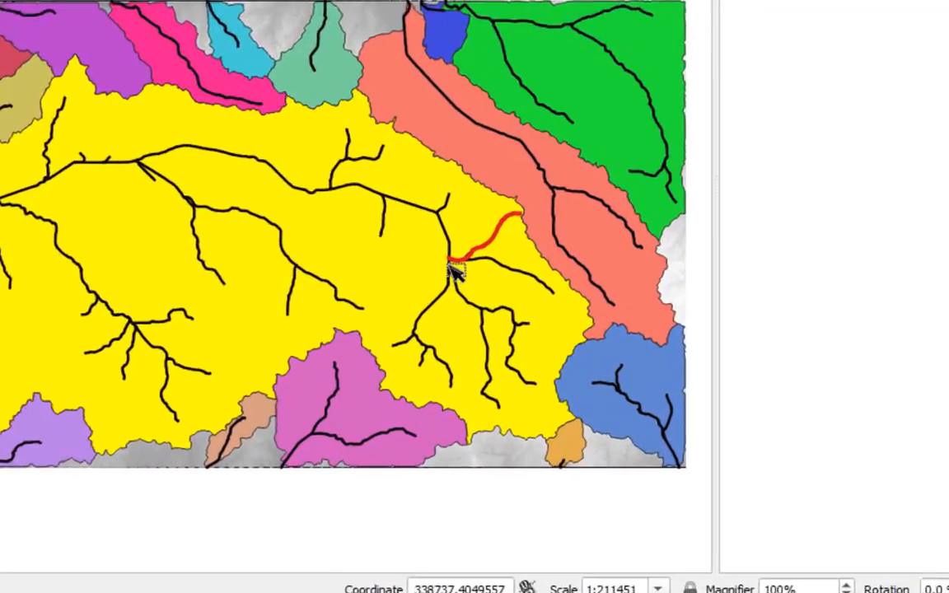
Examine closely where the downstream end of the red Jackson Creek line meets the main channel within the selected basin
scroll(453, 256, "down", 1)
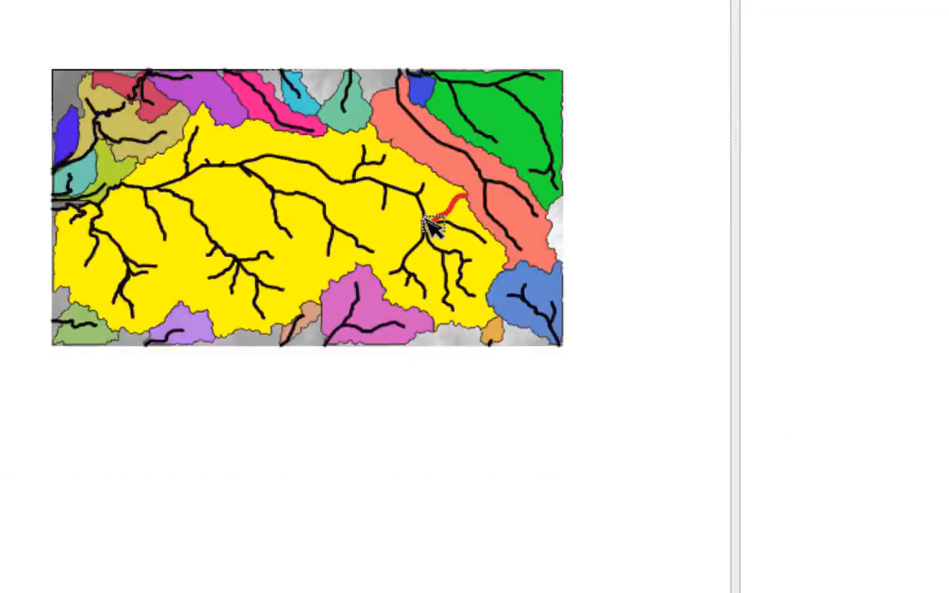
scroll(430, 231, "up", 3)
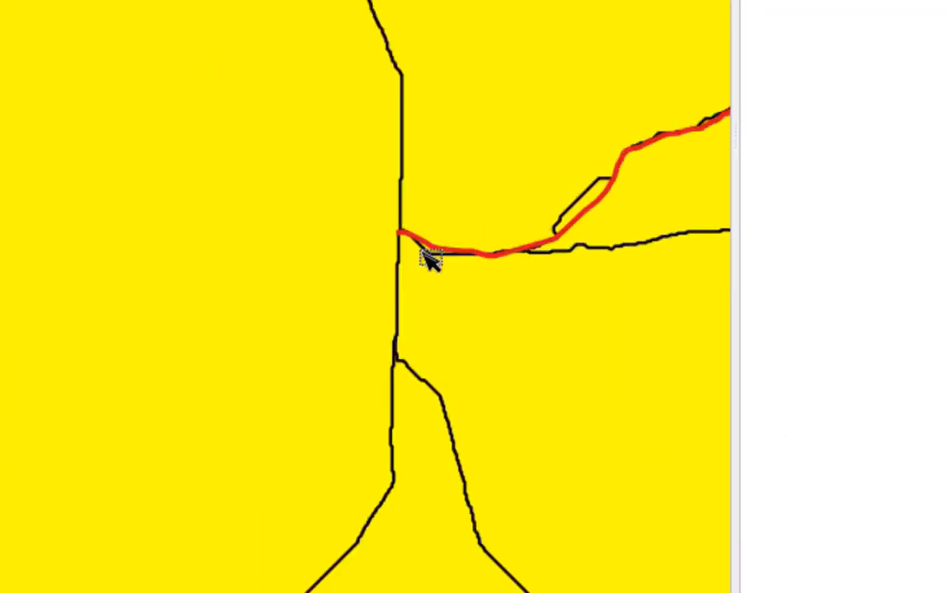
scroll(421, 250, "up", 2)
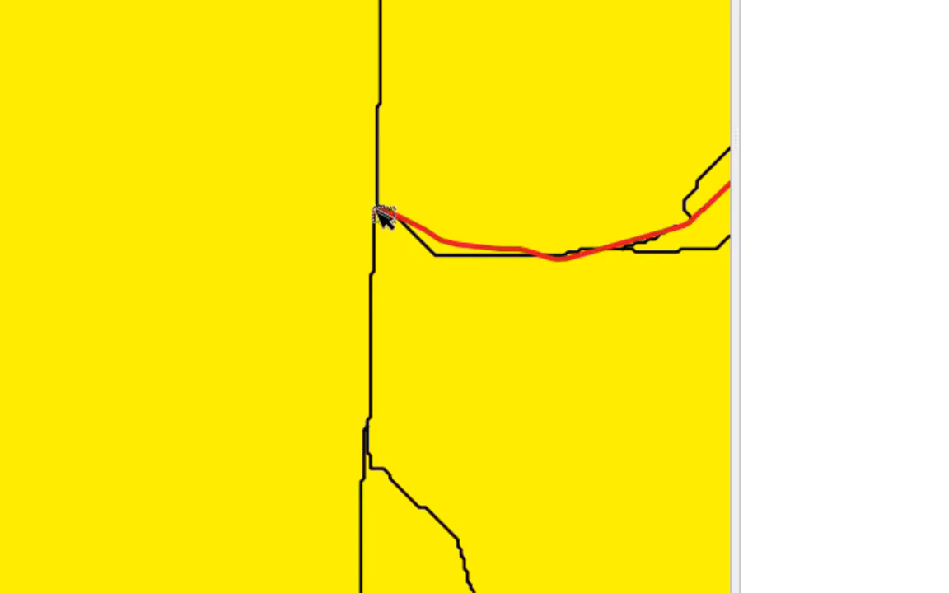
scroll(384, 224, "up", 3)
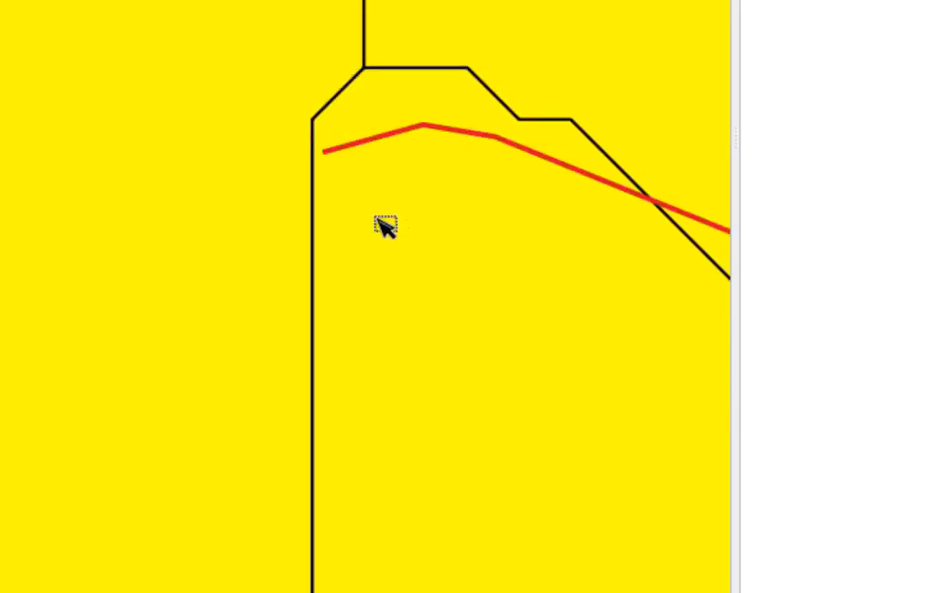
scroll(396, 209, "down", 2)
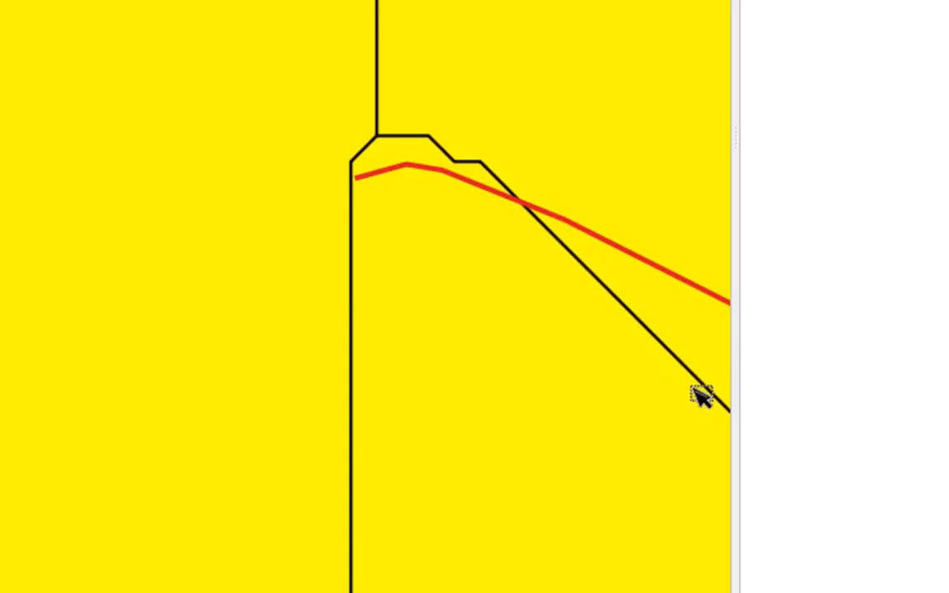
scroll(586, 304, "down", 1)
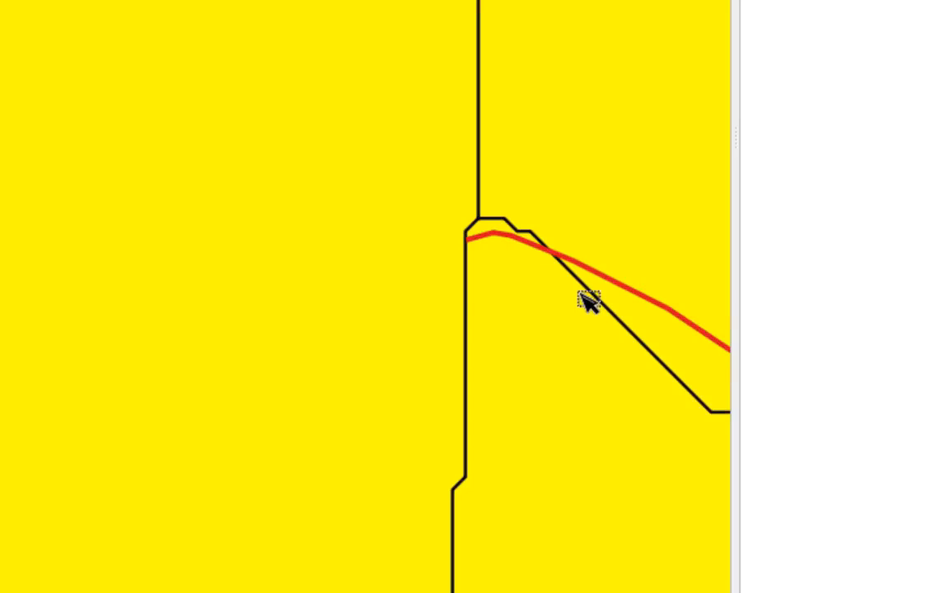
scroll(584, 309, "right", 3)
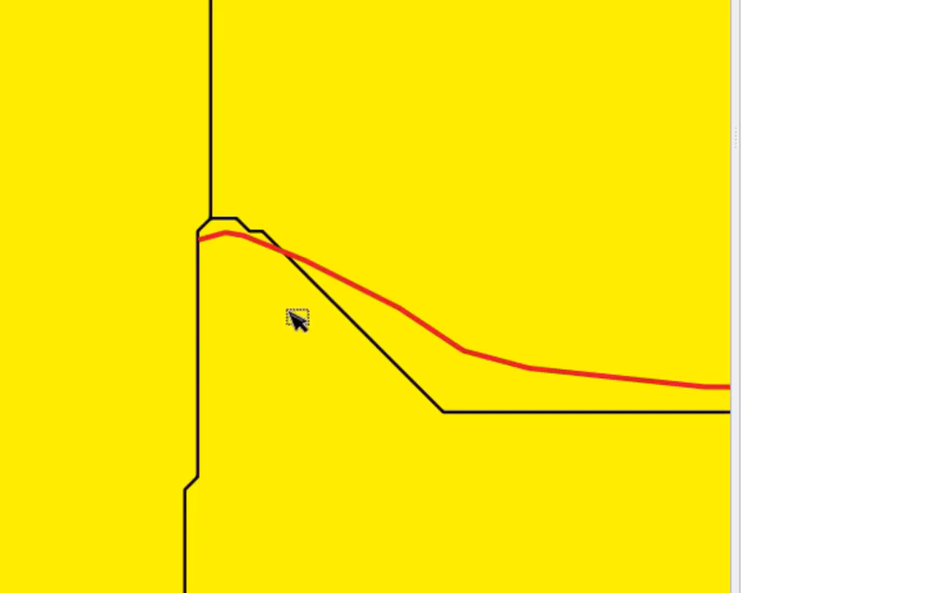
mouse_move(217, 216)
left_mouse_down()
mouse_move(214, 201)
mouse_move(200, 222)
left_mouse_up()
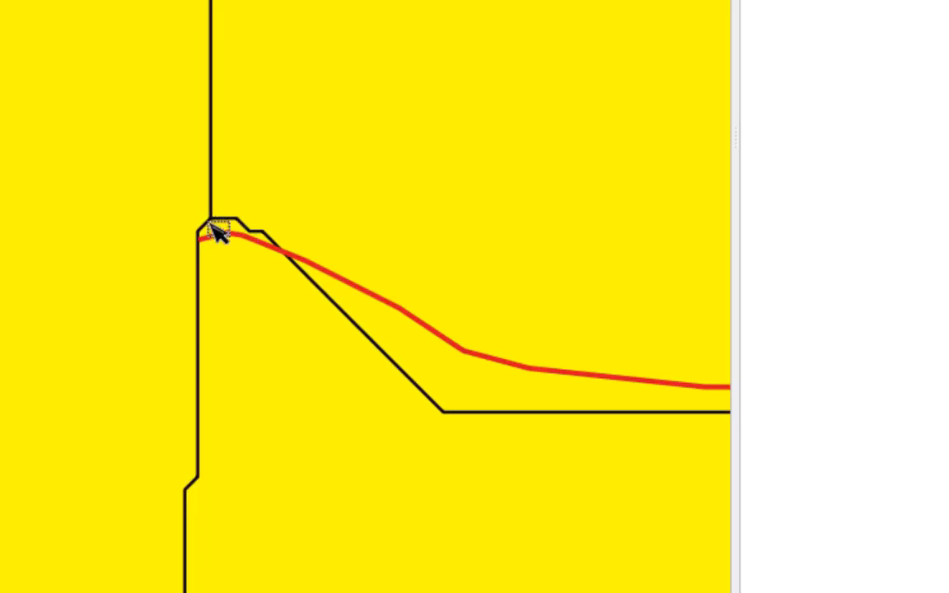
scroll(212, 224, "up", 2)
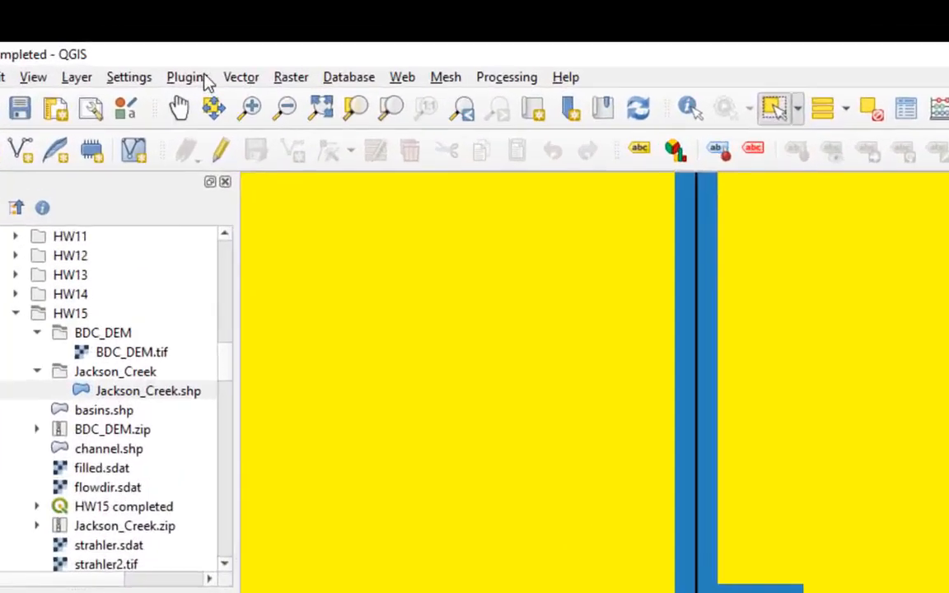
Find the Coordinate Capture plugin by searching for "coor" in the plugin manager, enable it, and close the manager
left_click(149, 51)
left_click(231, 121)
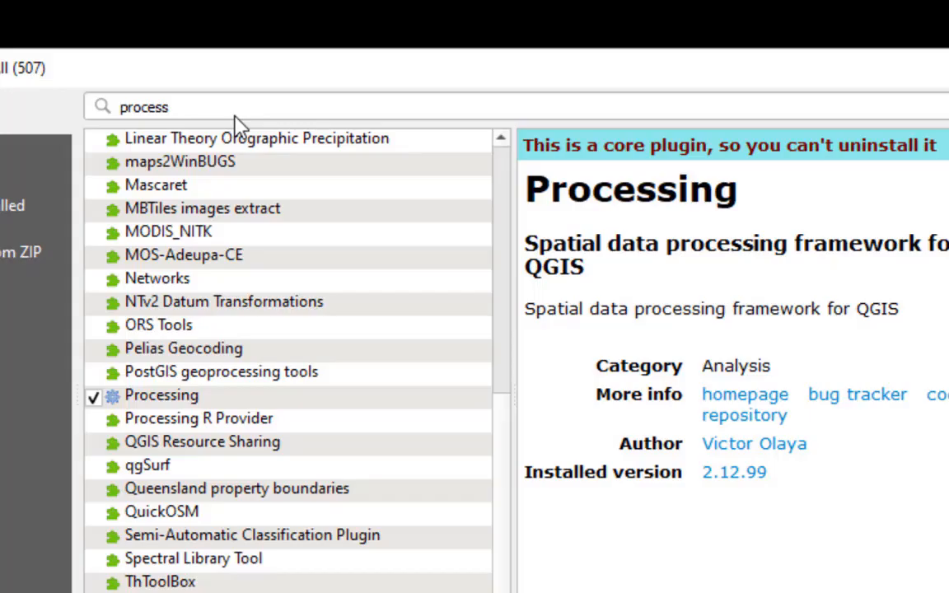
left_click_drag(170, 107, 96, 97)
type("coor")
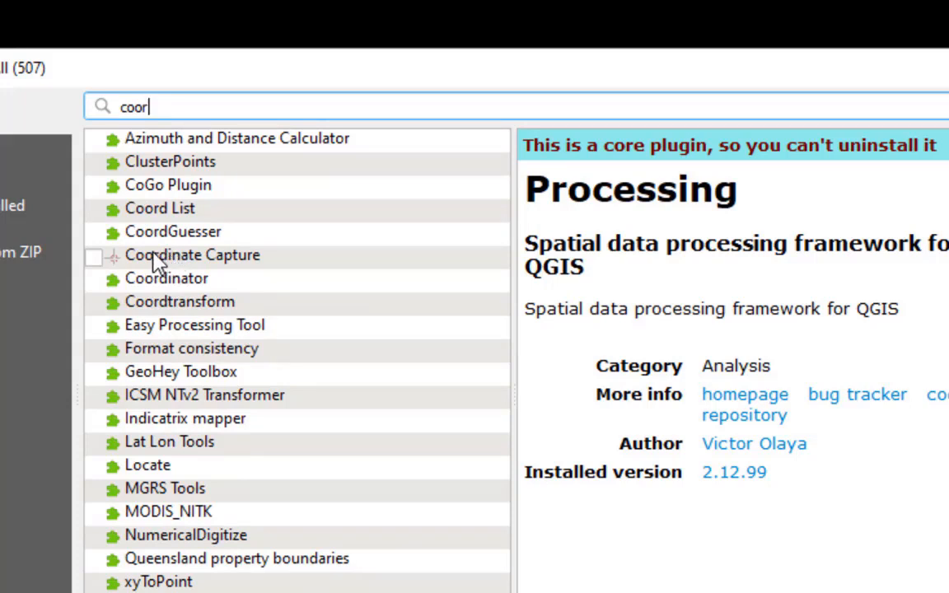
left_click(94, 258)
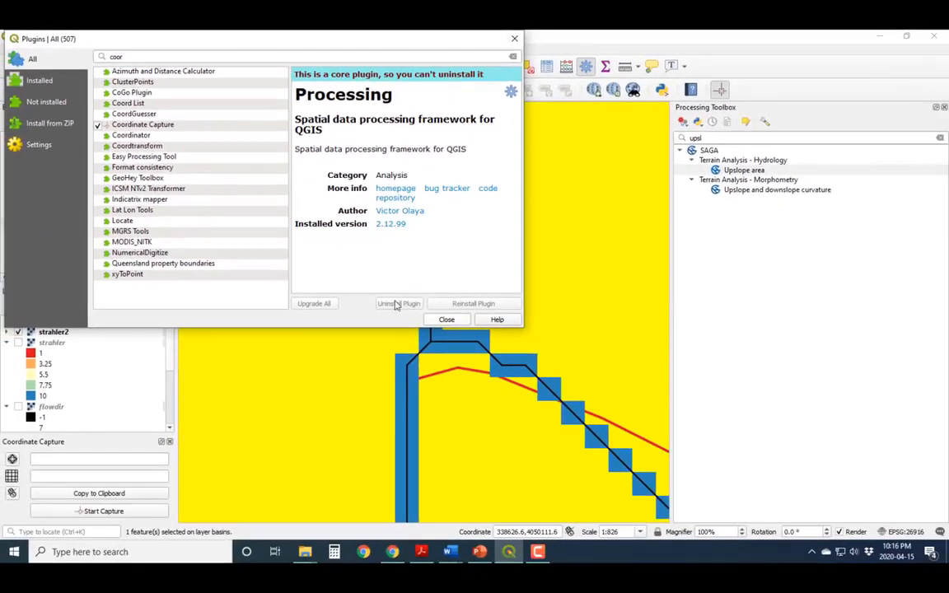
left_click(441, 320)
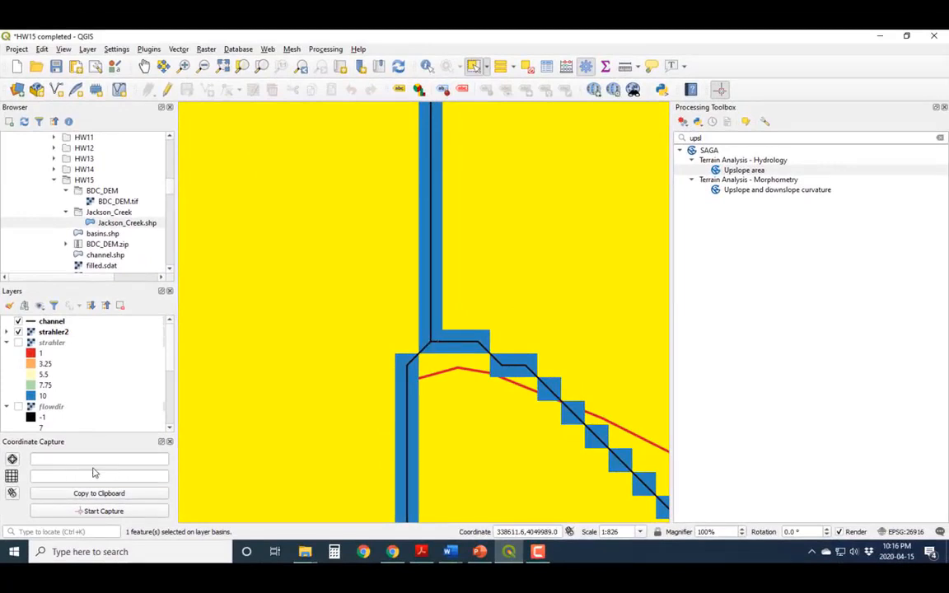
Capture the coordinates of the channel confluence near the downstream end of Jackson Creek and copy them to the clipboard
left_click(104, 512)
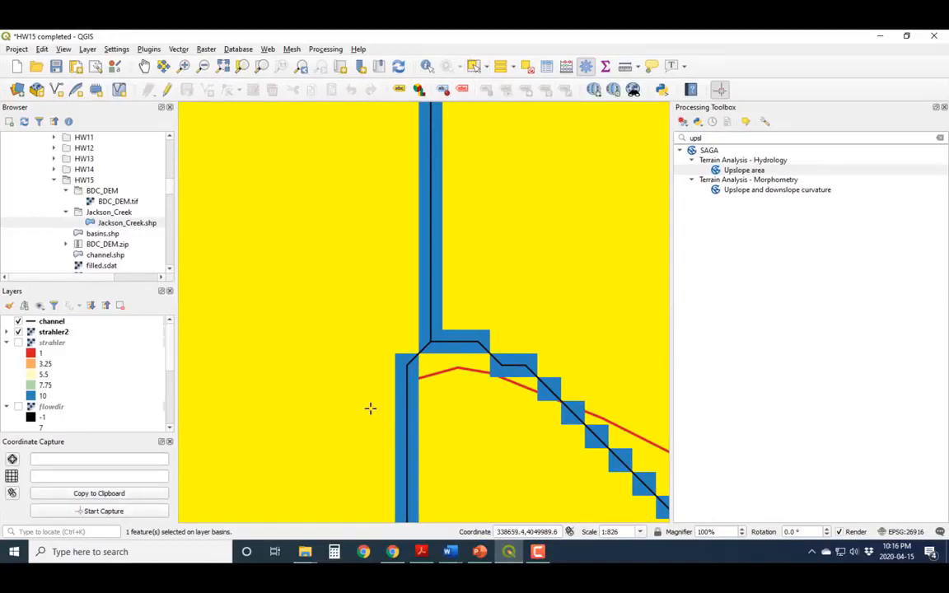
left_click(430, 340)
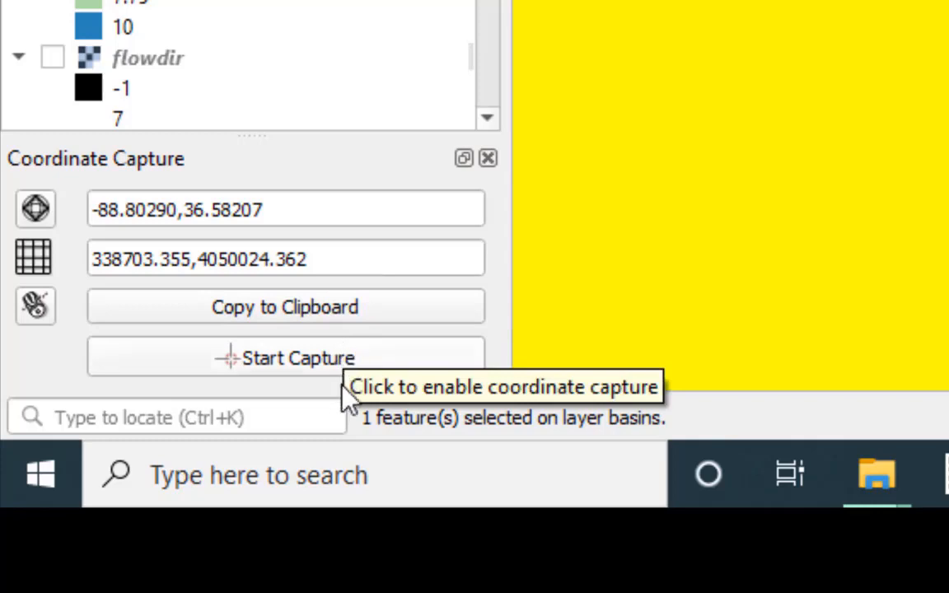
left_click(313, 311)
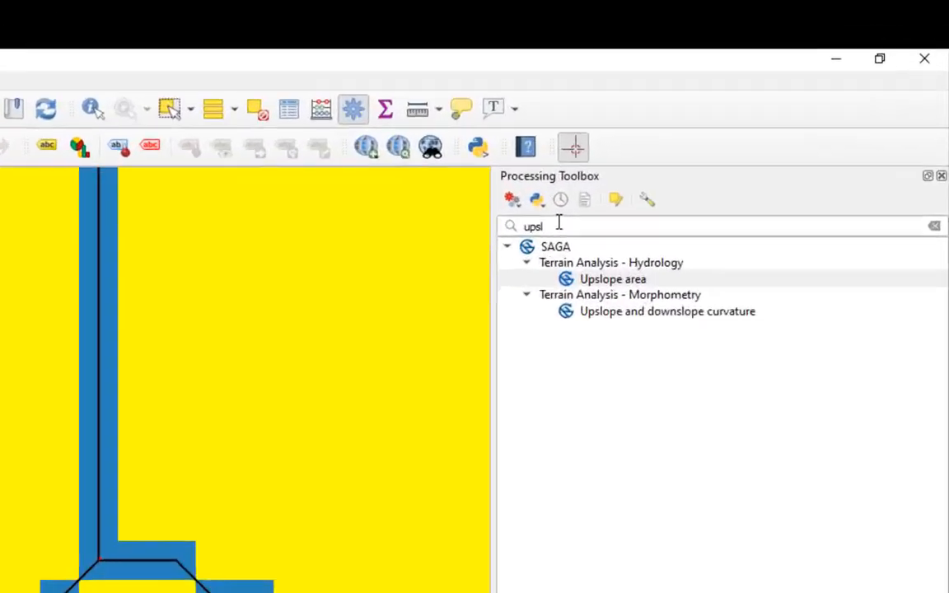
Open the SAGA Upslope area tool by searching the toolbox for "upsl" and choose filled as its target area
left_click_drag(510, 253, 459, 253)
type("up")
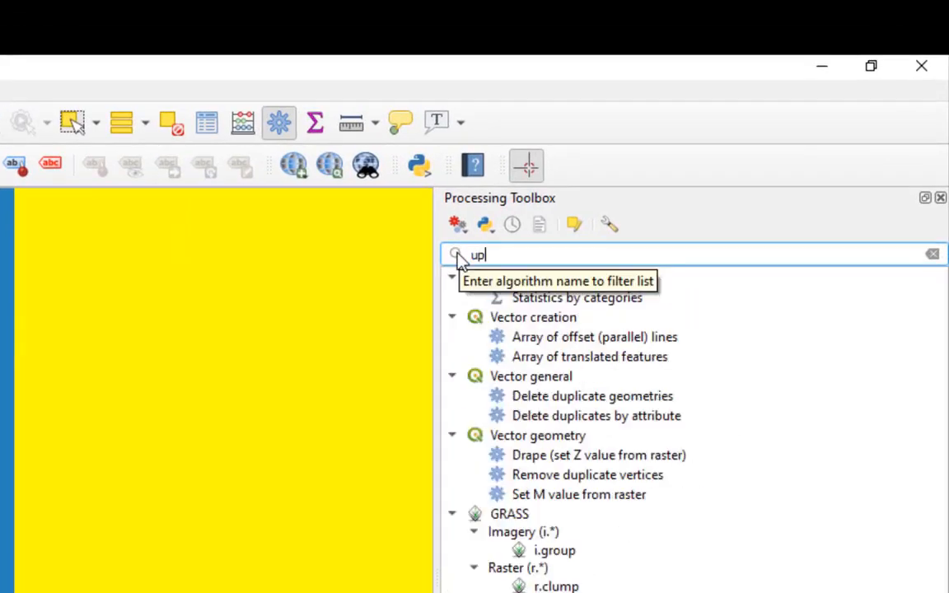
type("sl")
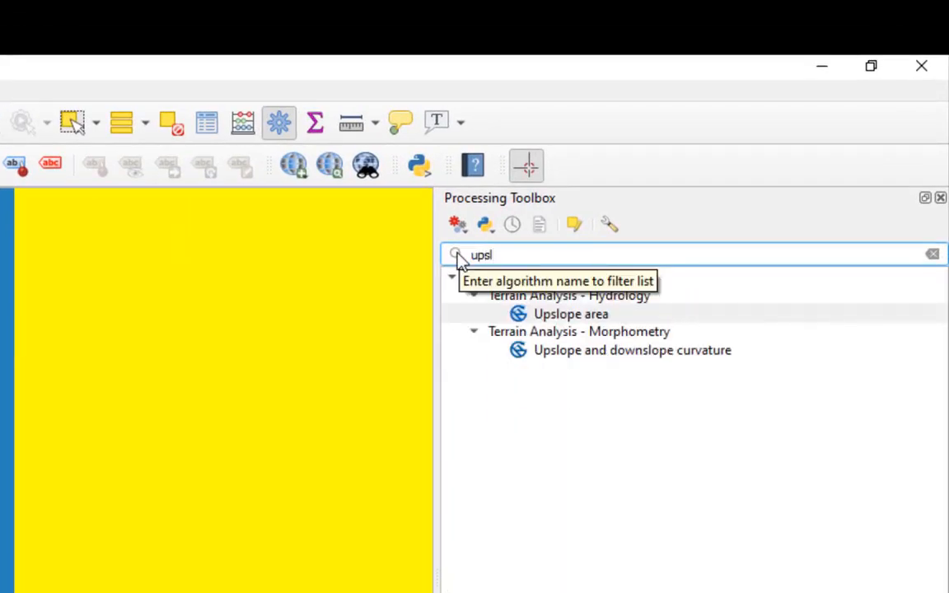
double_click(574, 317)
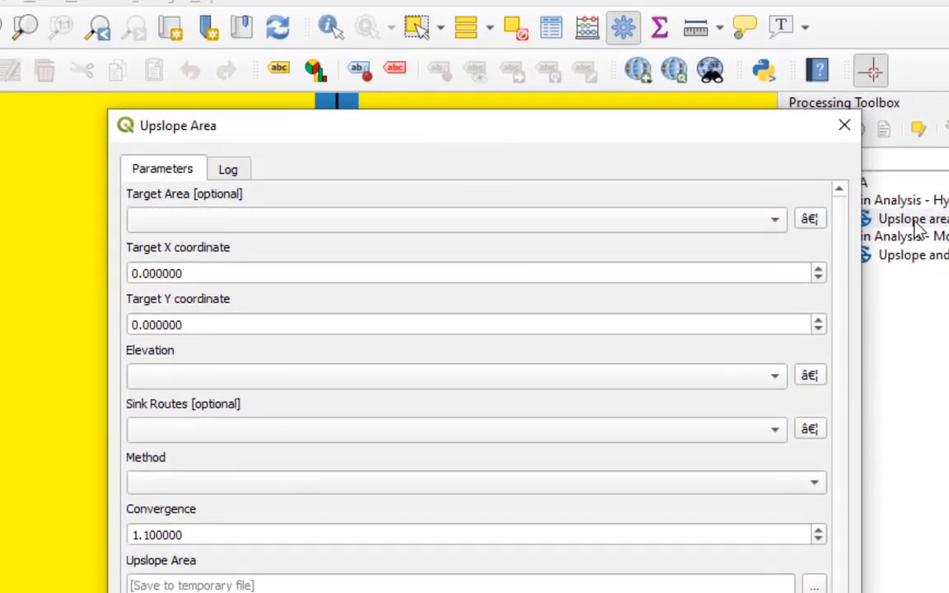
left_click(397, 221)
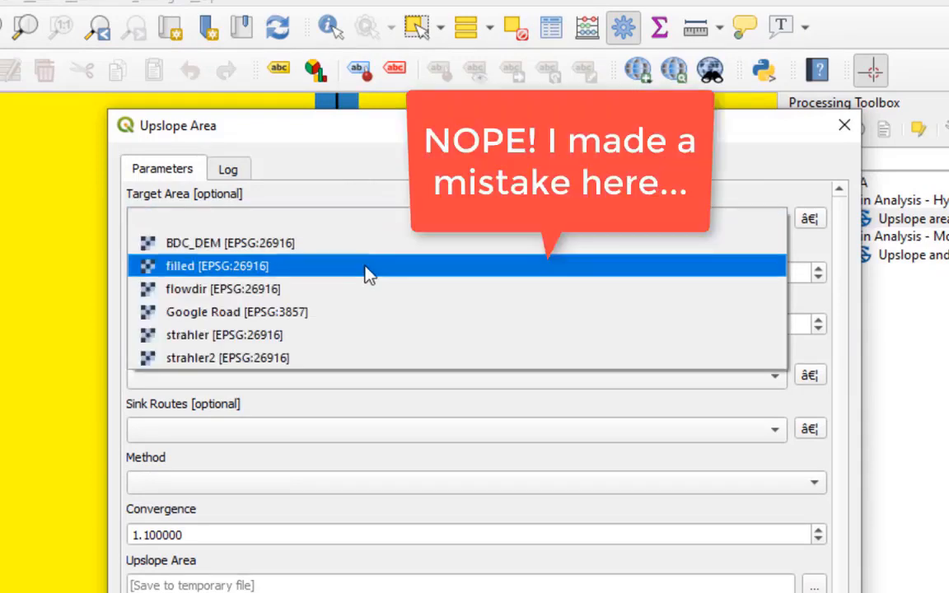
left_click(367, 273)
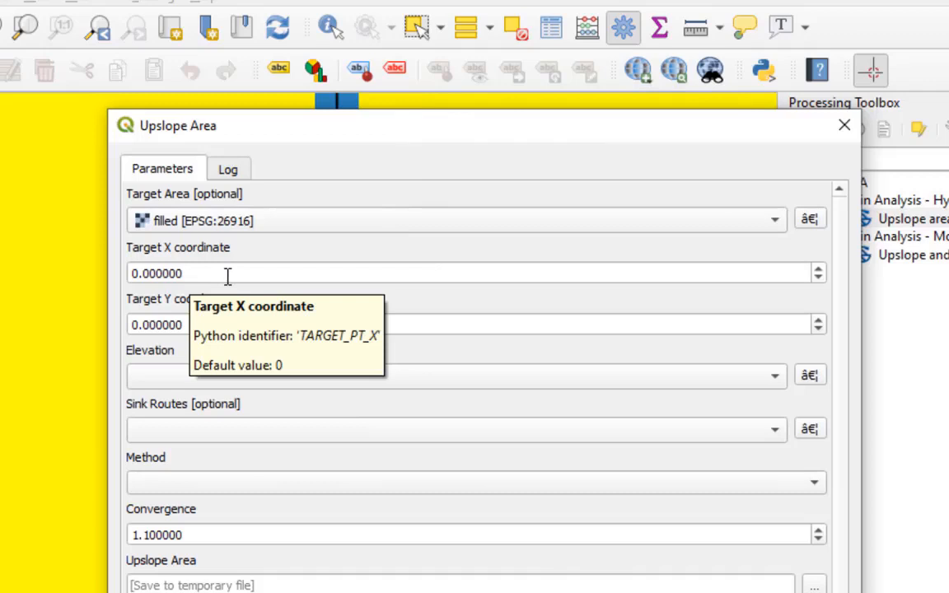
Paste the captured coordinates as the Target X coordinate and trim them to the UTM easting 338703.355
left_click_drag(227, 276, 130, 271)
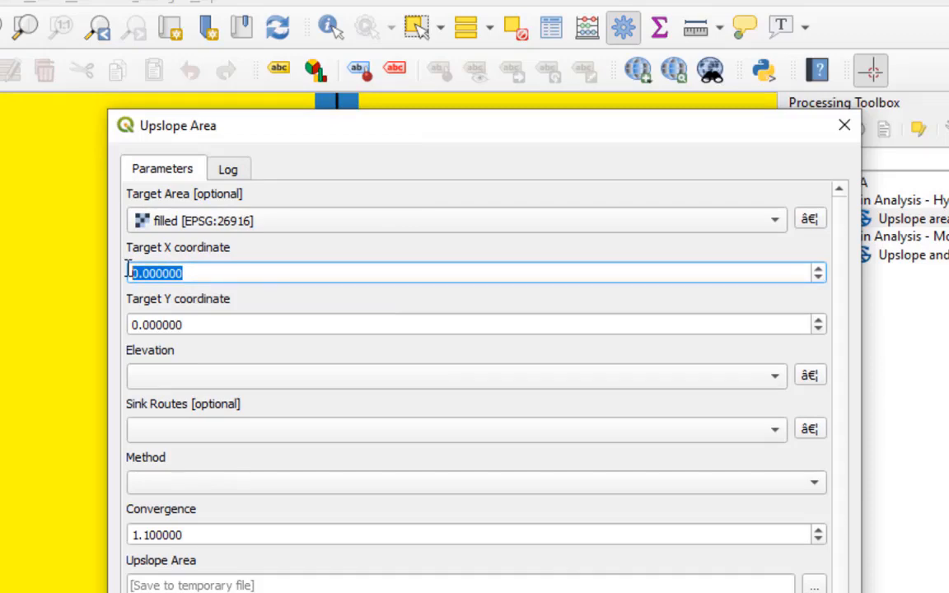
key("ctrl+v")
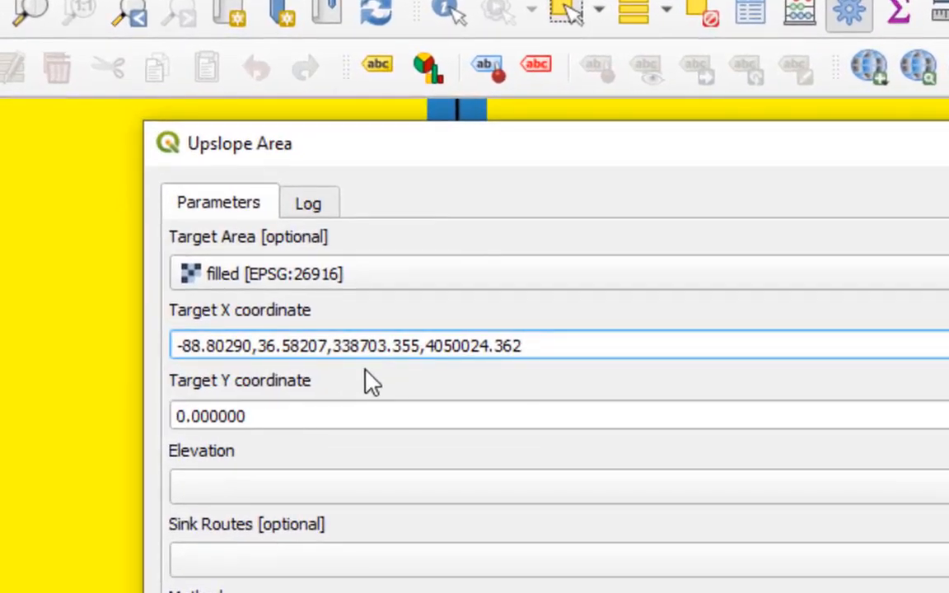
left_click(329, 342)
left_click_drag(330, 343, 96, 339)
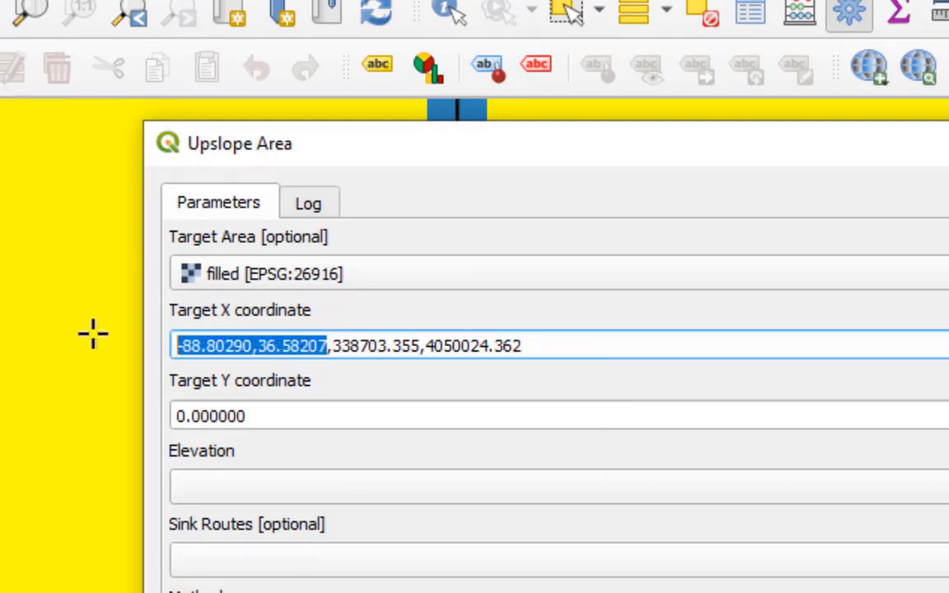
key("Delete")
key("Delete")
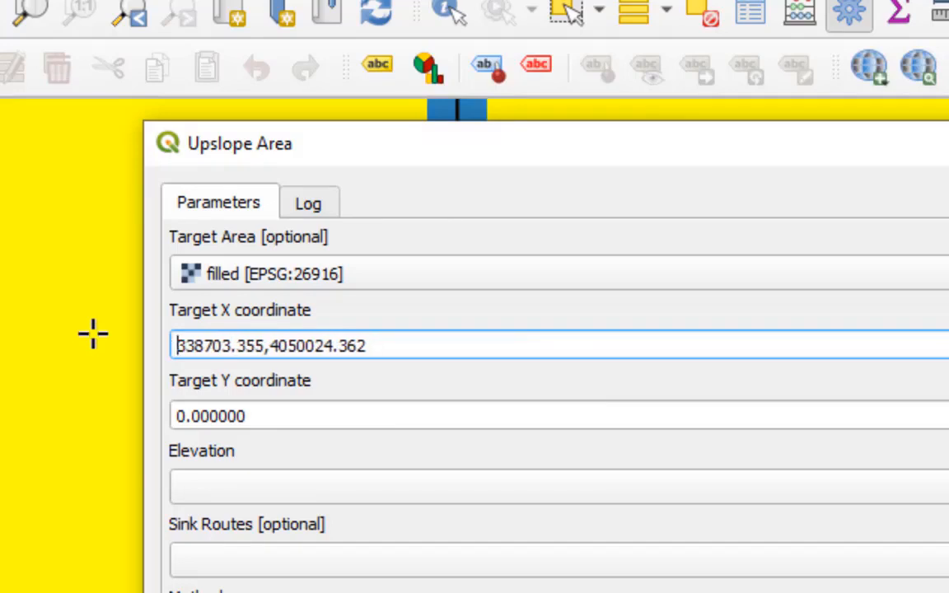
left_click(262, 353)
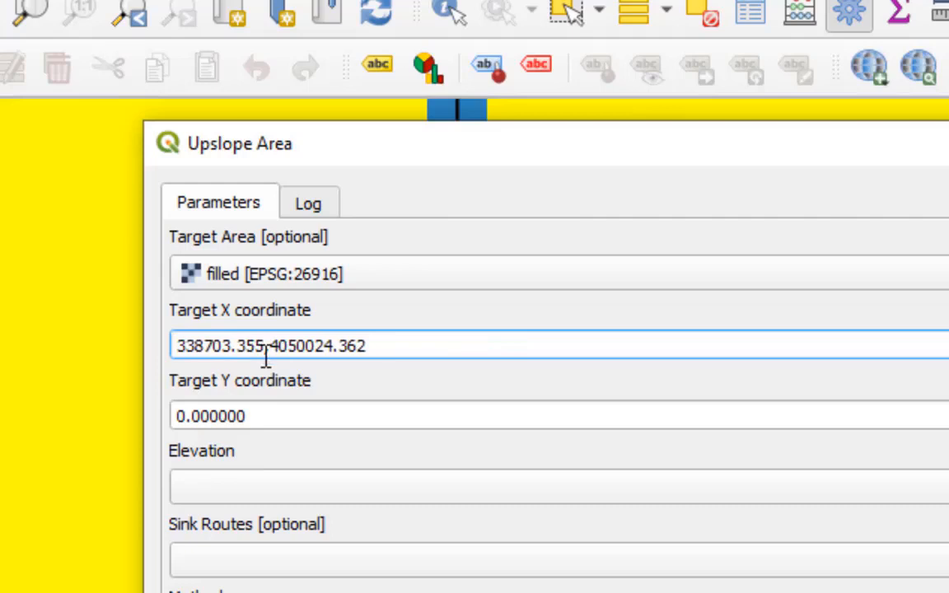
left_click_drag(264, 353, 459, 370)
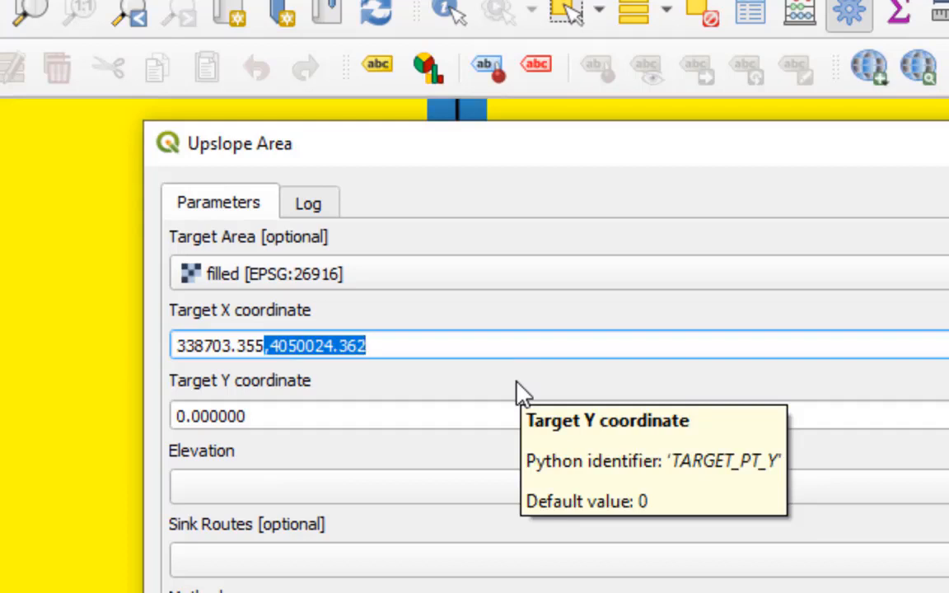
key("BackSpace")
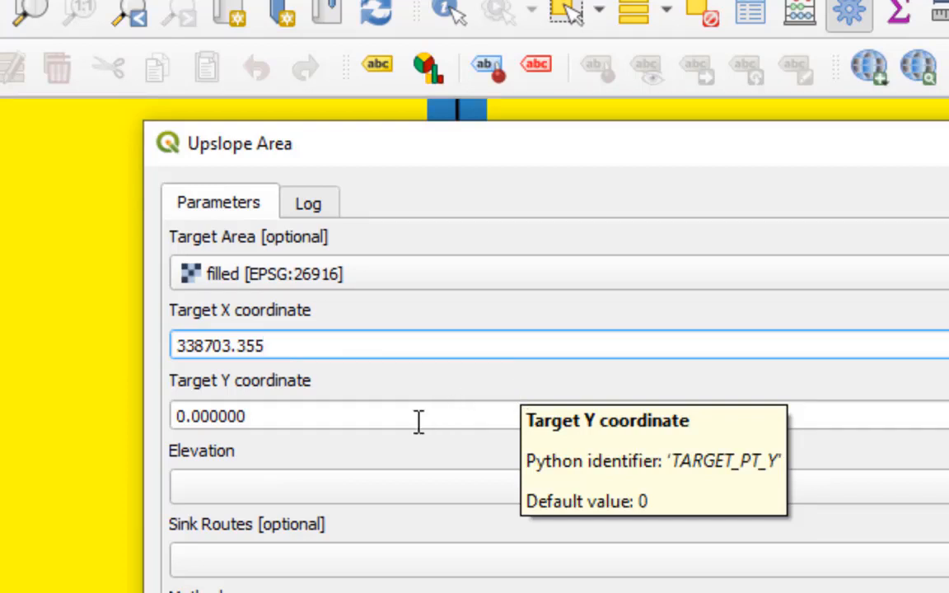
Paste the captured coordinates as the Target Y coordinate and trim them to the UTM northing 4050024.362
left_click(275, 403)
left_click_drag(275, 403, 148, 408)
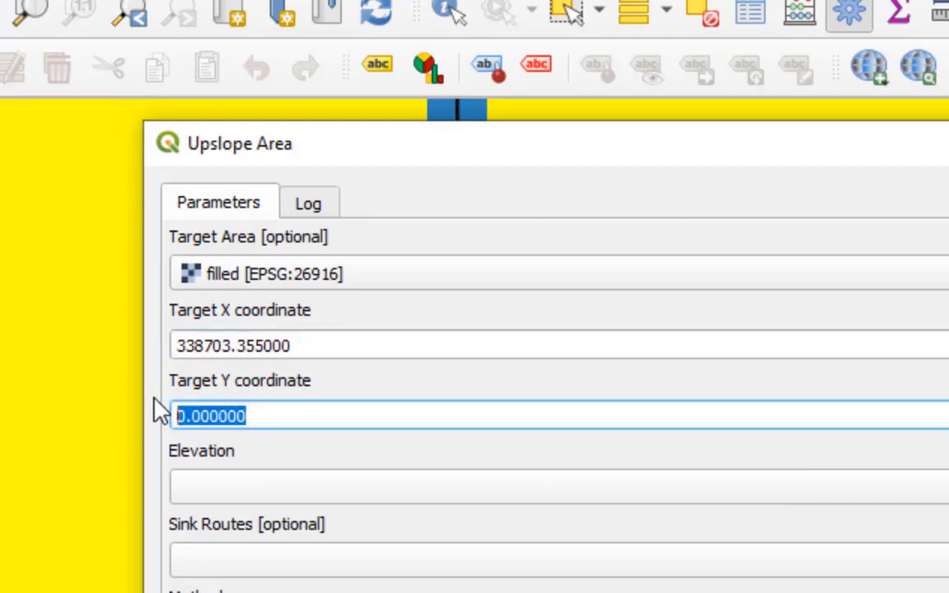
key("ctrl+v")
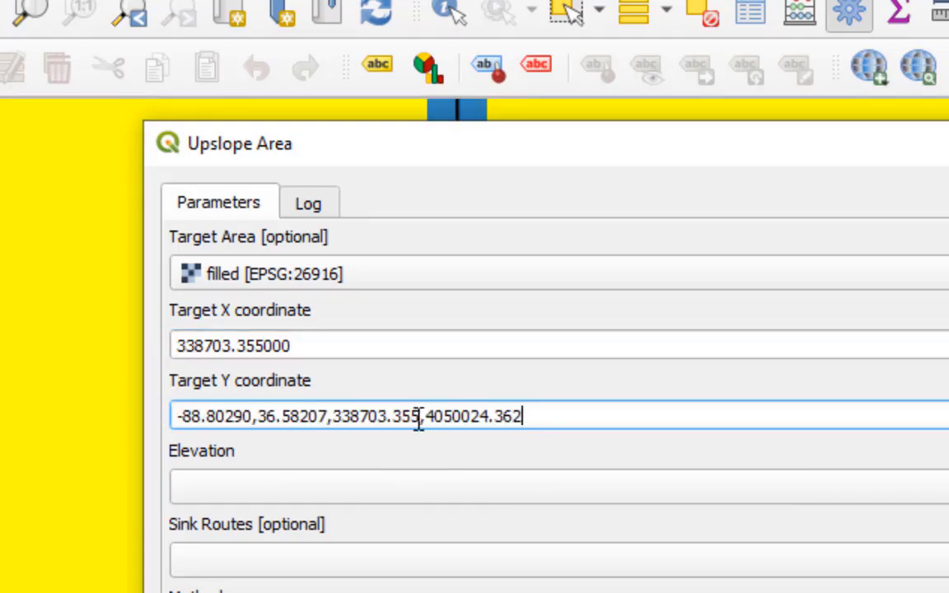
left_click_drag(425, 417, 148, 421)
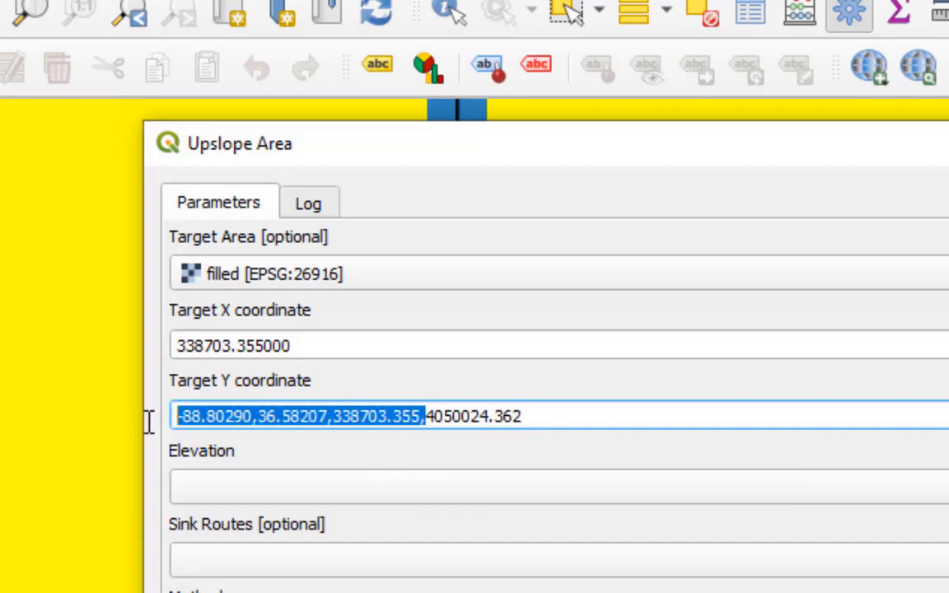
key("BackSpace")
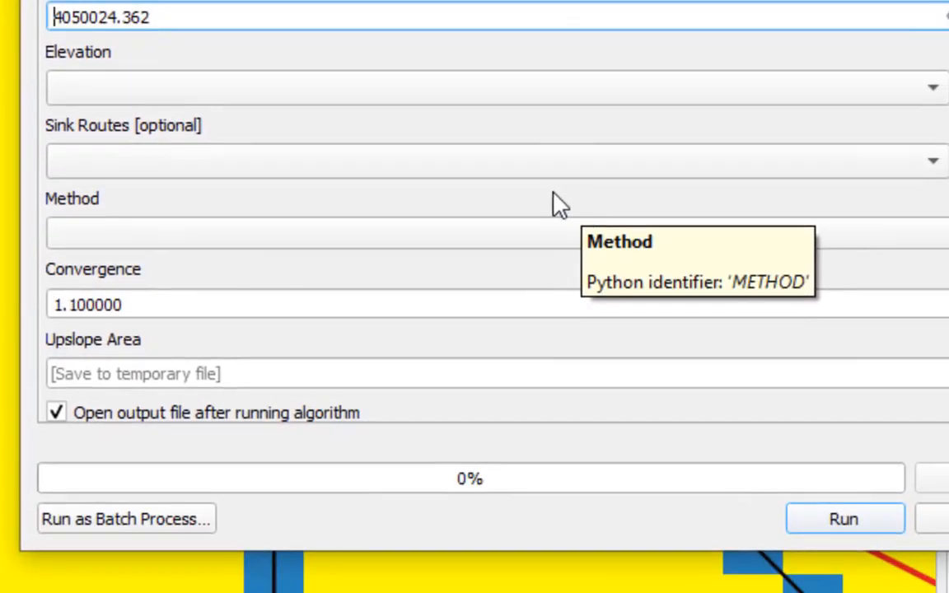
Set the elevation raster to filled and reset the optional Target Area to blank
left_click(557, 92)
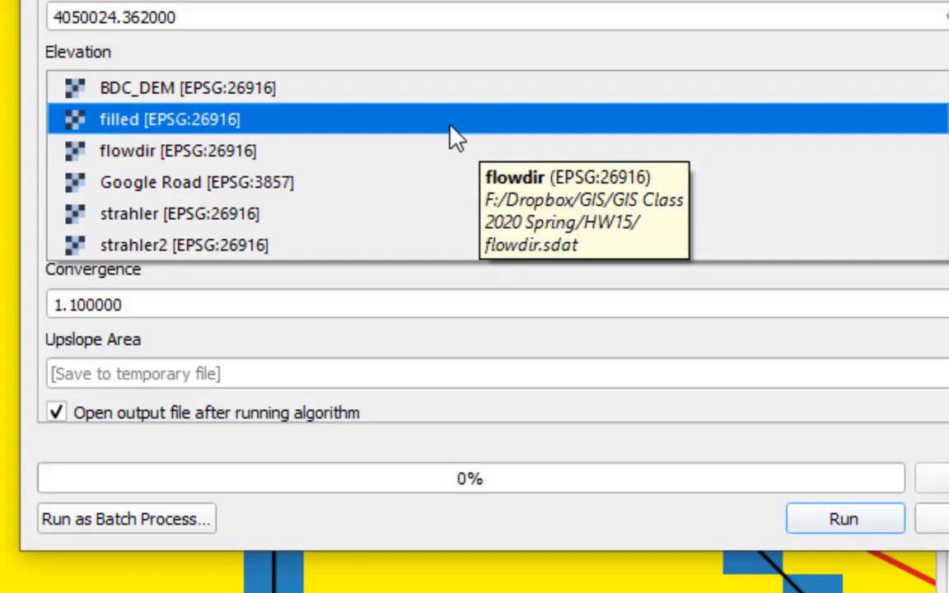
left_click(449, 126)
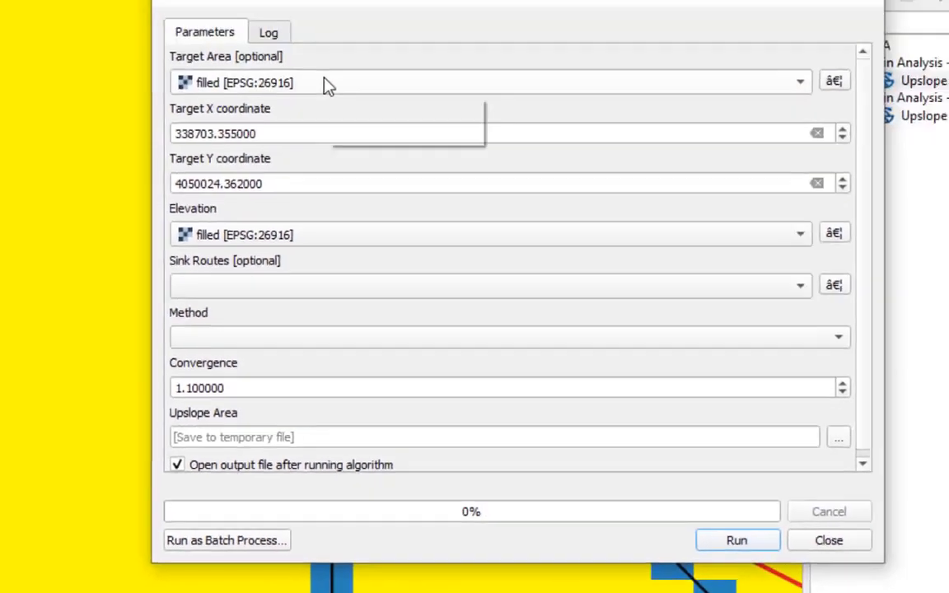
left_click(325, 83)
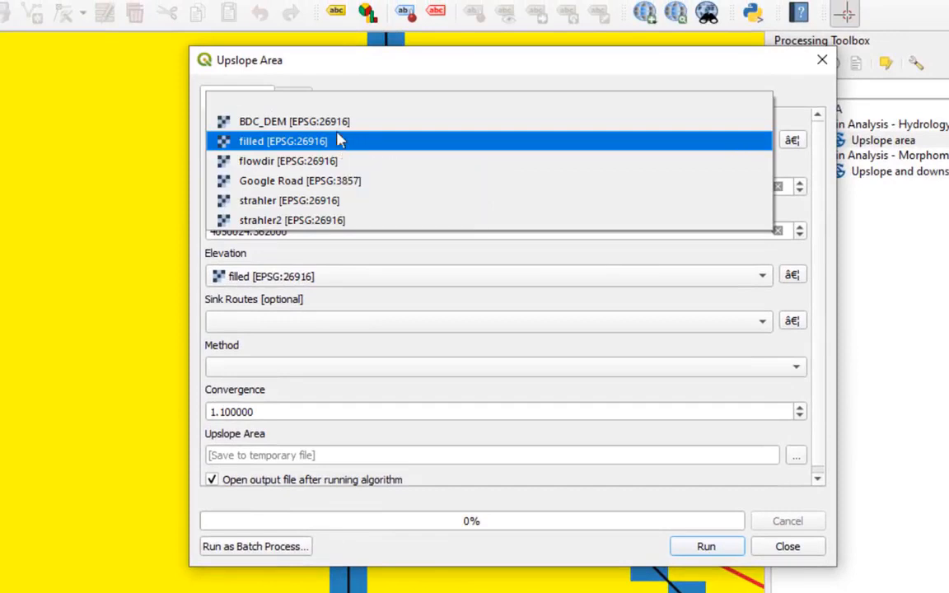
left_click(327, 104)
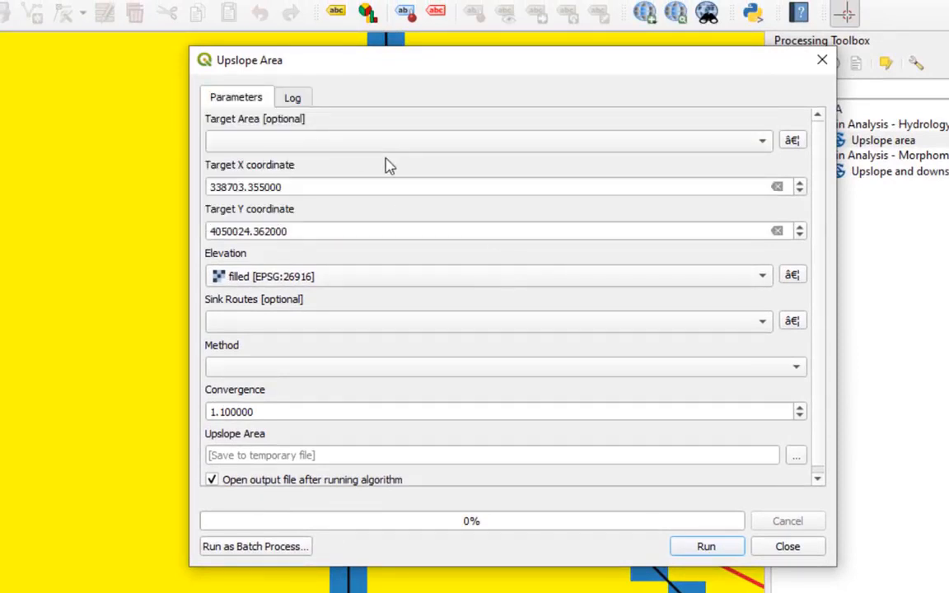
Set the upslope area calculation method to [0] Deterministic 8
mouse_move(385, 168)
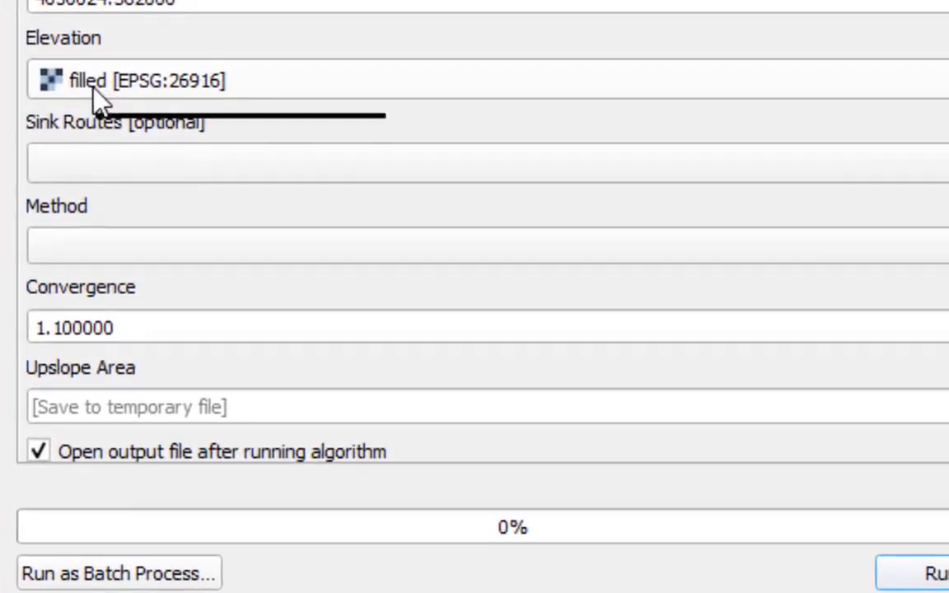
mouse_move(225, 258)
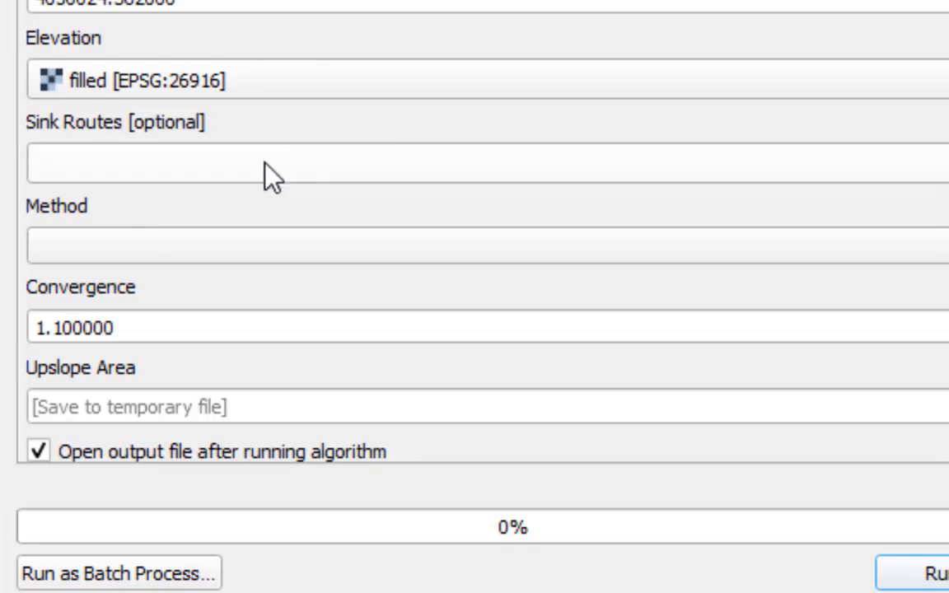
left_click(487, 254)
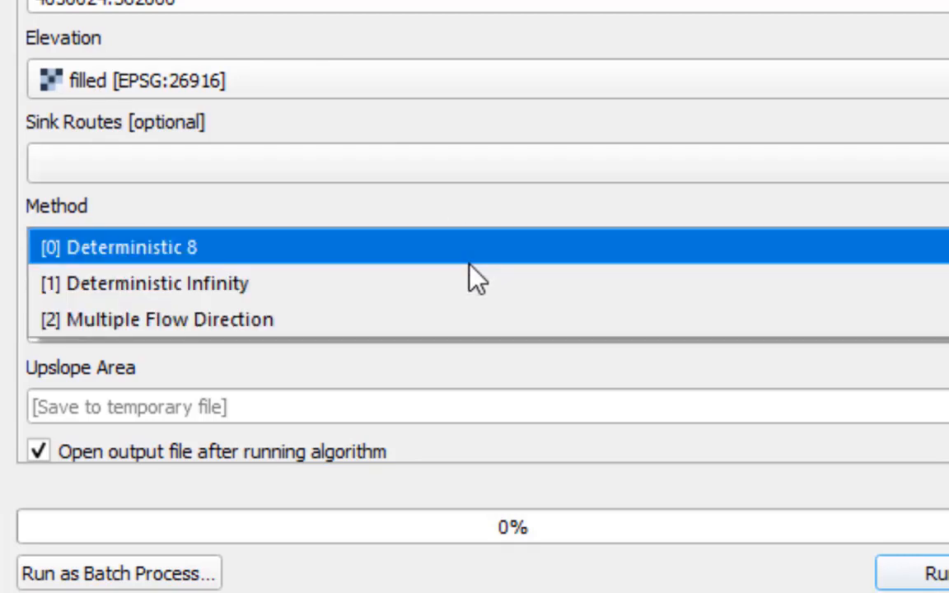
left_click(469, 263)
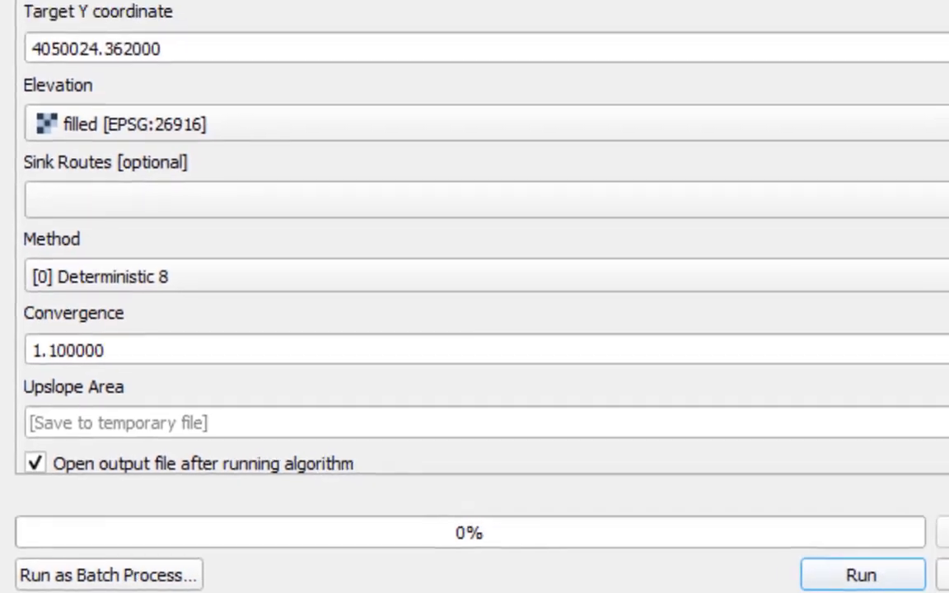
Specify the Upslope Area output as an SDAT file named JC_shed in the HW15 folder
left_click(854, 449)
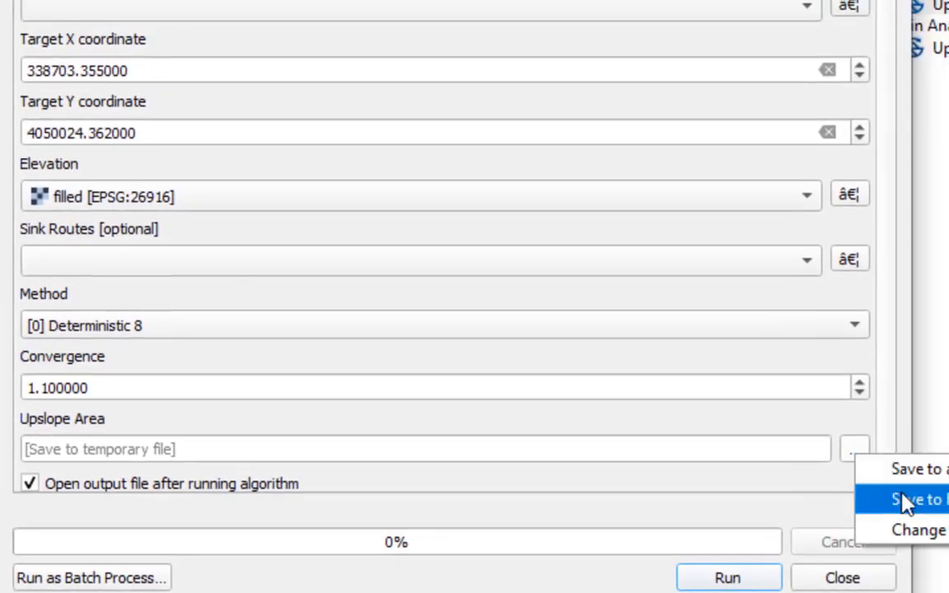
left_click(903, 500)
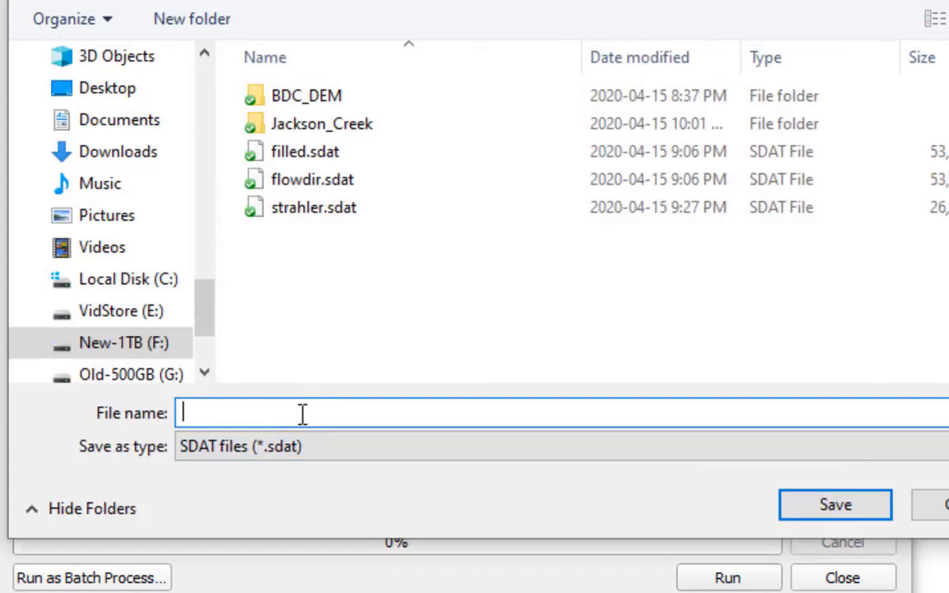
type("JC_shed")
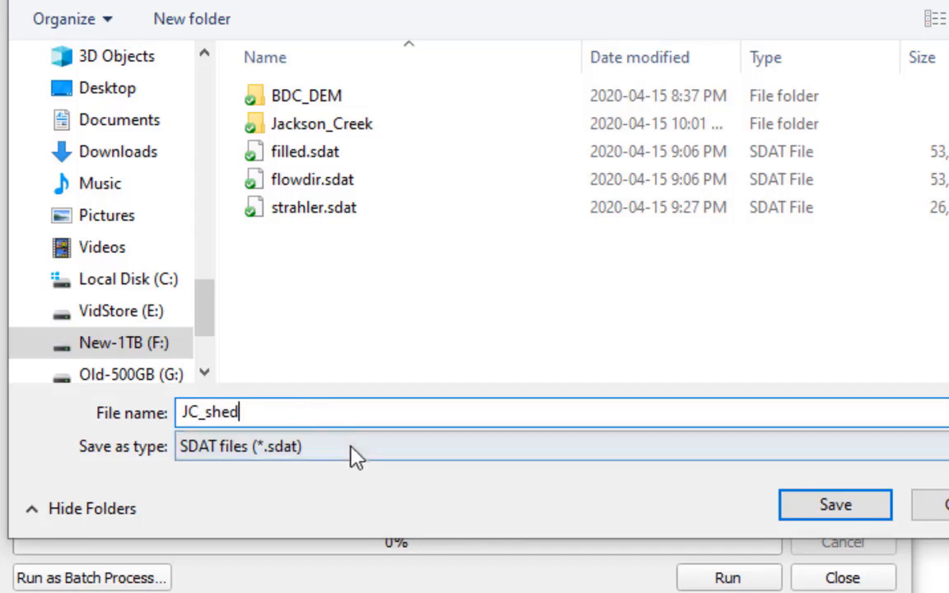
left_click(836, 506)
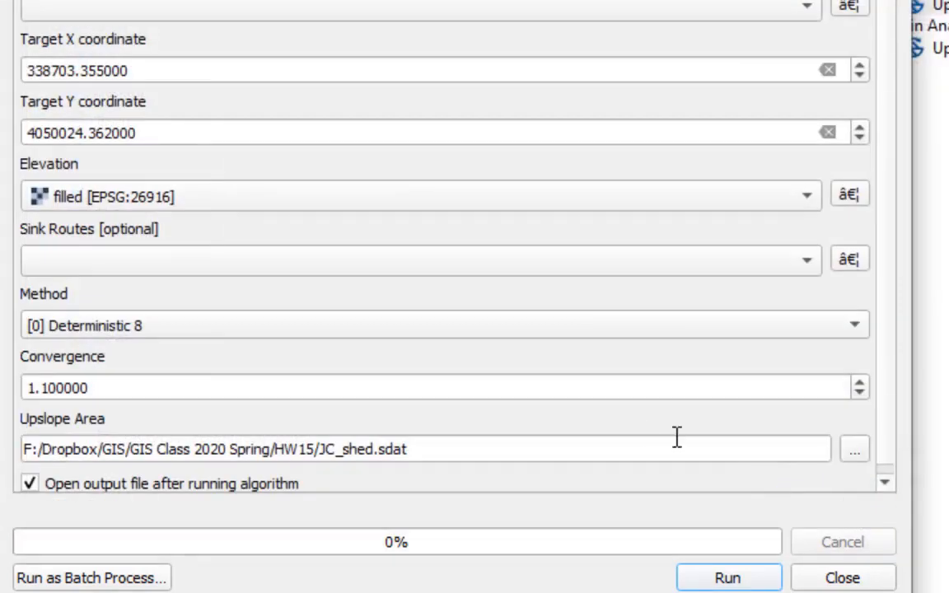
Run the Upslope Area tool with the output file set to open on completion, and close its dialog
scroll(626, 418, "down", 1)
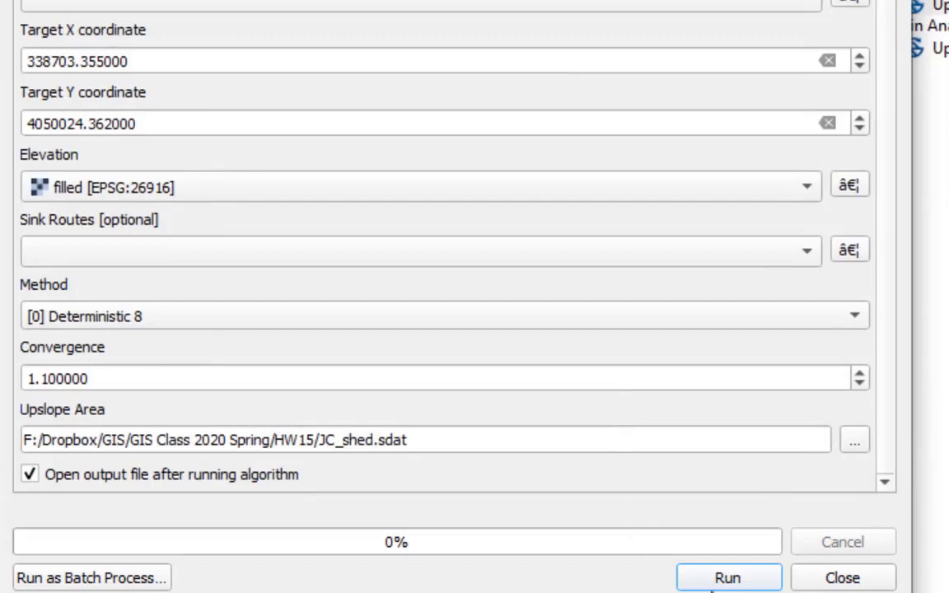
left_click(737, 579)
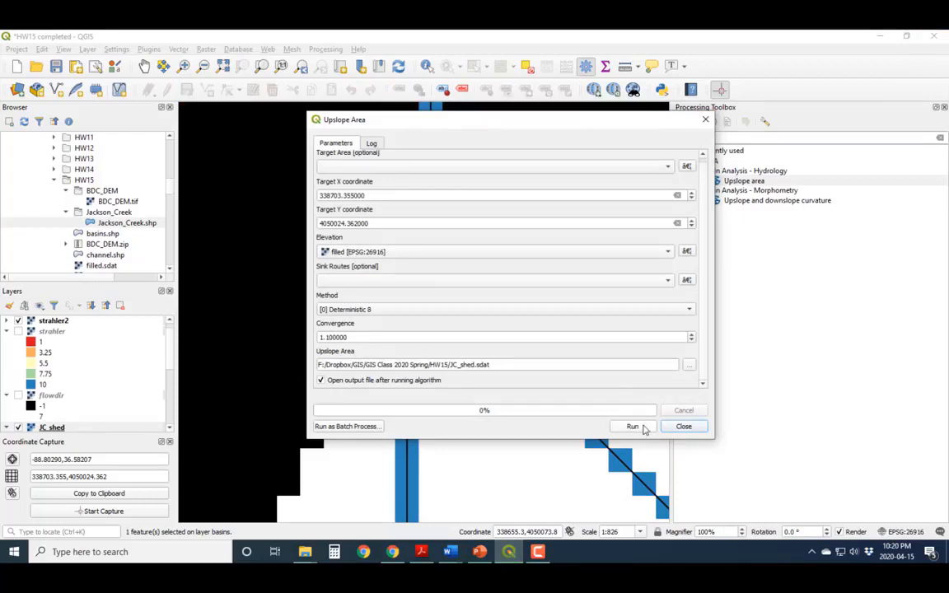
left_click(684, 427)
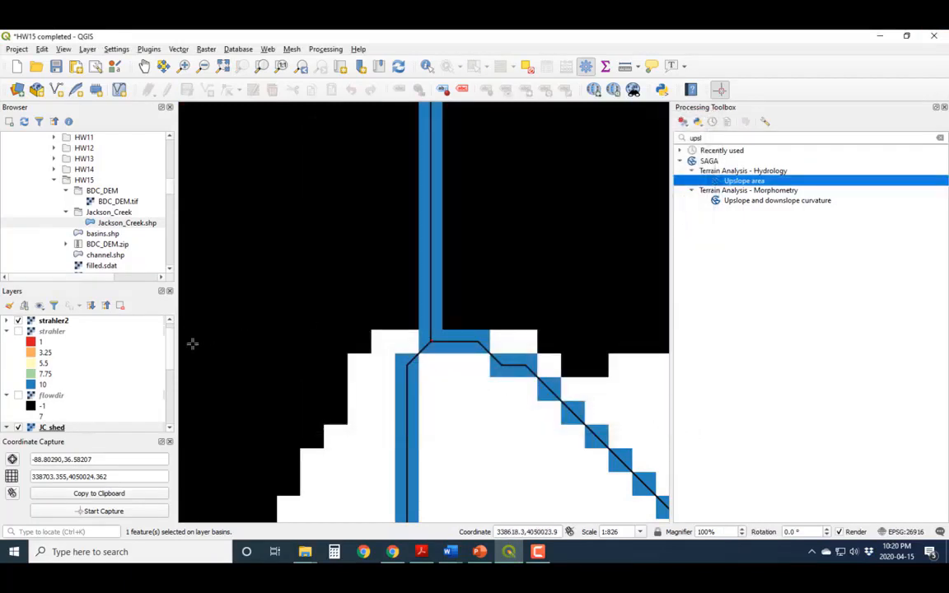
scroll(87, 394, "down", 2)
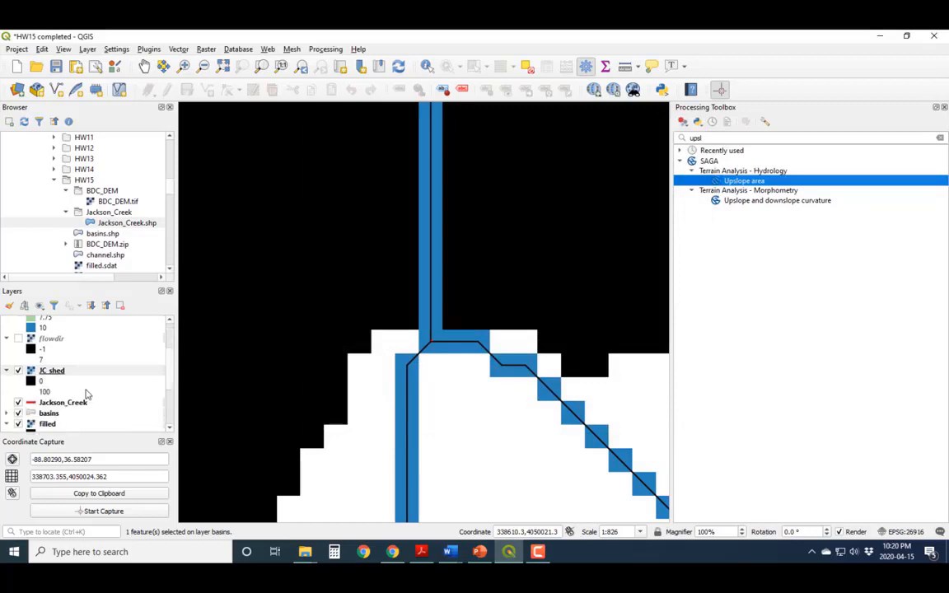
Show the full extent of the JC_shed layer and hide the channel and strahler2 layers
right_click(47, 370)
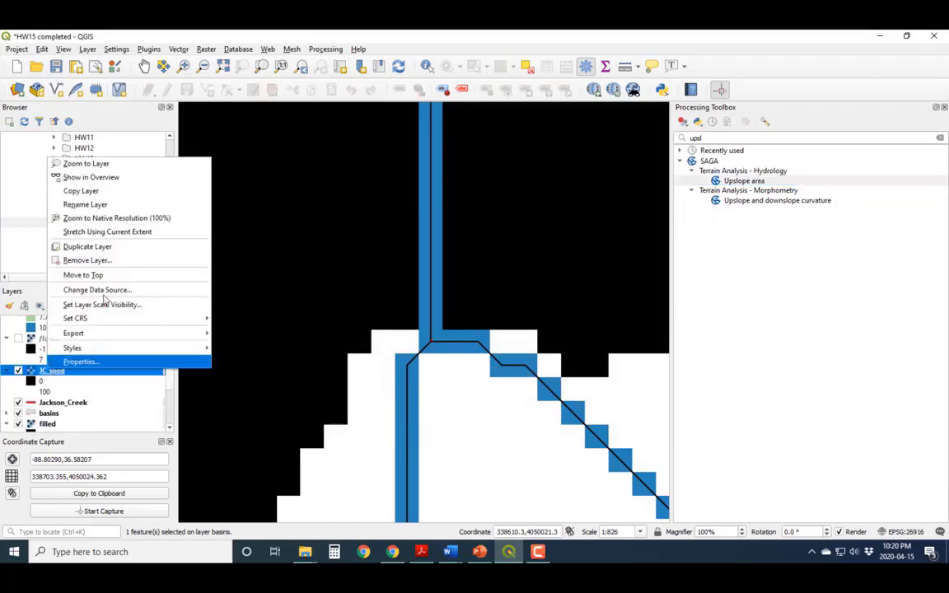
left_click(138, 163)
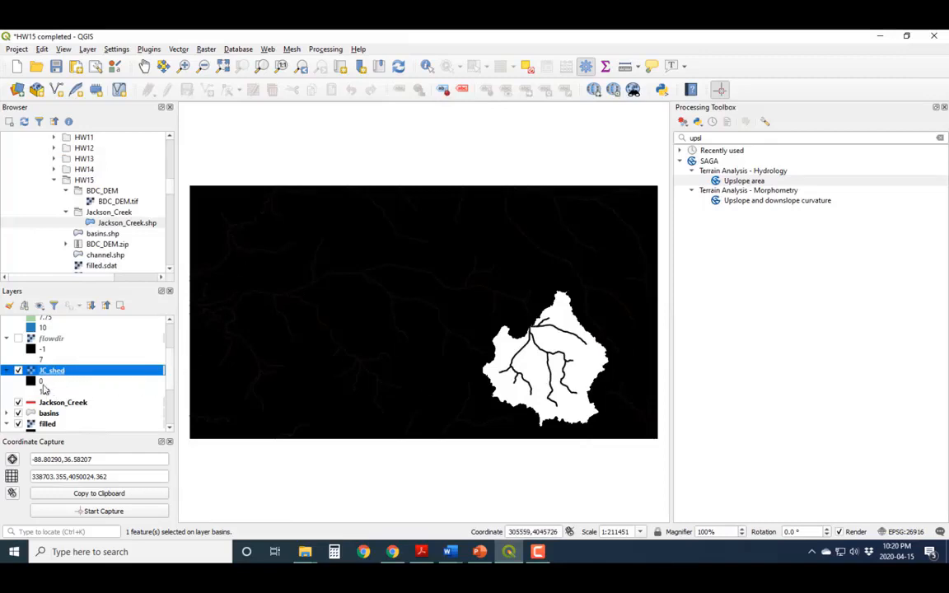
scroll(94, 373, "up", 2)
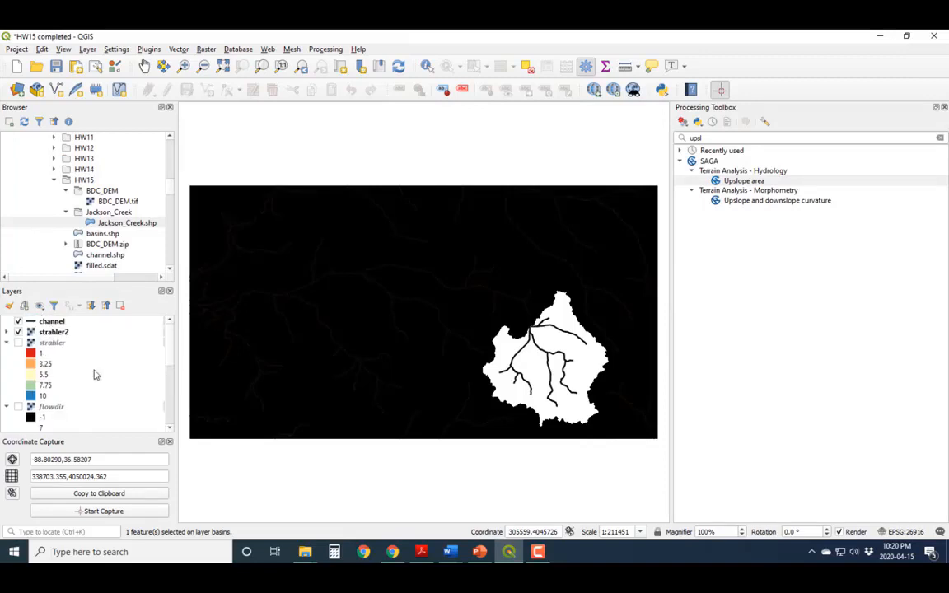
left_click(19, 322)
left_click(25, 332)
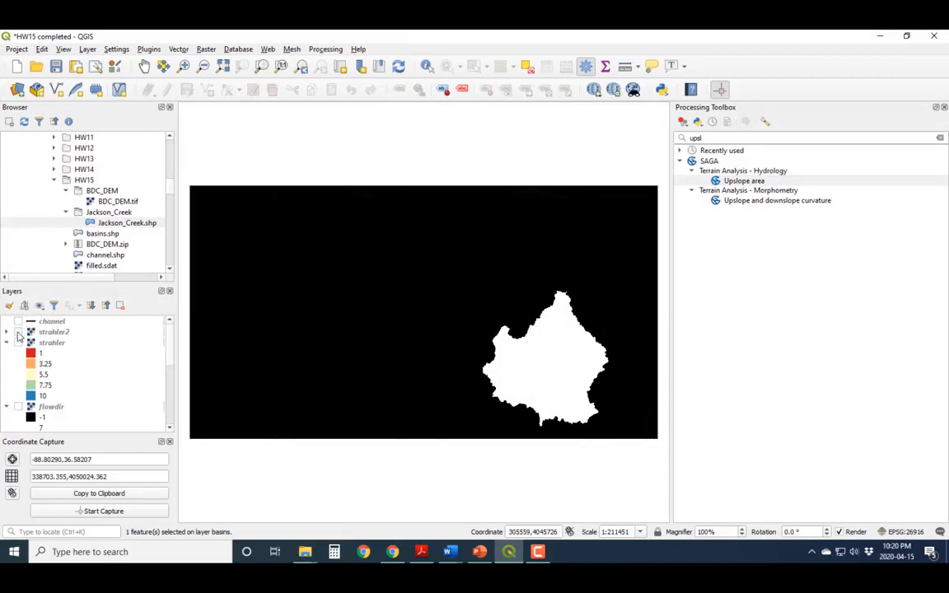
Move the Jackson_Creek layer above strahler and capture outlet coordinates 338711.003,4050024.143 on the Jackson Creek channel just upstream of the confluence
scroll(53, 383, "down", 2)
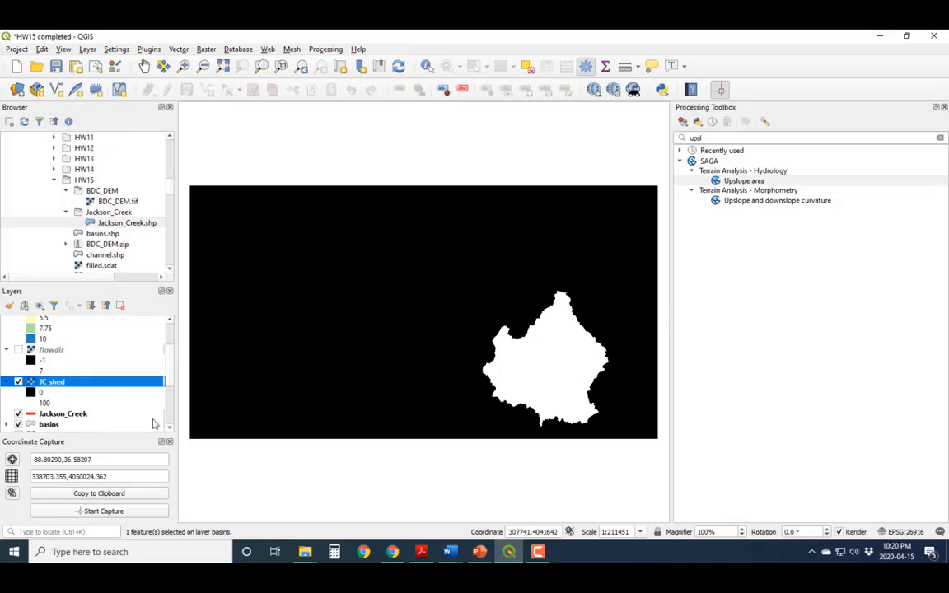
mouse_move(67, 417)
left_mouse_down()
mouse_move(71, 374)
mouse_move(61, 337)
mouse_move(54, 375)
mouse_move(51, 308)
mouse_move(160, 366)
mouse_move(59, 347)
left_mouse_up()
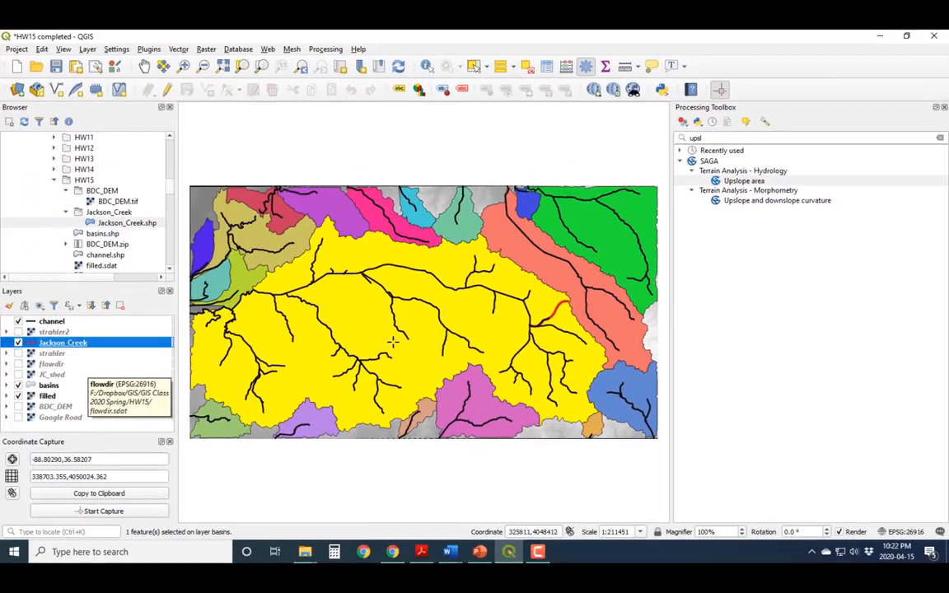
scroll(531, 321, "down", 1)
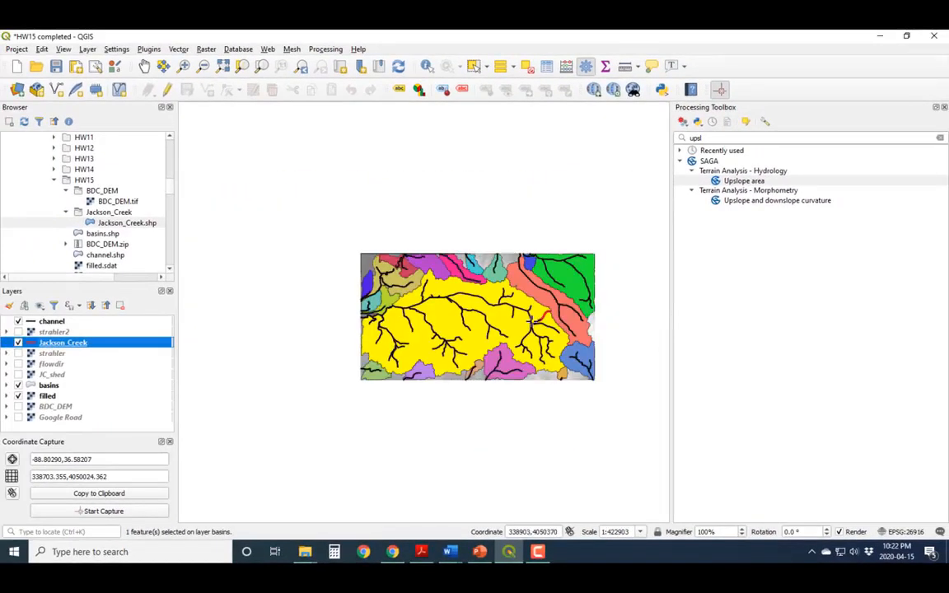
scroll(531, 321, "up", 6)
scroll(524, 354, "up", 2)
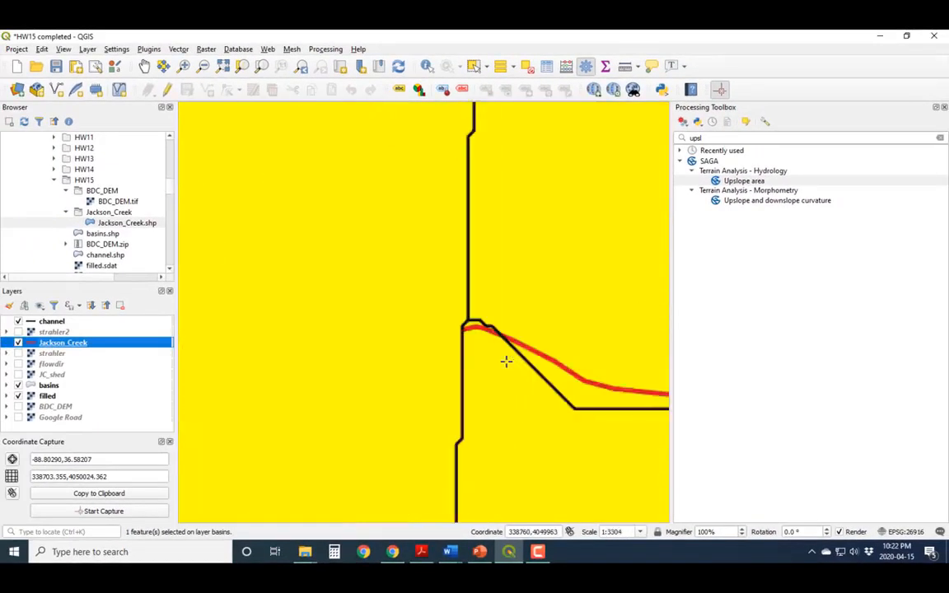
scroll(441, 296, "up", 1)
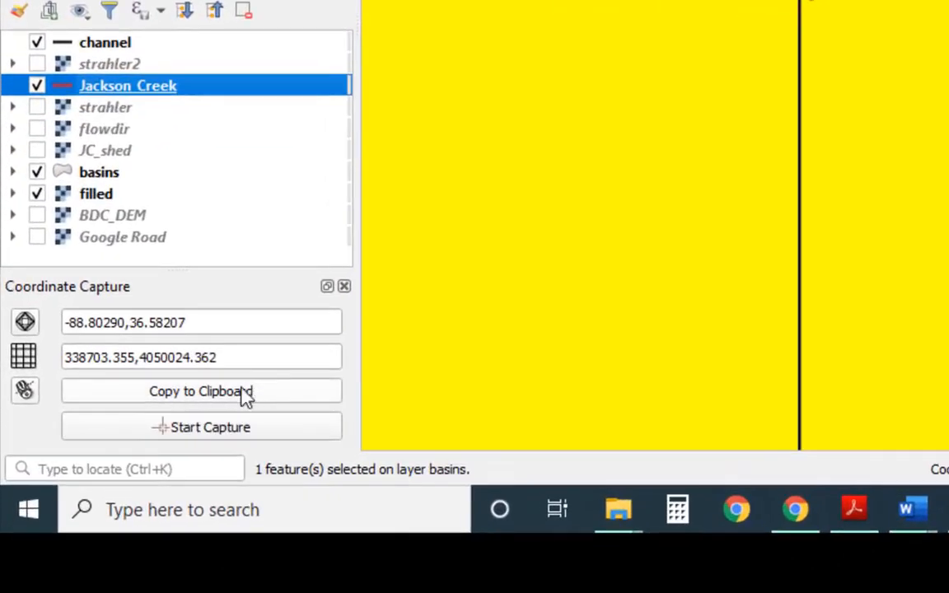
left_click(218, 433)
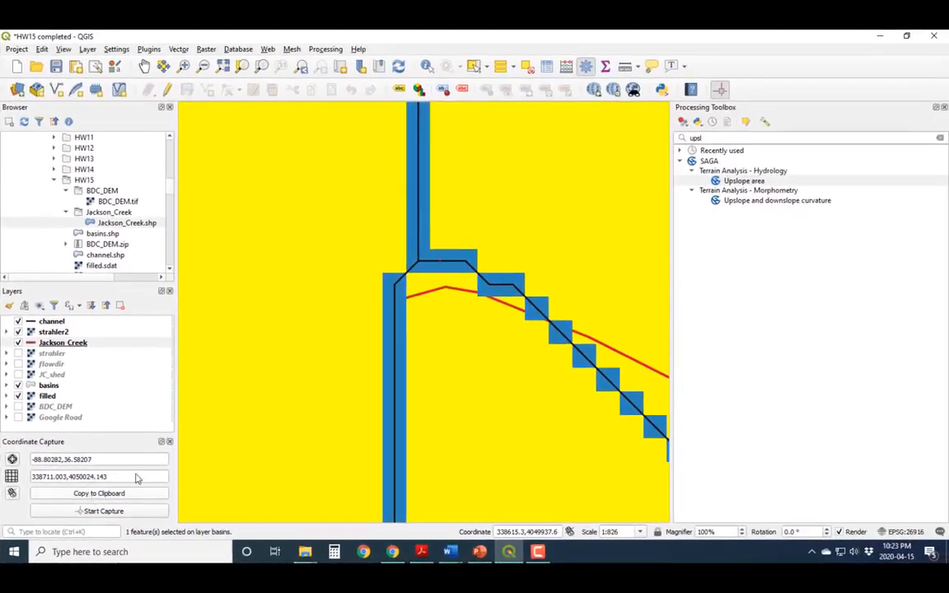
Start the Upslope Area tool again and set the Target X coordinate to 338711.003 from the captured coordinates
double_click(733, 182)
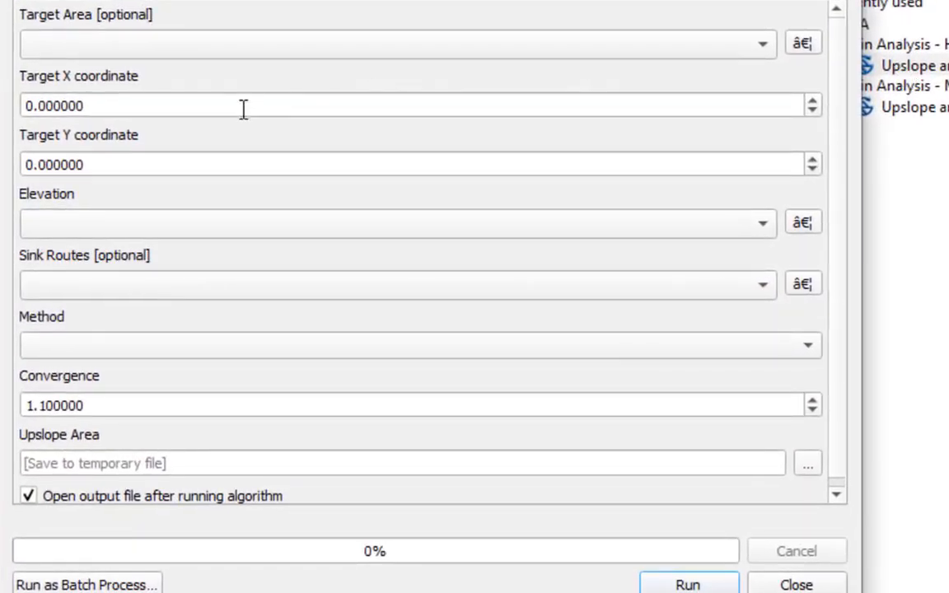
left_click(243, 108)
key("ctrl+a")
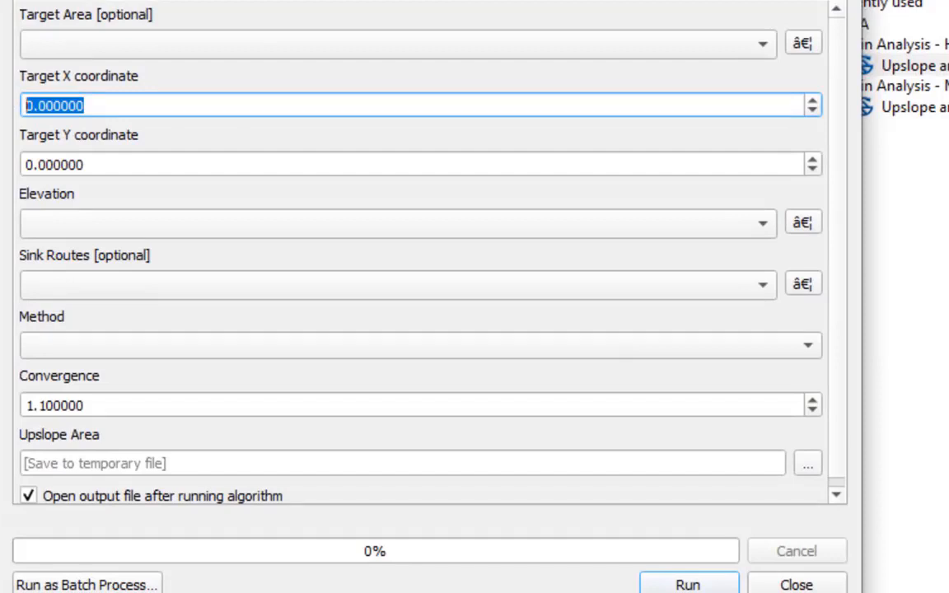
type("-88.80282,36.58207,338711.003,4050024.143")
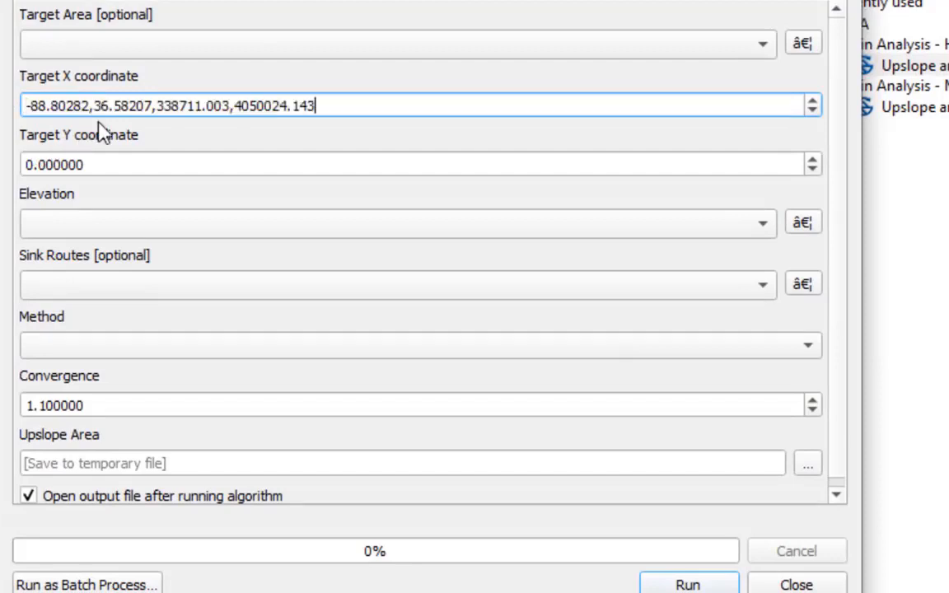
left_click_drag(159, 107, 26, 106)
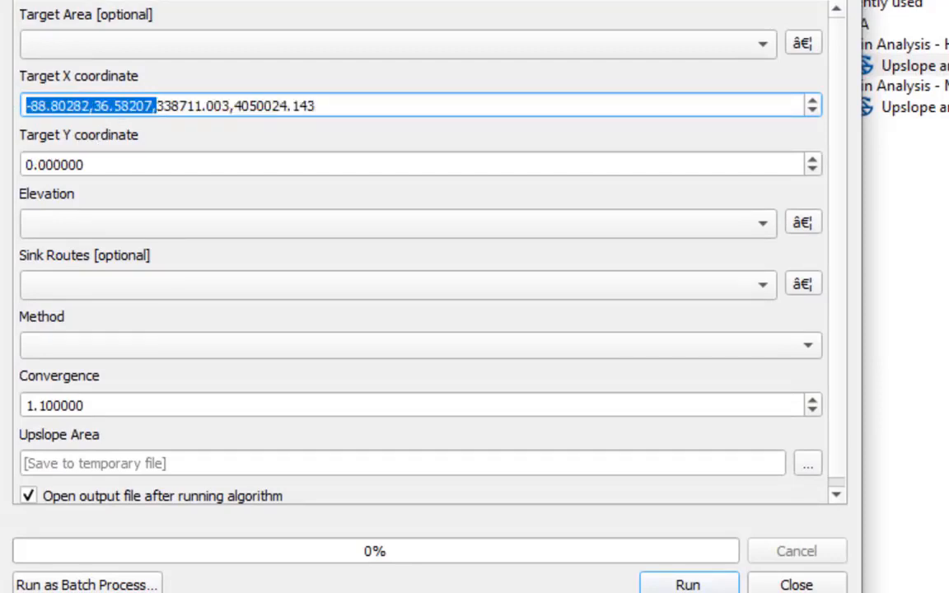
key("BackSpace")
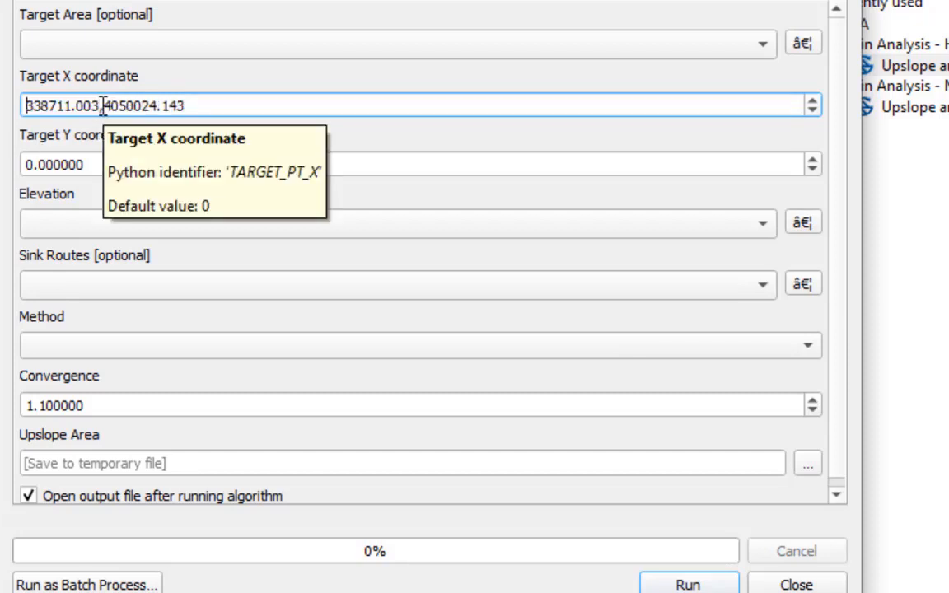
left_click_drag(100, 106, 285, 159)
key("BackSpace")
key("Tab")
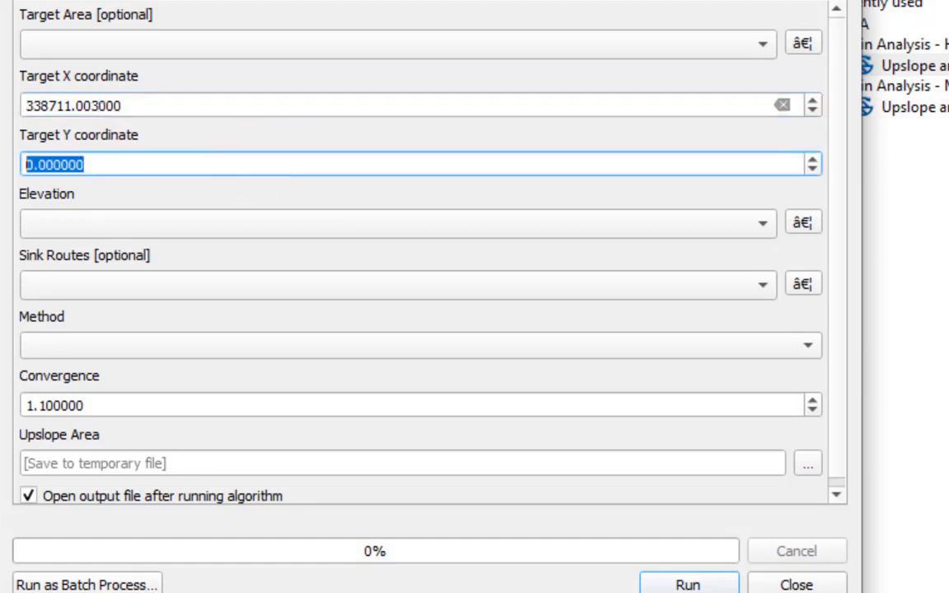
Set the Target Y coordinate to 4050024.143 from the captured coordinates
type("-88.80282,36.58207,338711.003,4050024.143")
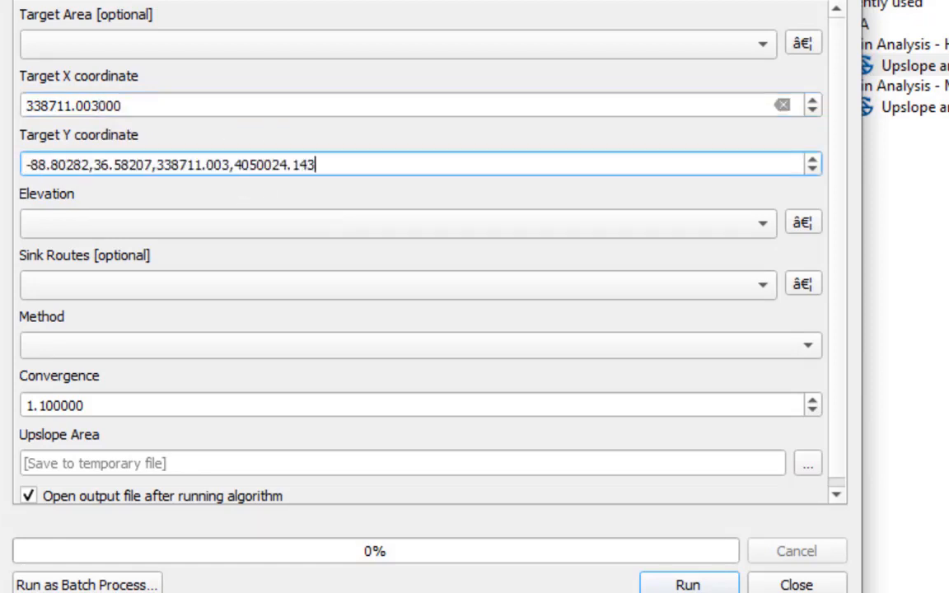
left_click(231, 172)
key("shift+Home")
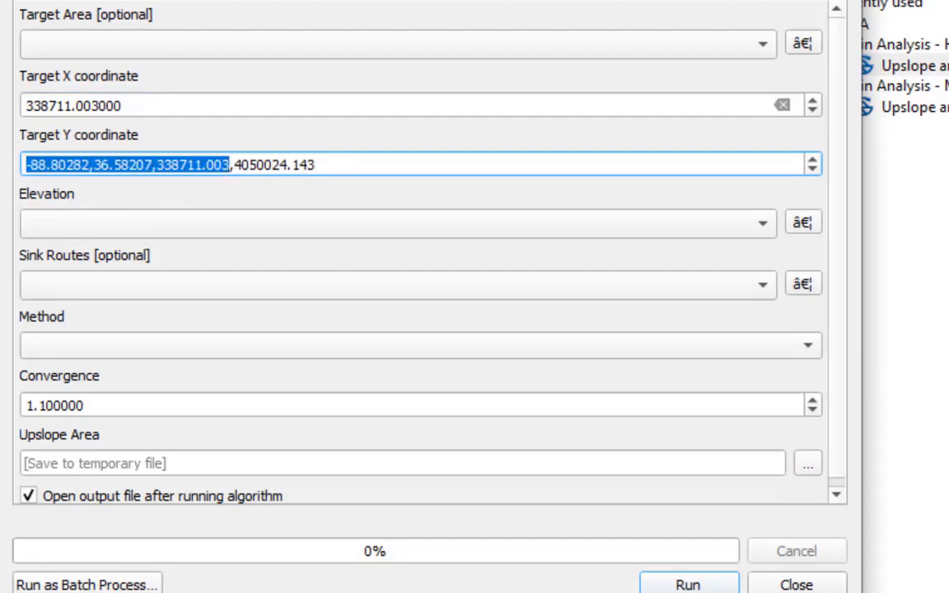
key("Delete")
key("Delete")
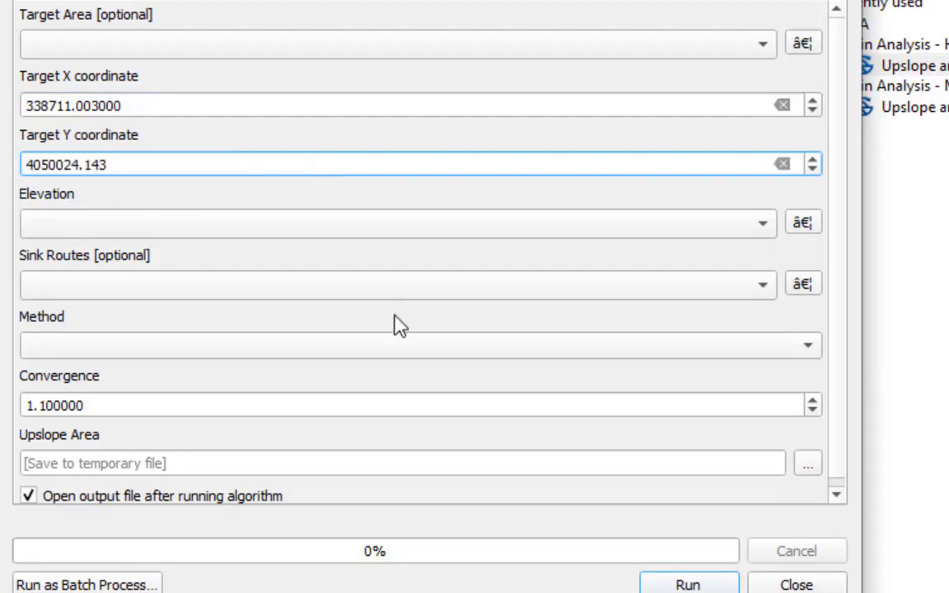
Set the elevation raster to filled and the method to [0] Deterministic 8
left_click(759, 226)
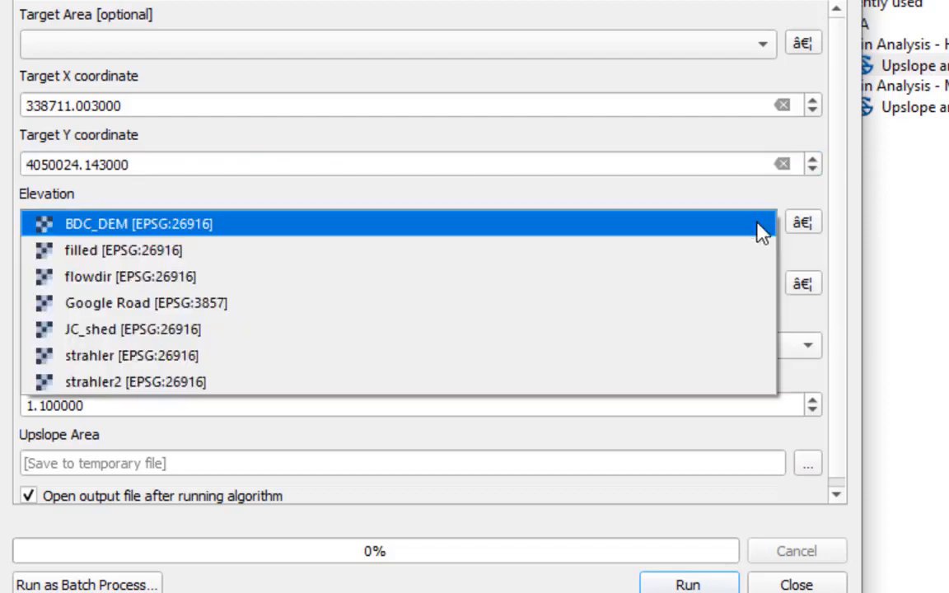
left_click(707, 258)
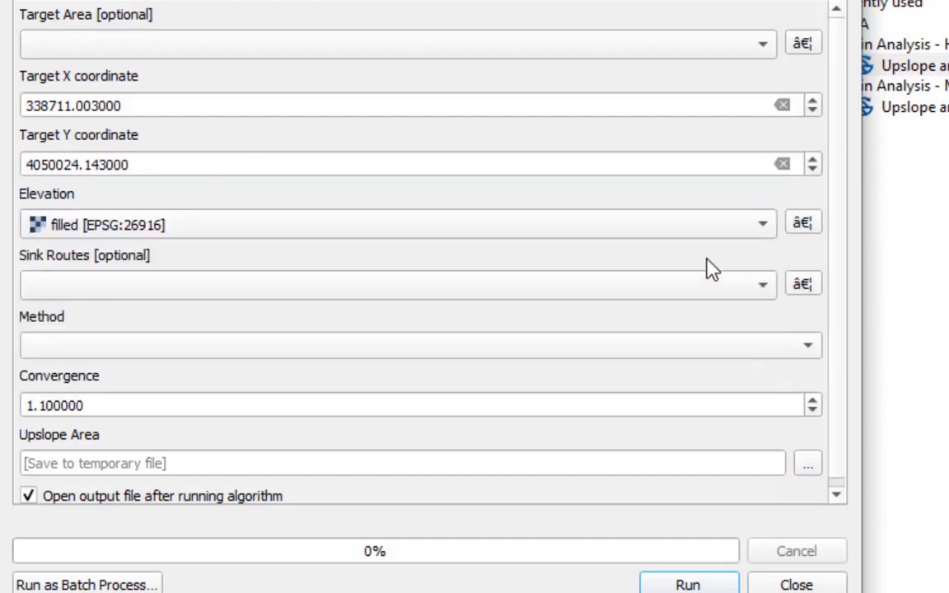
left_click(741, 346)
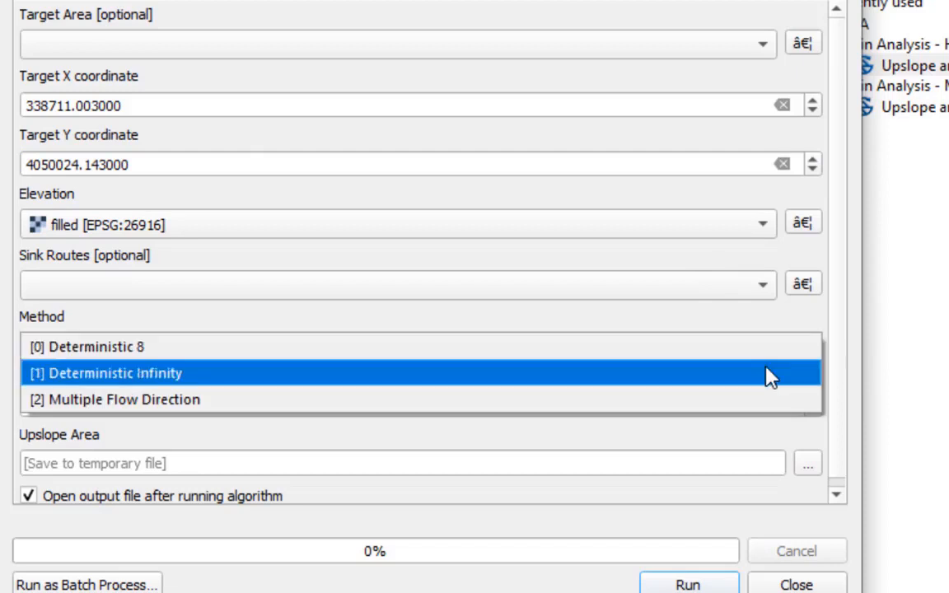
left_click(760, 360)
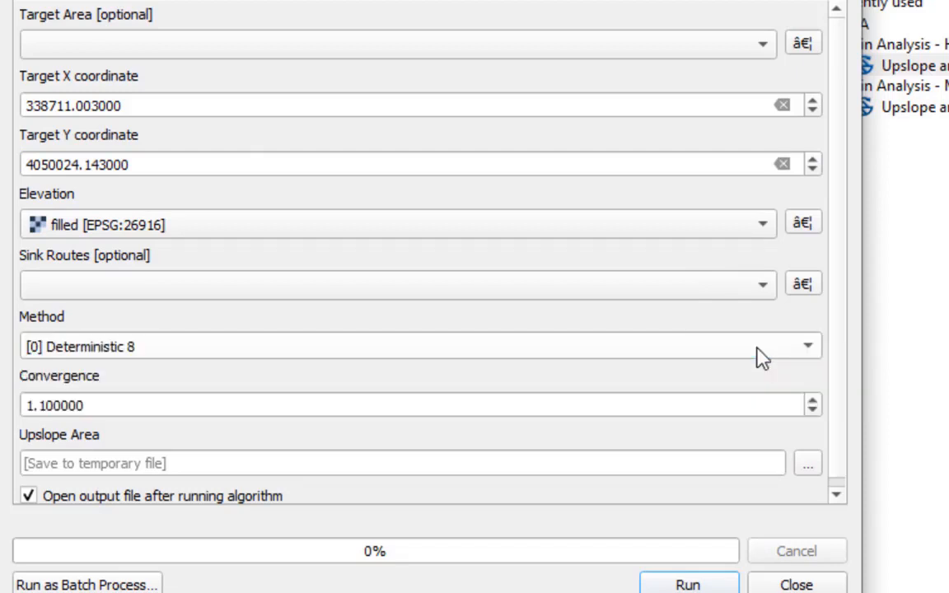
Specify the Upslope Area output as an SDAT file named JC_shed2 in the HW15 folder, run the tool and close its dialog
left_click(811, 468)
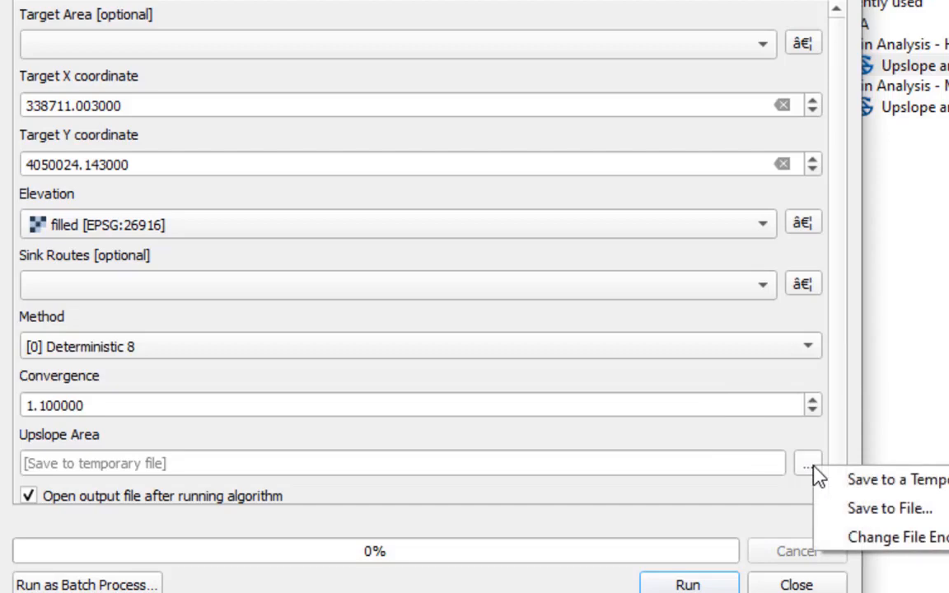
left_click(857, 508)
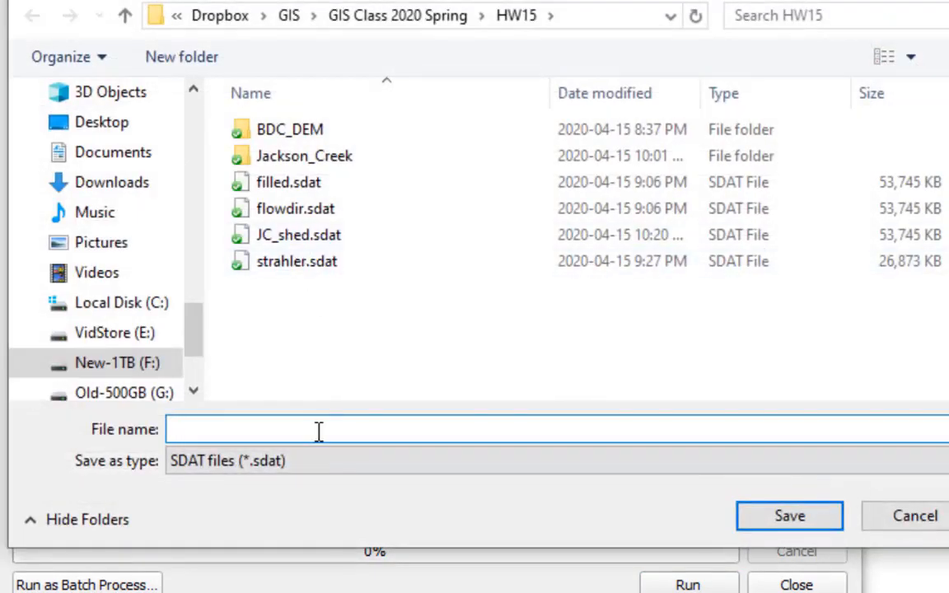
type("JC_shed2")
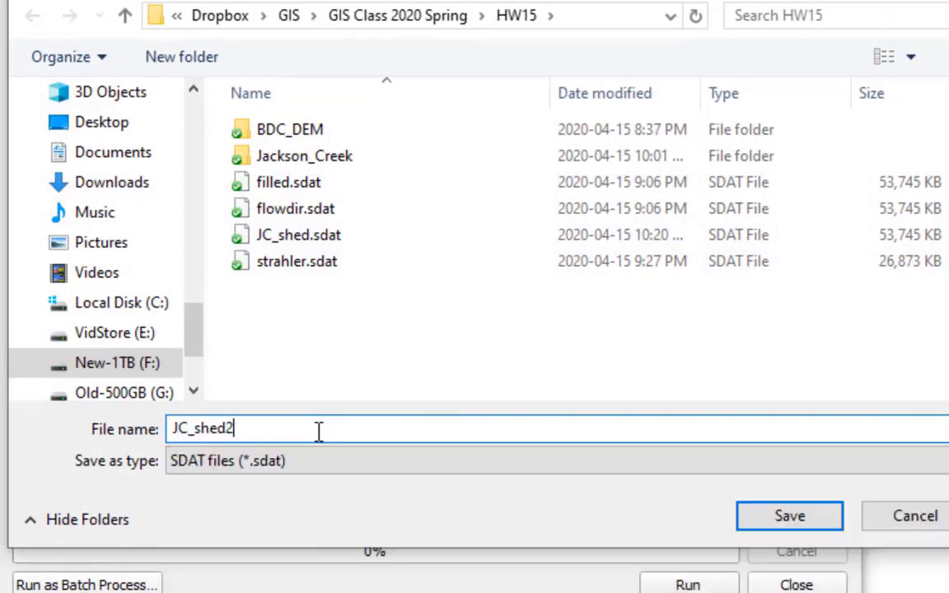
left_click(790, 516)
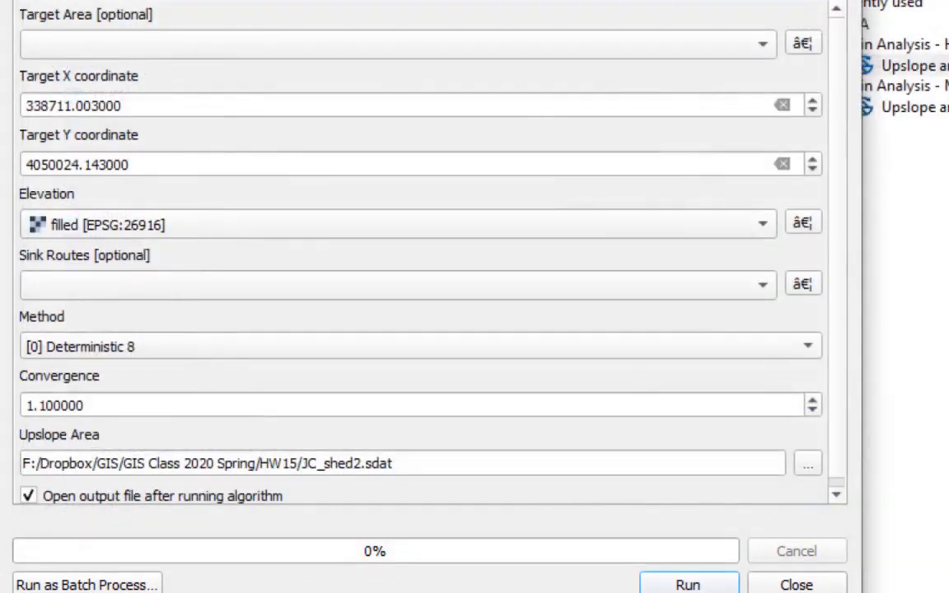
left_click(659, 584)
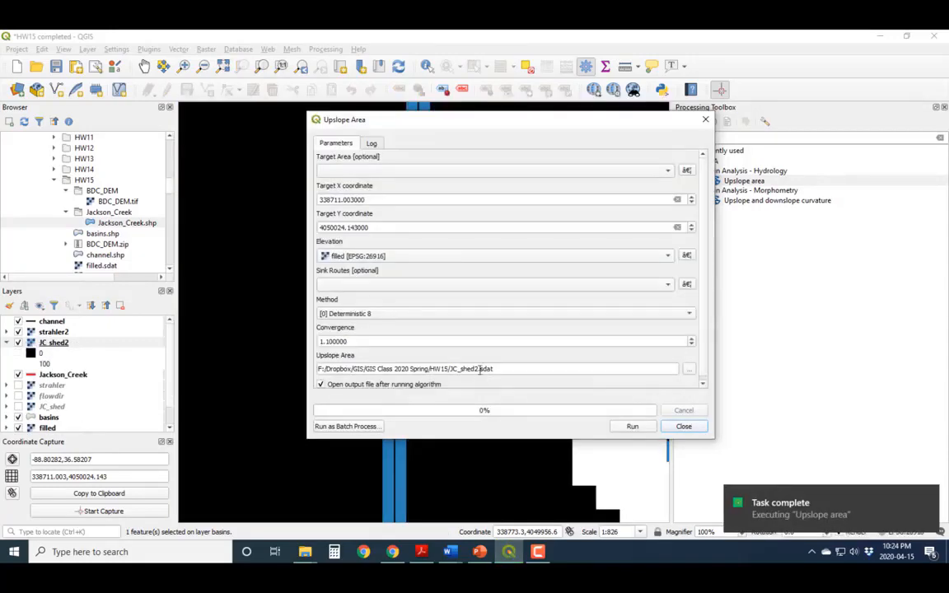
left_click(683, 426)
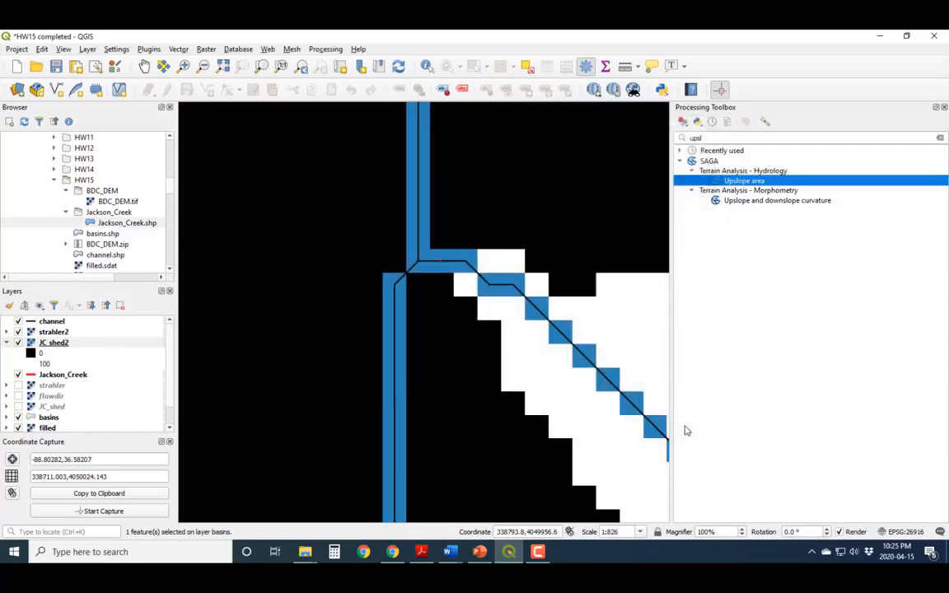
Show the full extent of the JC_shed2 layer and examine the delineated watershed up close
right_click(60, 342)
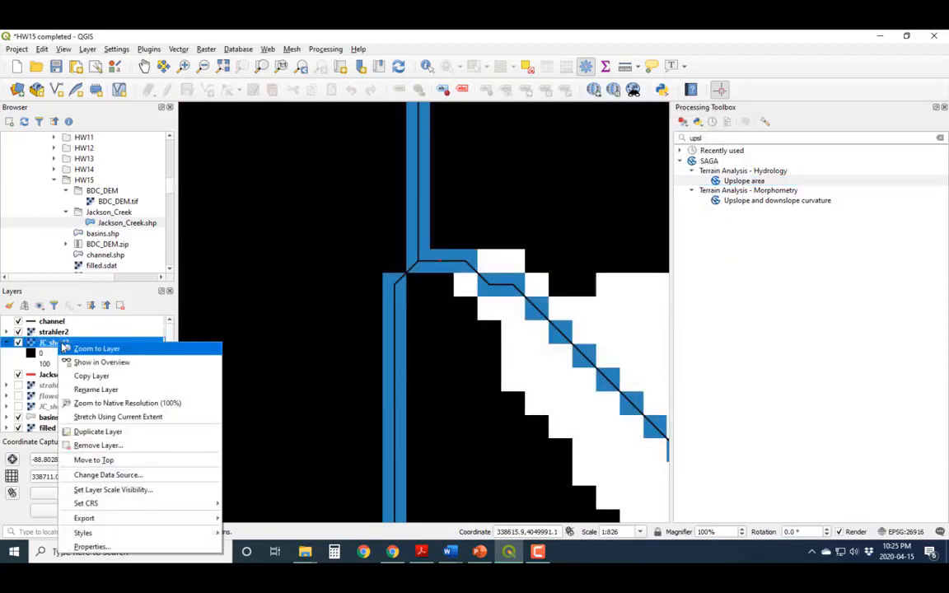
left_click(82, 348)
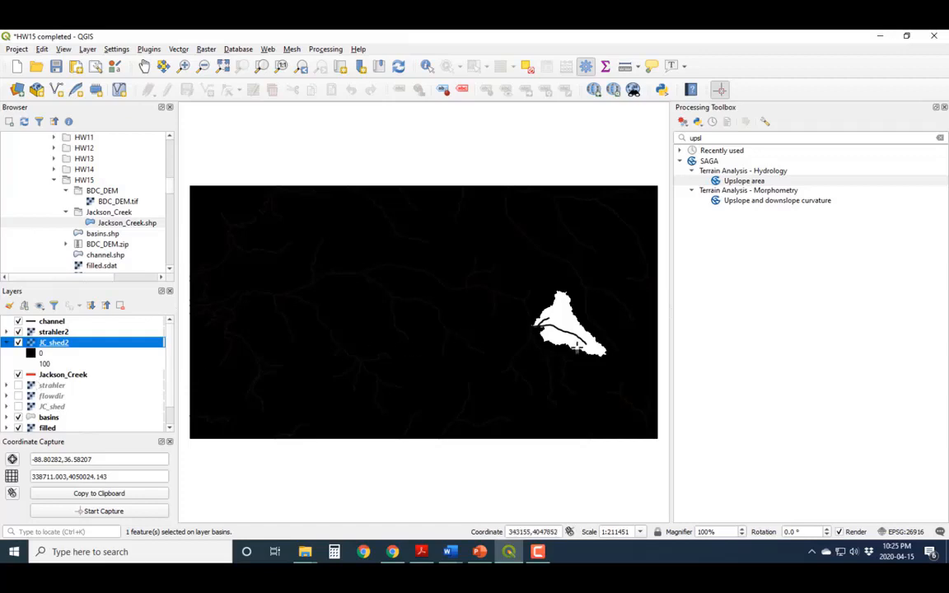
scroll(576, 347, "up", 2)
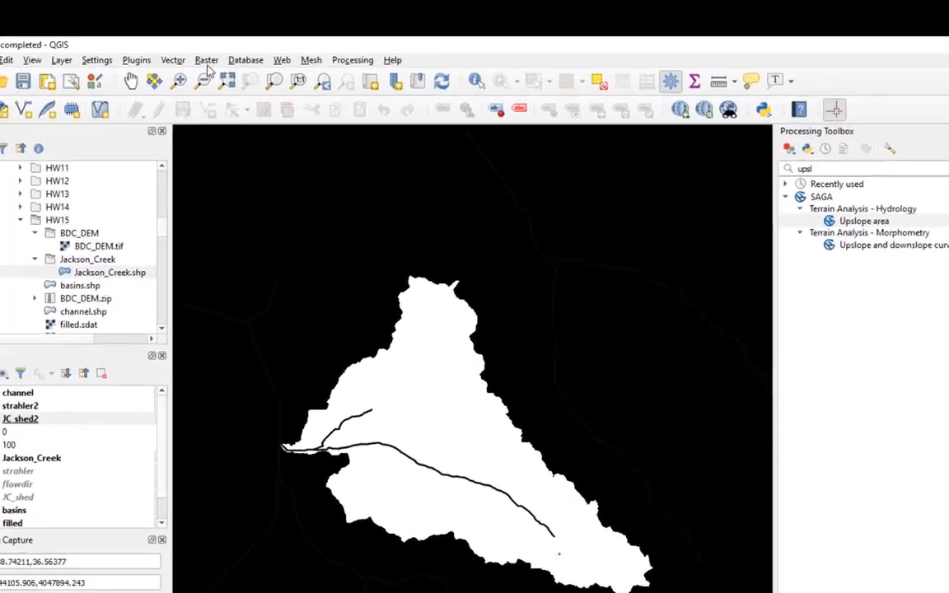
Polygonize the JC_shed2 raster into a shapefile named JC_shed_poly in the HW15 folder and close the tool's dialog
left_click(206, 50)
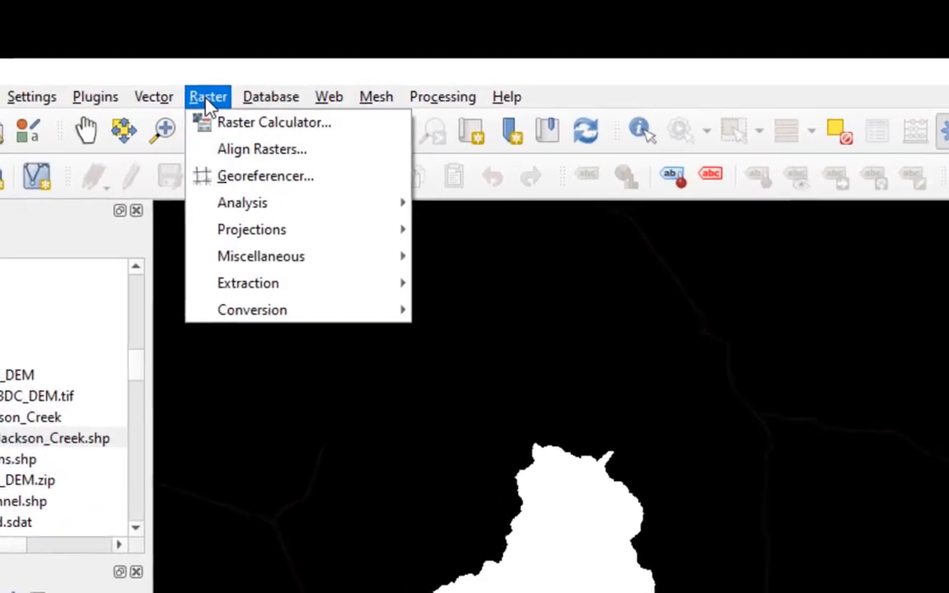
mouse_move(301, 327)
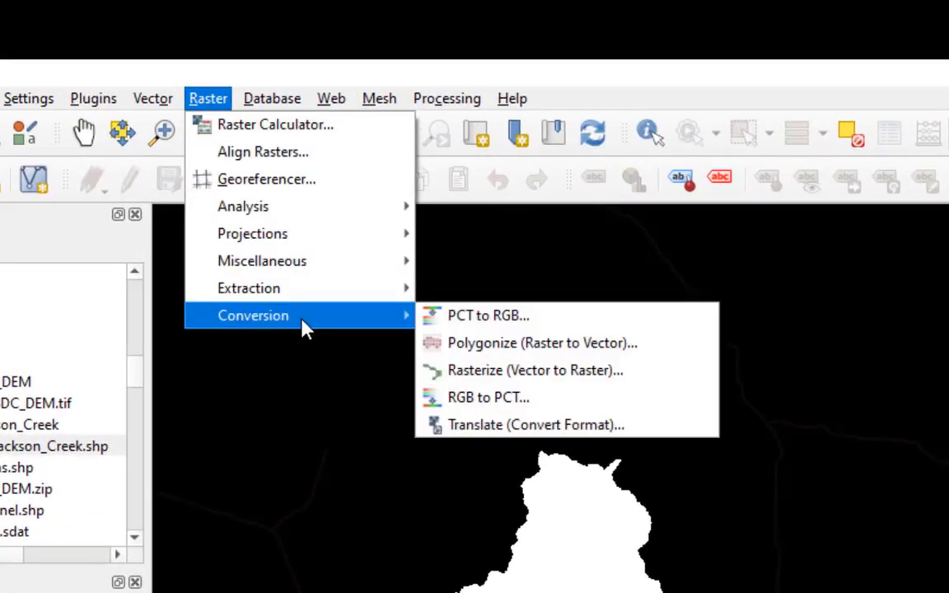
left_click(527, 346)
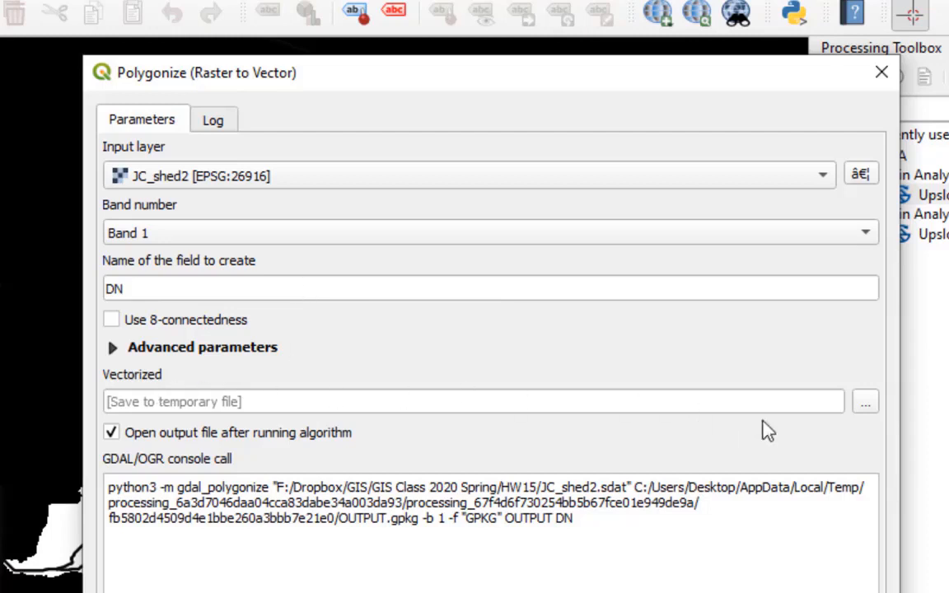
left_click(866, 403)
left_click(873, 441)
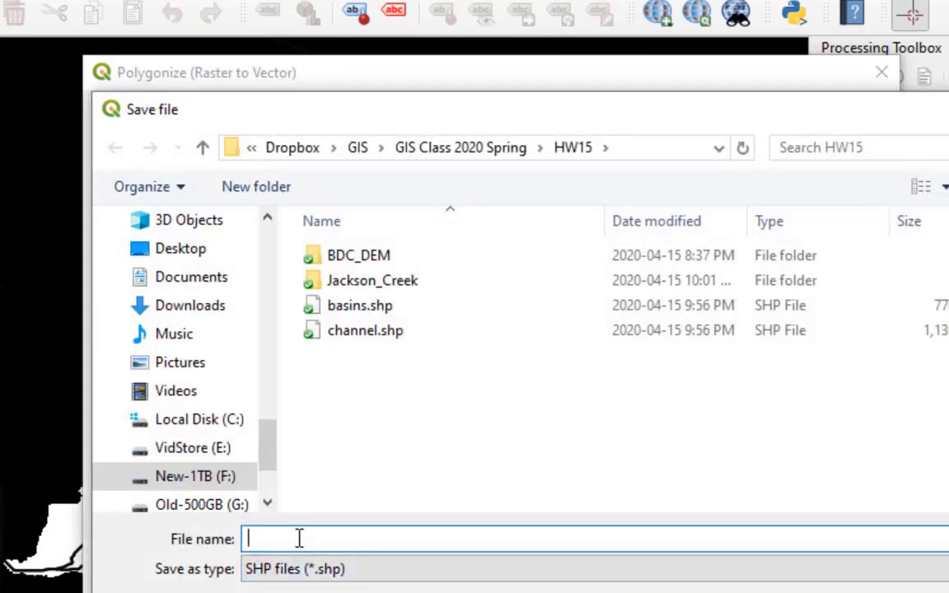
type("JC")
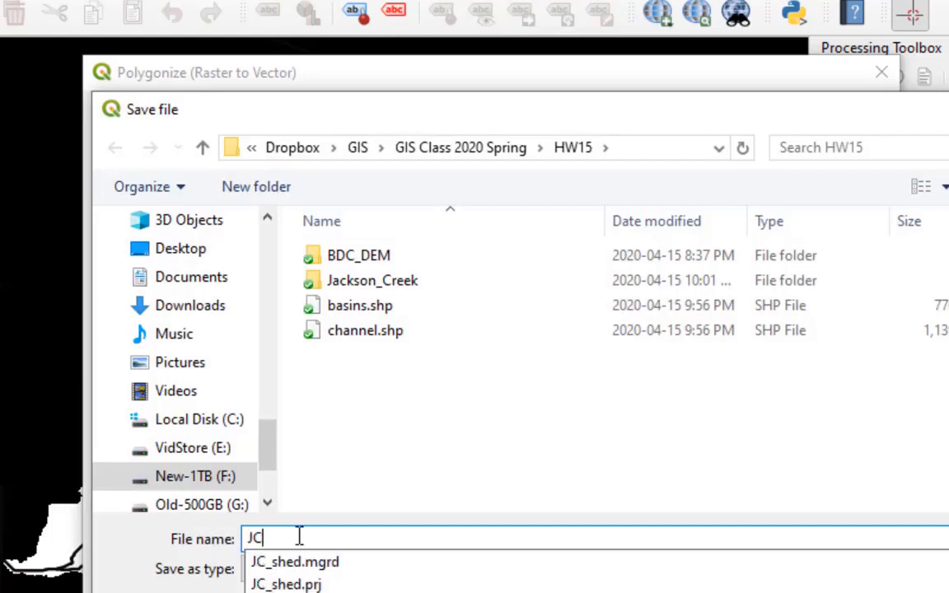
type("_shed")
key("Escape")
type("_poly")
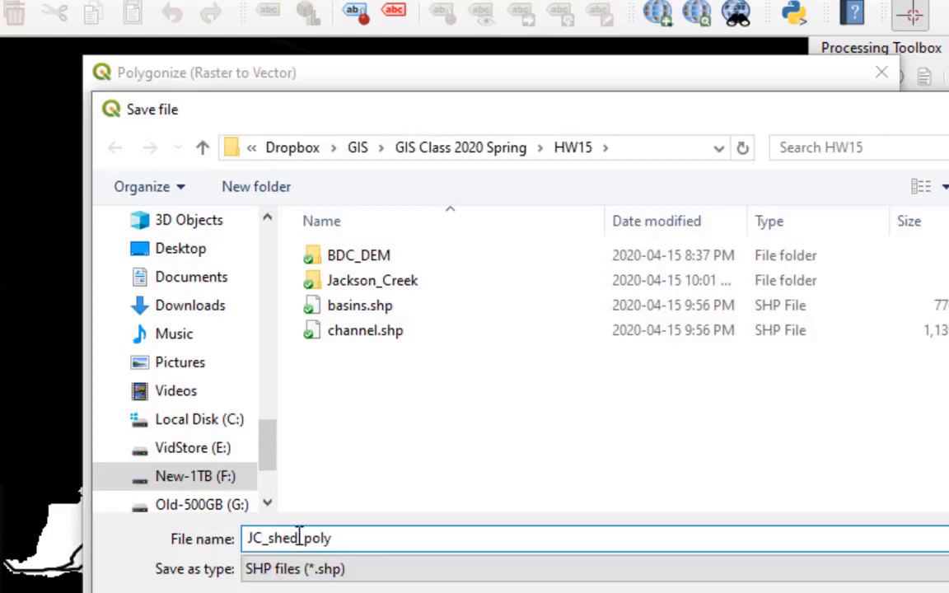
key("Return")
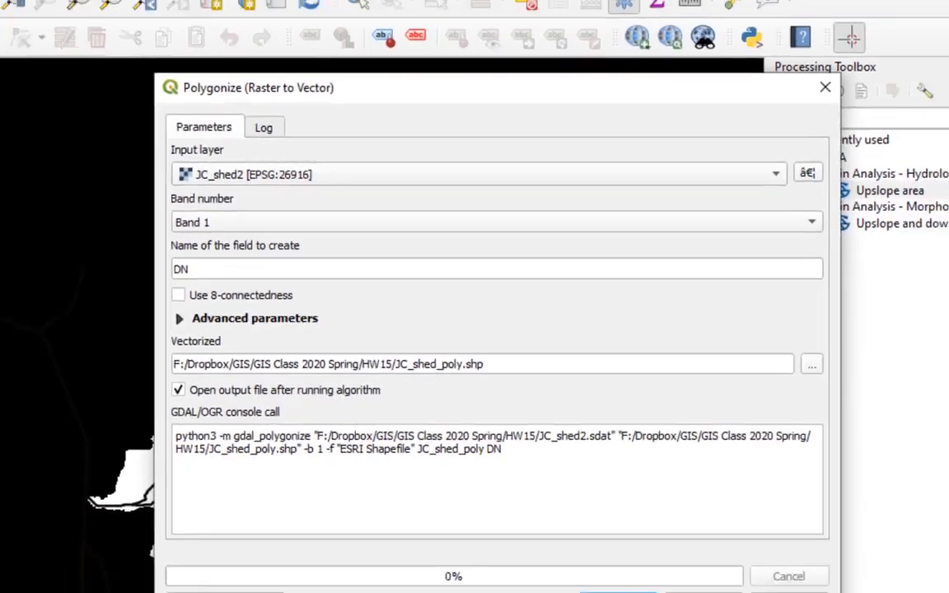
left_click(581, 427)
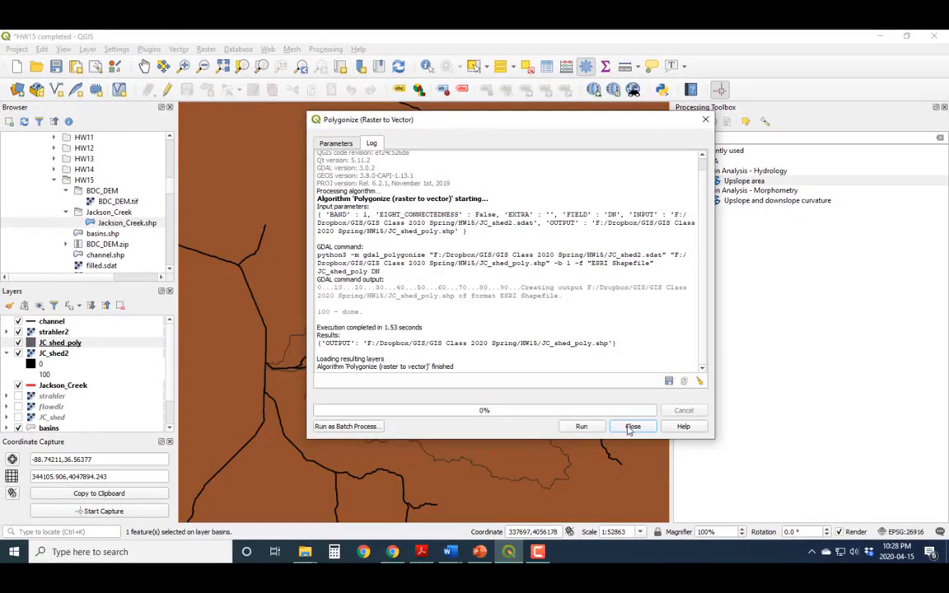
left_click(632, 426)
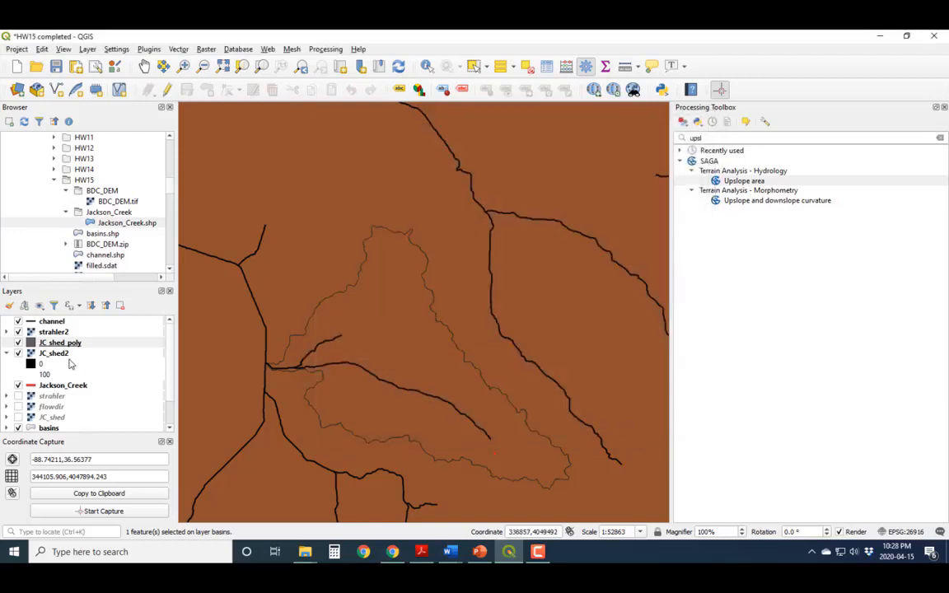
Show the full extent of the JC_shed_poly layer
scroll(168, 419, "down", 1)
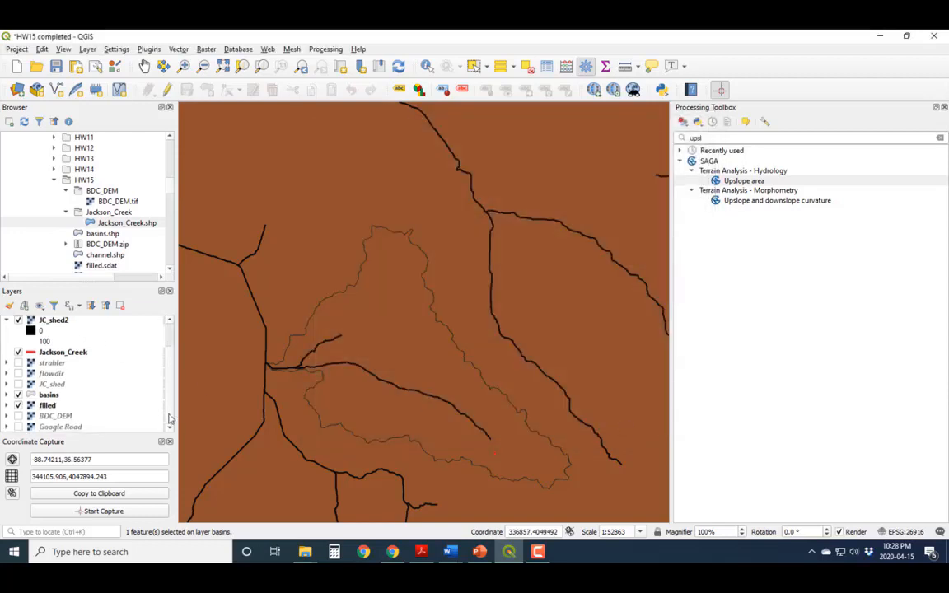
scroll(169, 420, "up", 1)
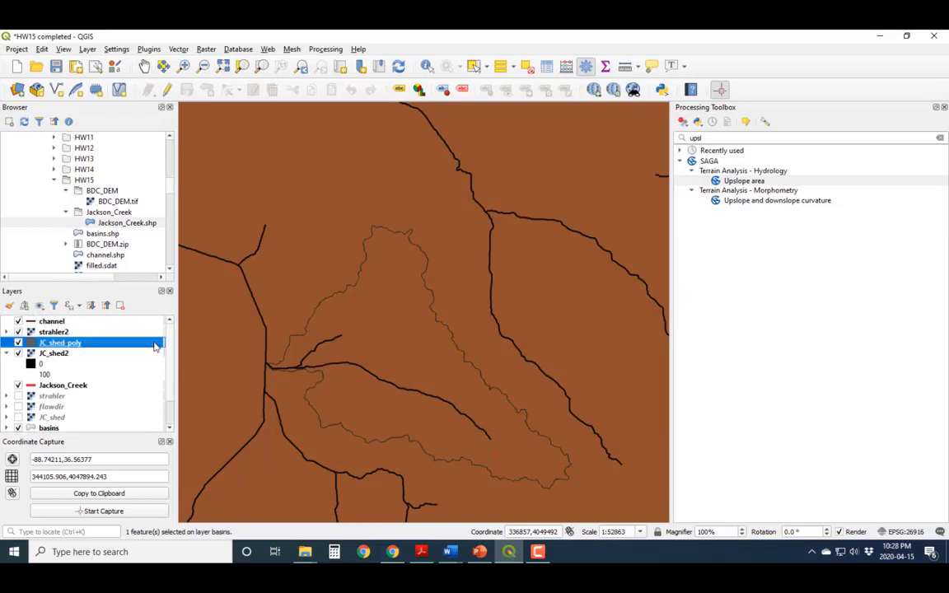
right_click(58, 343)
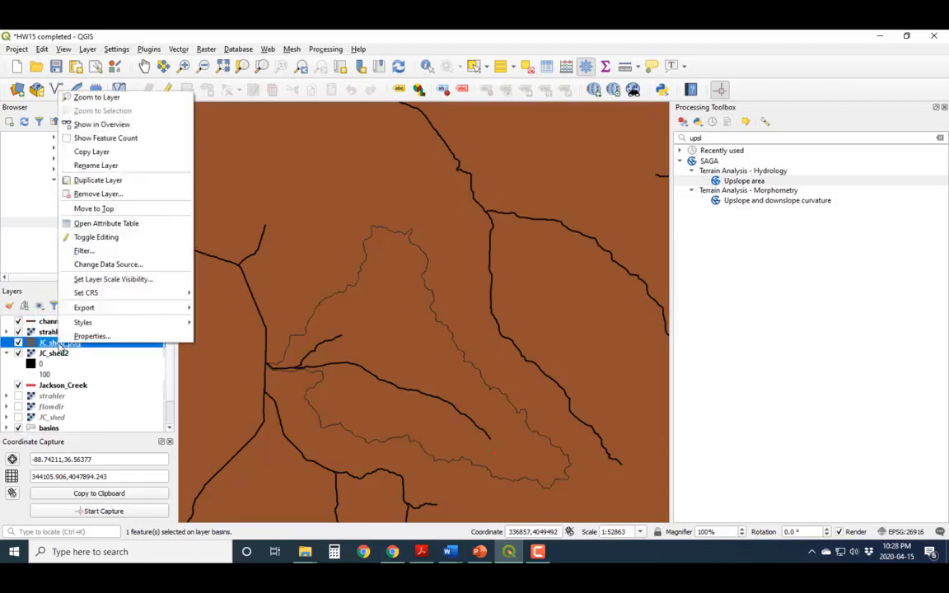
left_click(94, 97)
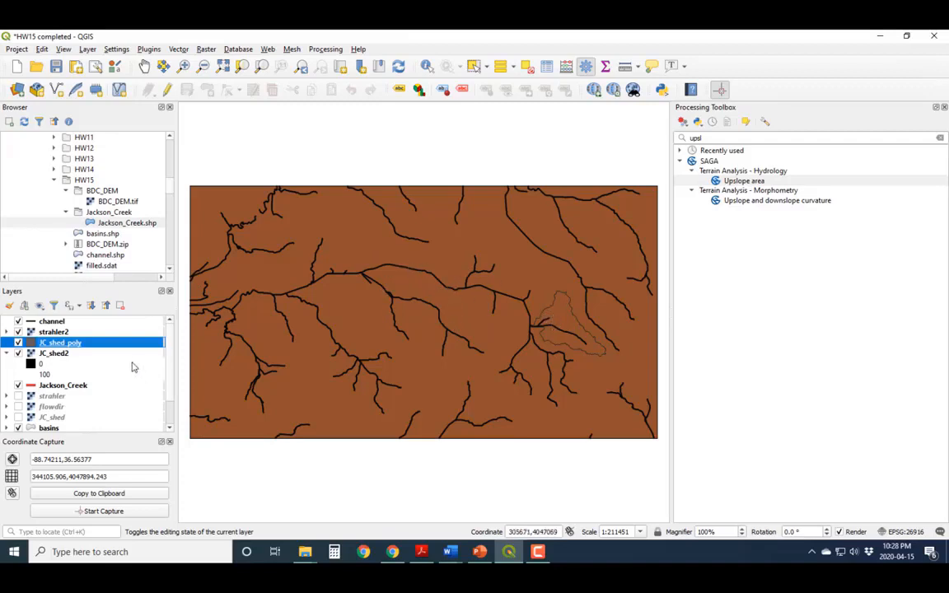
Style the JC_shed_poly layer as Categorized on the DN field with random colors and apply the classification
right_click(75, 347)
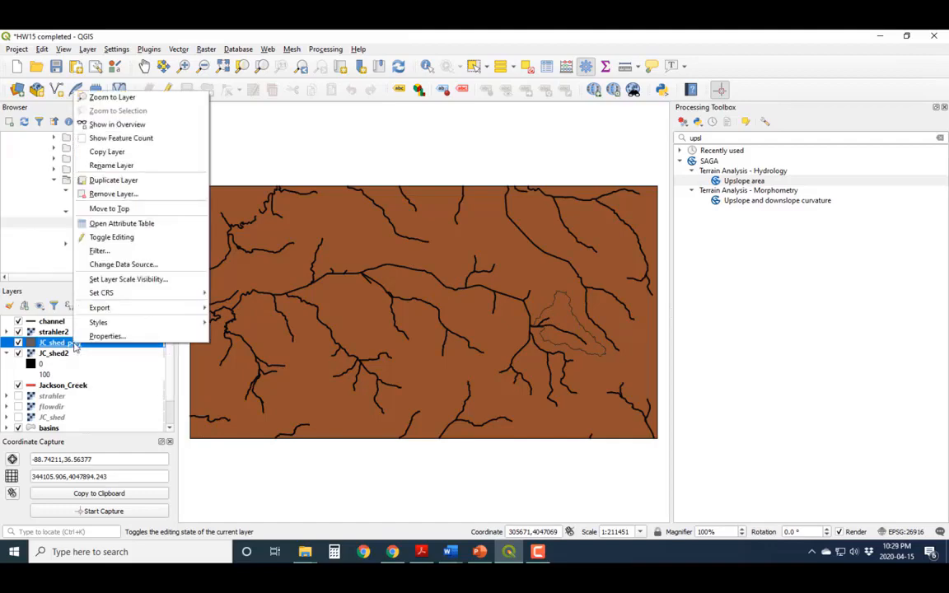
left_click(107, 336)
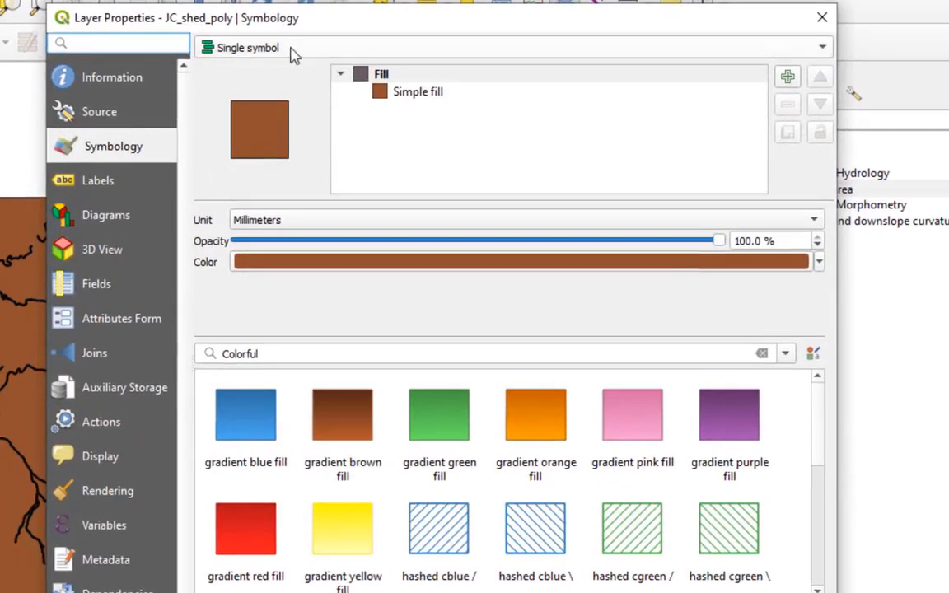
left_click(292, 51)
left_click(291, 68)
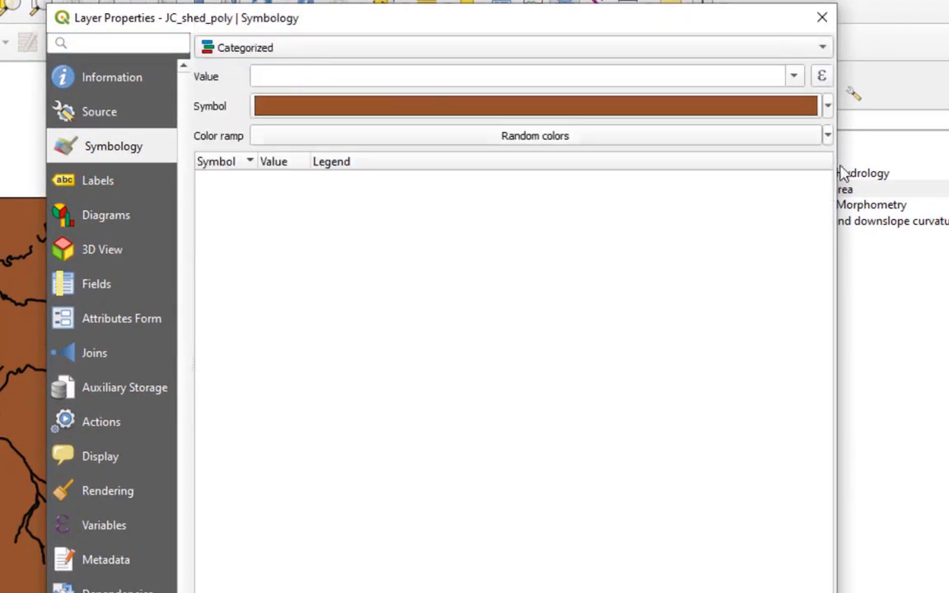
left_click(795, 78)
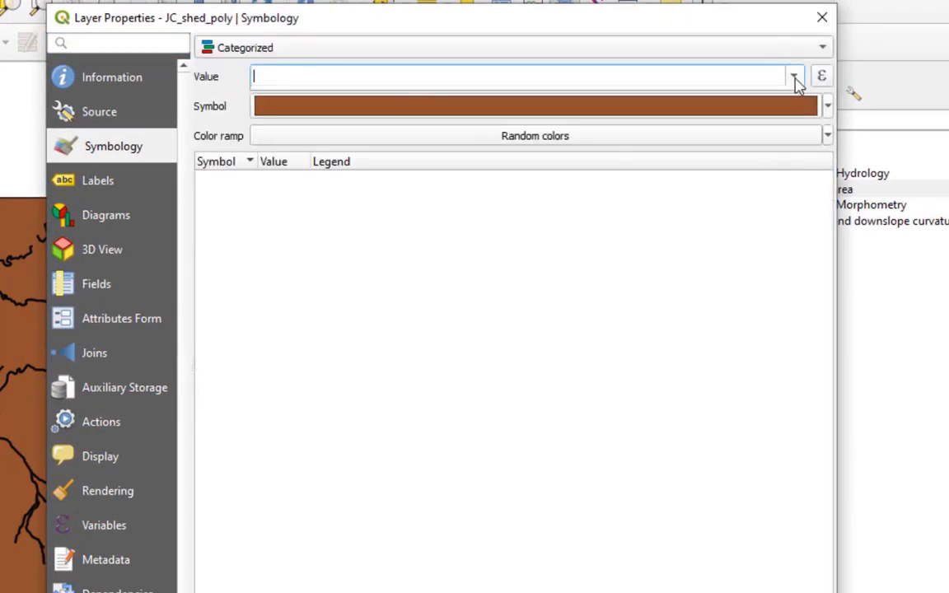
left_click(656, 98)
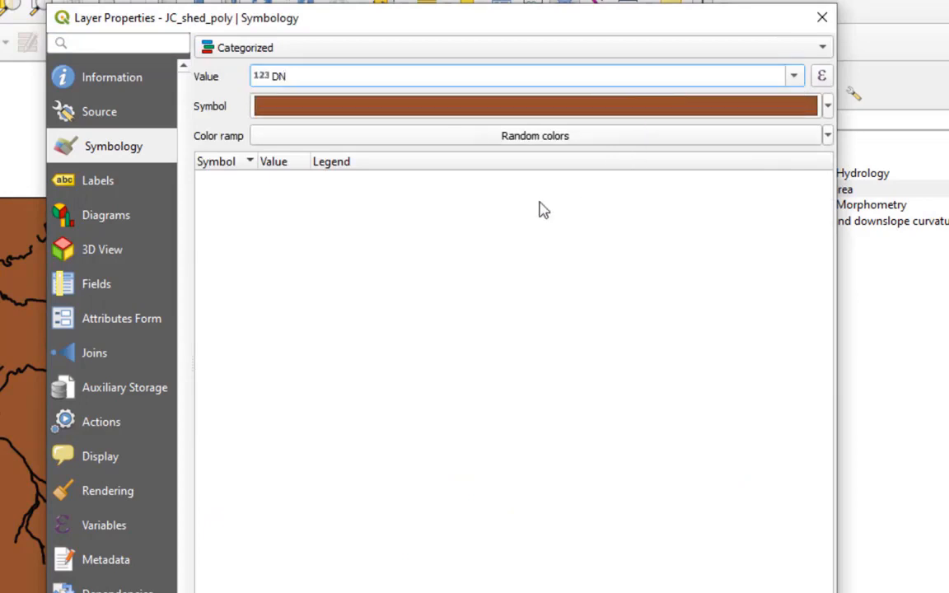
left_click(230, 592)
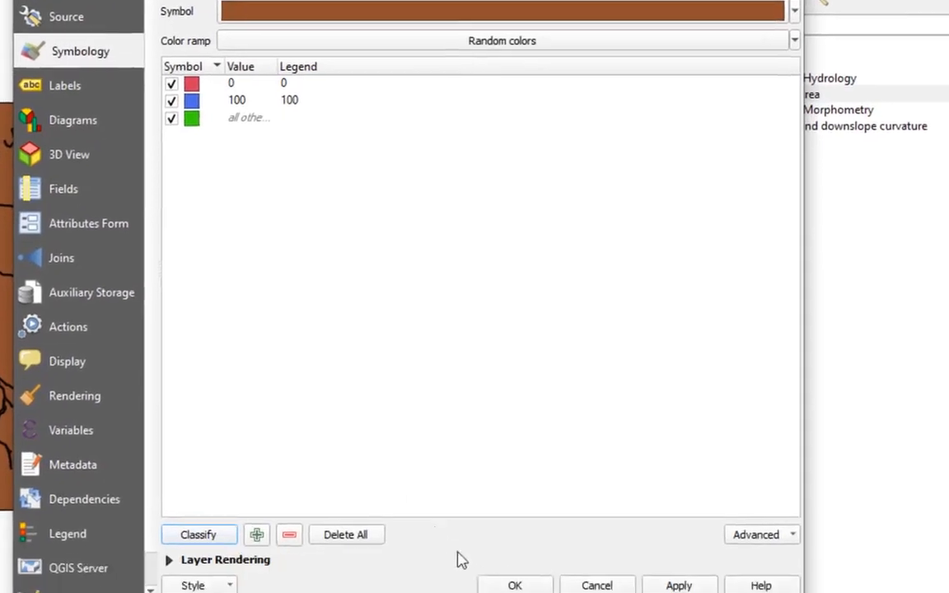
left_click(517, 586)
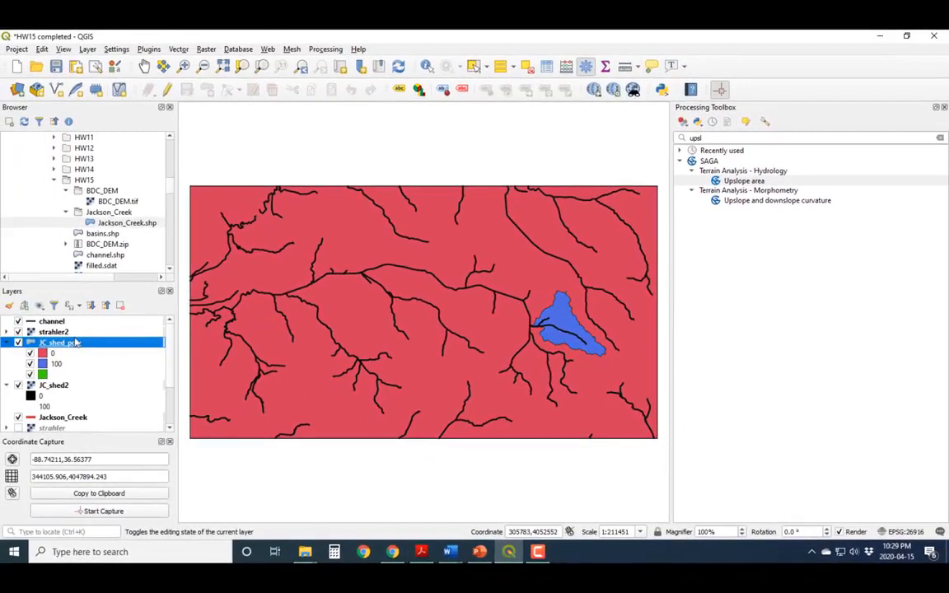
Inspect the JC_shed_poly attribute table and select the large background polygon on the map to identify its record
right_click(77, 341)
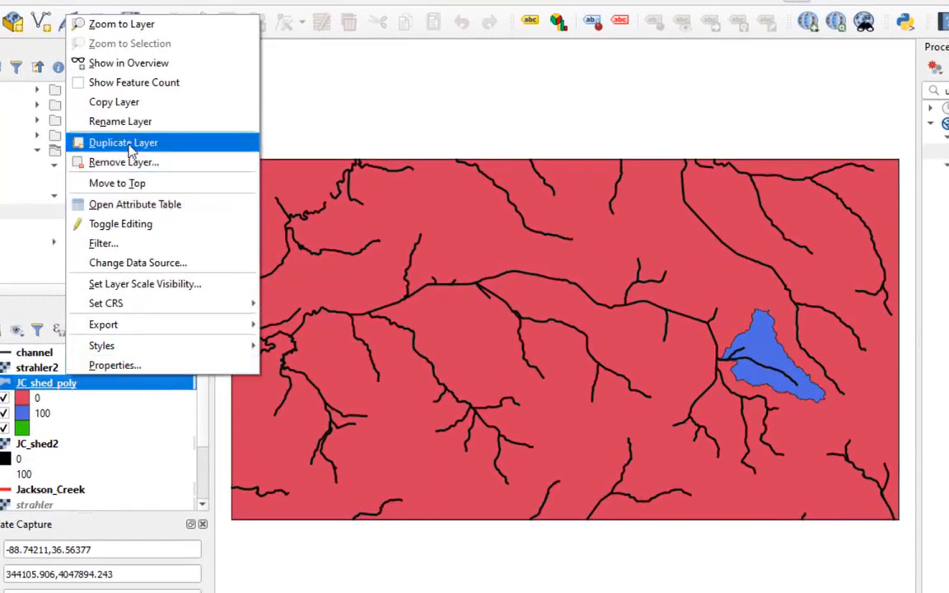
left_click(132, 204)
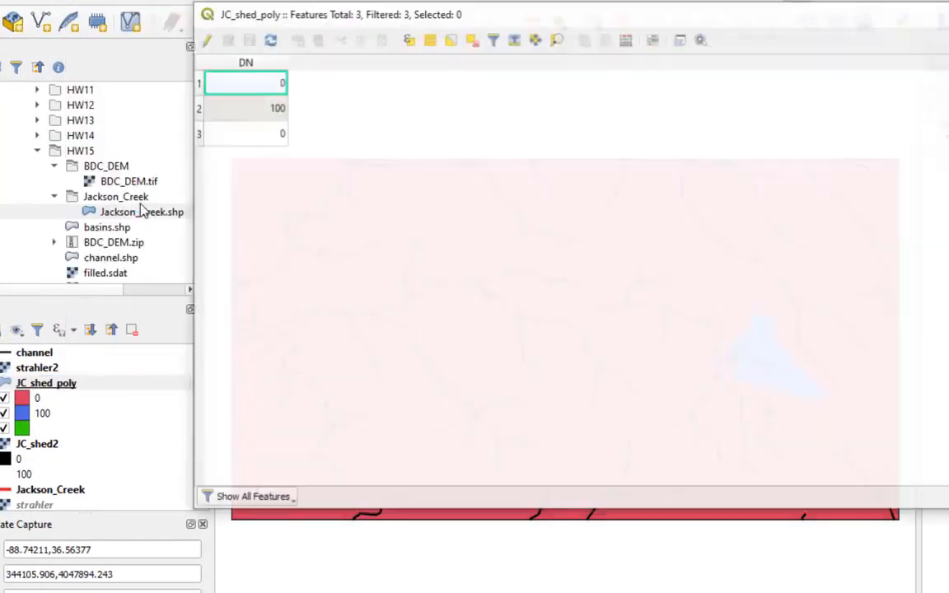
left_click_drag(334, 16, 423, 65)
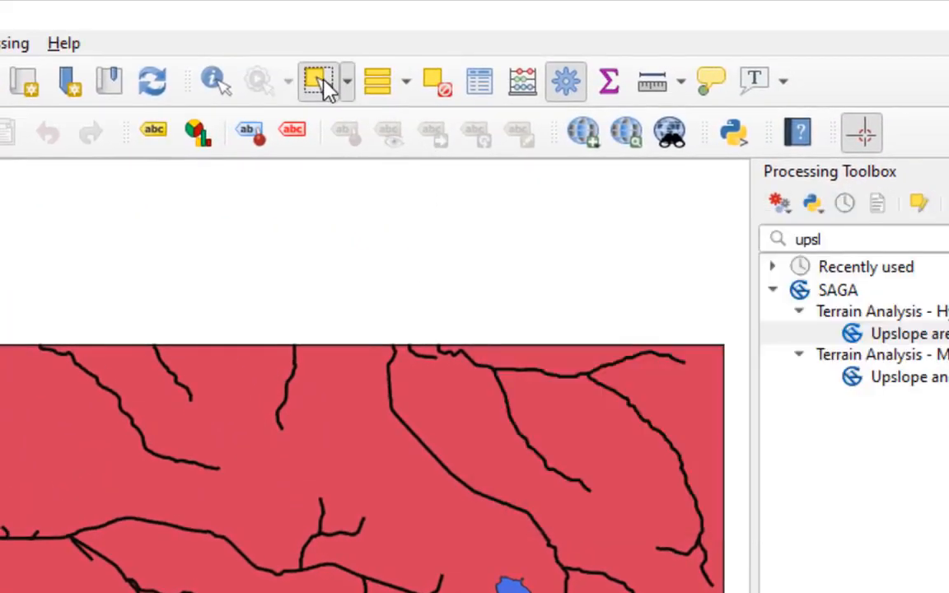
left_click(323, 85)
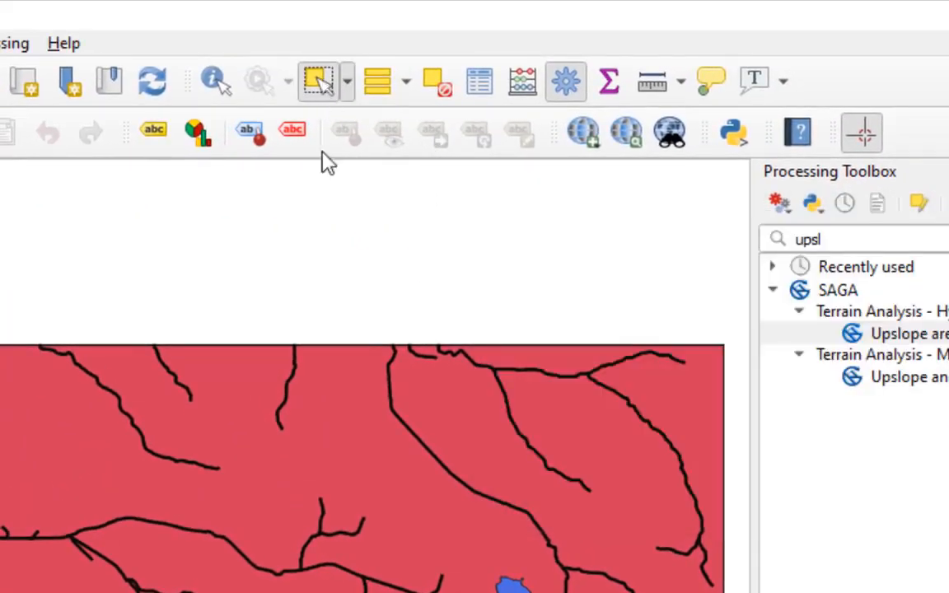
left_click(77, 474)
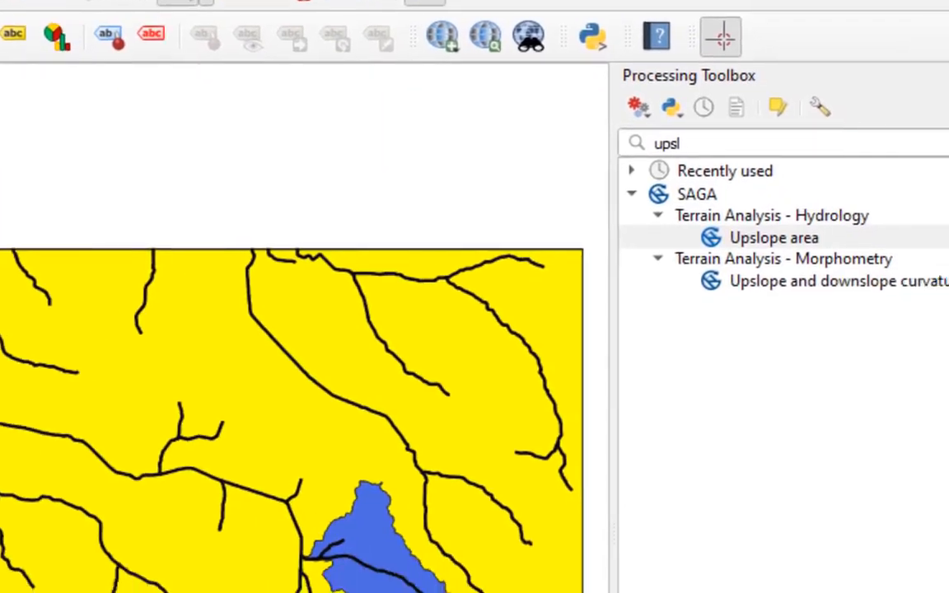
key("F6")
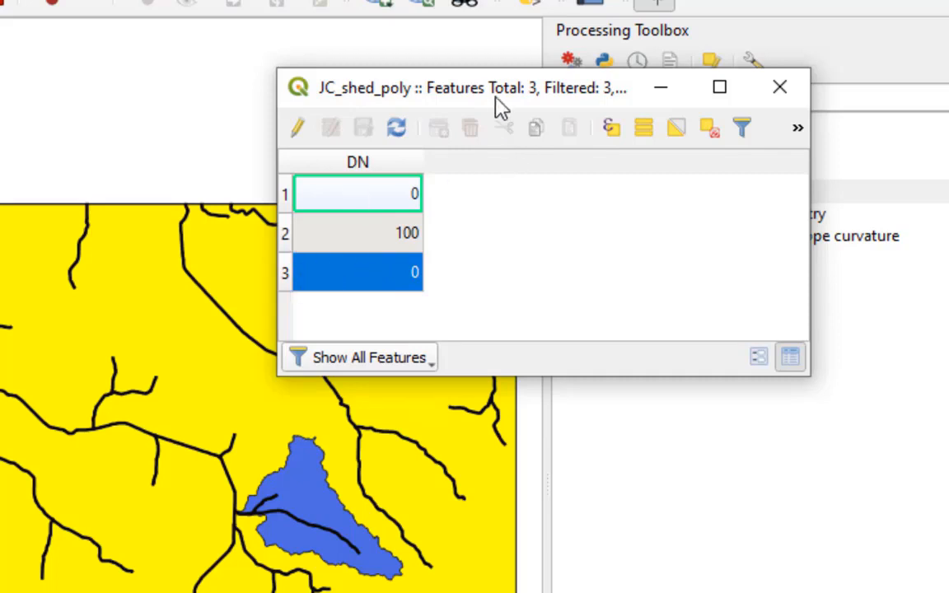
Make JC_shed_poly editable and delete both features whose DN value is 0
left_click(298, 129)
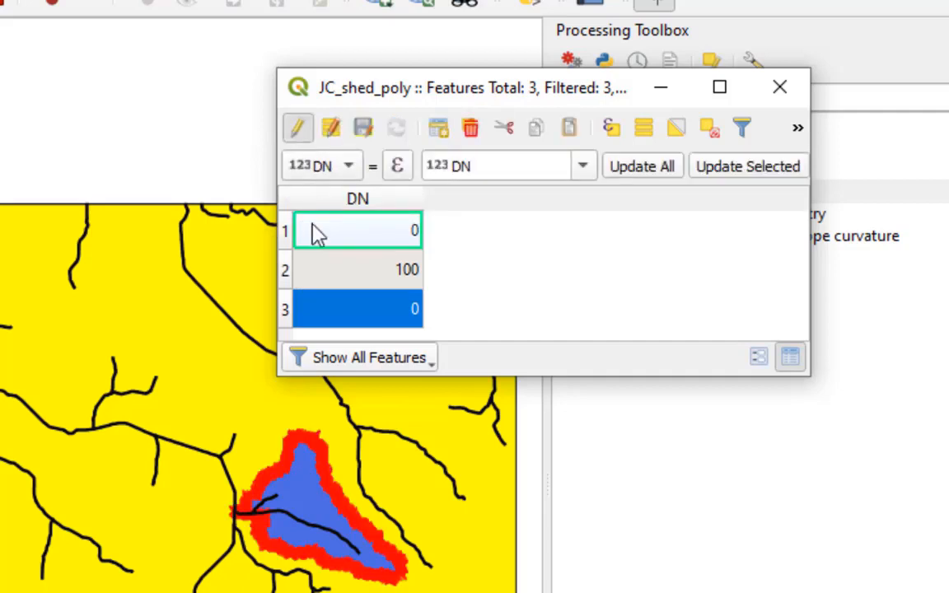
left_click(286, 231)
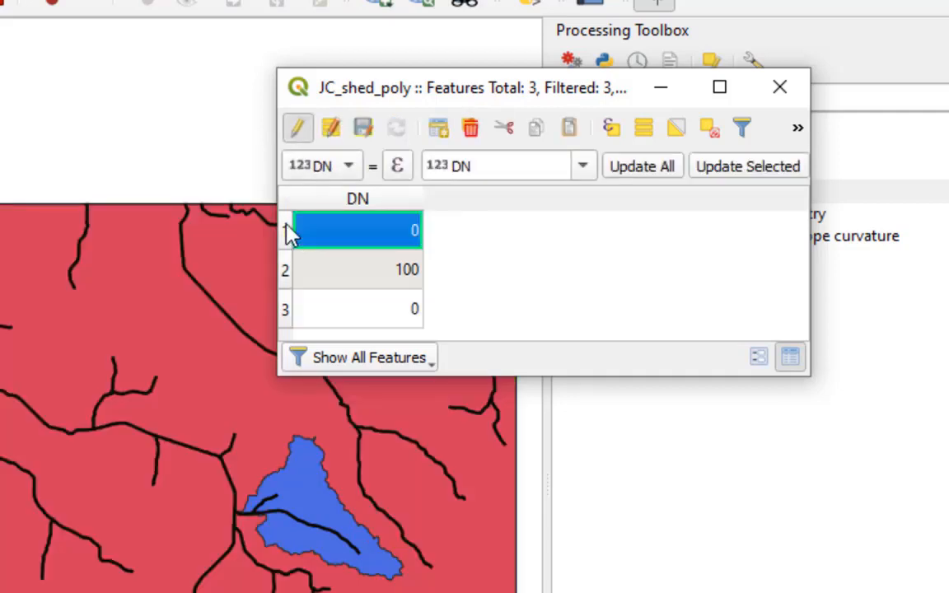
left_click(474, 129)
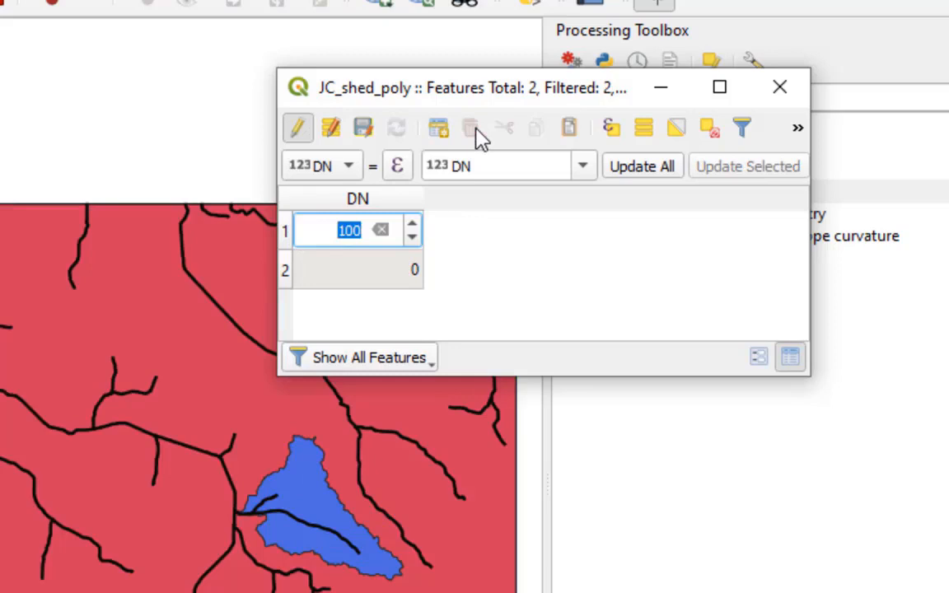
left_click(288, 279)
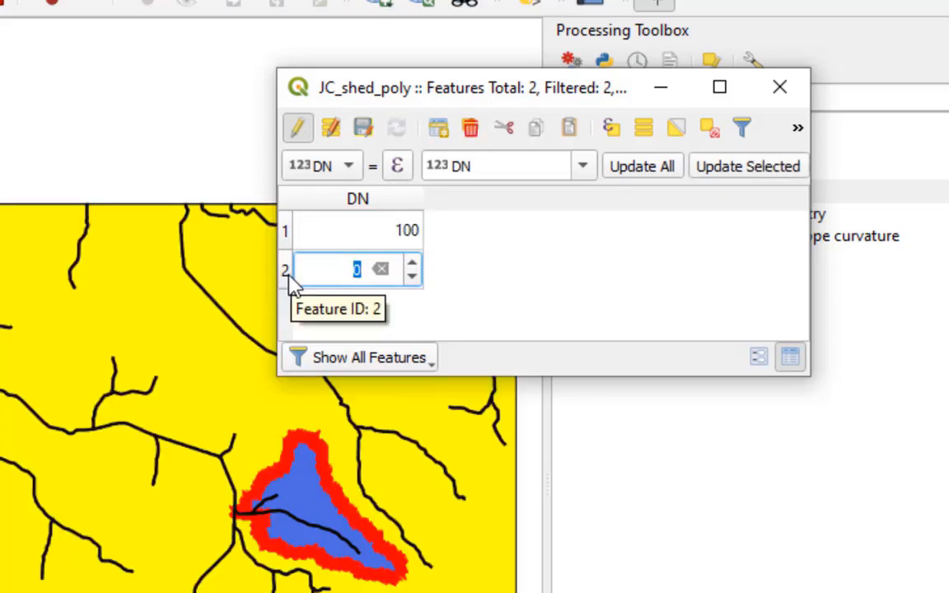
left_click(471, 128)
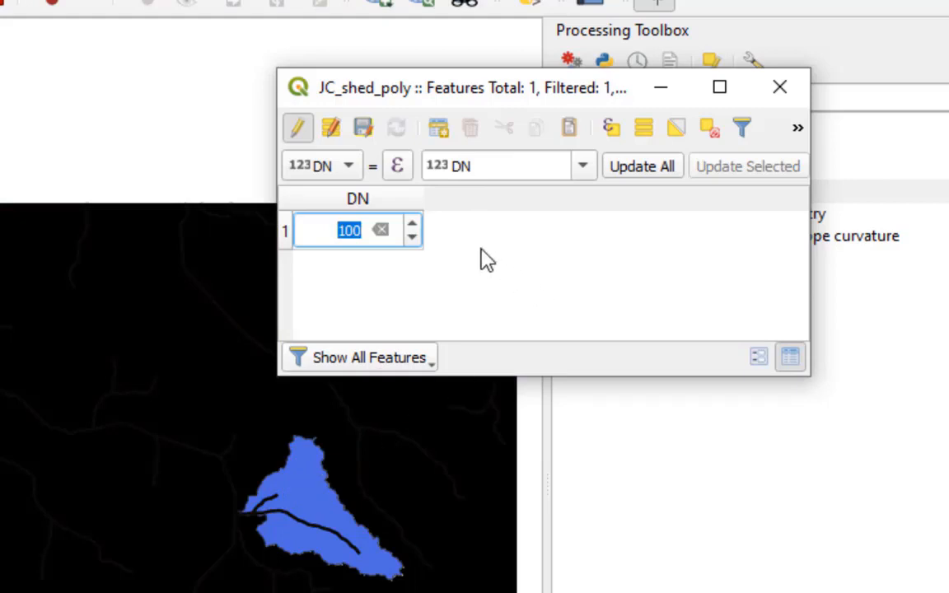
Stop editing JC_shed_poly, save the layer changes and close its attribute table
left_click(297, 127)
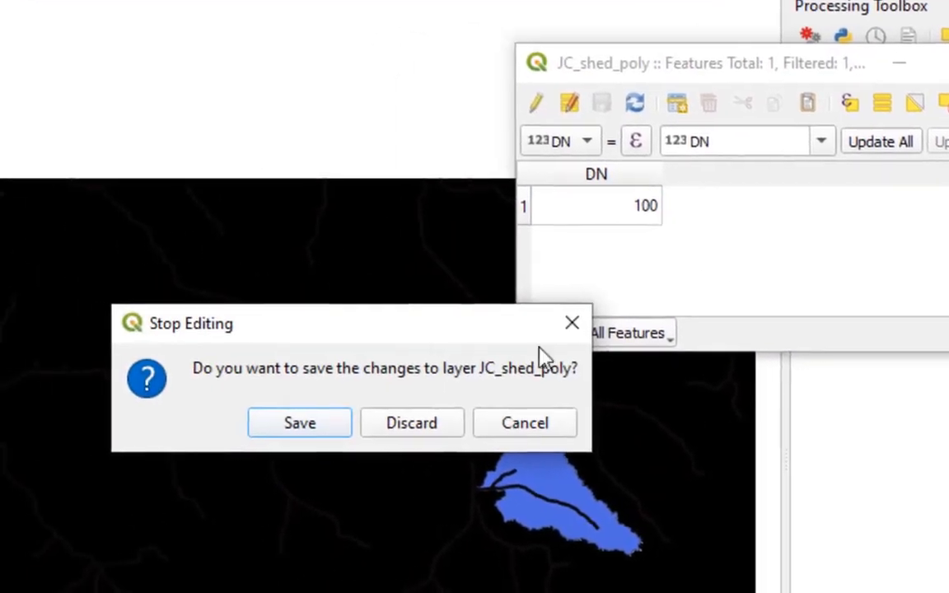
left_click(301, 424)
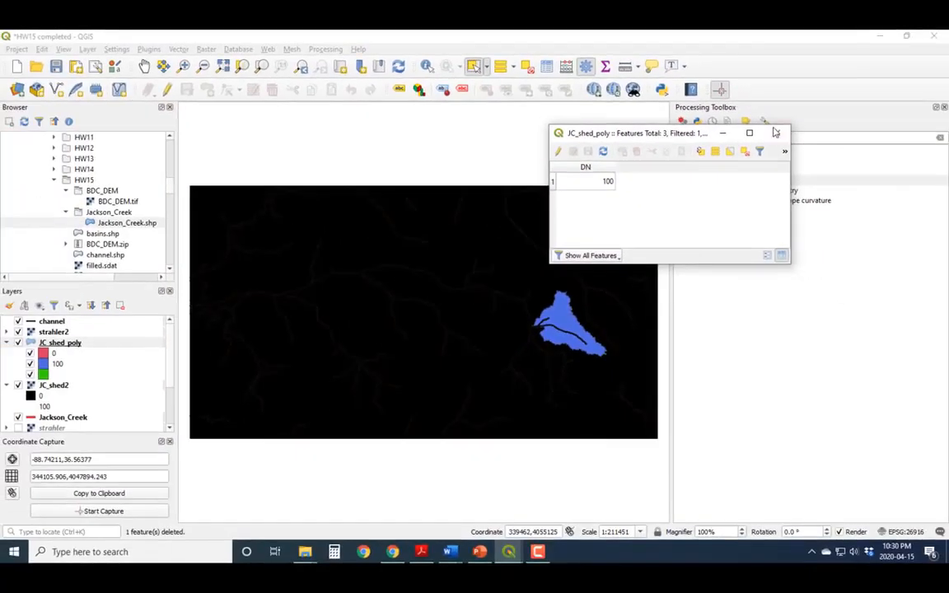
left_click(775, 132)
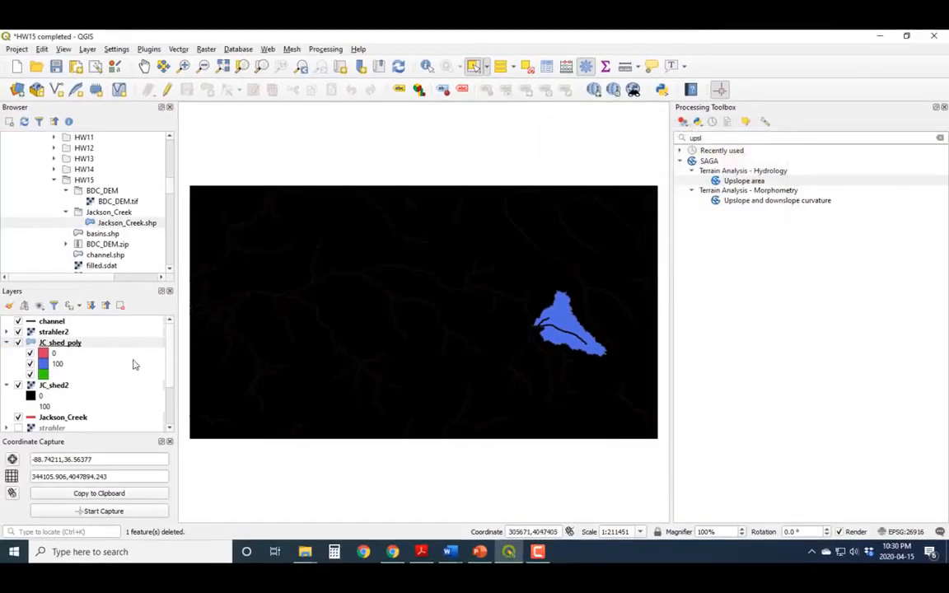
Clear and reclassify the JC_shed_poly categories on the DN field, apply the symbology, and hide the JC_shed2 raster layer
right_click(68, 346)
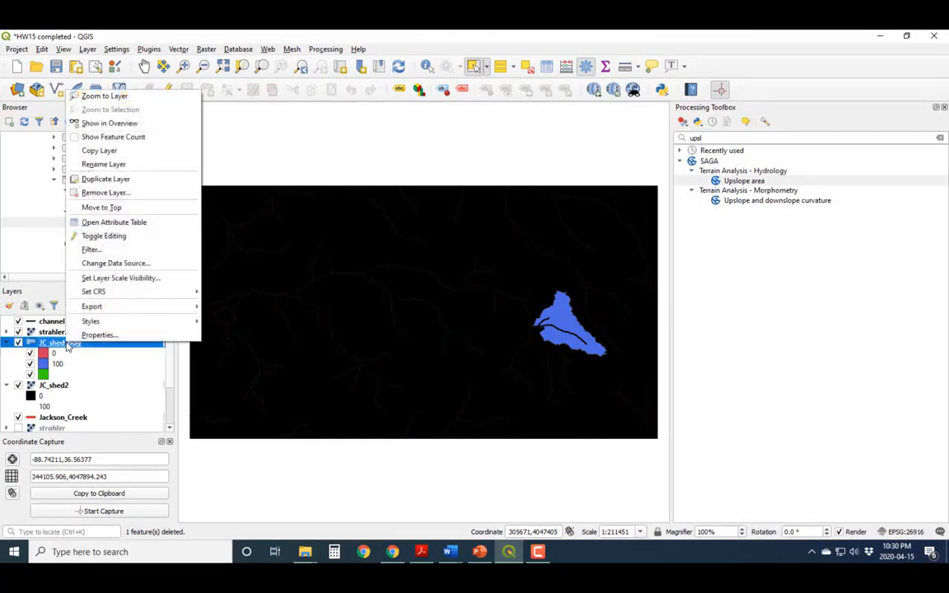
left_click(86, 334)
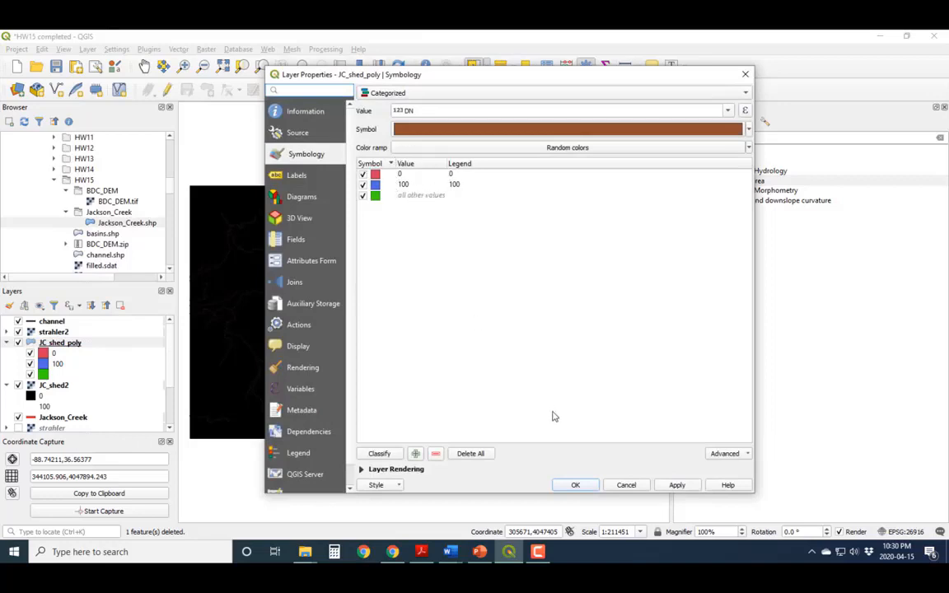
left_click(471, 453)
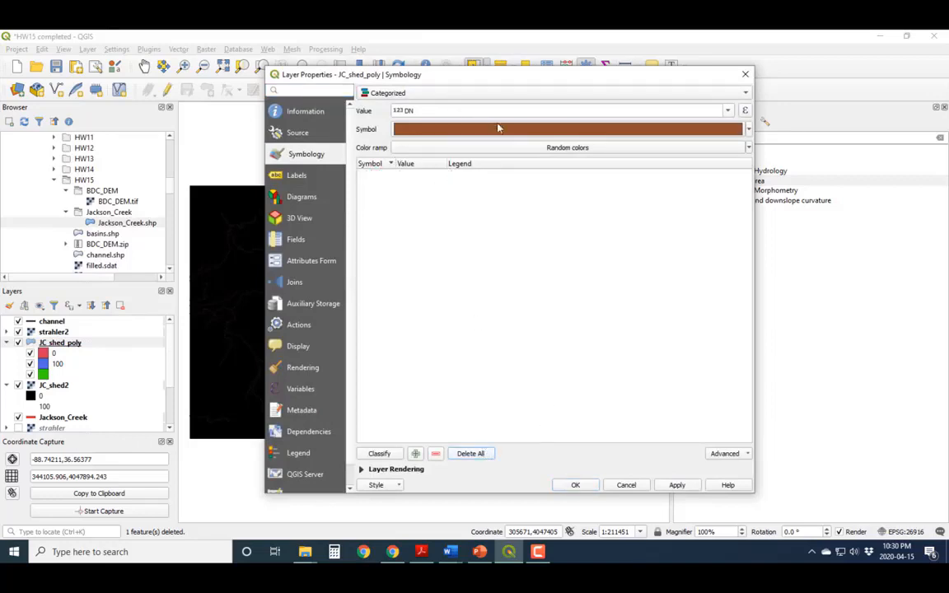
left_click(379, 453)
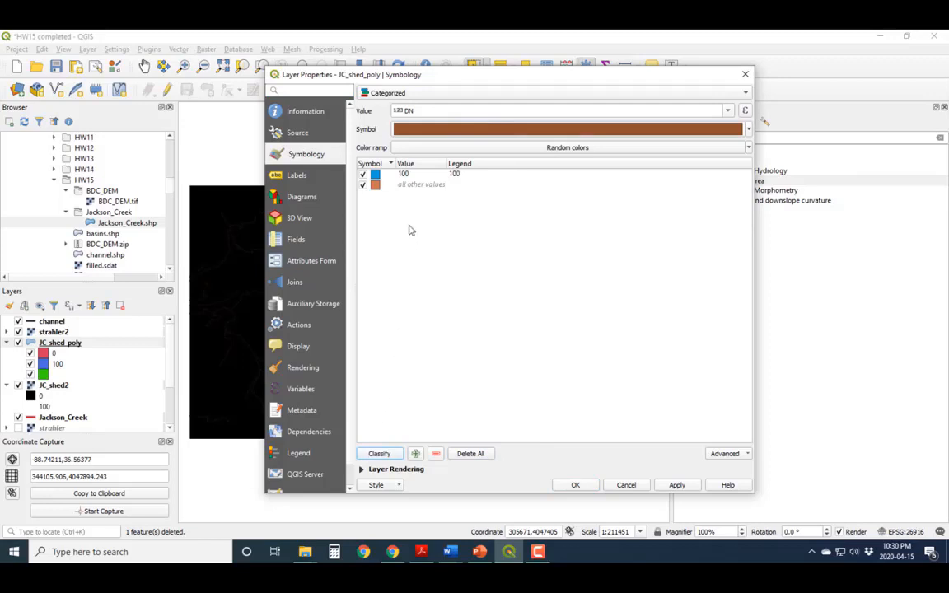
left_click(672, 485)
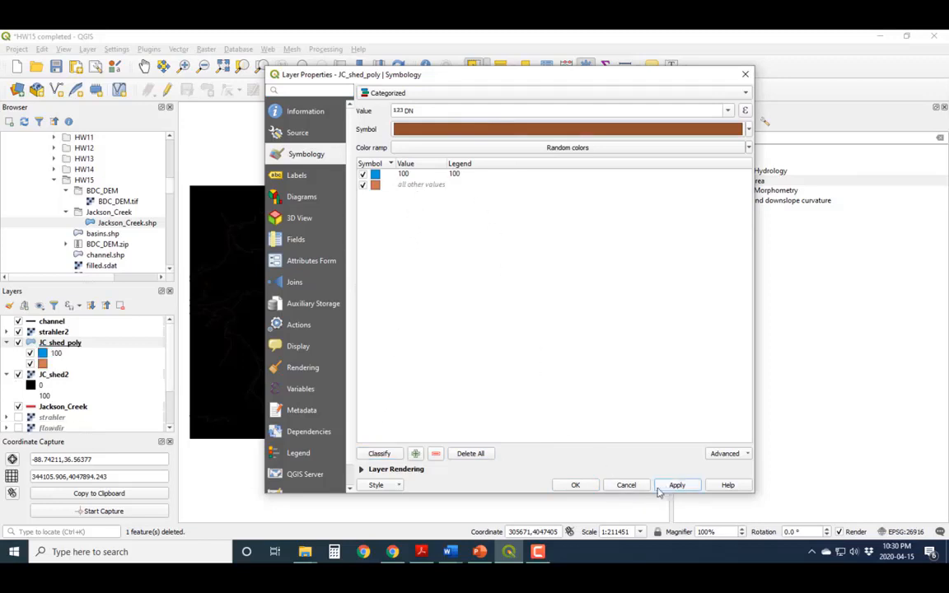
left_click(578, 485)
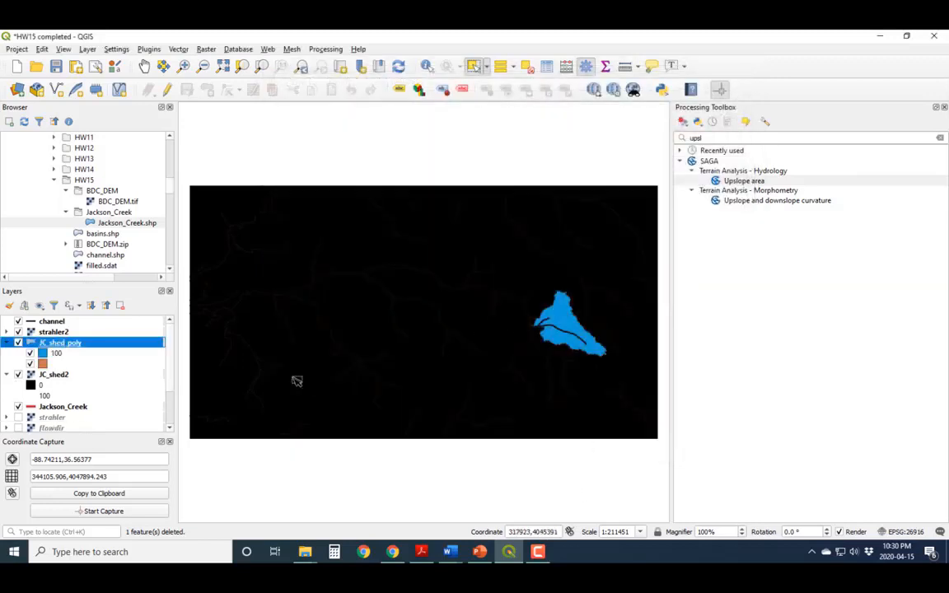
left_click(18, 375)
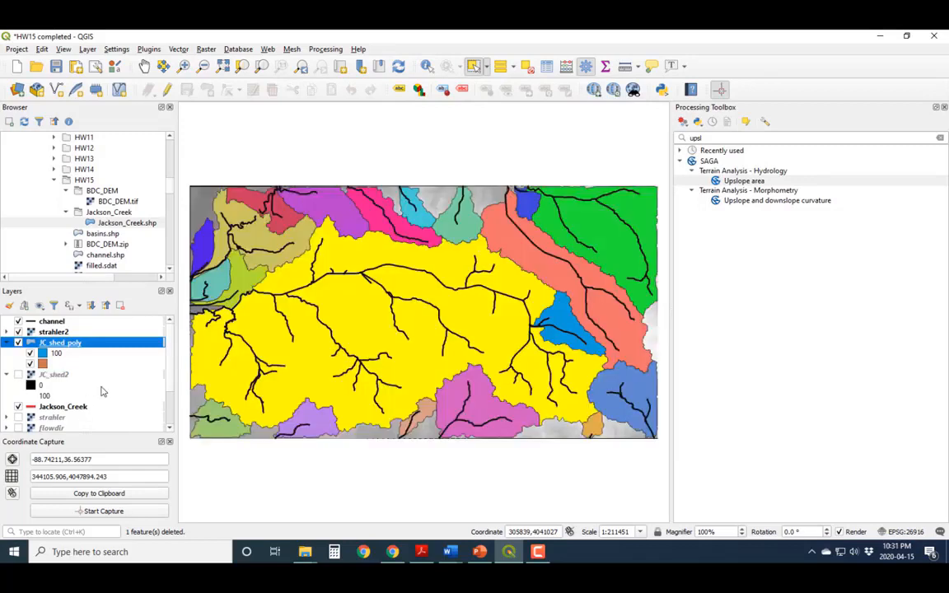
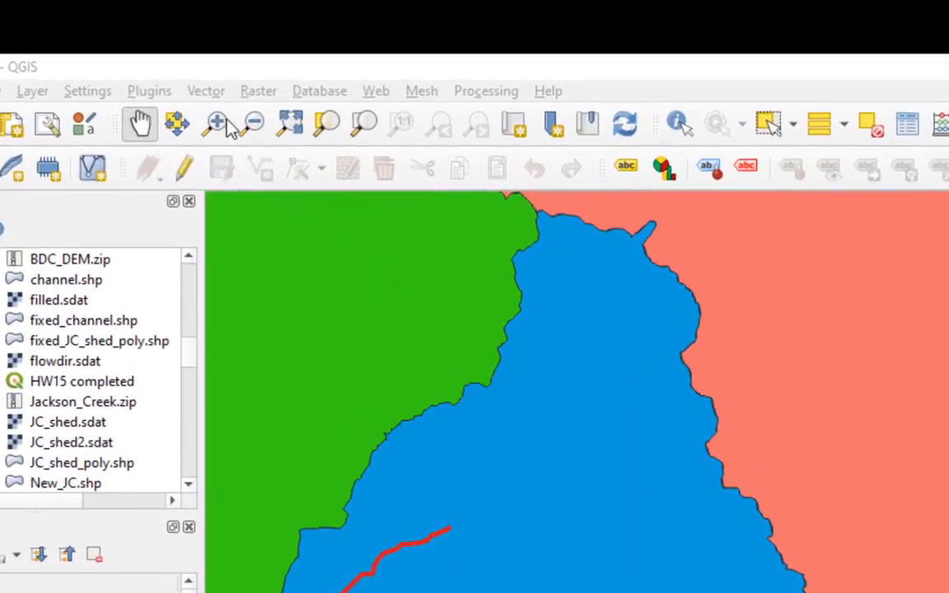
Set up the Add Geometry Attributes tool with fixed_JC_shed_poly as the input layer, calculating with the Layer CRS
left_click(225, 93)
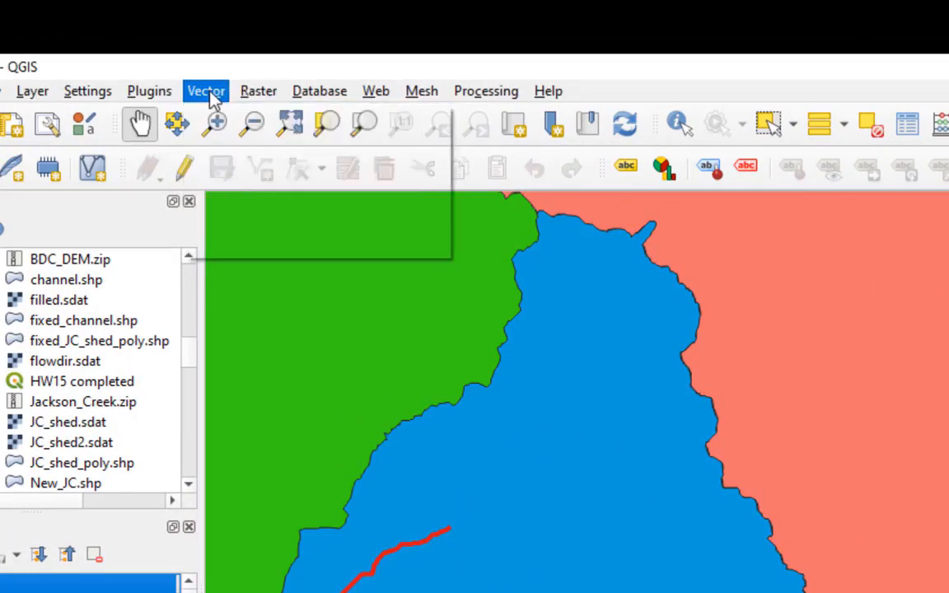
mouse_move(246, 177)
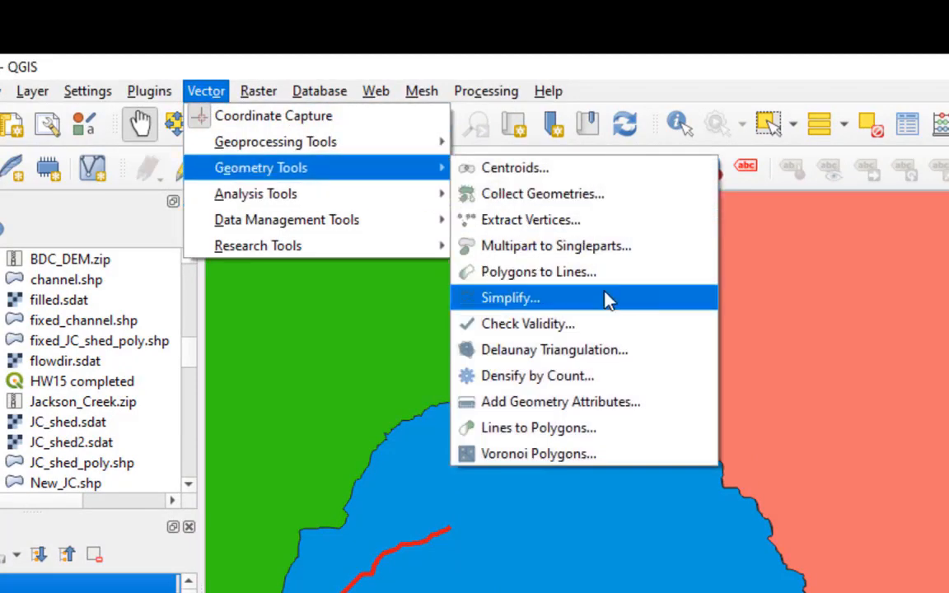
left_click(596, 401)
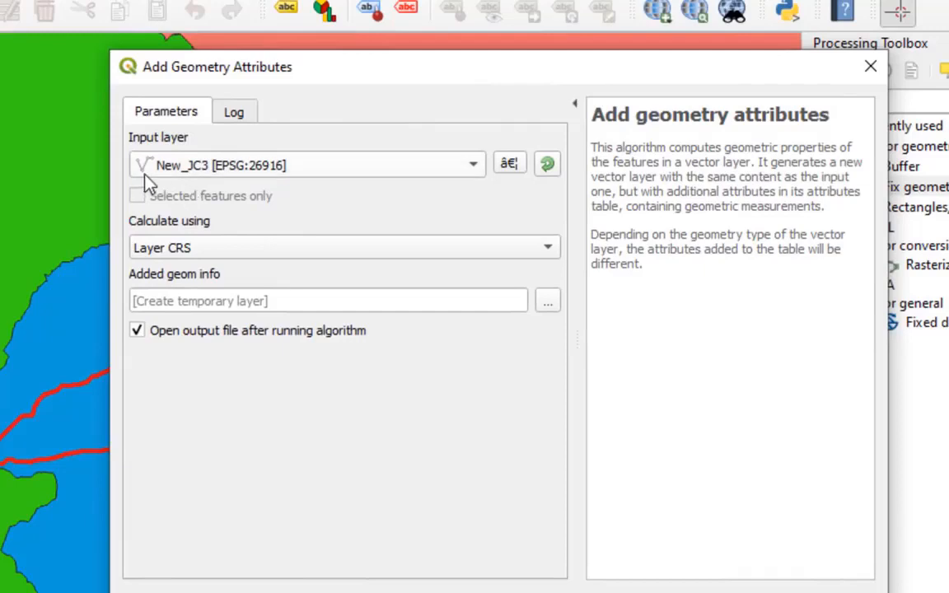
left_click(216, 167)
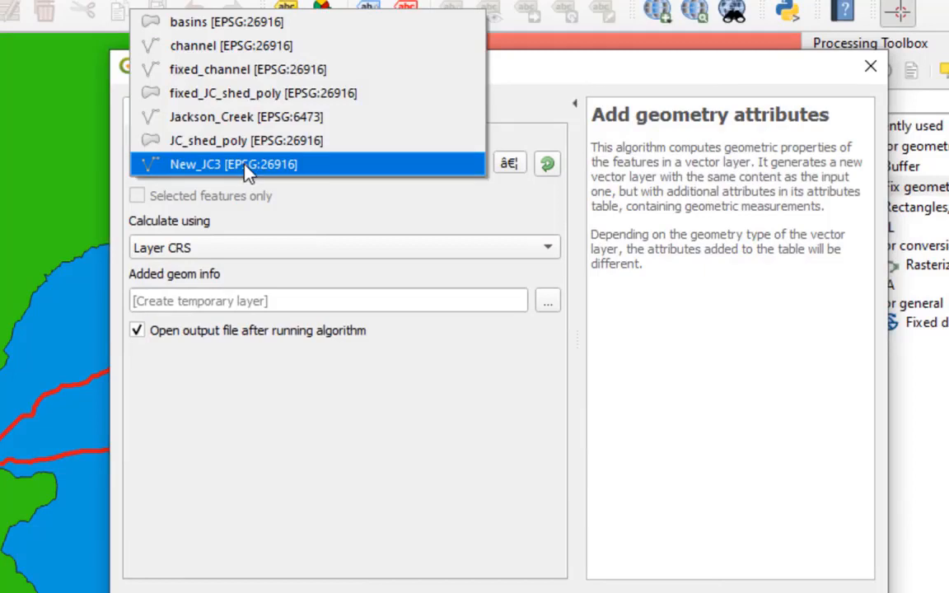
left_click(232, 97)
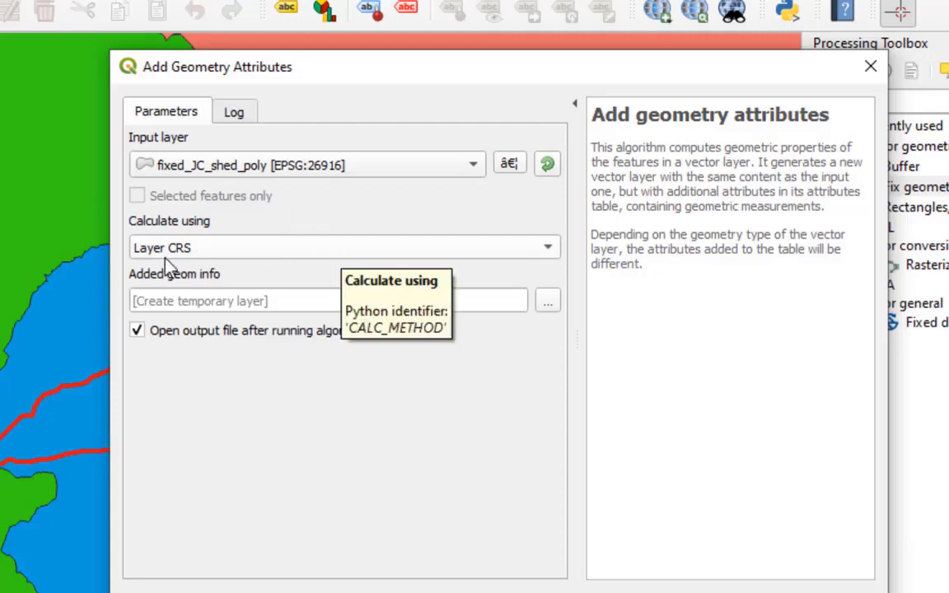
left_click(211, 249)
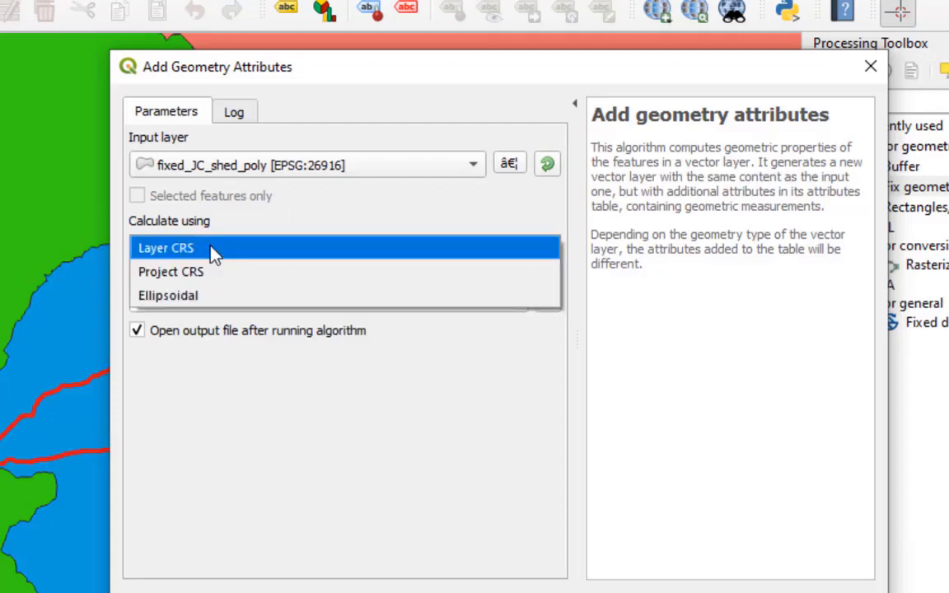
left_click(213, 255)
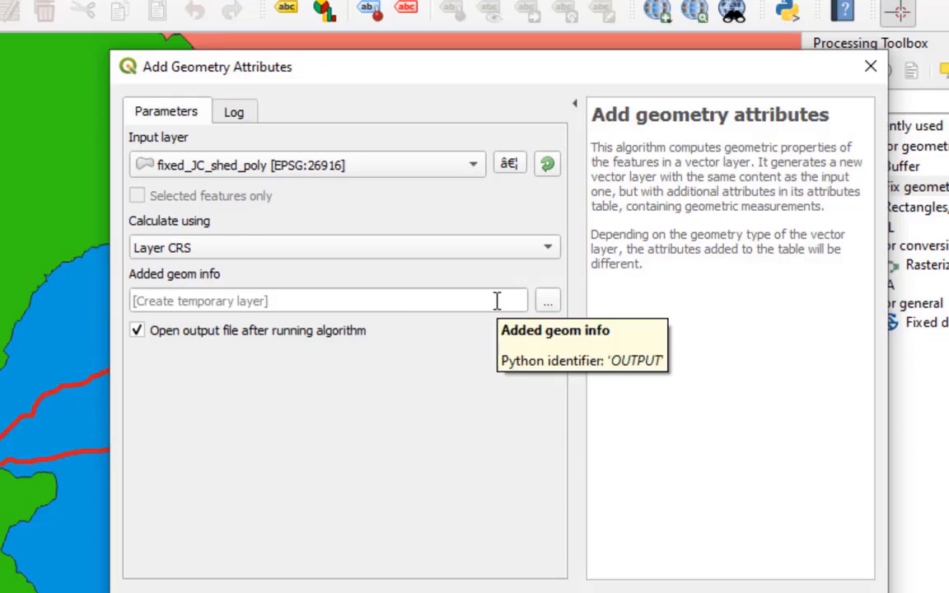
Set the geometry attributes output to a shapefile named JC_shed_area in the HW15 folder, then run the tool and close it
left_click(548, 302)
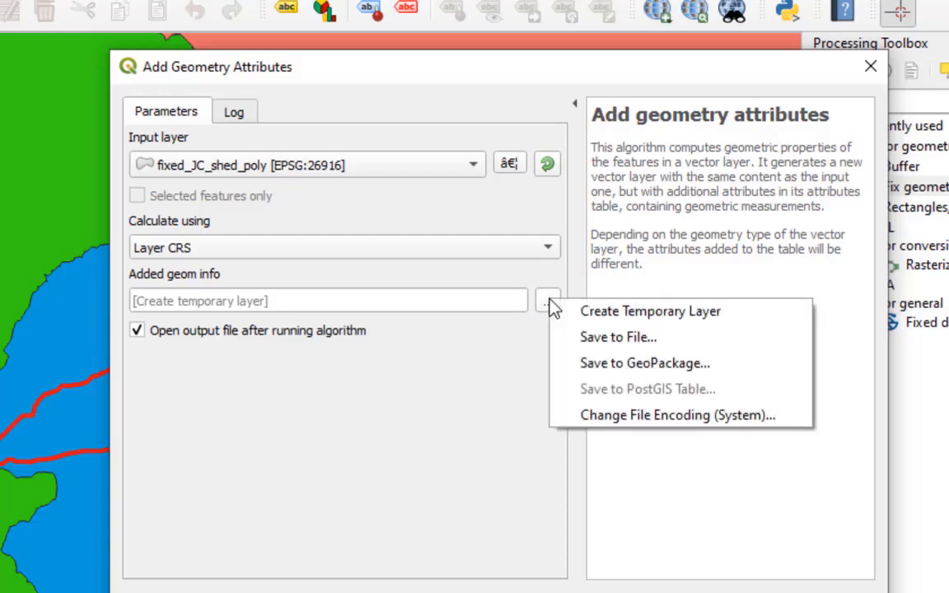
left_click(583, 346)
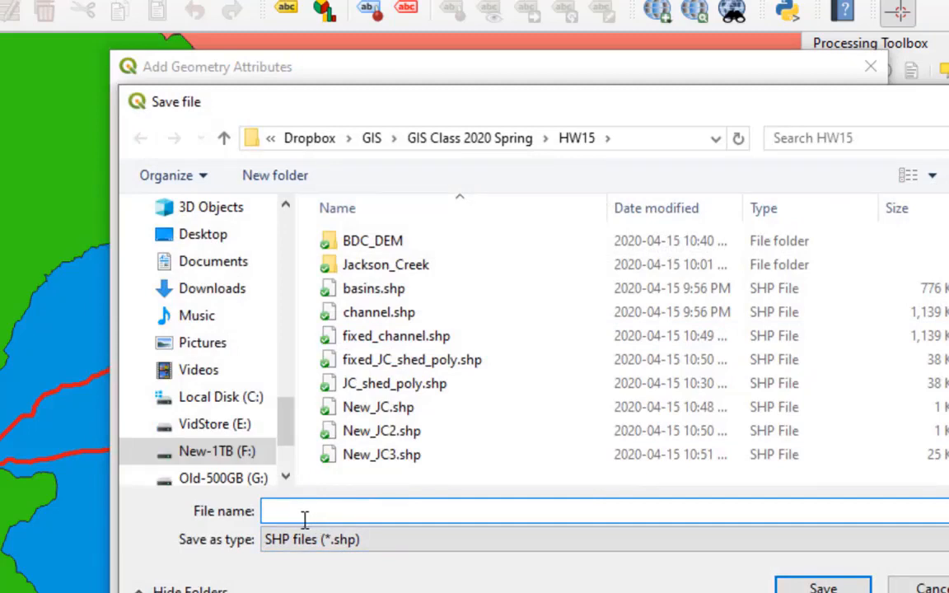
type("JC")
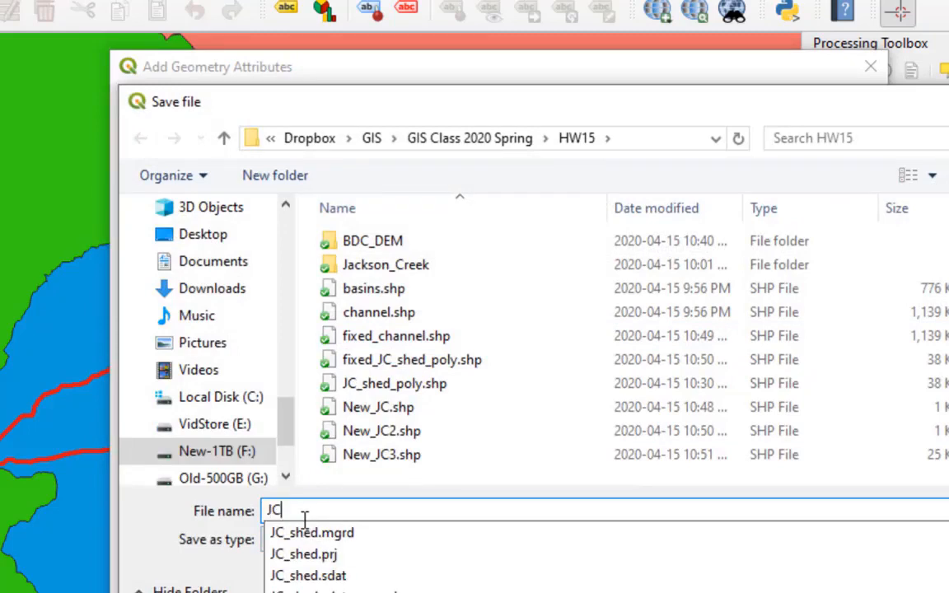
type("_shed_area")
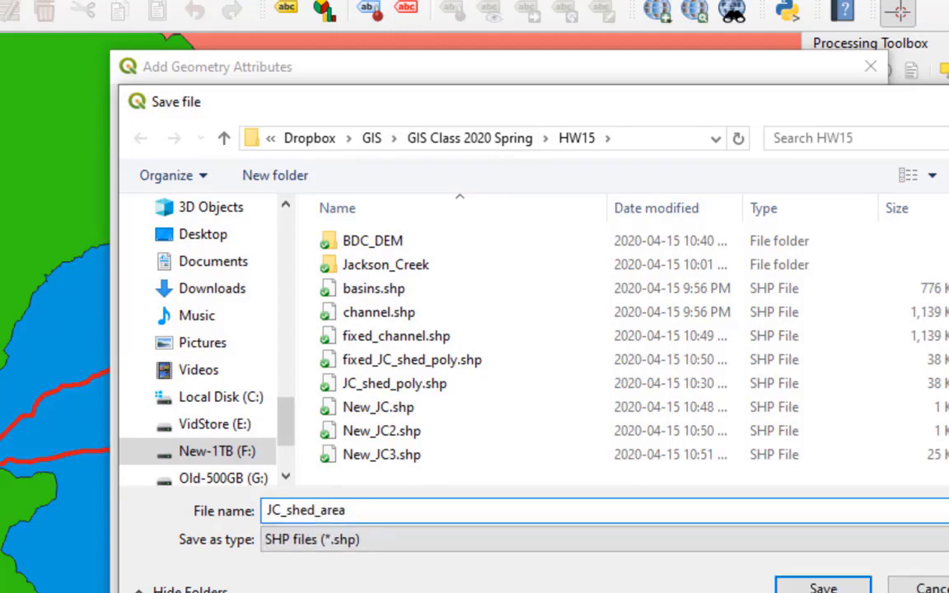
left_click(803, 589)
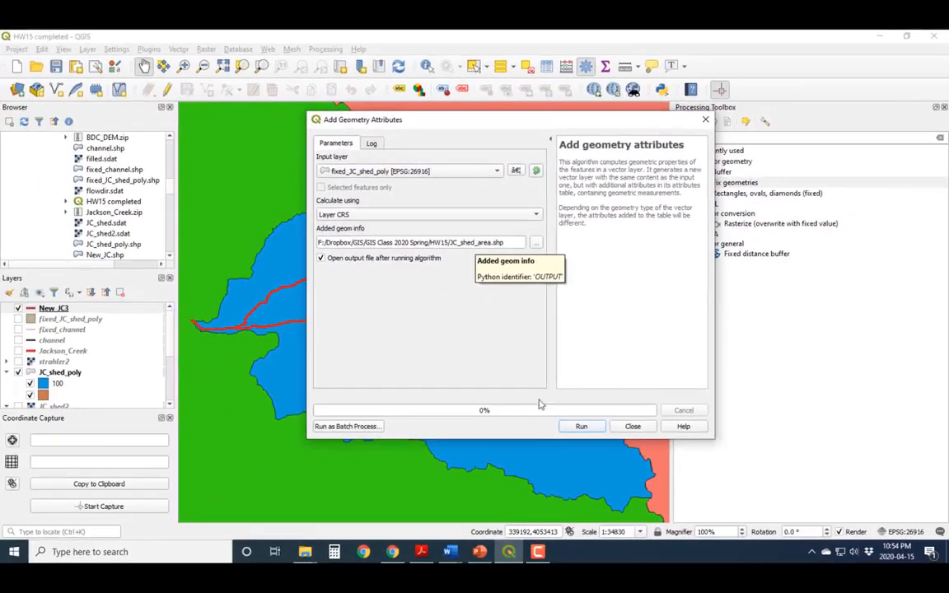
left_click(580, 427)
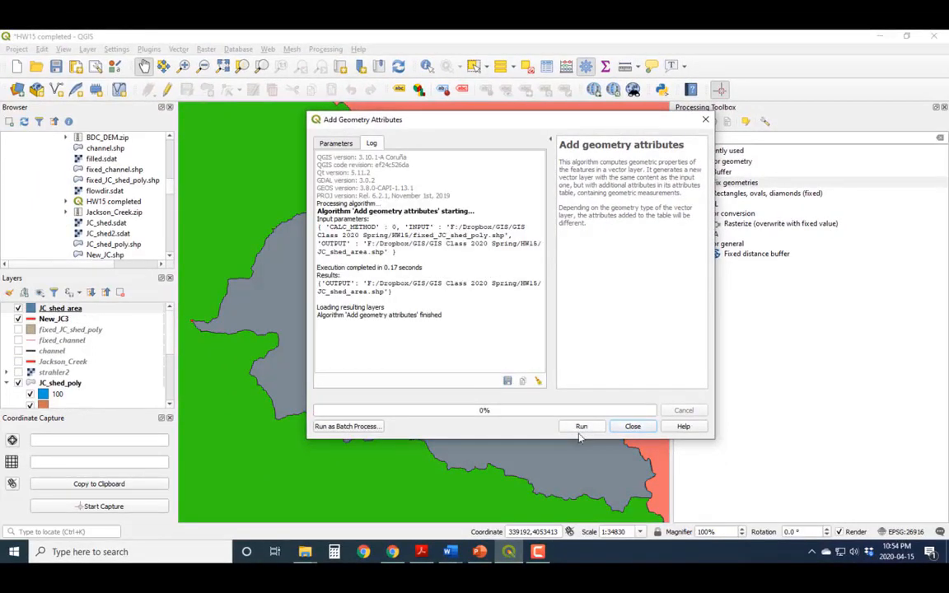
left_click(630, 427)
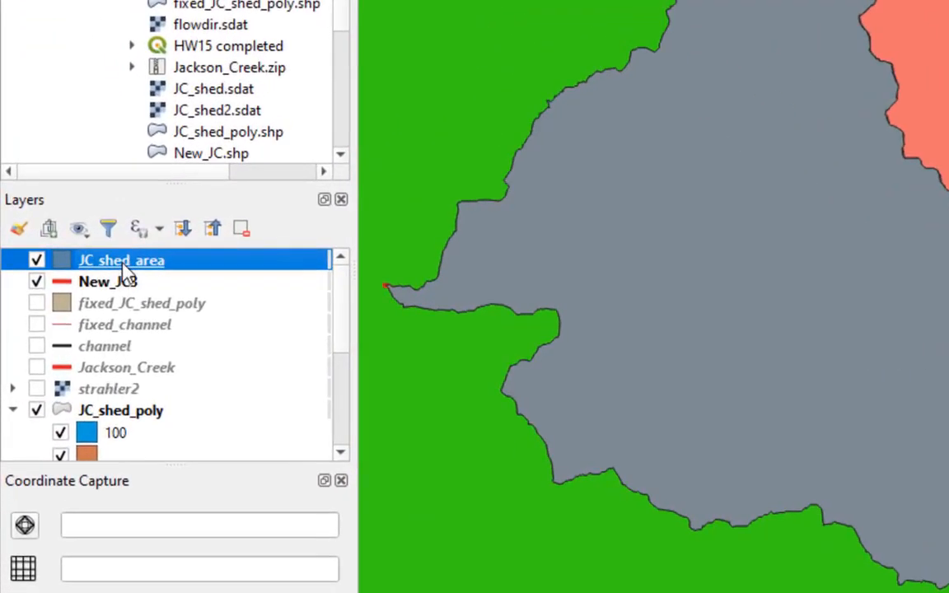
Examine the area and perimeter values in the JC_shed_area attribute table and close the table
right_click(126, 272)
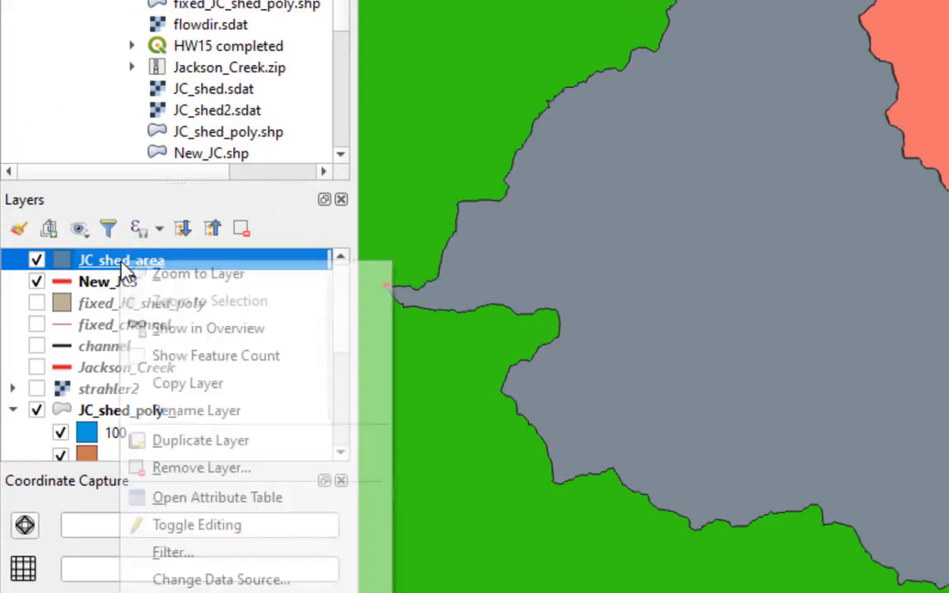
left_click(259, 499)
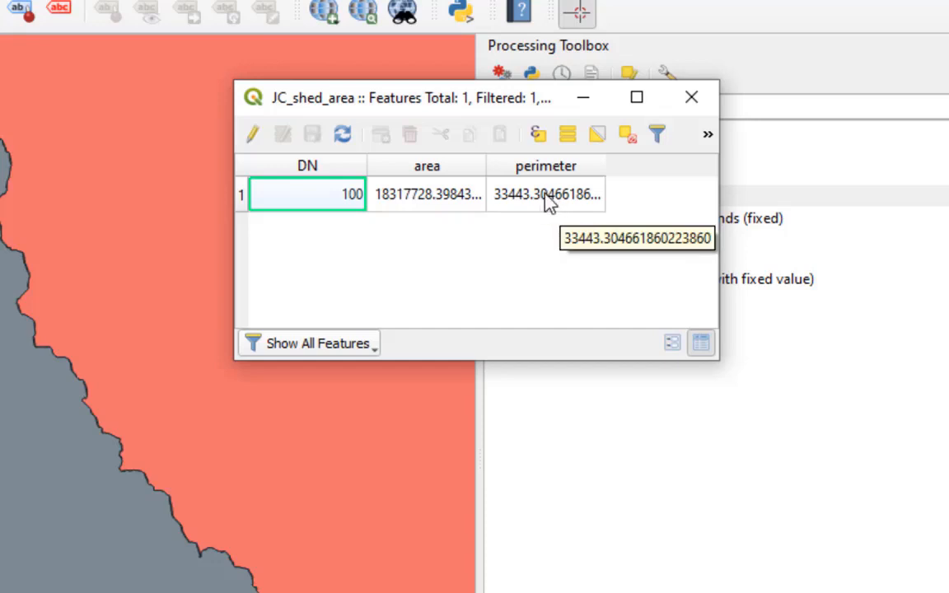
left_click(690, 100)
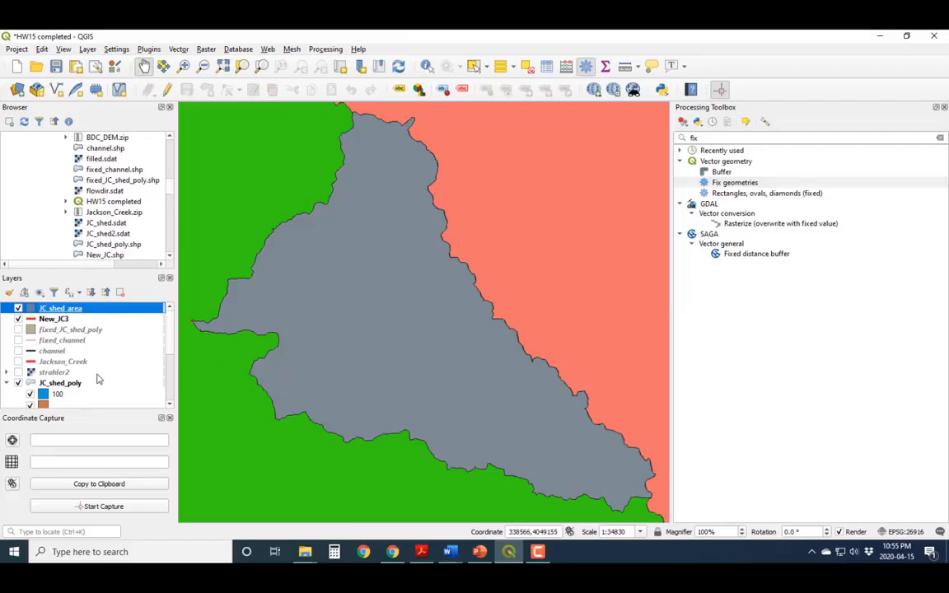
Show the full extent of the basins layer unobstructed by hiding the JC_shed_area, New_JC3 and JC_shed_poly layers
scroll(96, 379, "down", 3)
scroll(38, 375, "down", 5)
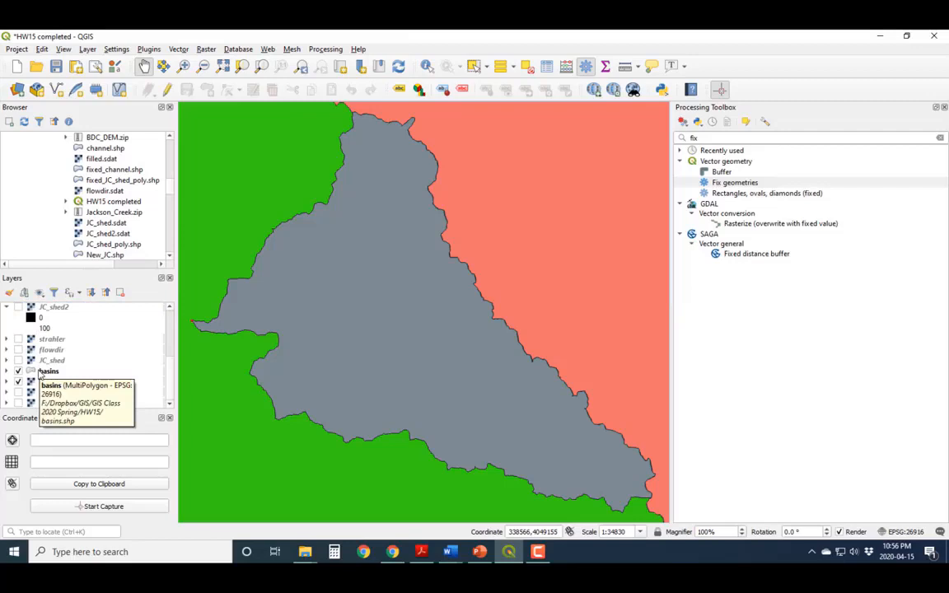
right_click(39, 372)
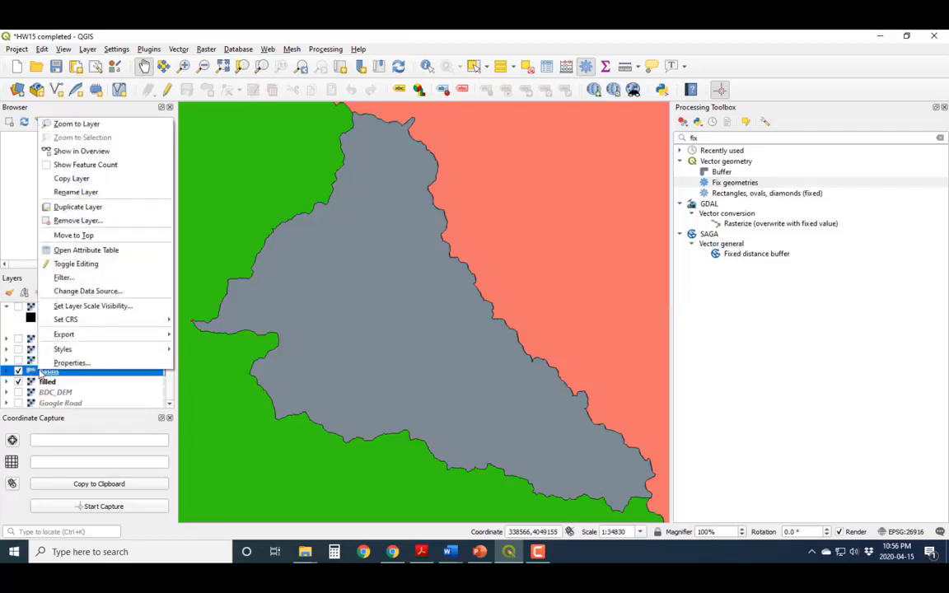
left_click(130, 123)
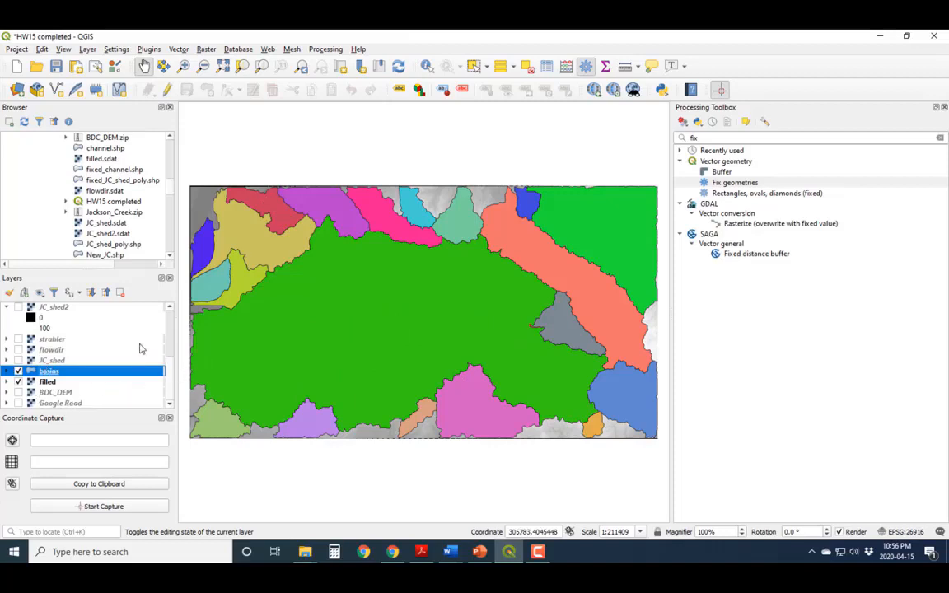
scroll(171, 328, "up", 3)
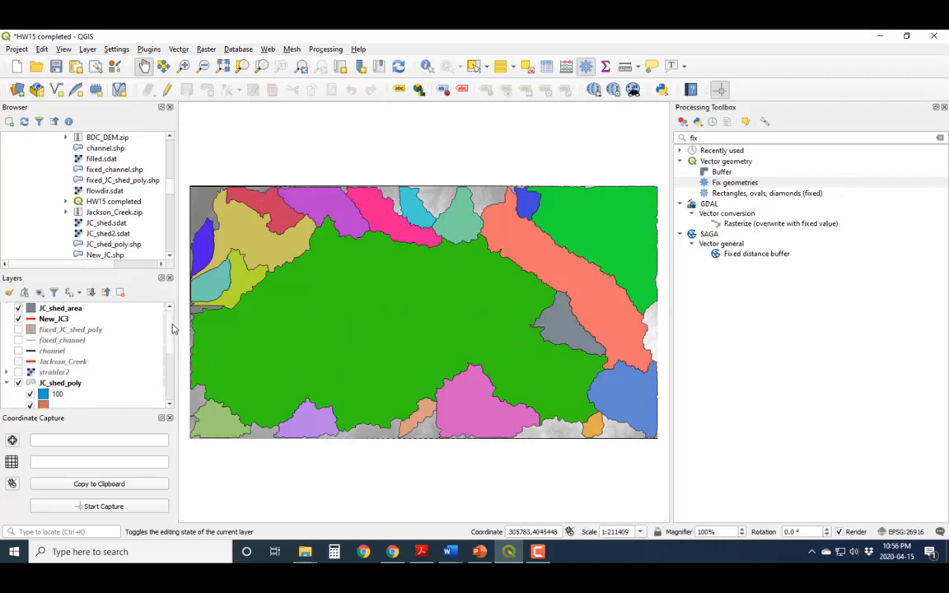
left_click(18, 309)
left_click(18, 318)
left_click(18, 383)
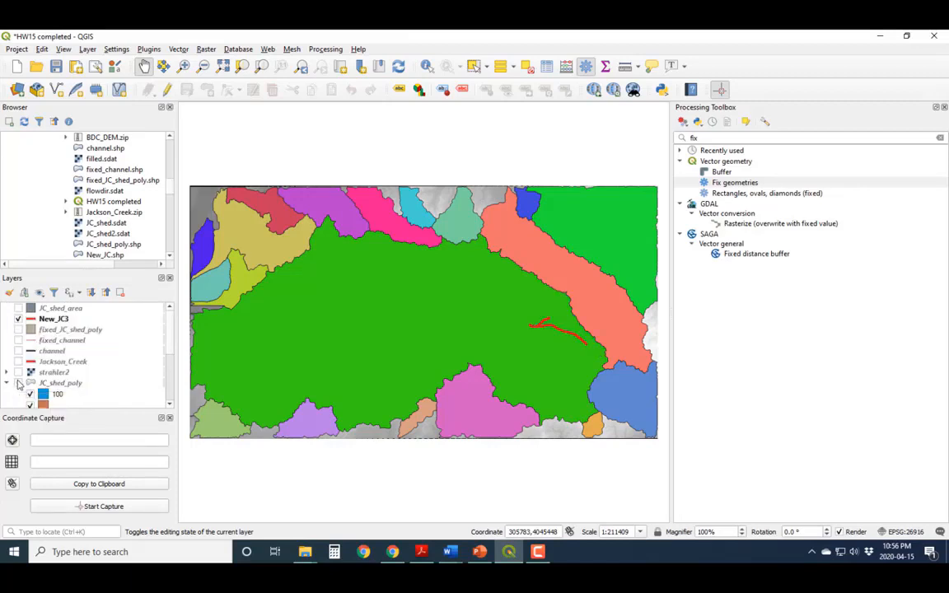
left_click(18, 318)
Open the basins layer's attribute table and widen its window to reveal all the table tools
scroll(79, 377, "down", 3)
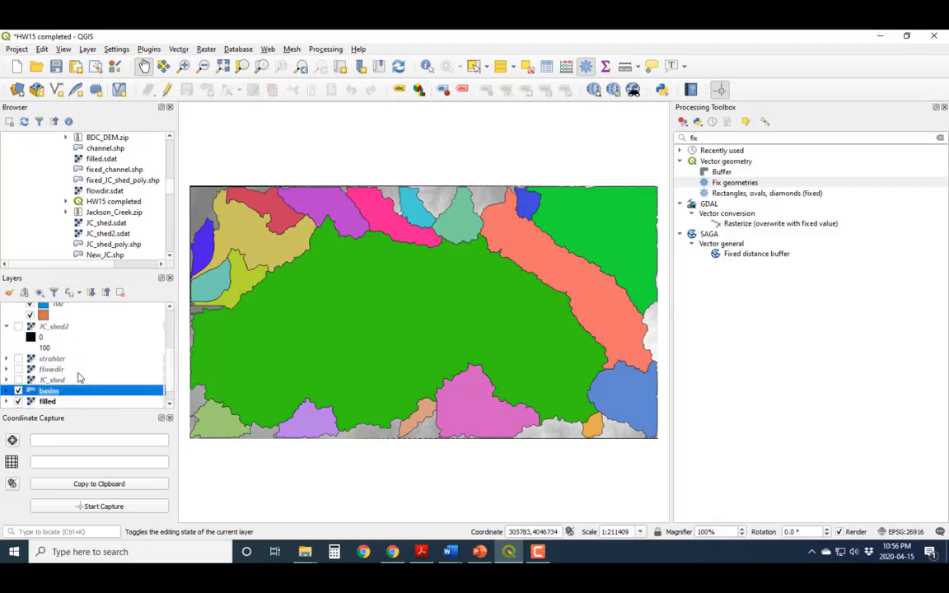
scroll(78, 377, "down", 1)
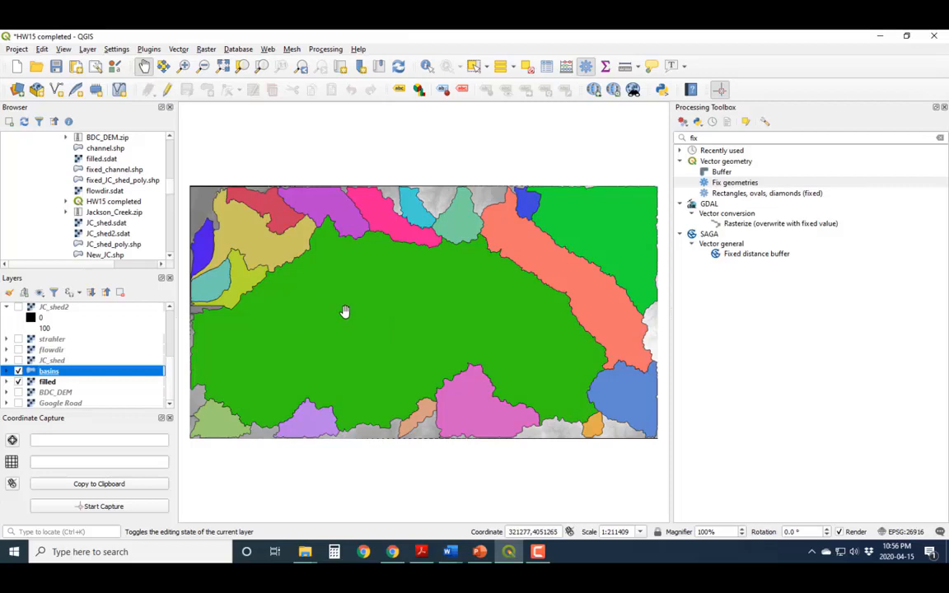
right_click(51, 374)
left_click(98, 250)
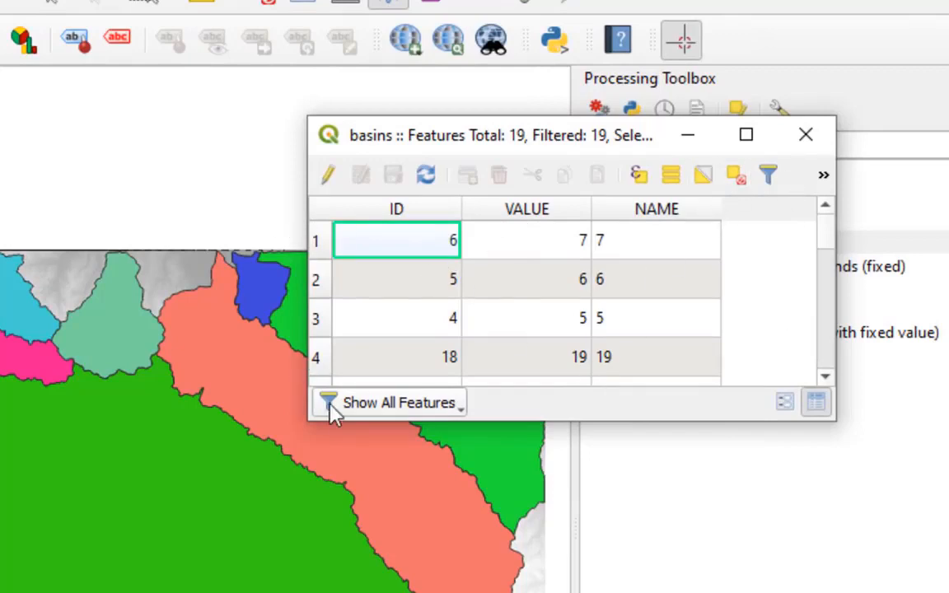
left_click_drag(306, 416, 0, 400)
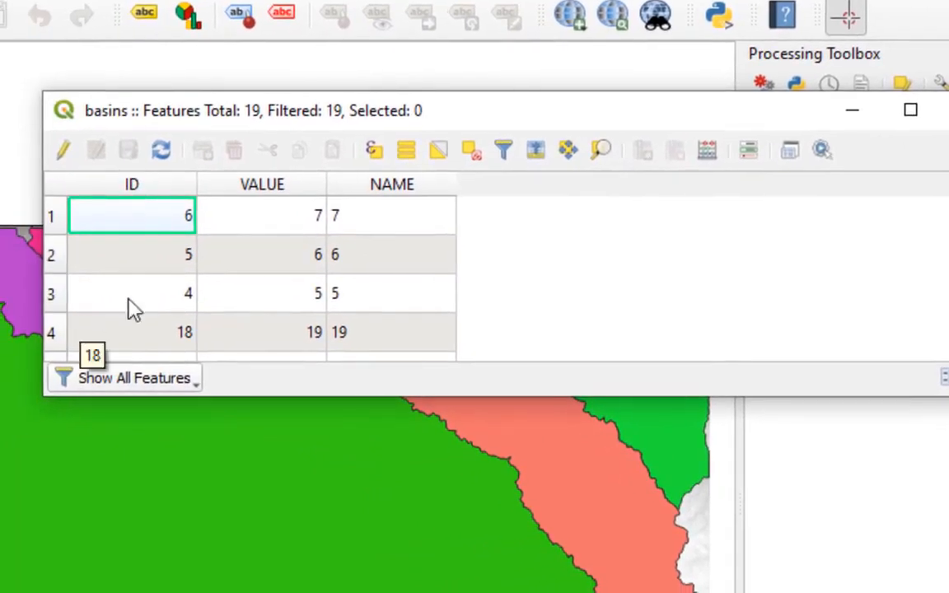
Set up a new field named Area with type Decimal number (real) in the Field Calculator for the basins layer
left_click(709, 151)
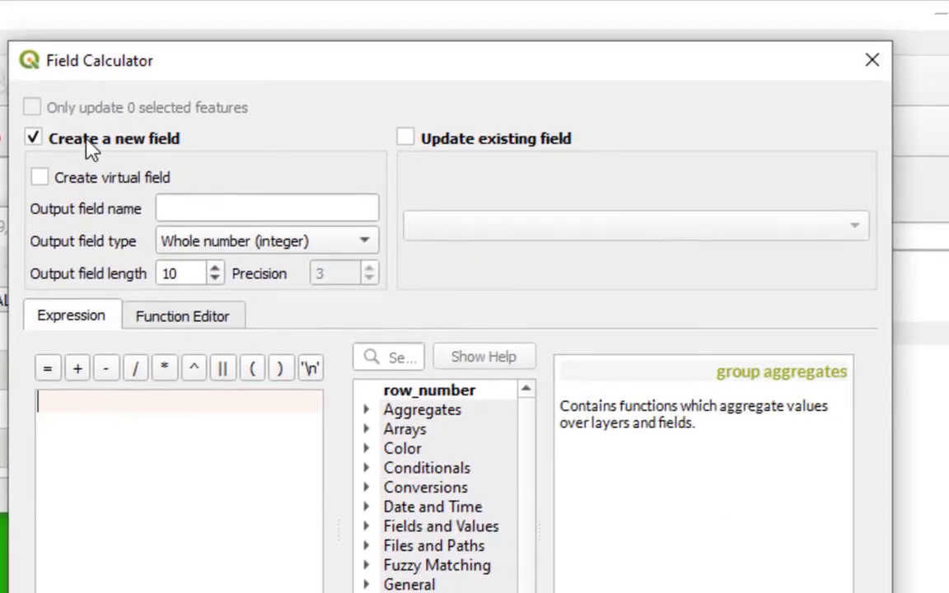
left_click_drag(148, 68, 93, 62)
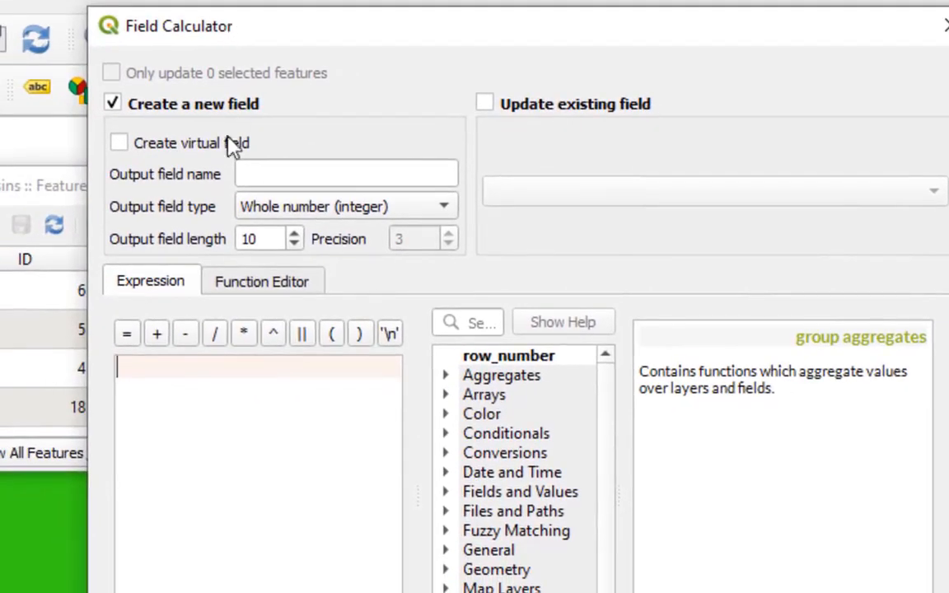
left_click(267, 174)
type("Area")
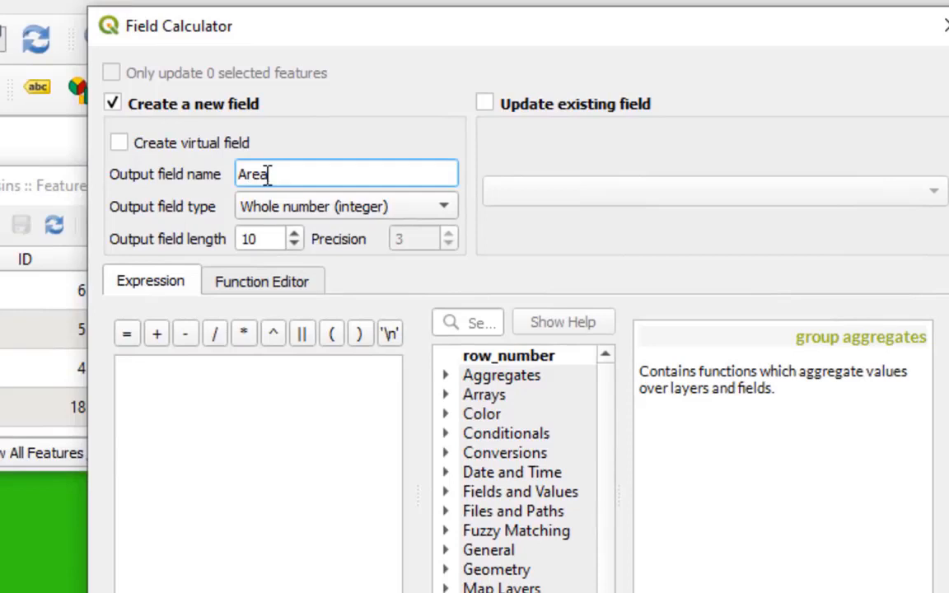
left_click(288, 213)
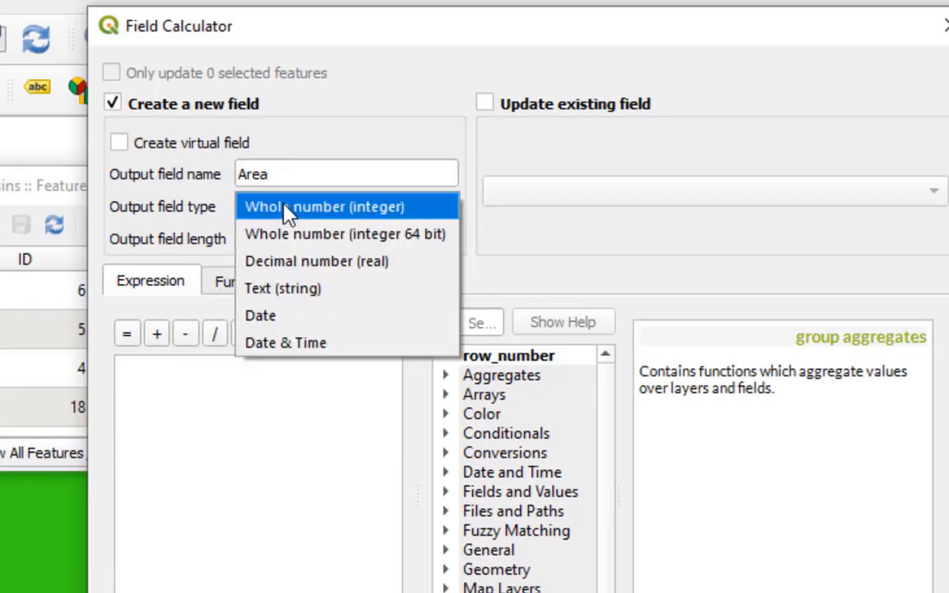
left_click(306, 262)
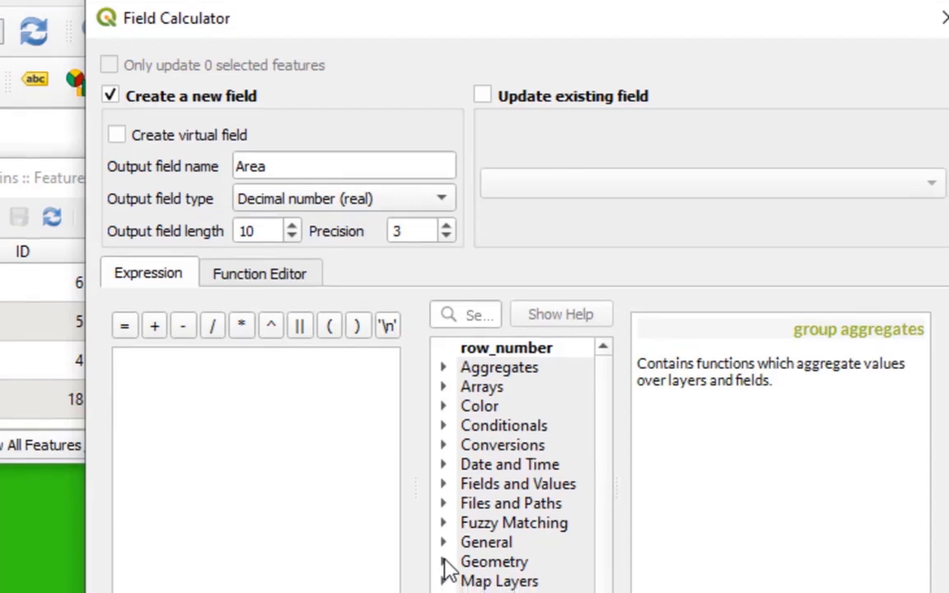
Calculate the Area field with the geometry expression $area and look through the values for all basins
left_click(445, 570)
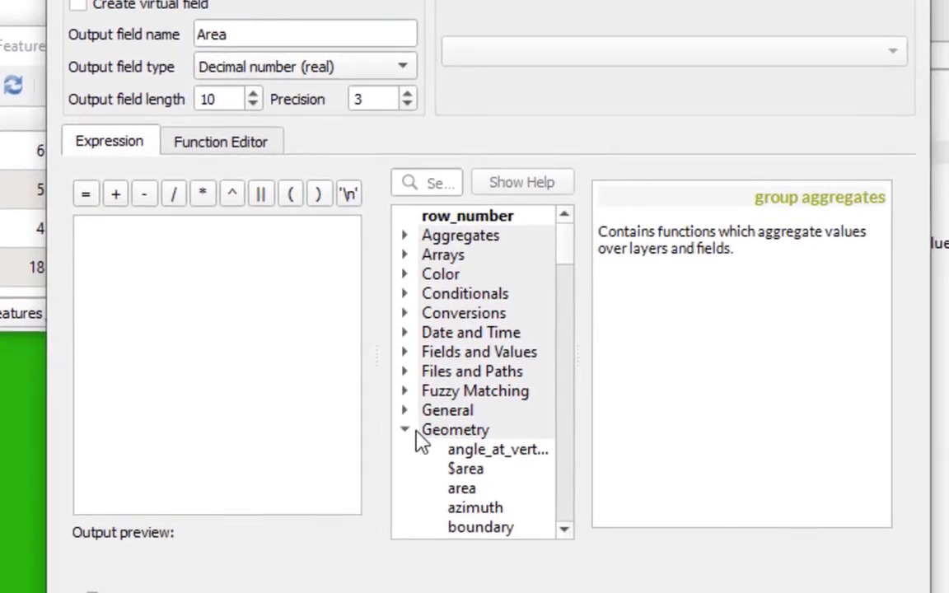
scroll(420, 443, "down", 1)
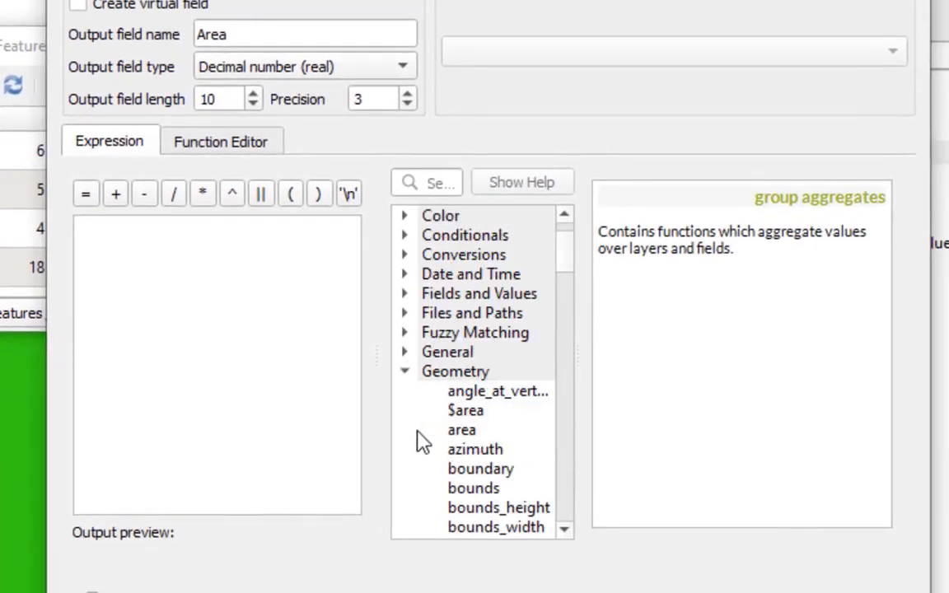
left_click(476, 417)
double_click(477, 416)
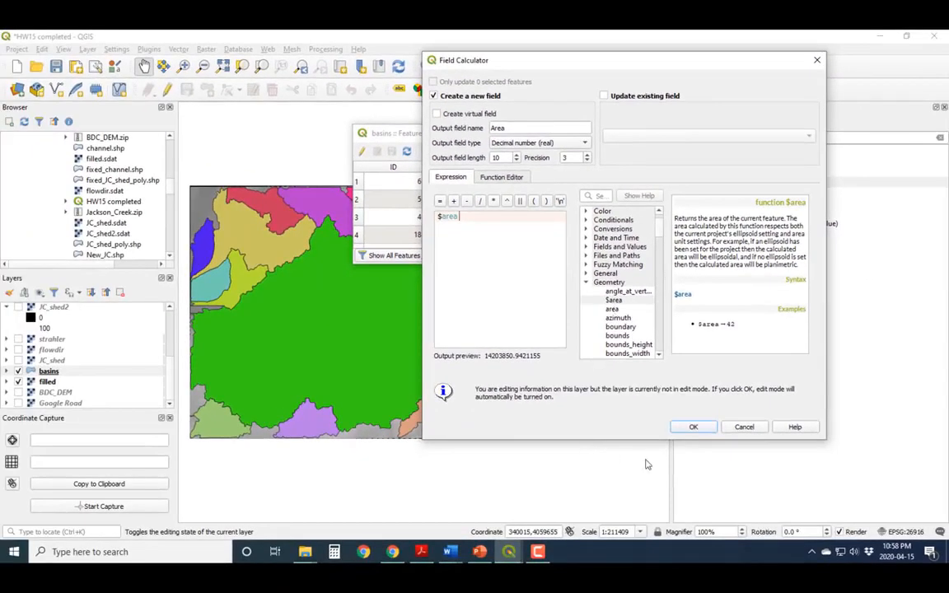
left_click(694, 428)
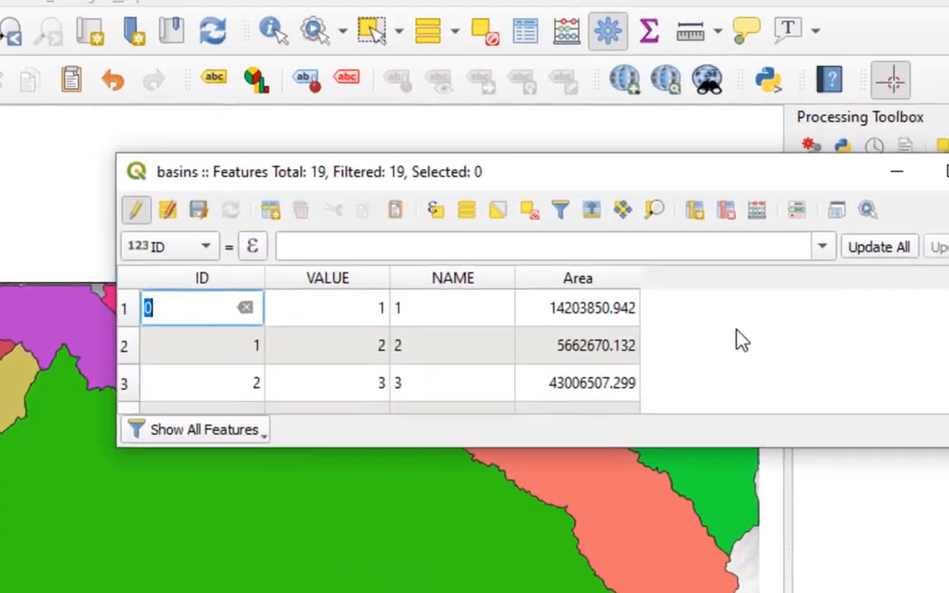
scroll(648, 212, "down", 2)
scroll(756, 362, "down", 4)
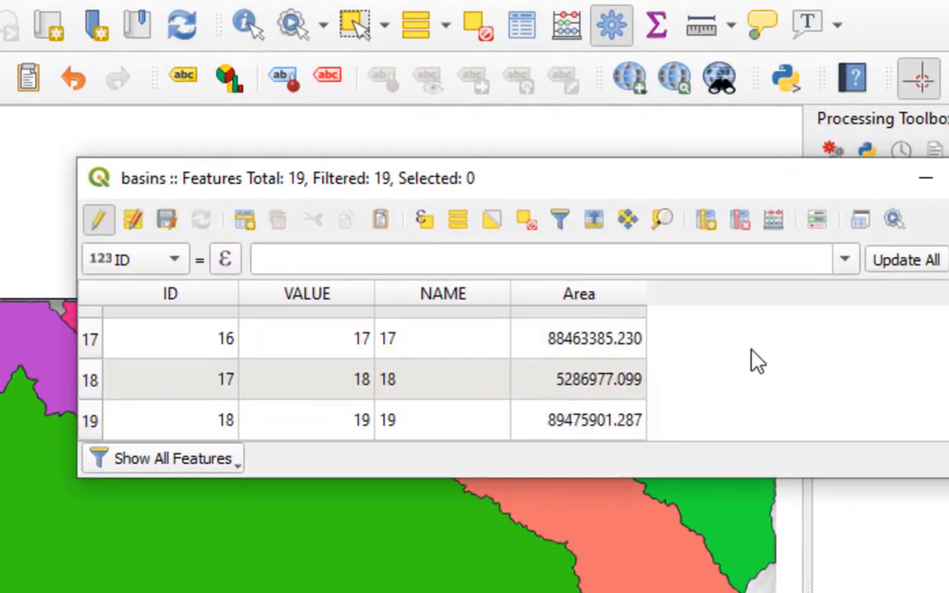
scroll(582, 377, "up", 5)
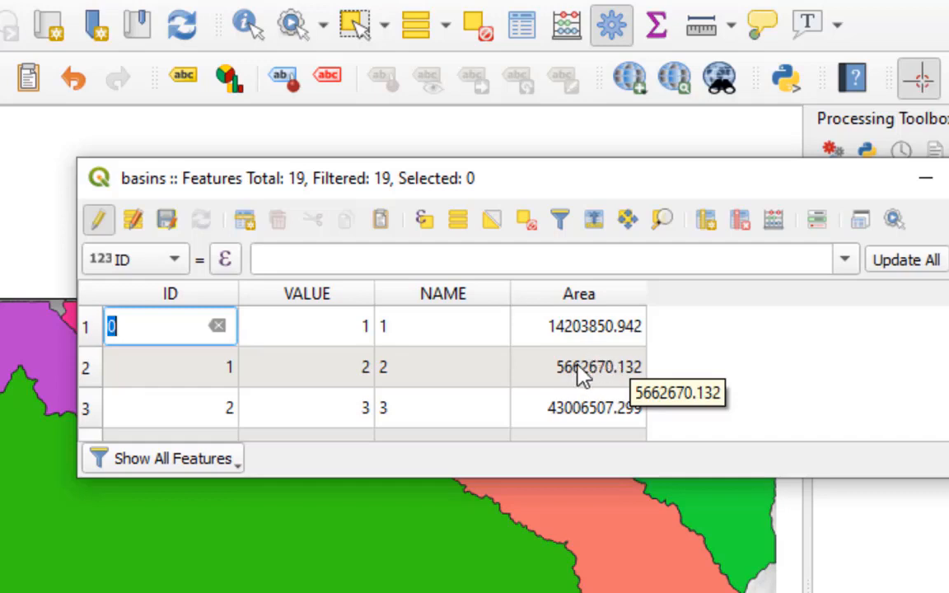
scroll(579, 369, "down", 5)
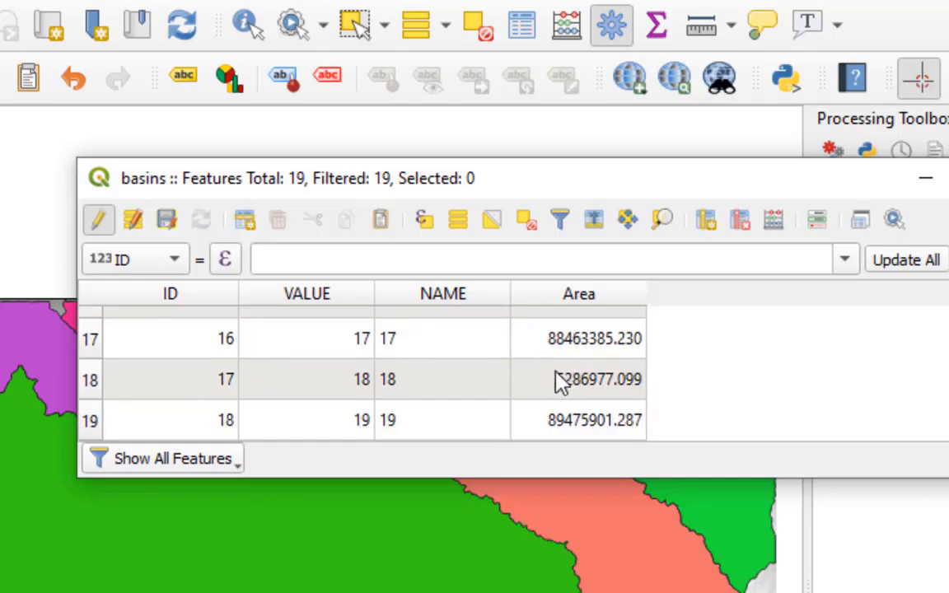
Select the large green central basin on the map and limit the basins attribute table to selected features
left_click(354, 27)
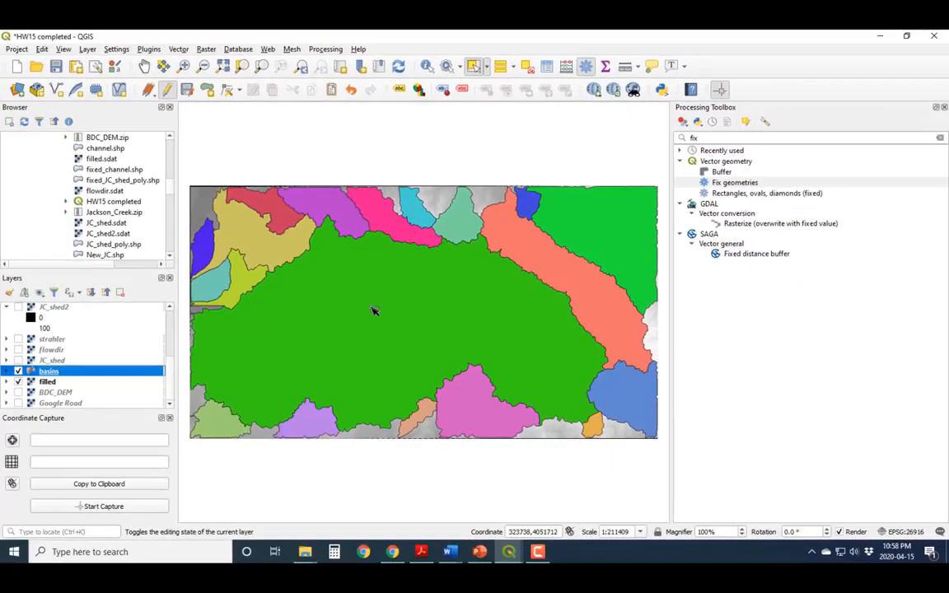
left_click(373, 310)
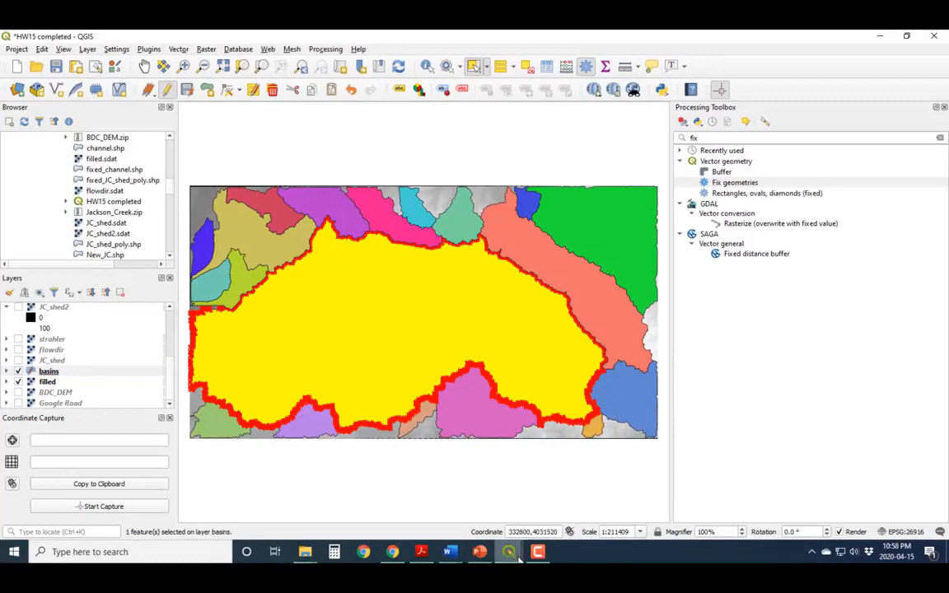
mouse_move(517, 558)
left_click(560, 494)
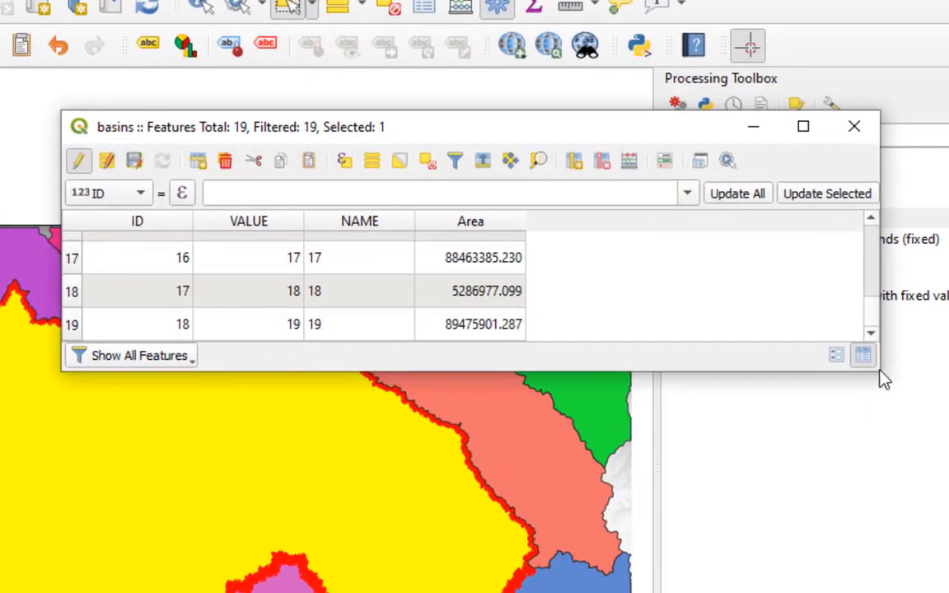
left_click(159, 362)
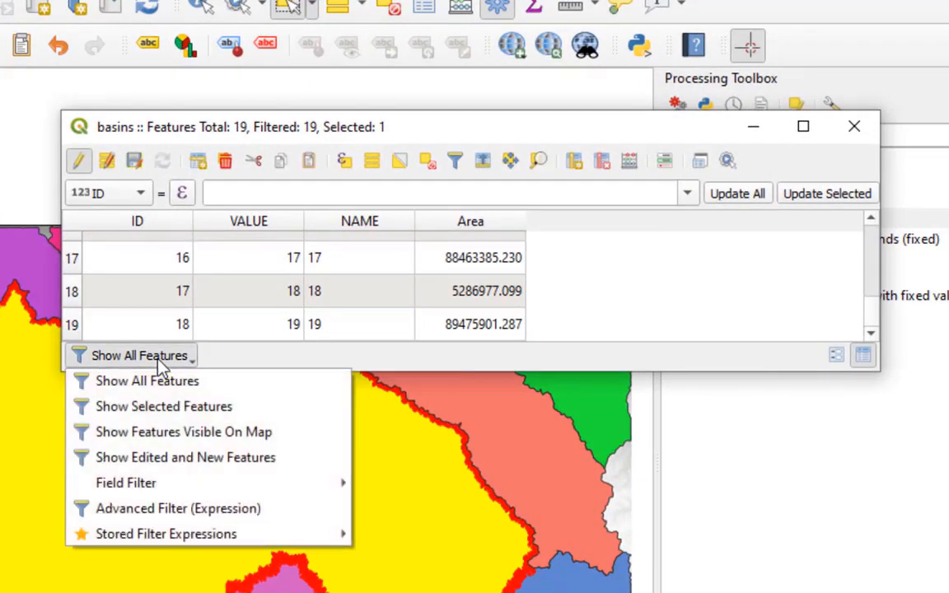
left_click(173, 412)
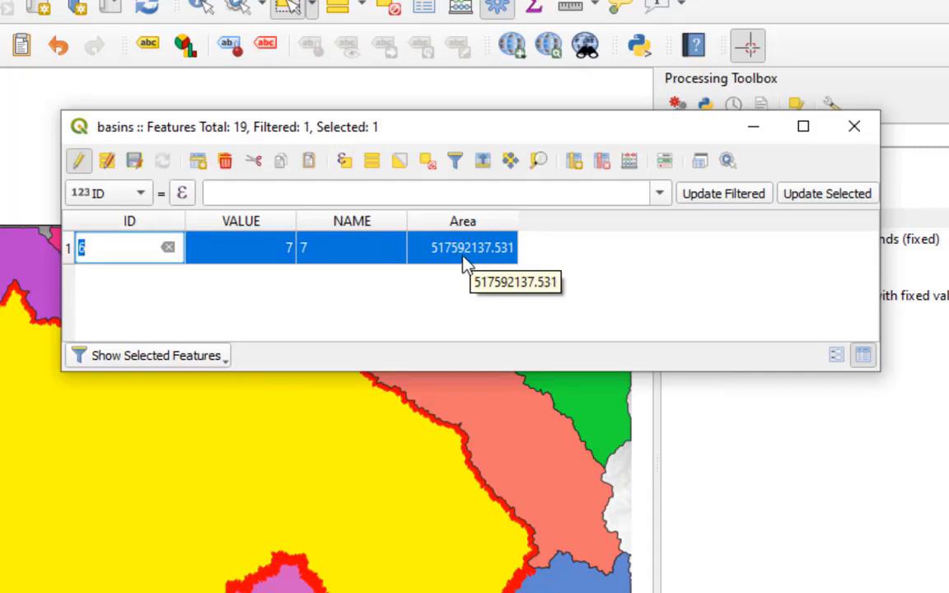
left_click(275, 313)
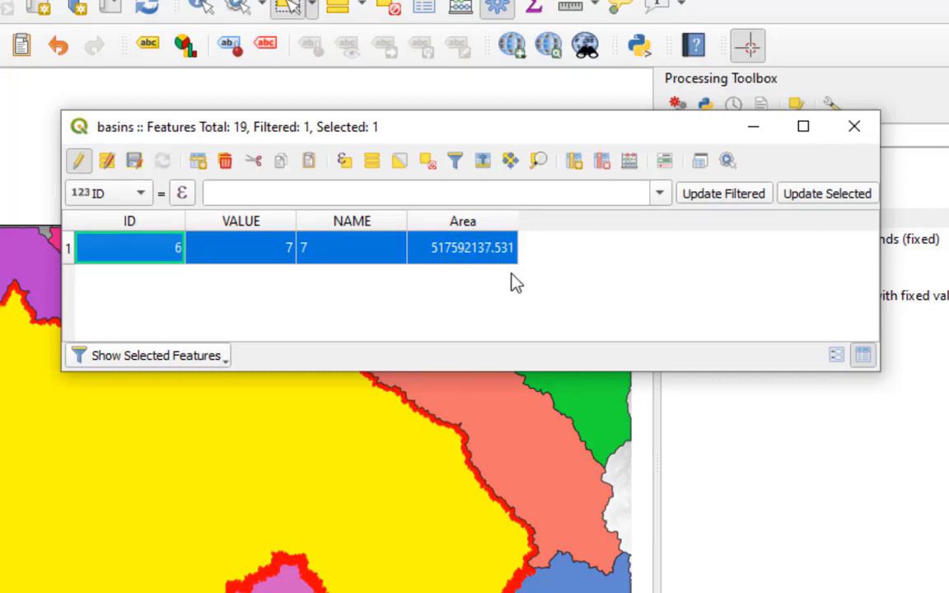
Set up a new field named Area_ha with type Decimal number (real) for the selected basin in the Field Calculator
left_click(629, 162)
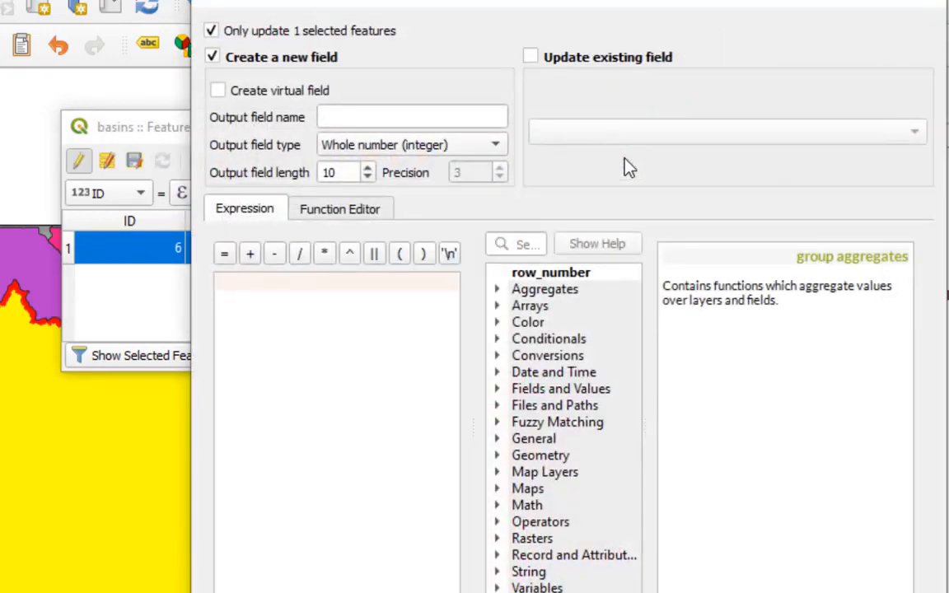
left_click(340, 116)
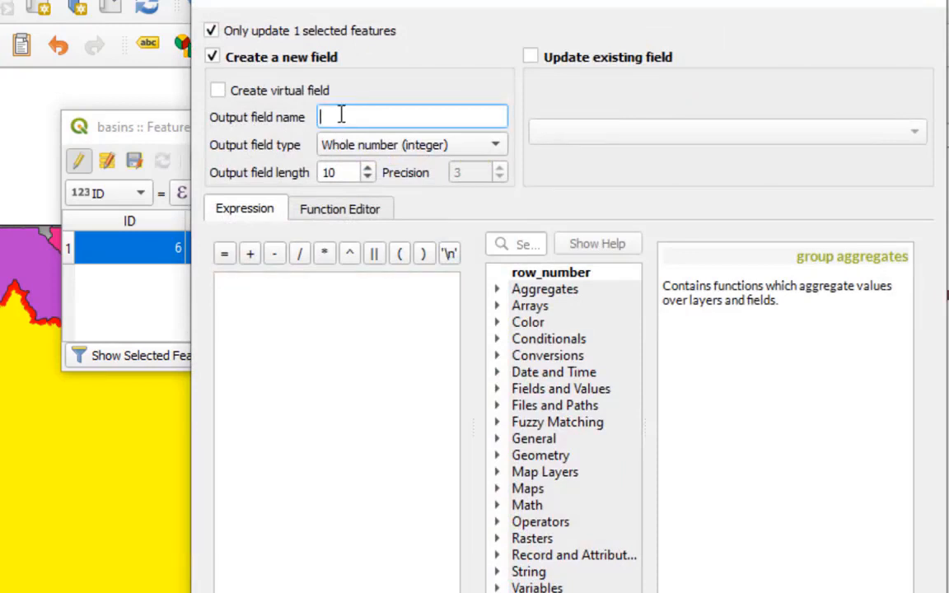
type("Area_ha")
left_click(385, 146)
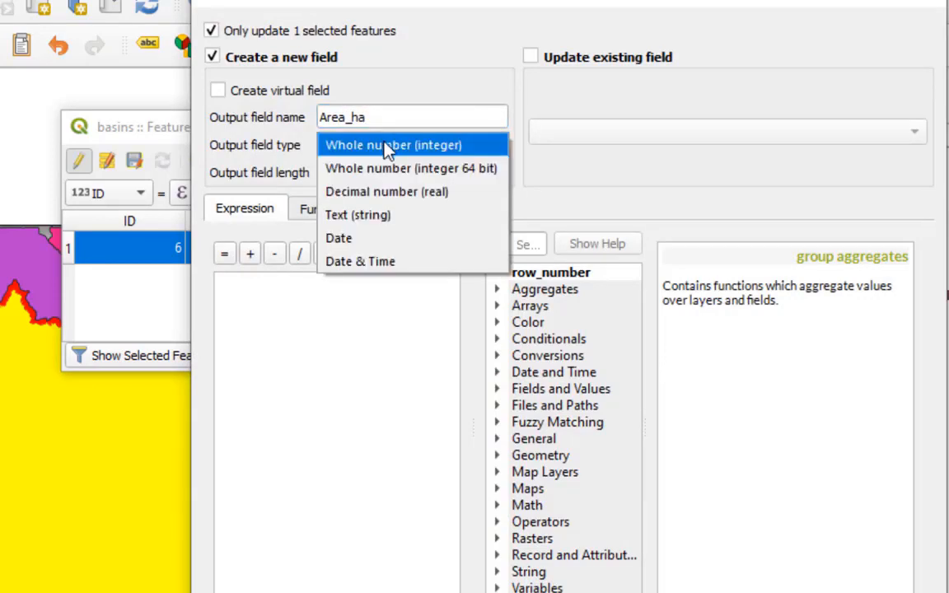
left_click(409, 191)
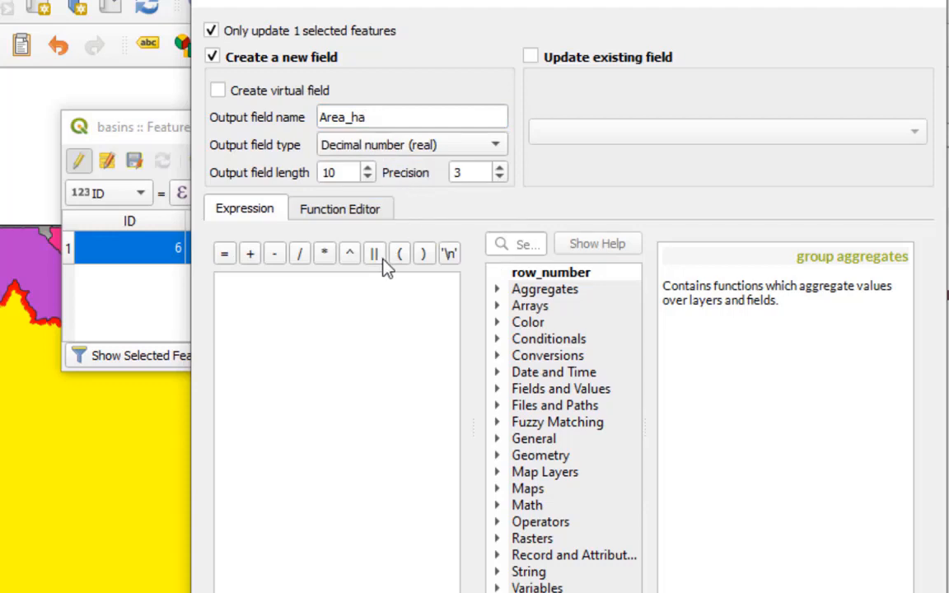
Calculate Area_ha for the selected basin with the expression "Area" * 0.0001
left_click(327, 312)
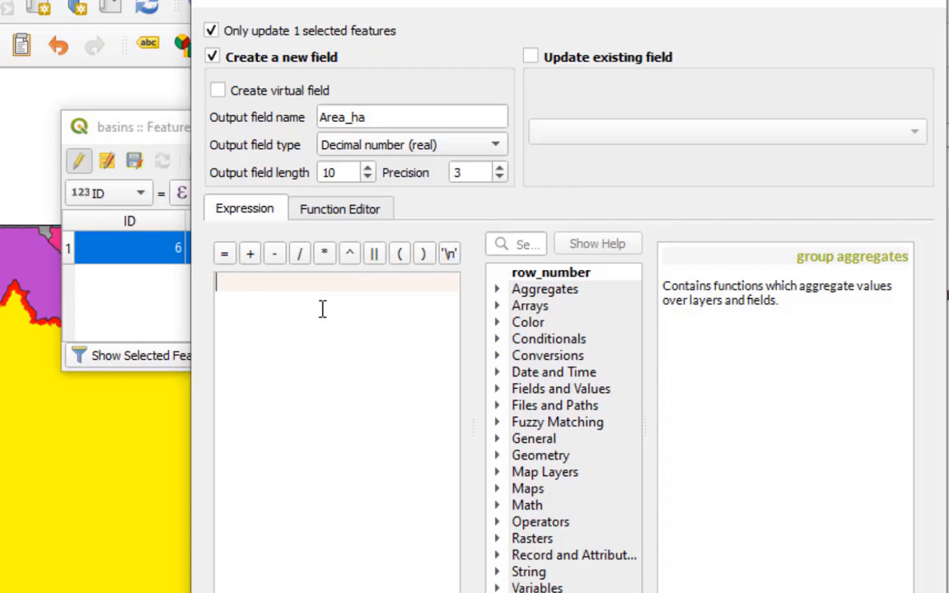
left_click(498, 392)
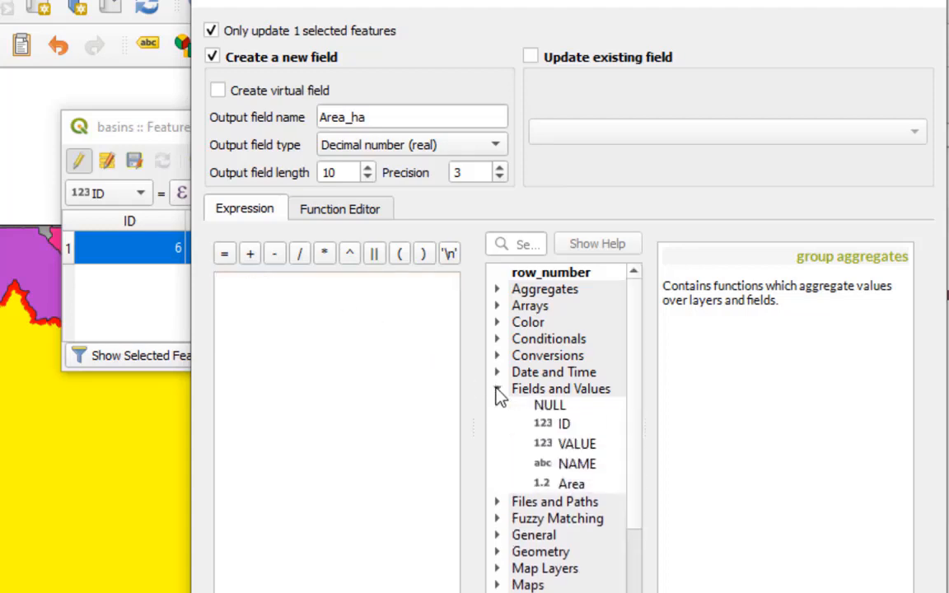
double_click(571, 485)
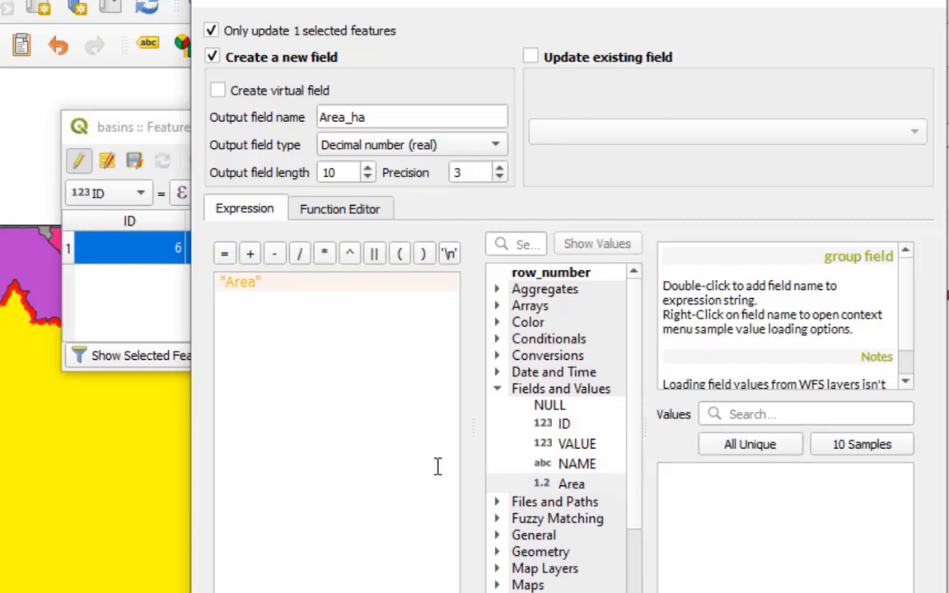
type("*")
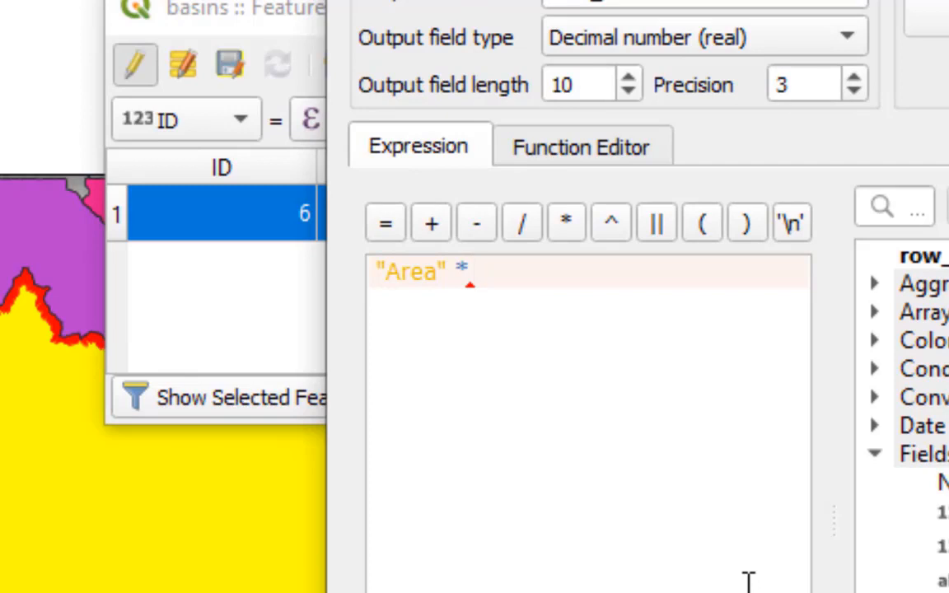
type("0")
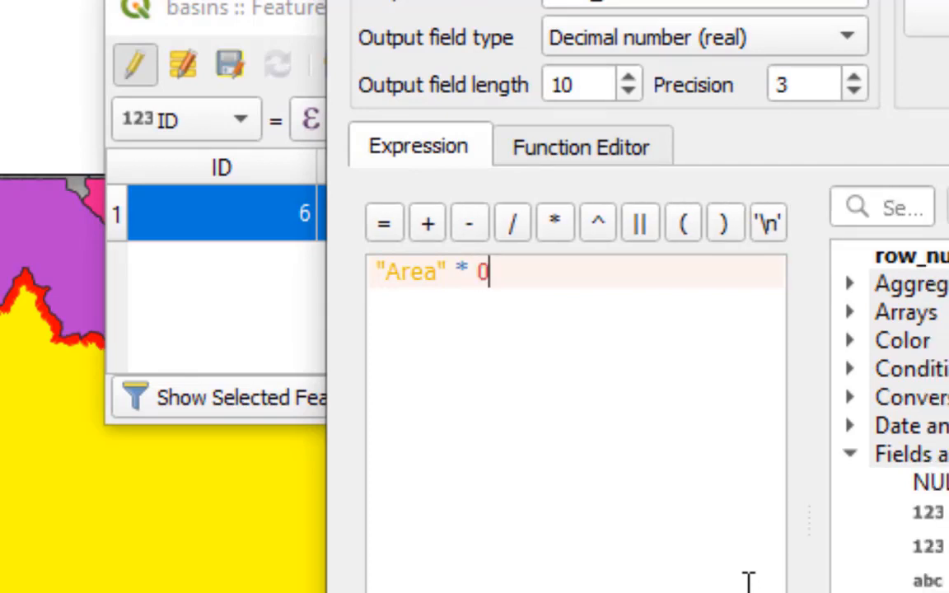
type(".")
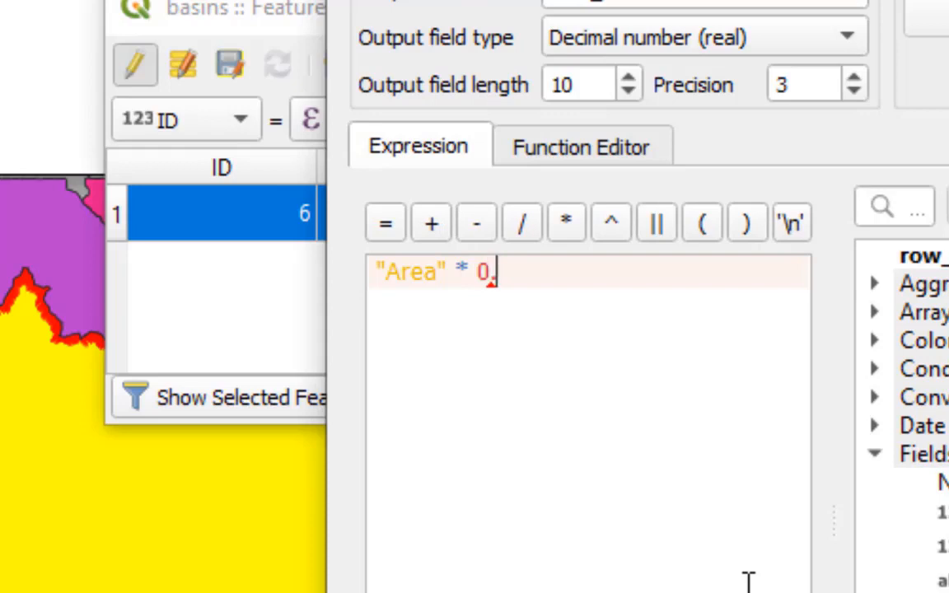
type("00")
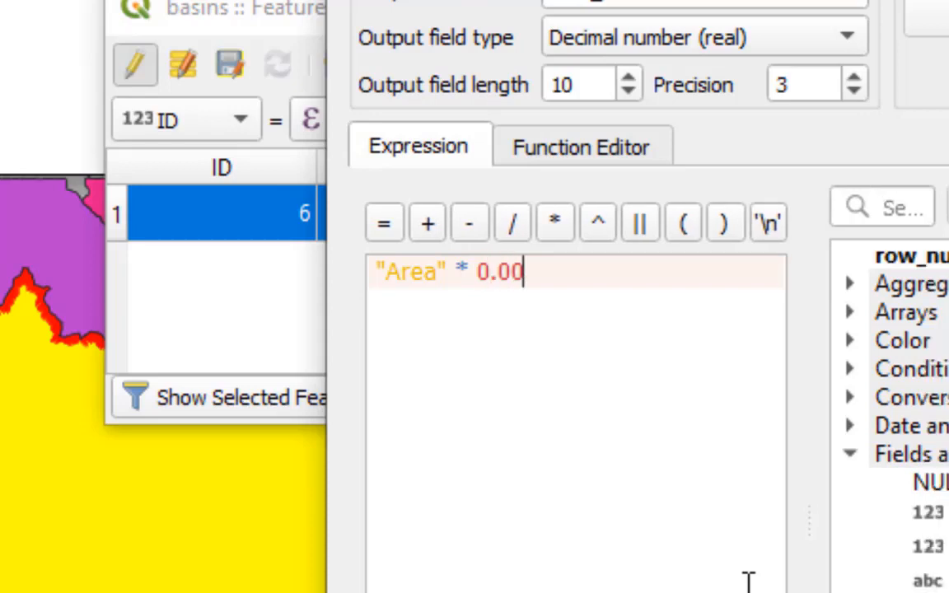
type("01")
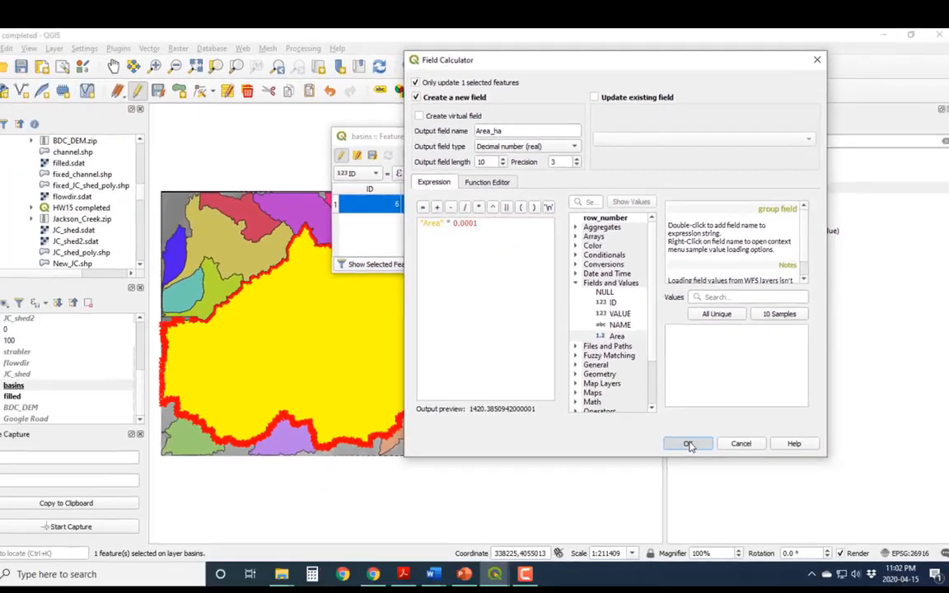
left_click(688, 442)
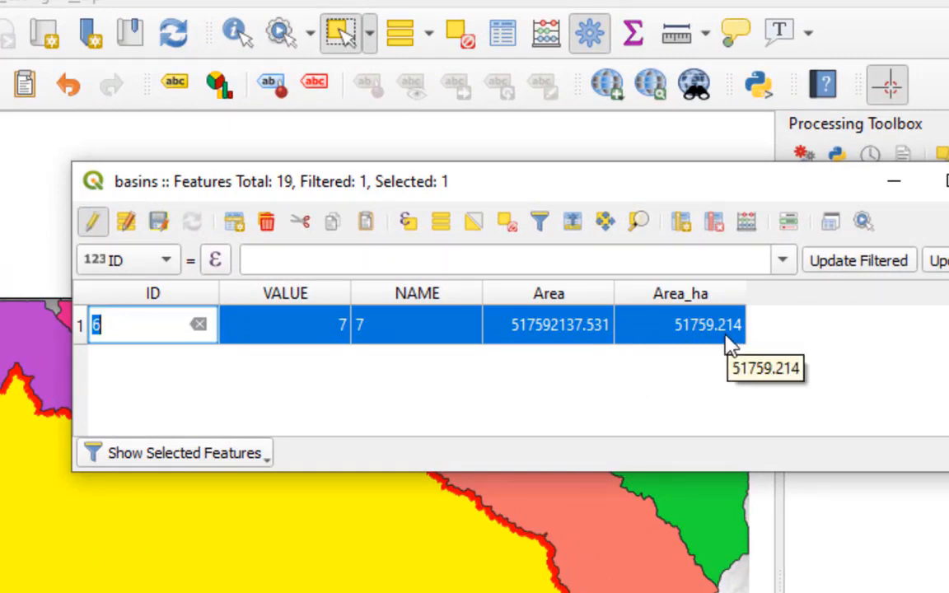
Show all features in the basins attribute table again and check which rows have an Area_ha value
left_click(186, 462)
left_click(186, 485)
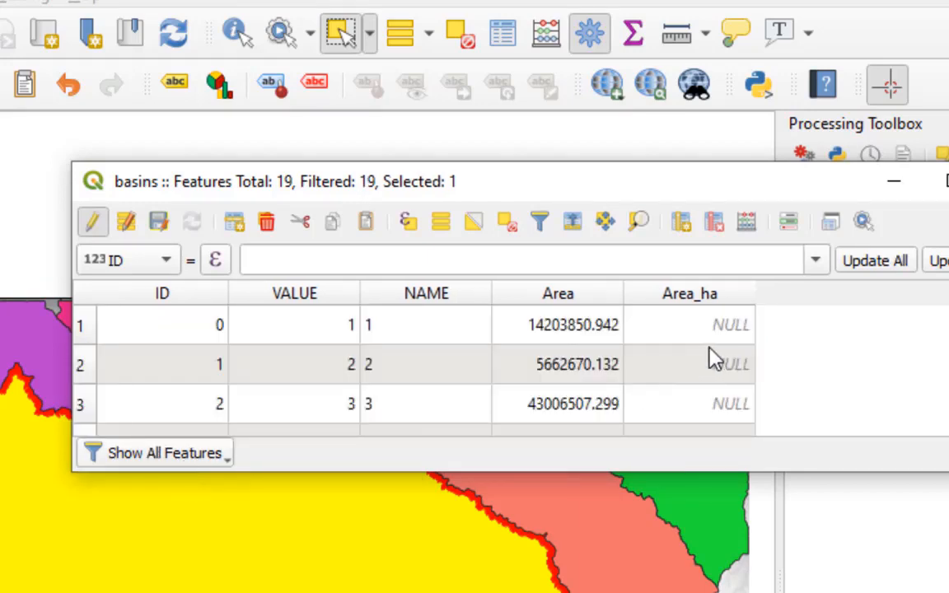
scroll(724, 361, "down", 3)
scroll(724, 361, "up", 2)
scroll(724, 361, "down", 1)
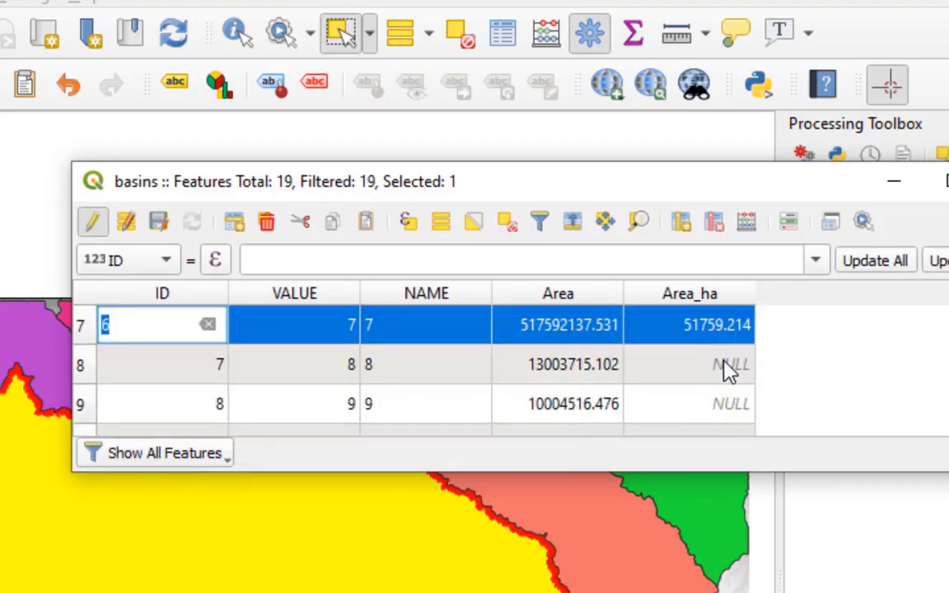